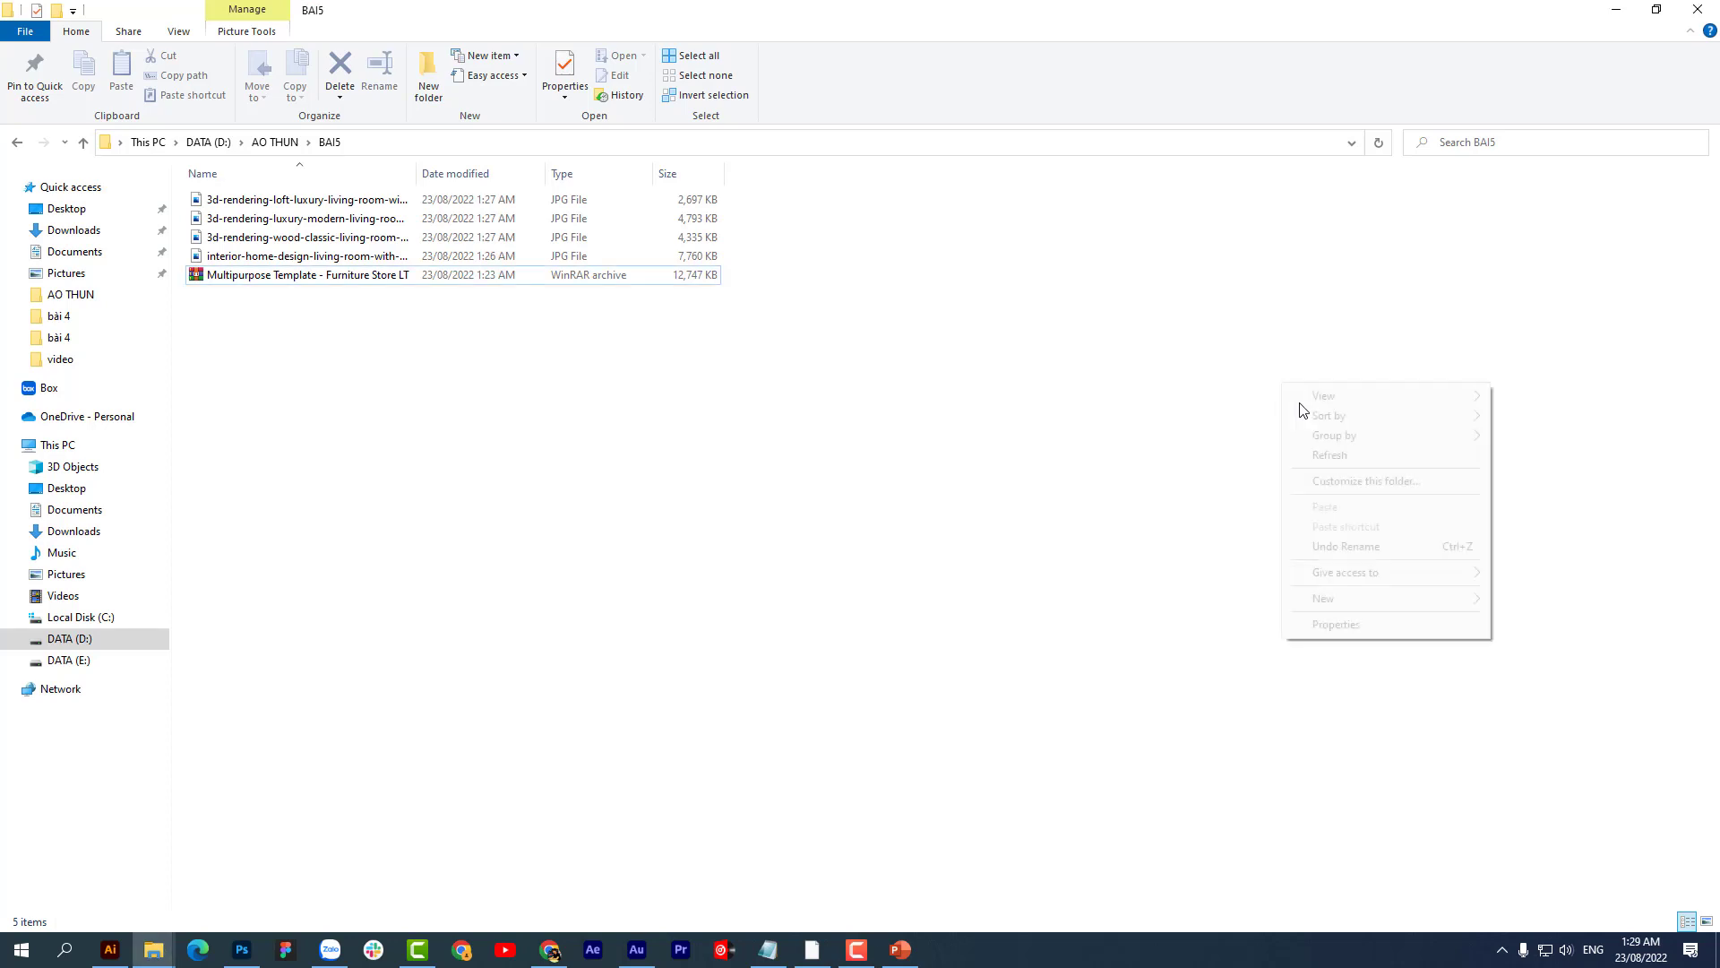
# Step: Extract the Multipurpose Template - Furniture Store LT RAR archive to its default destination
pyautogui.click(1539, 398)
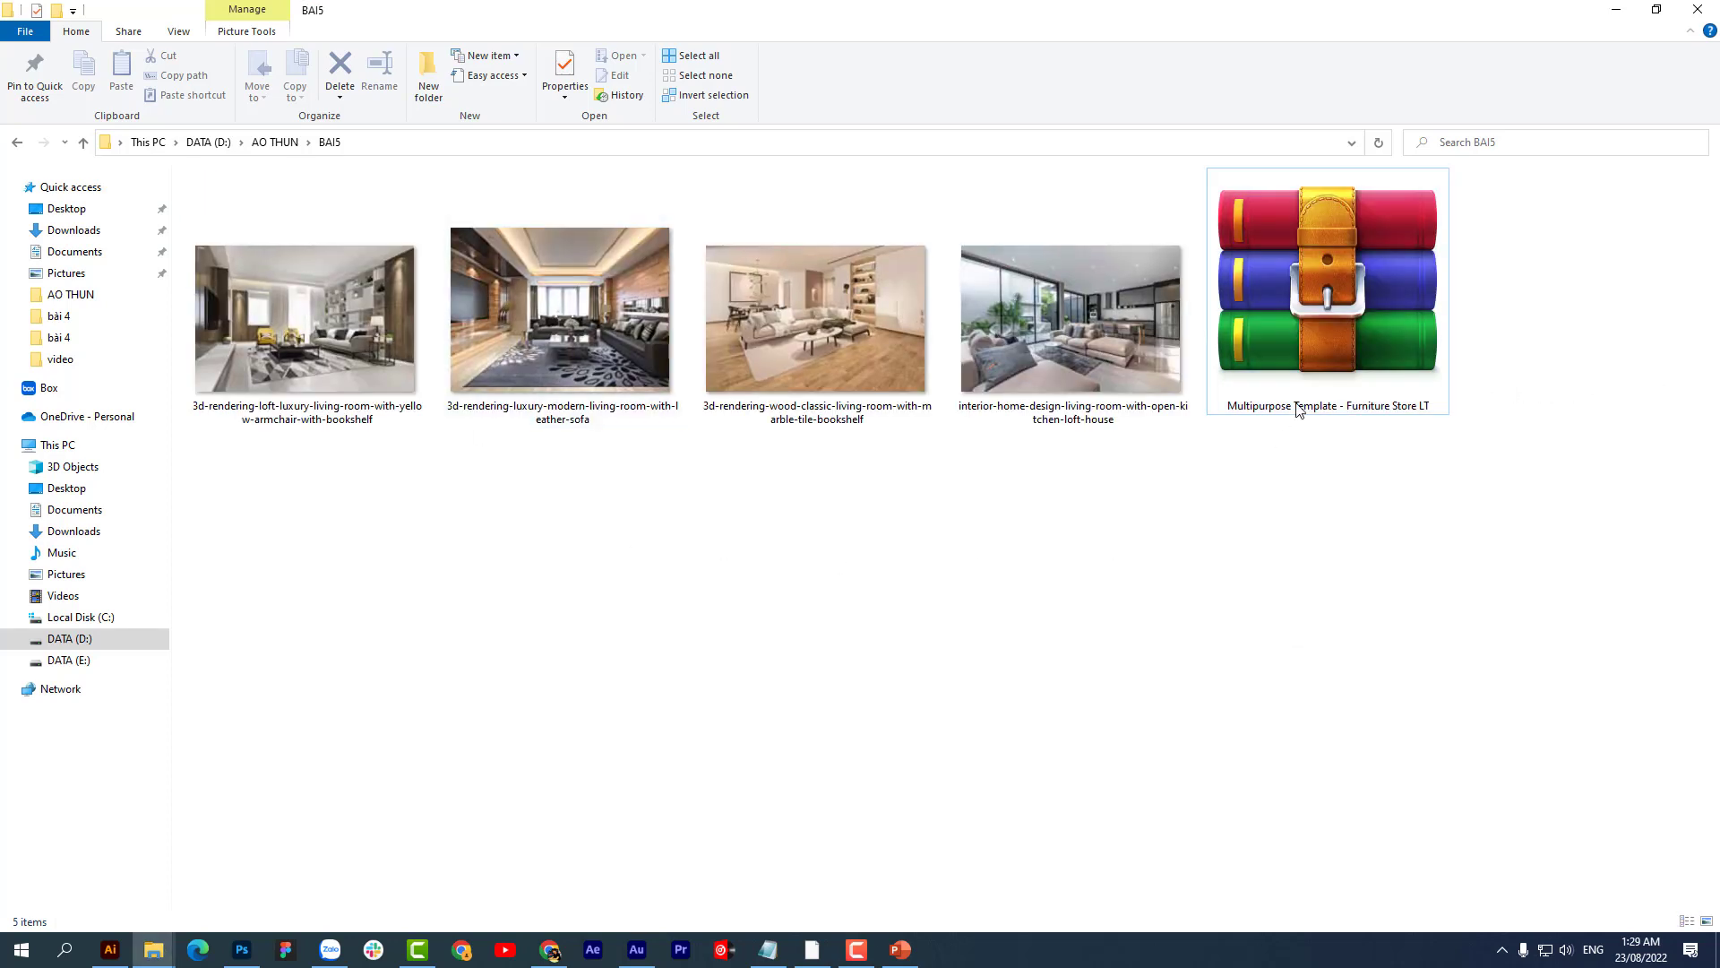
pyautogui.rightClick(1310, 379)
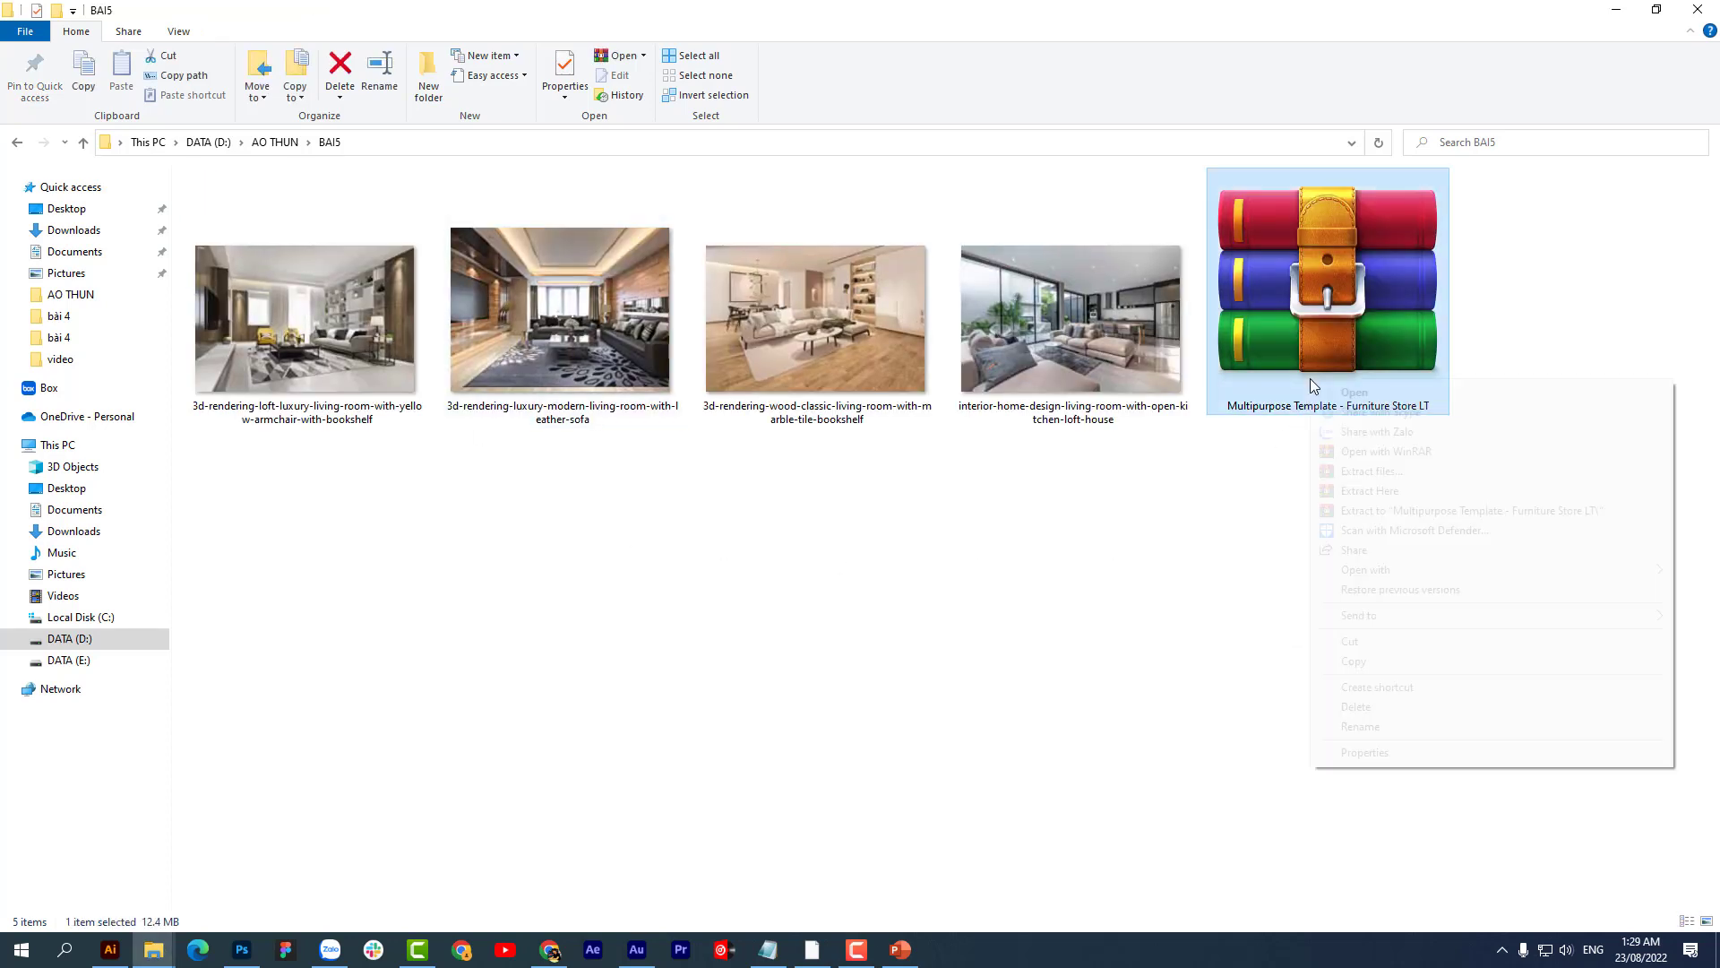
pyautogui.click(1422, 475)
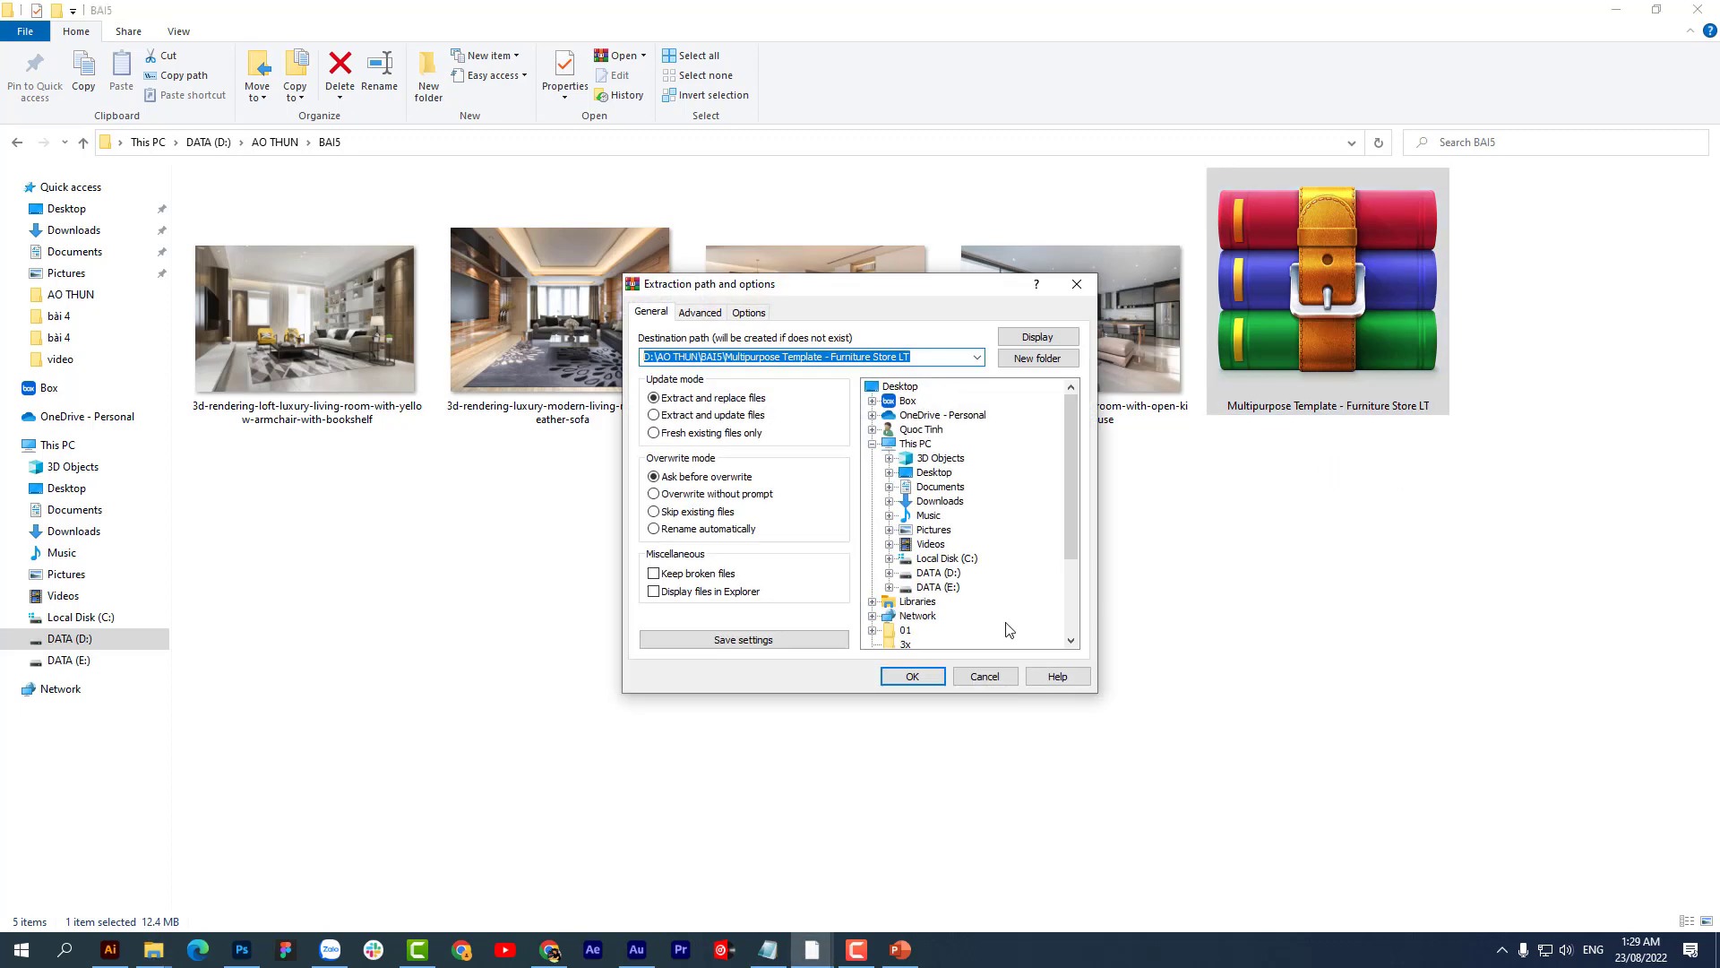
pyautogui.click(913, 678)
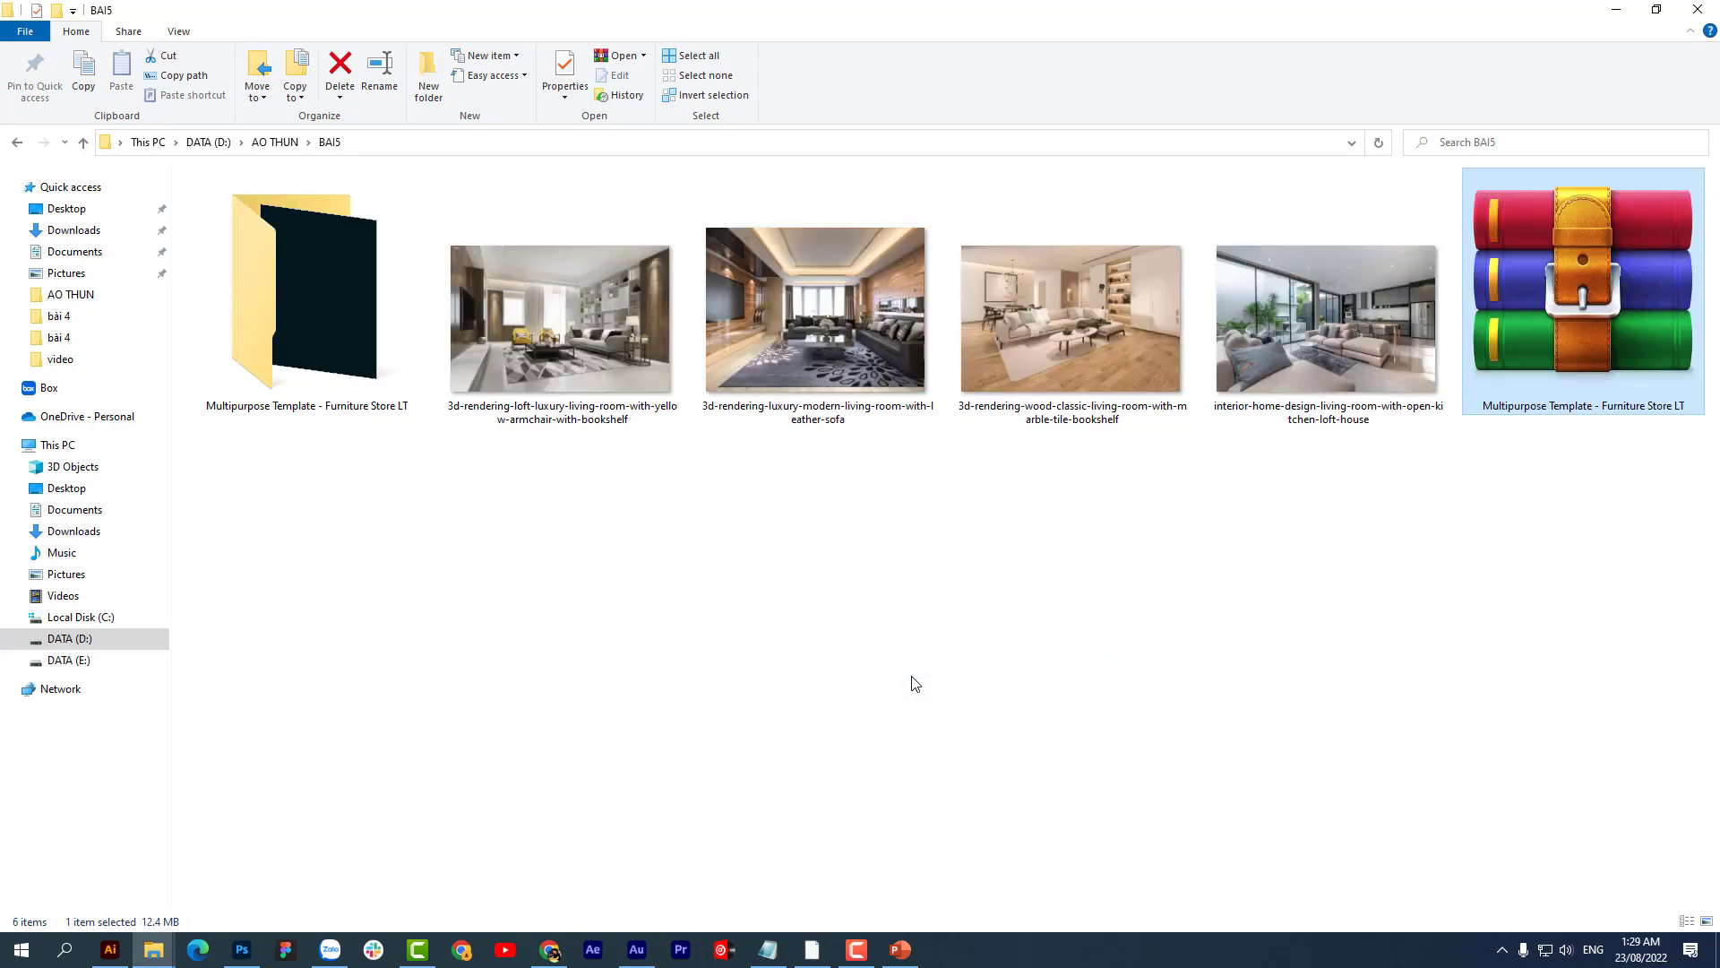
# Step: Open the extracted template folder and view its PowerPoint file as extra large icons
pyautogui.doubleClick(362, 350)
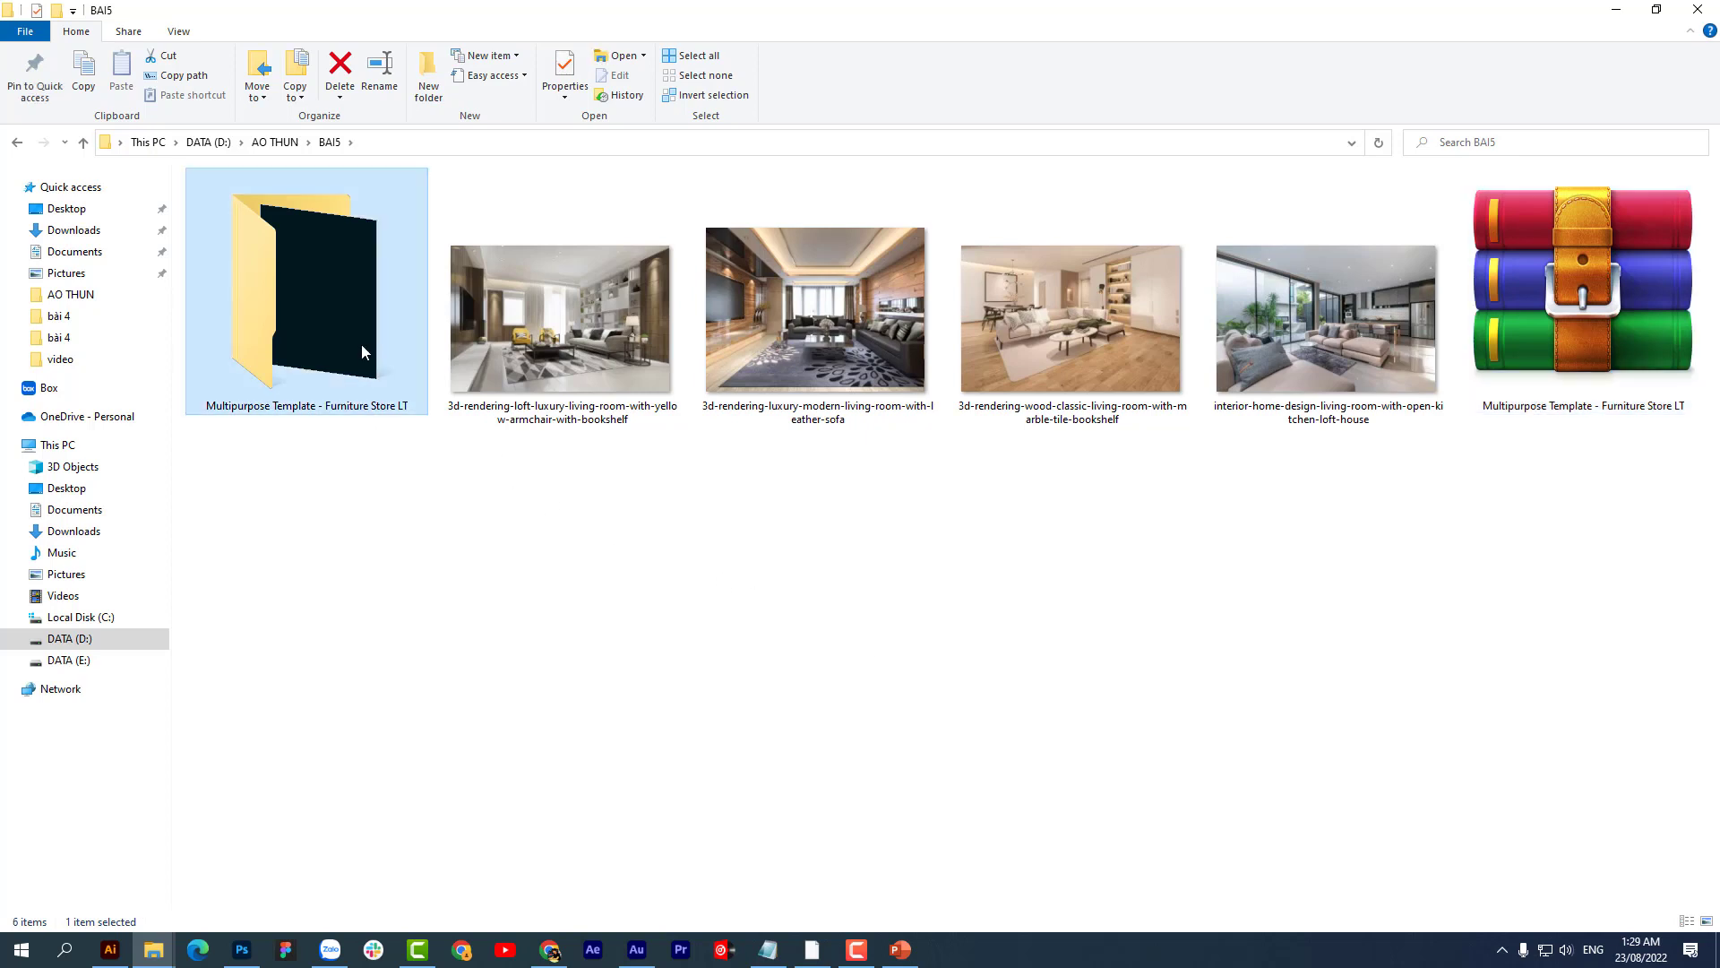
pyautogui.rightClick(415, 329)
pyautogui.click(377, 202)
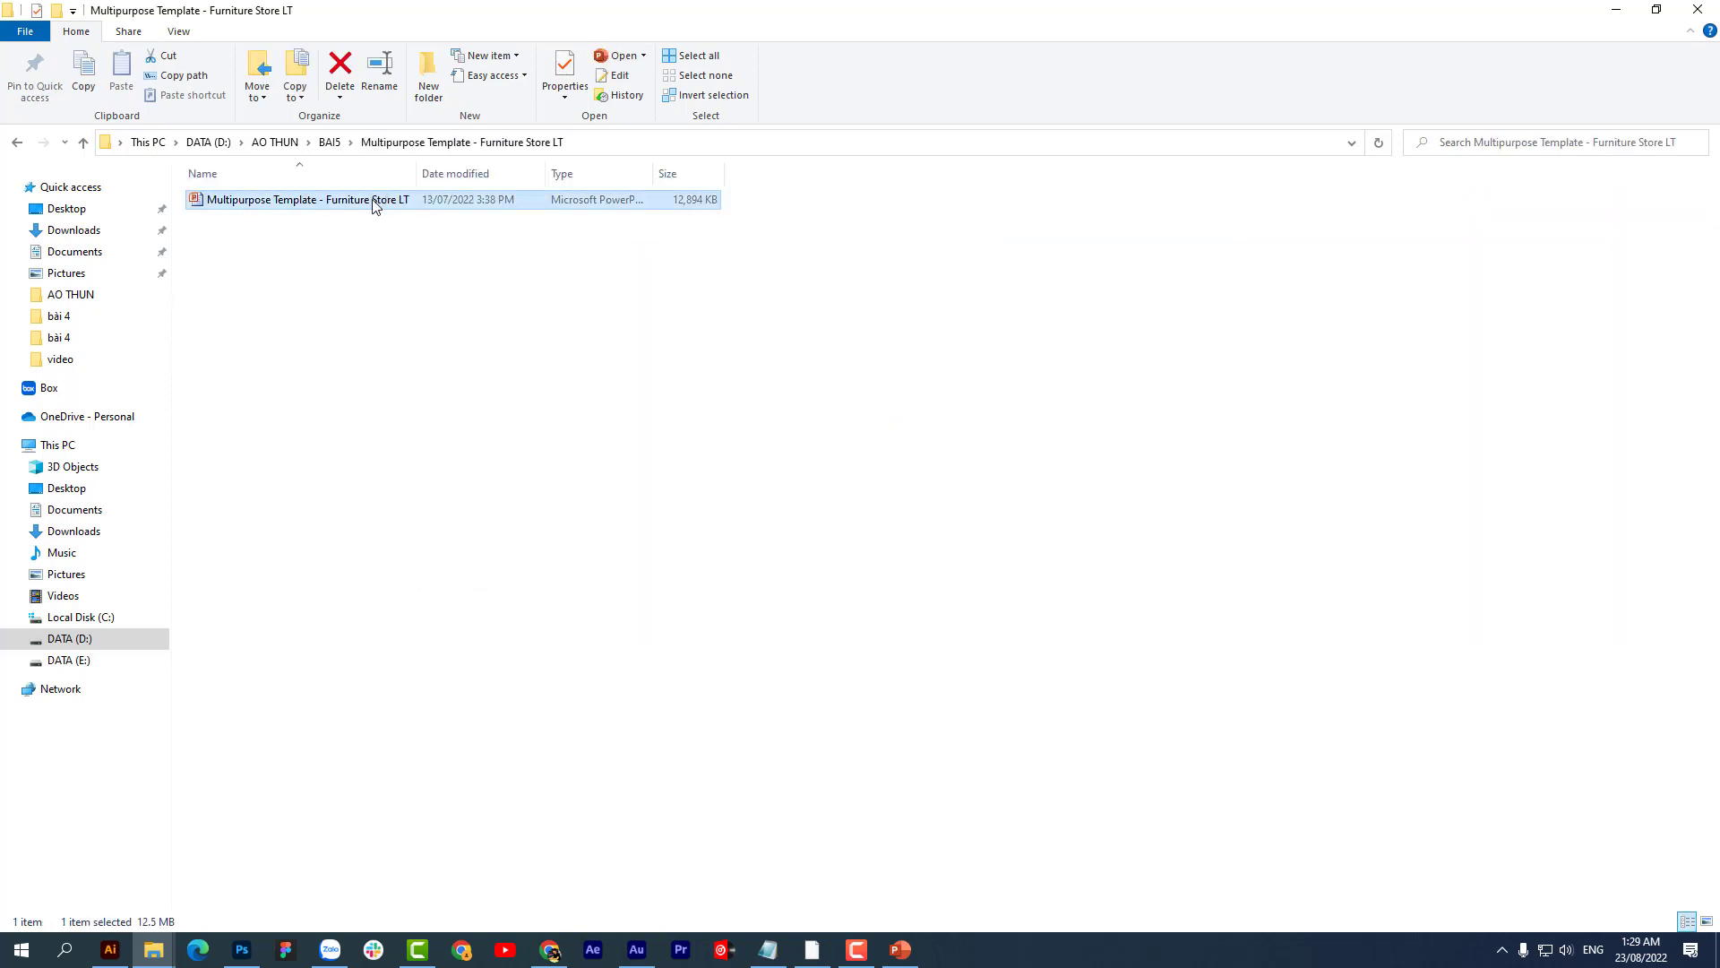
pyautogui.click(614, 238)
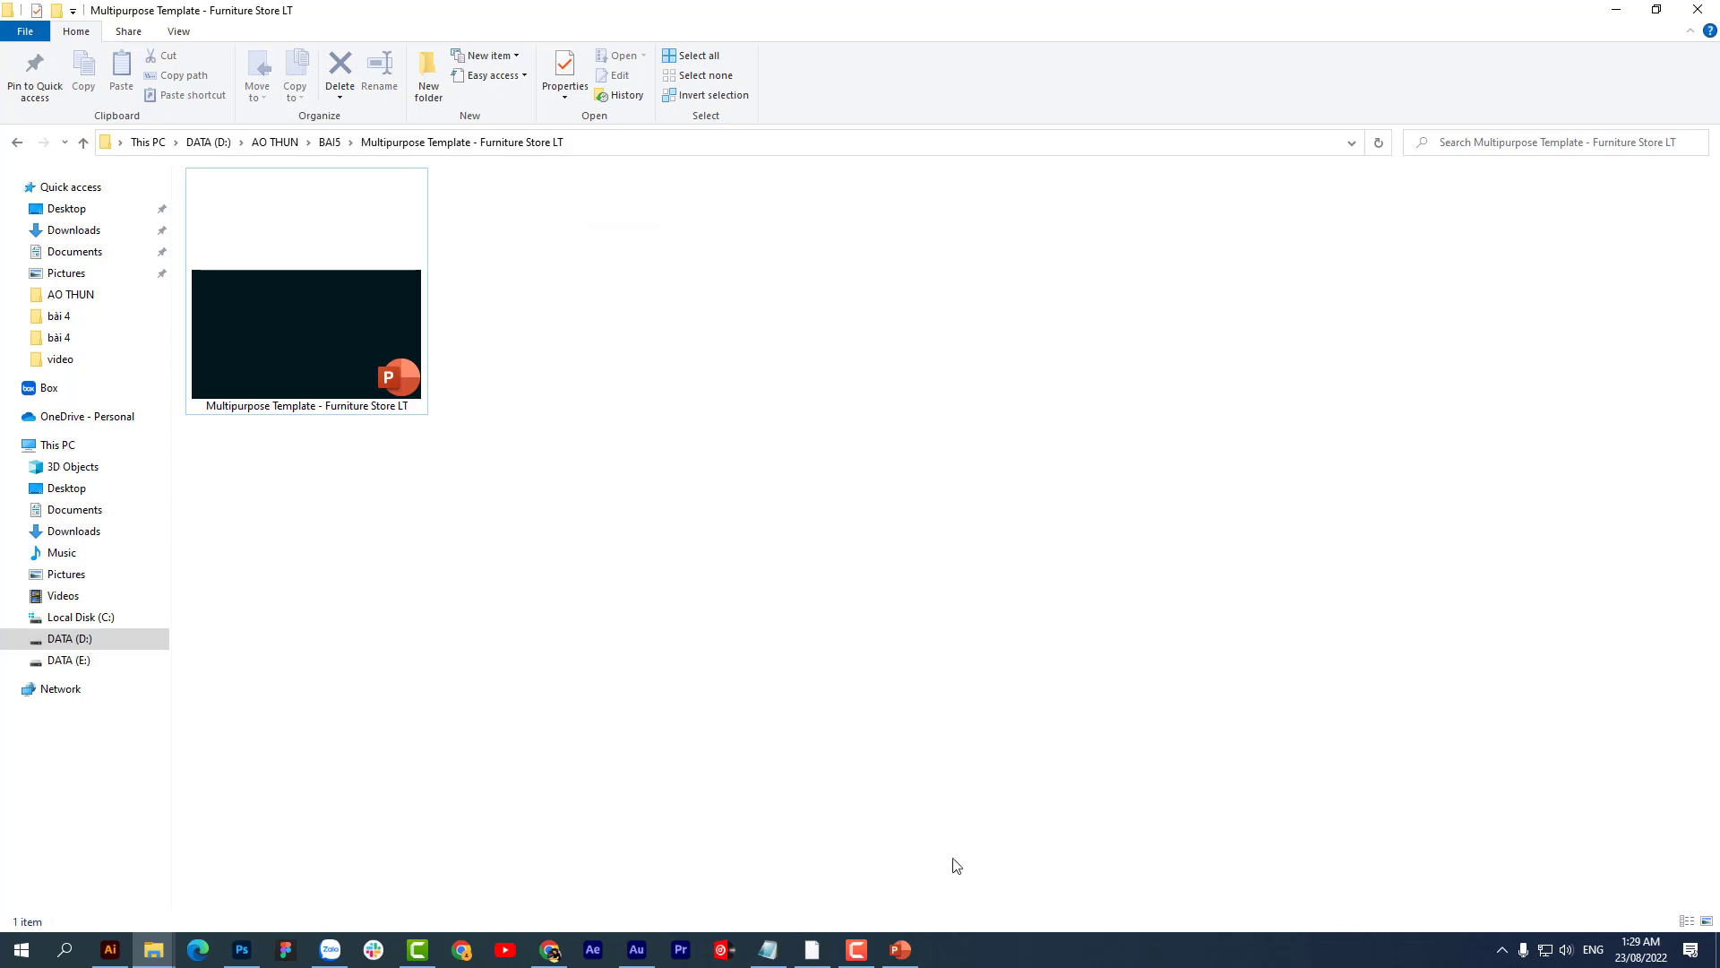
# Step: Open the Furniture Store LT template file in PowerPoint to load its 12 slides
pyautogui.doubleClick(315, 355)
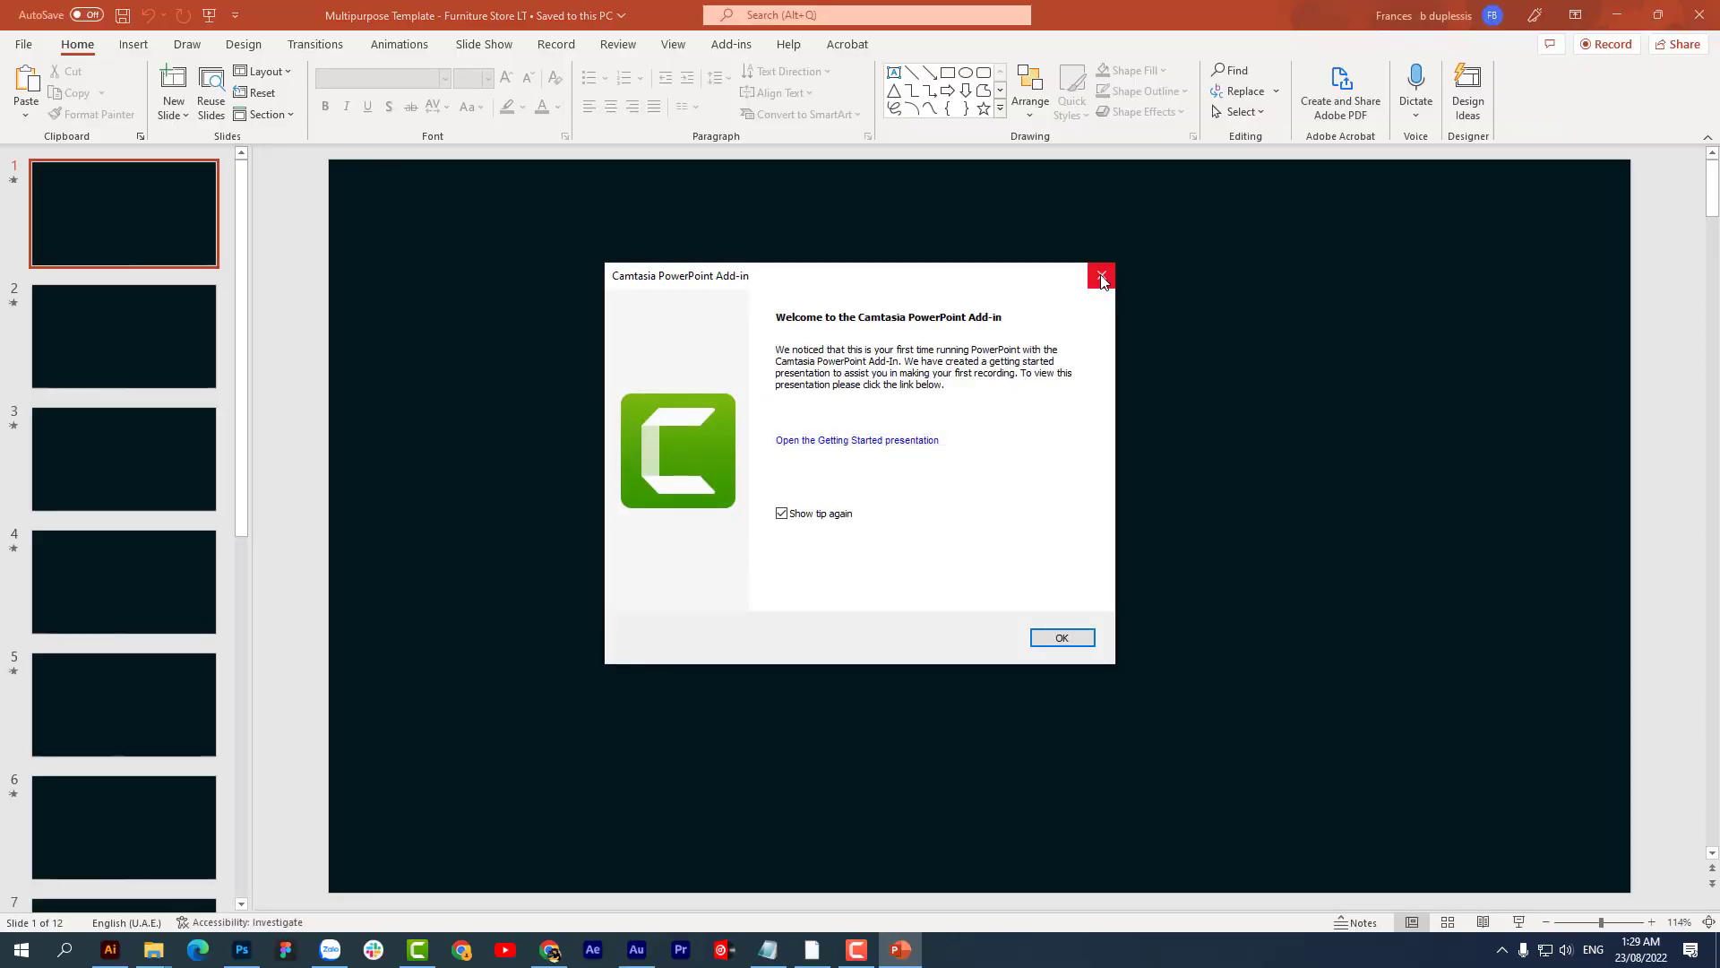
# Step: Close the Camtasia add-in notice and preview the animations of slides 1 through 5
pyautogui.click(1102, 279)
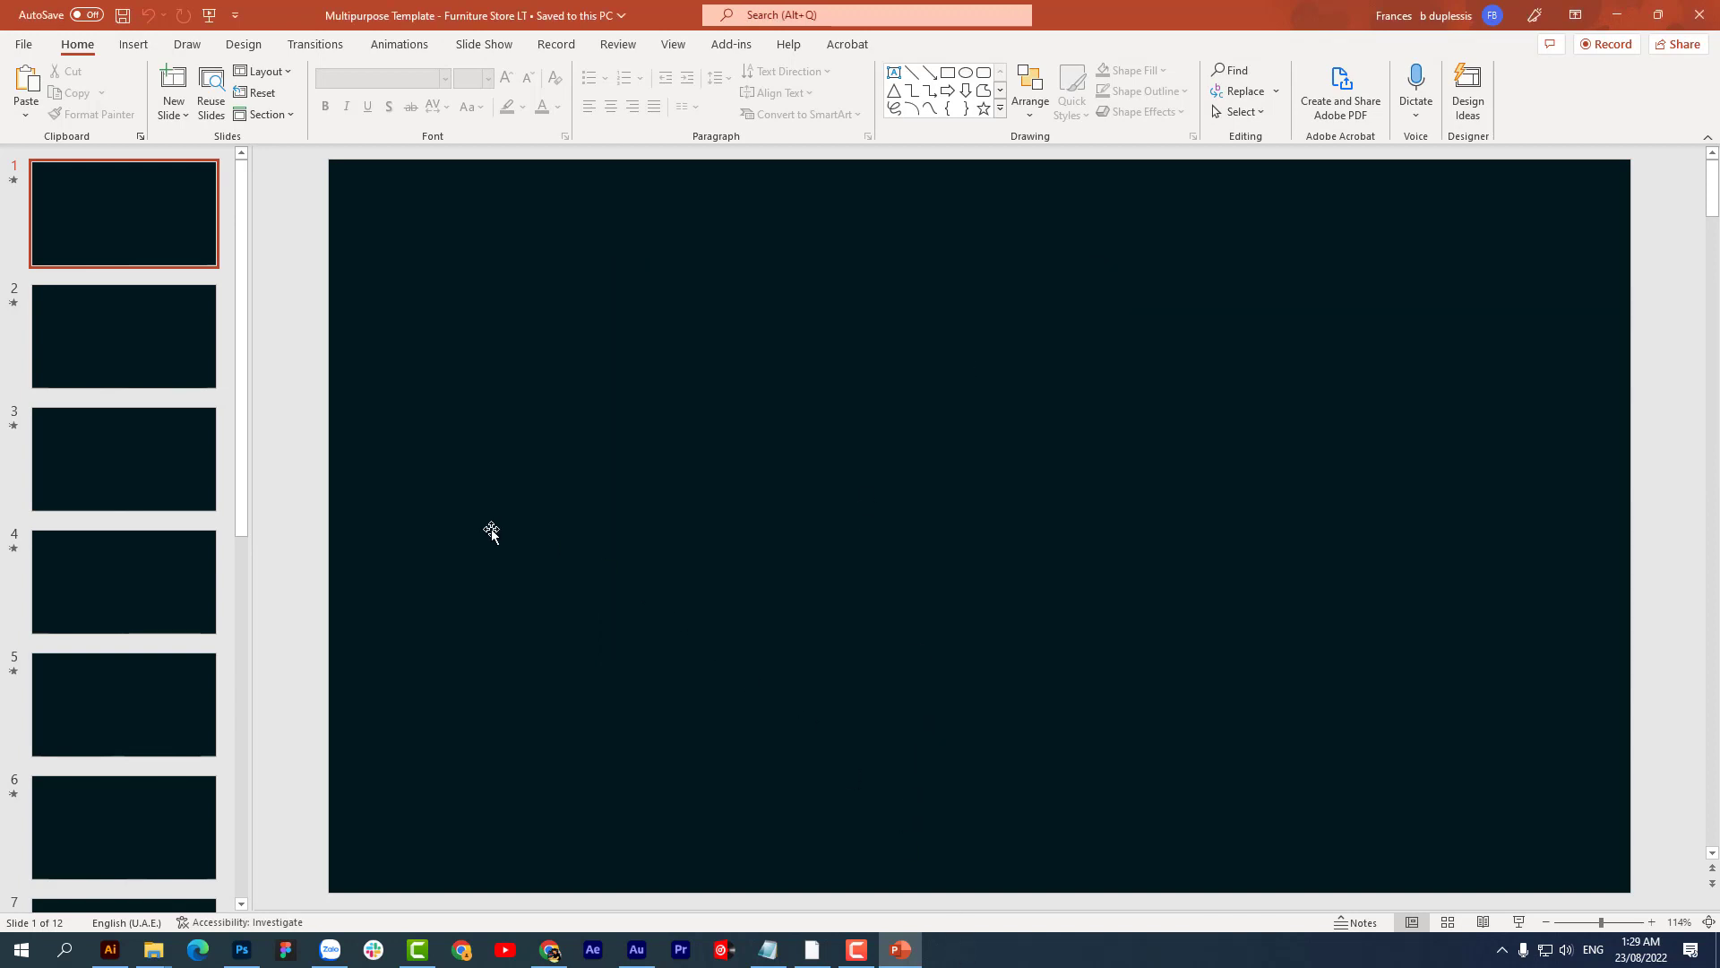
pyautogui.click(14, 182)
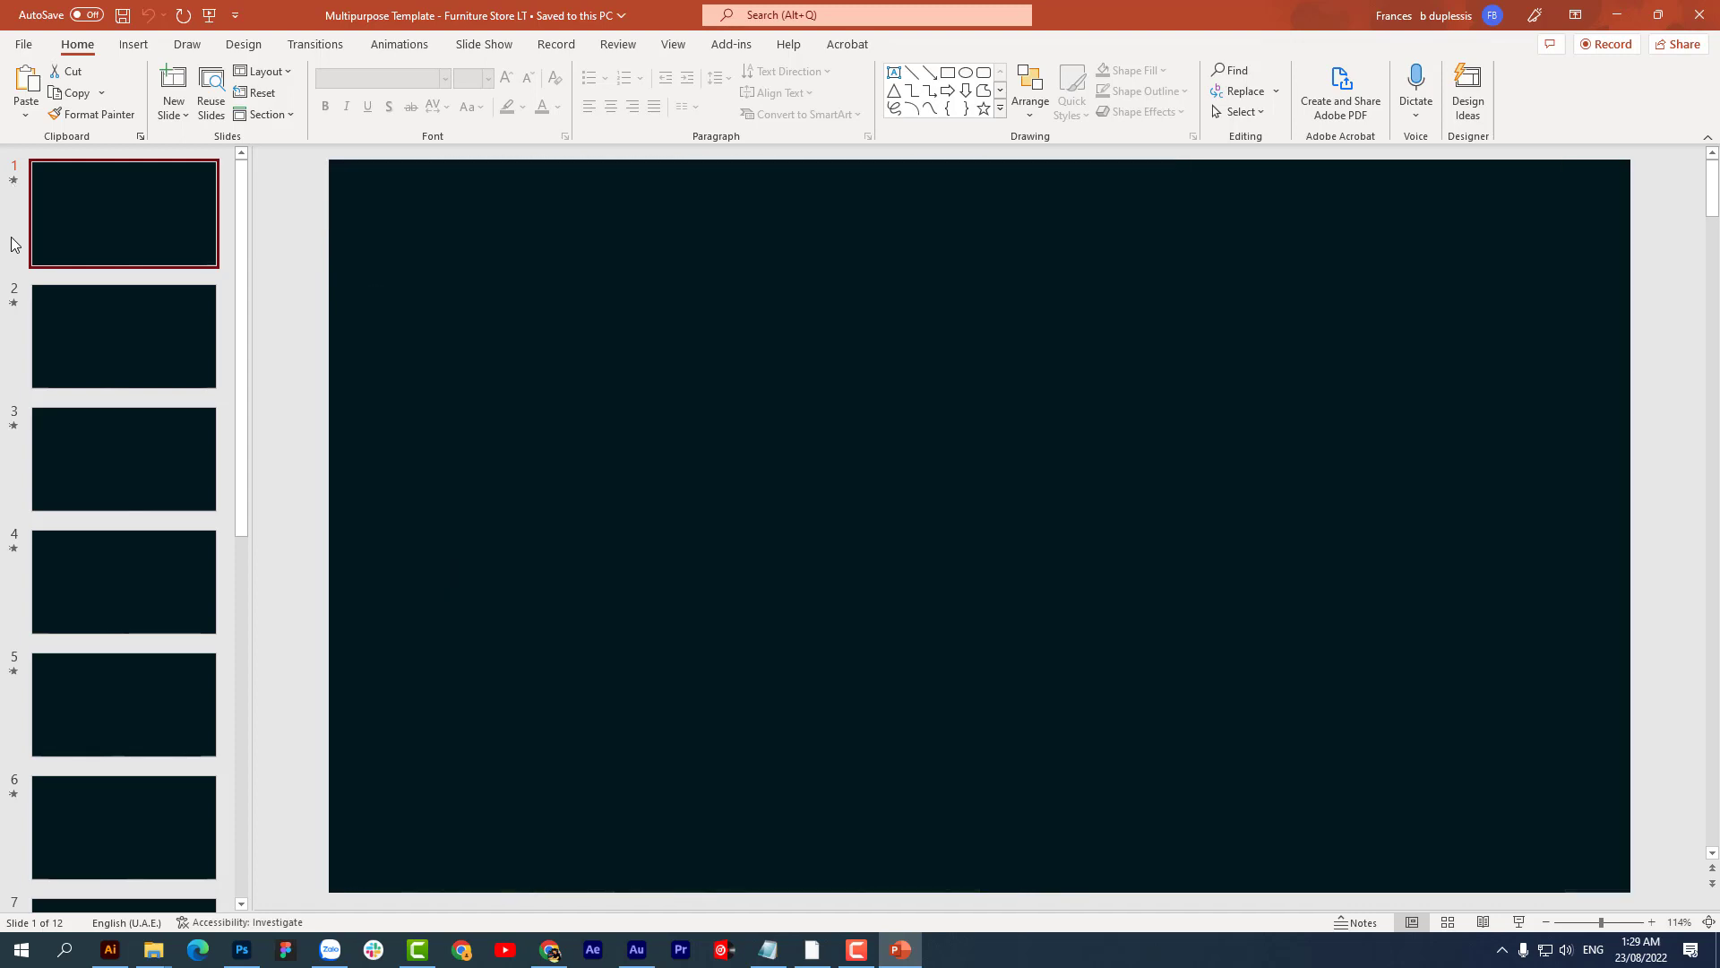
pyautogui.click(15, 305)
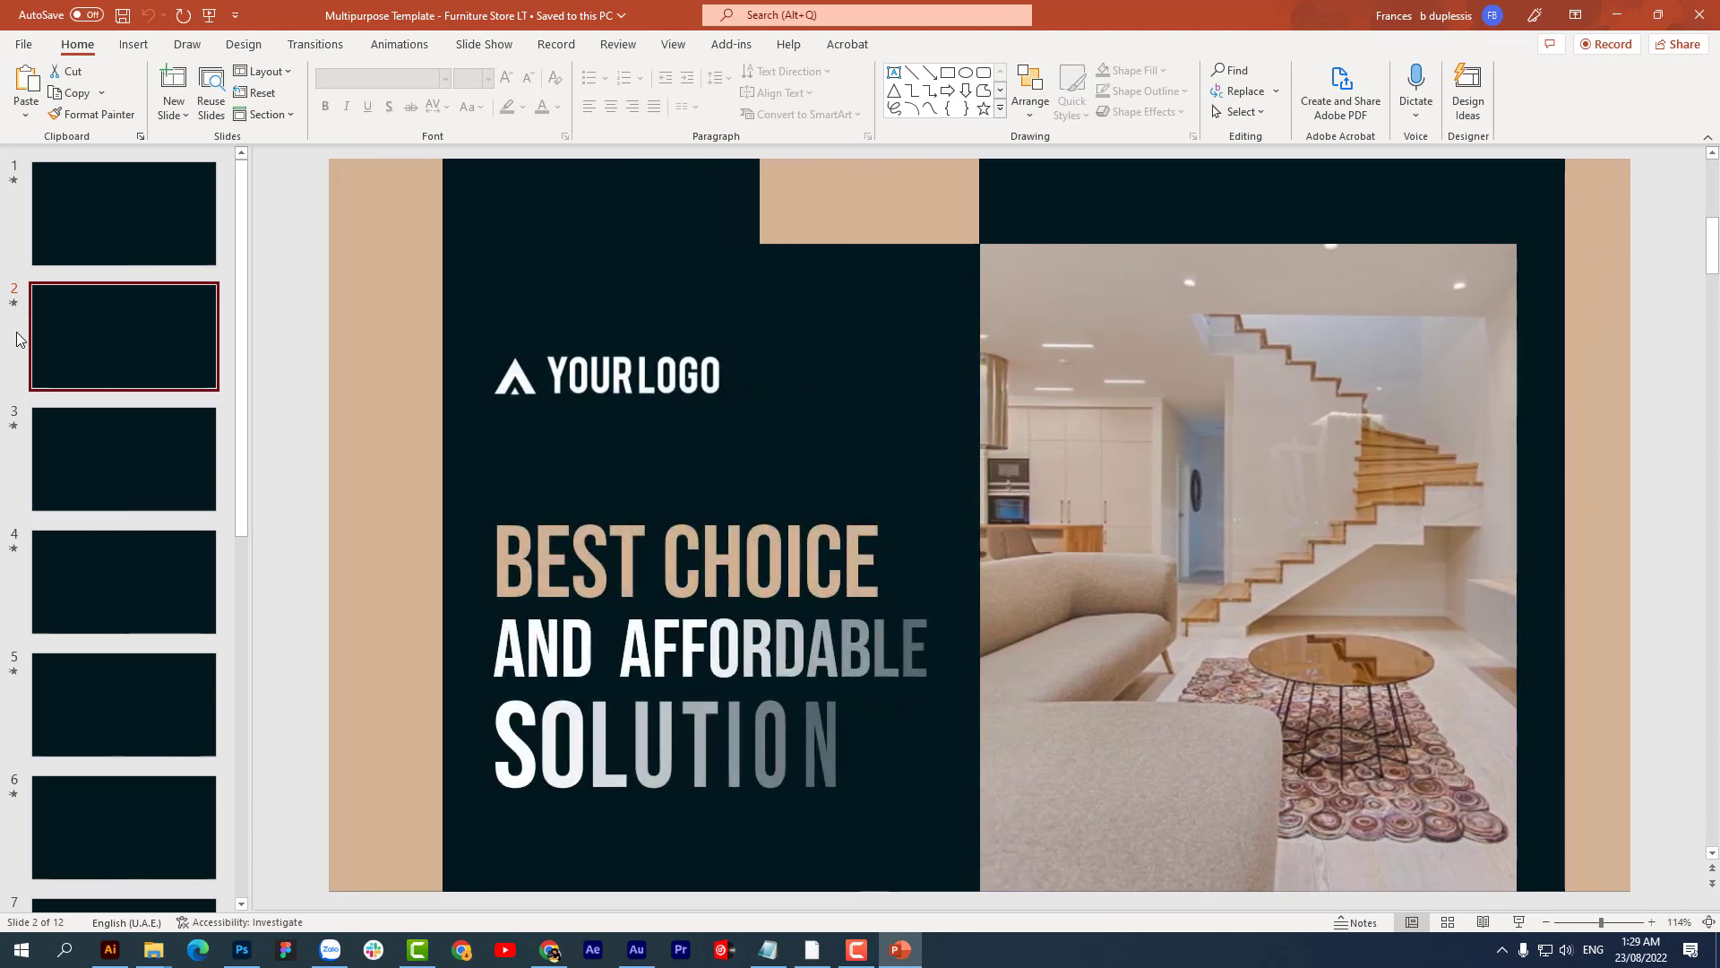
pyautogui.click(13, 427)
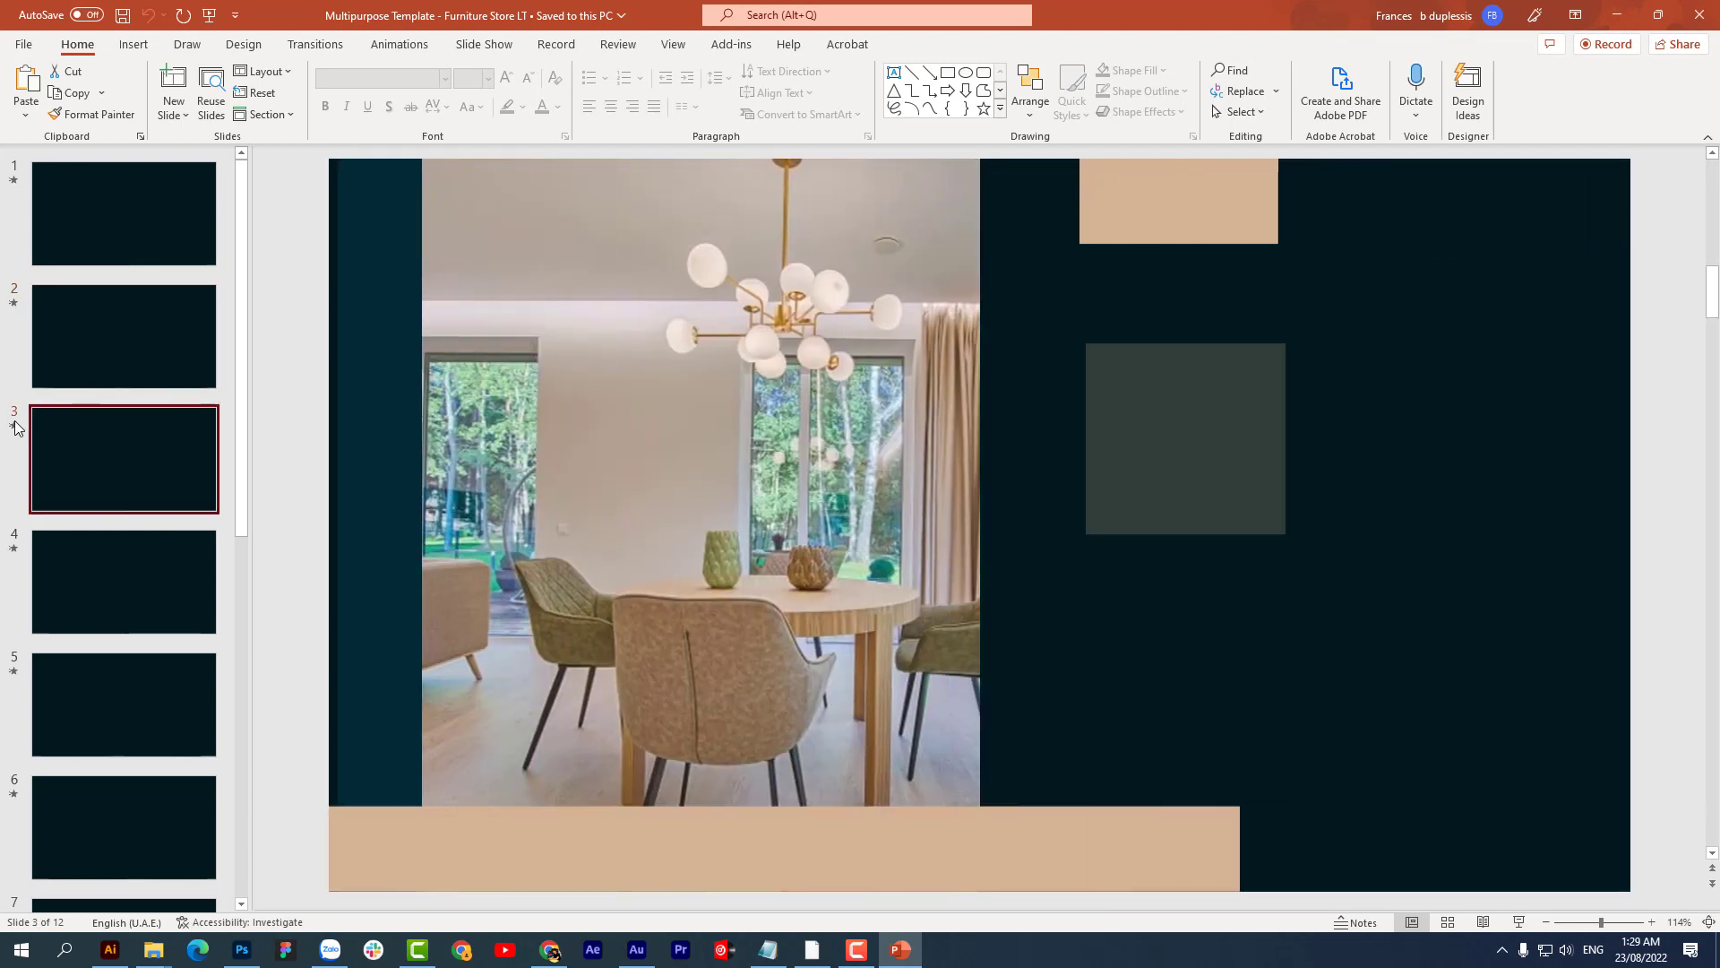
pyautogui.click(24, 538)
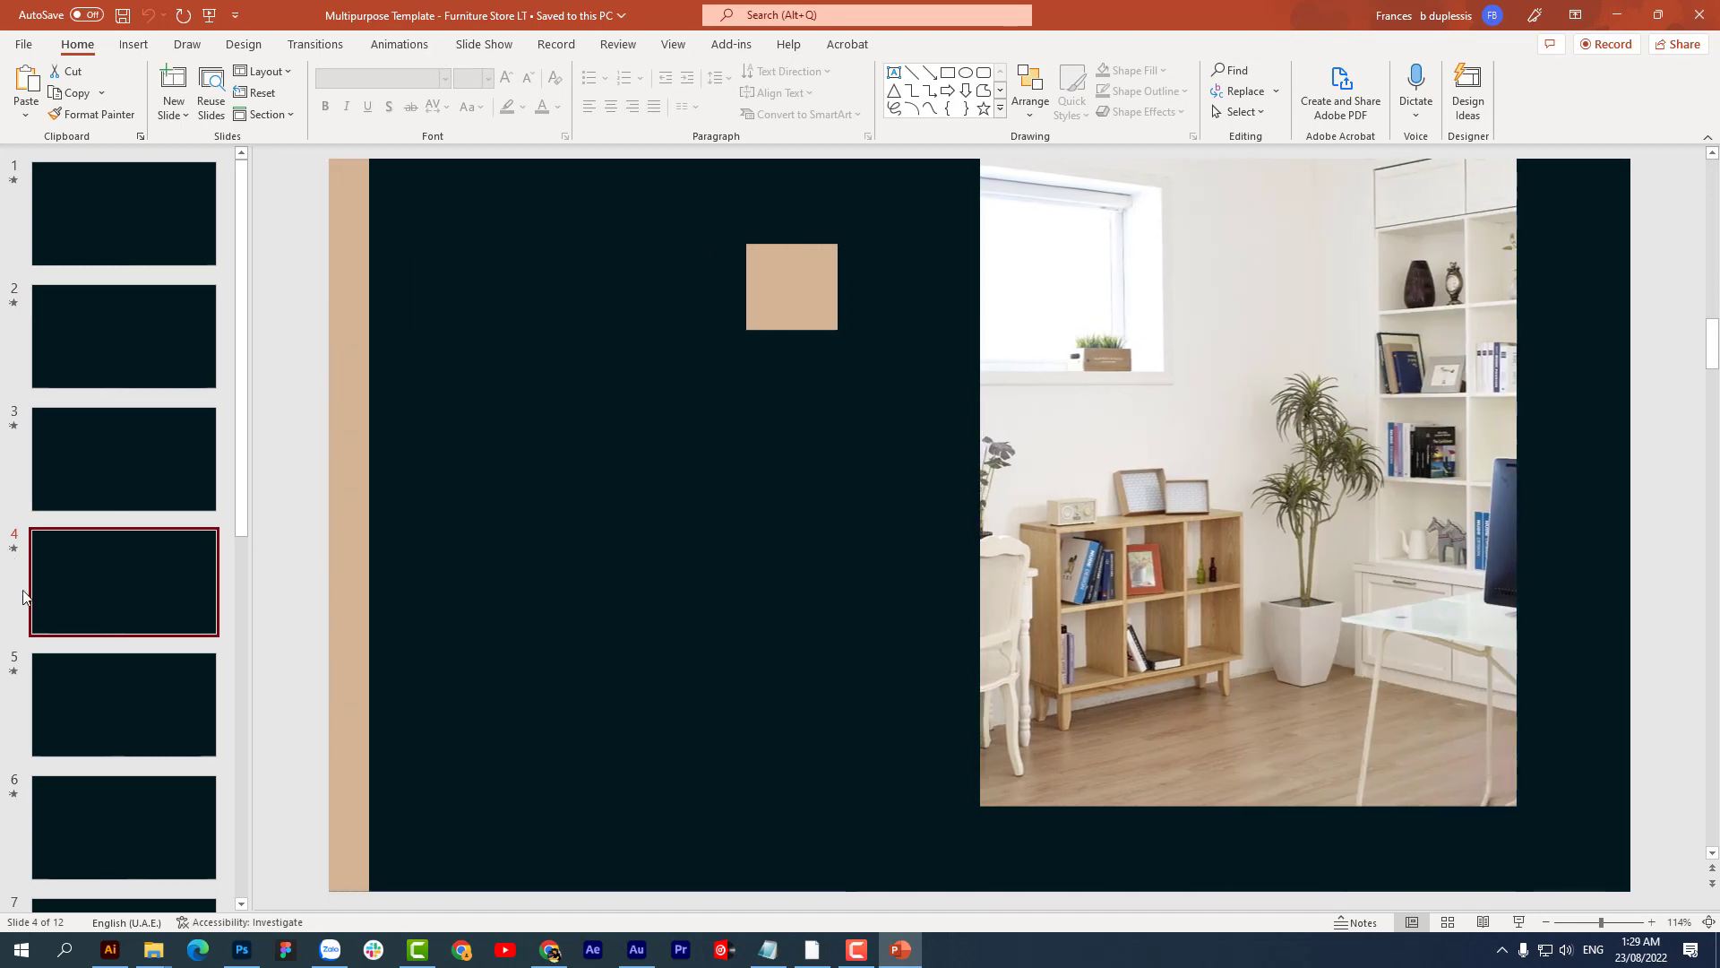
pyautogui.click(15, 683)
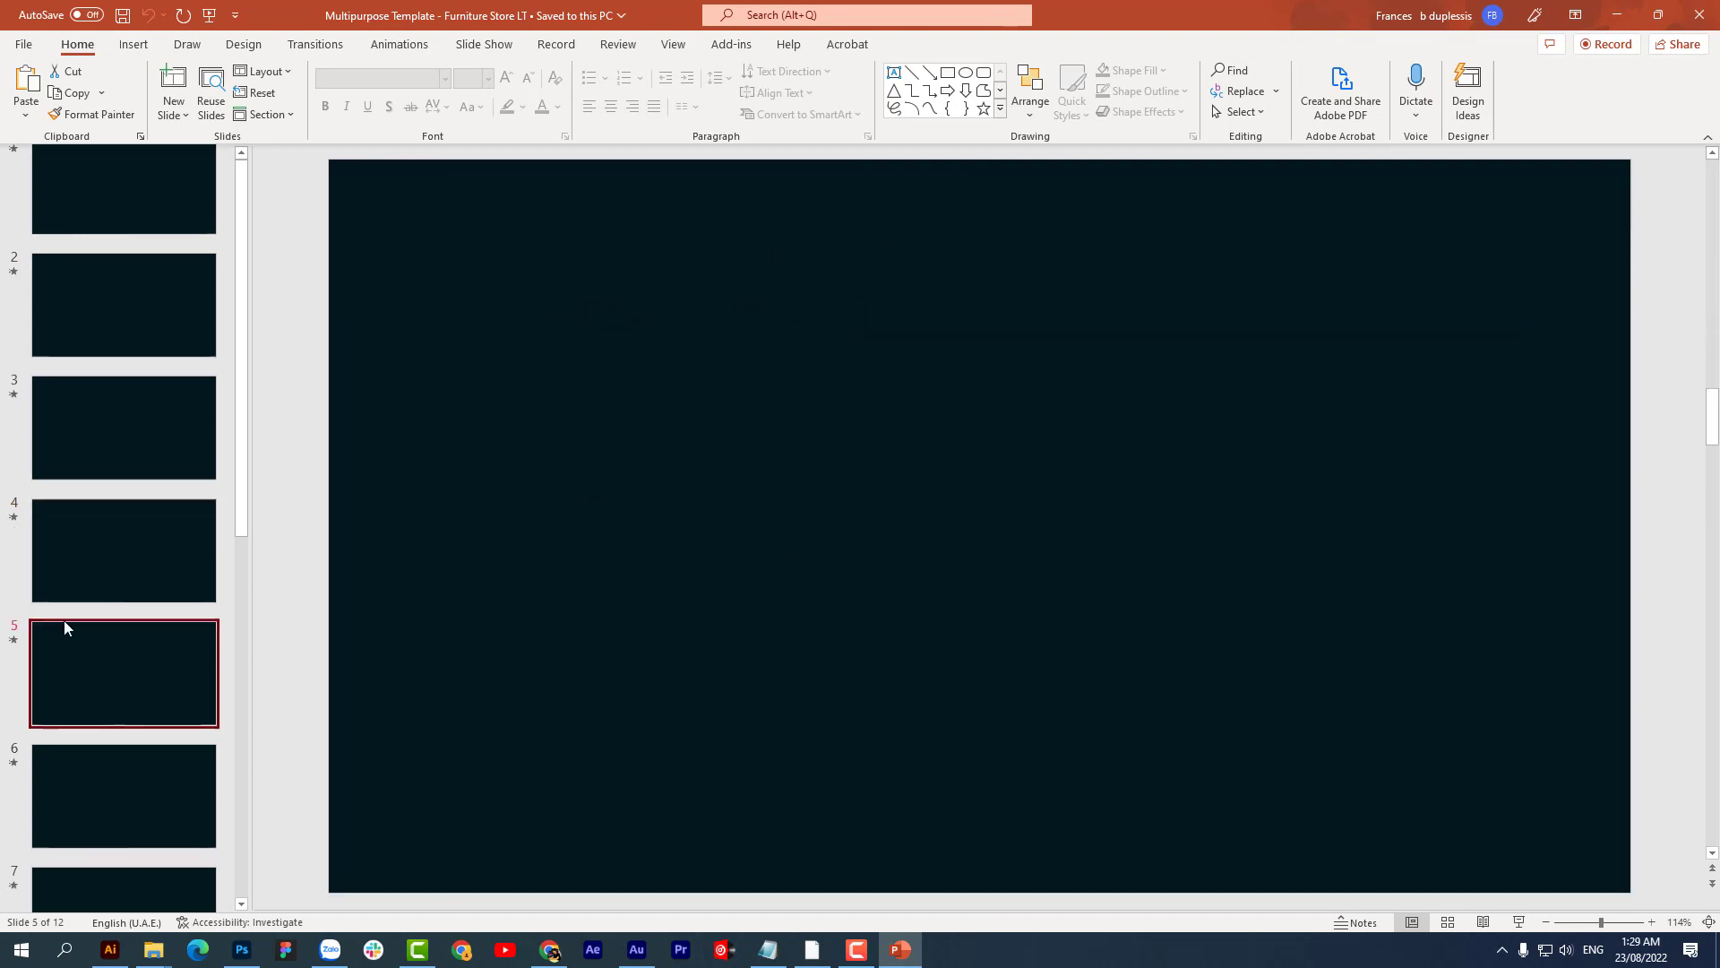
# Step: Replay slide 5's animation, preview slides 6 and 7, then return to slide 1
pyautogui.scroll(-1, 64, 627)
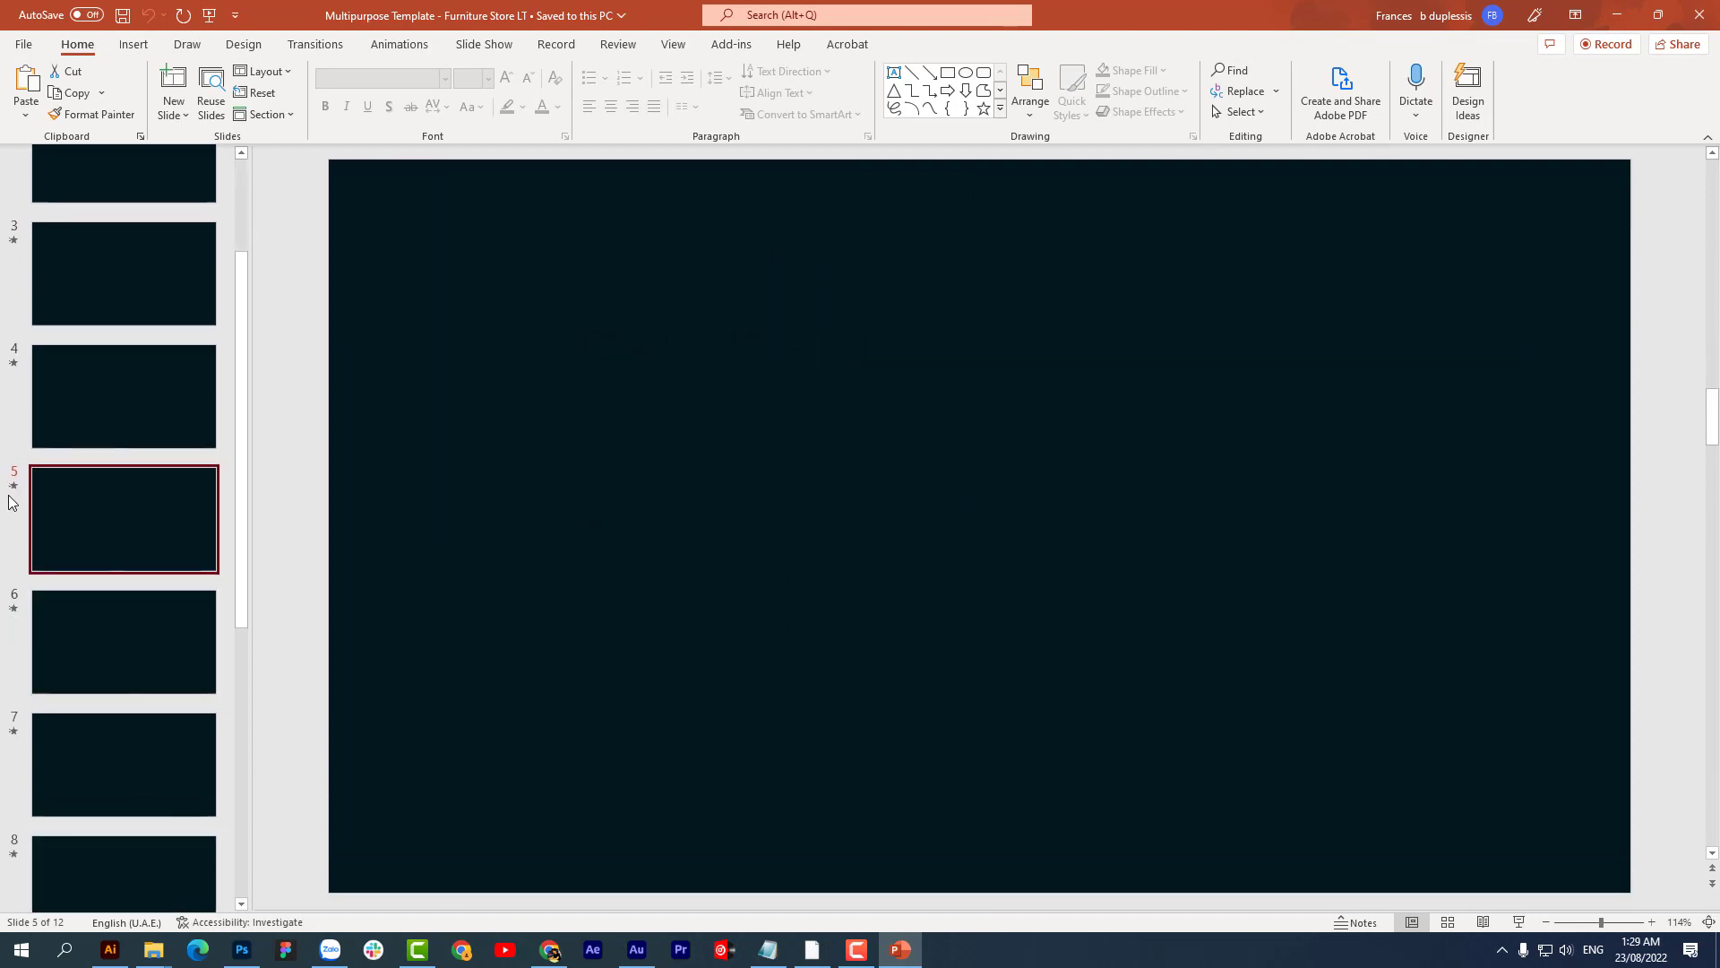
pyautogui.click(15, 486)
pyautogui.click(17, 617)
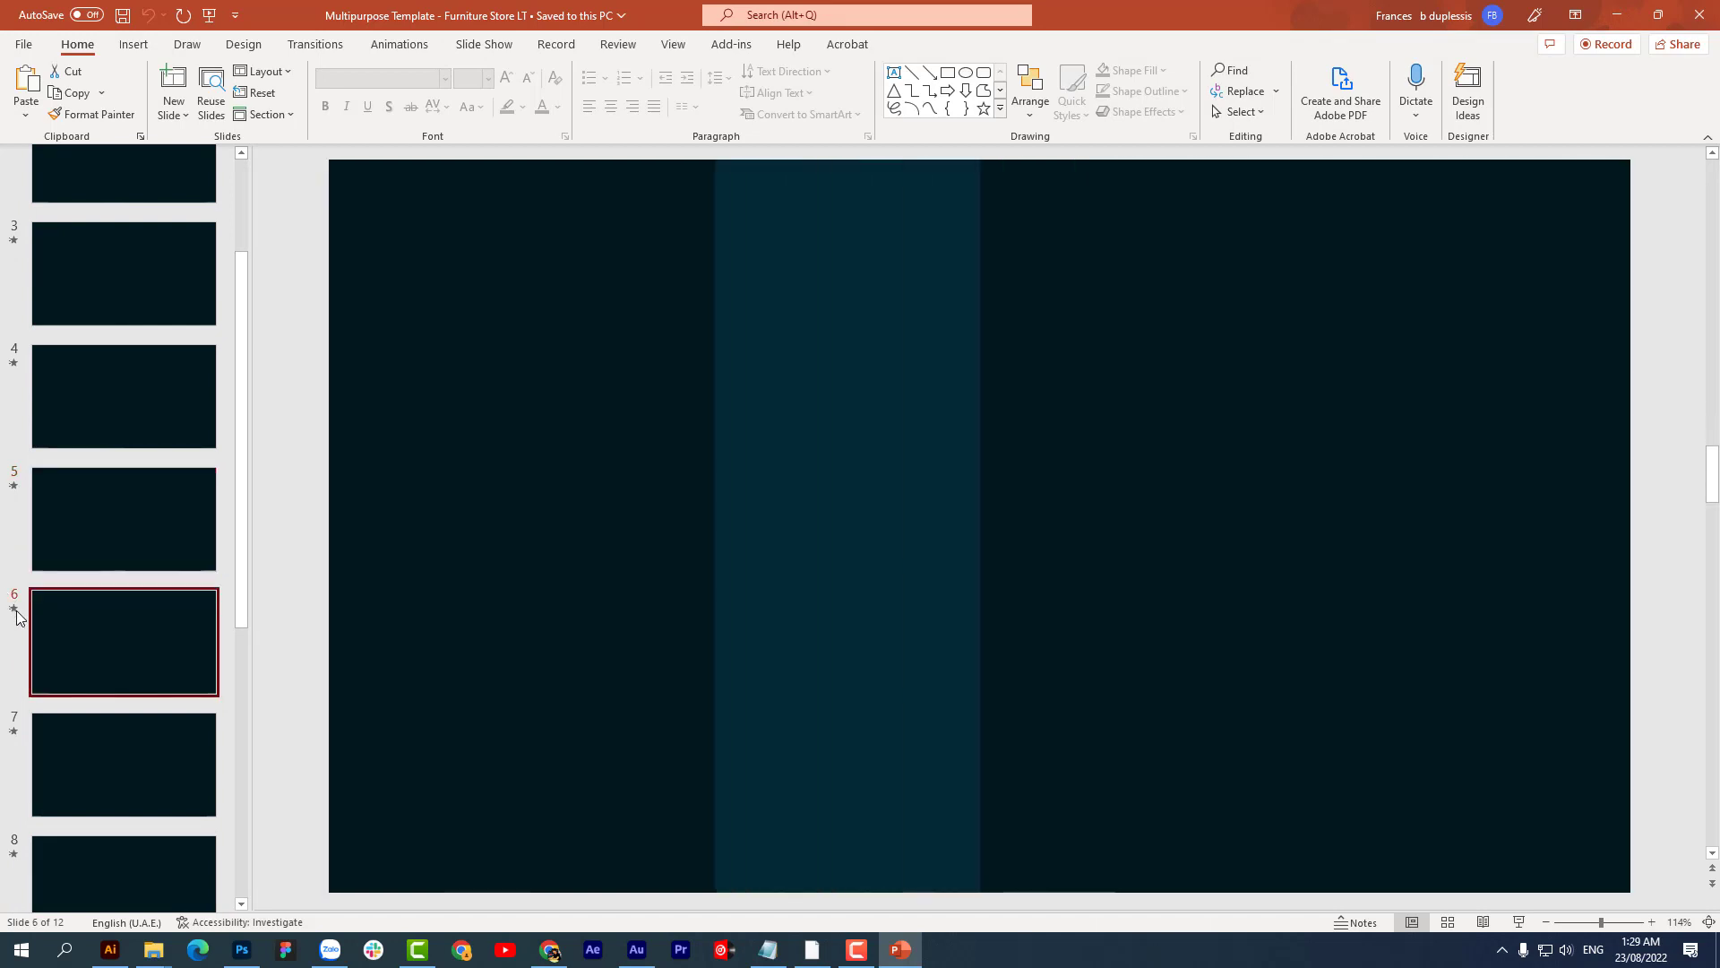
pyautogui.click(12, 733)
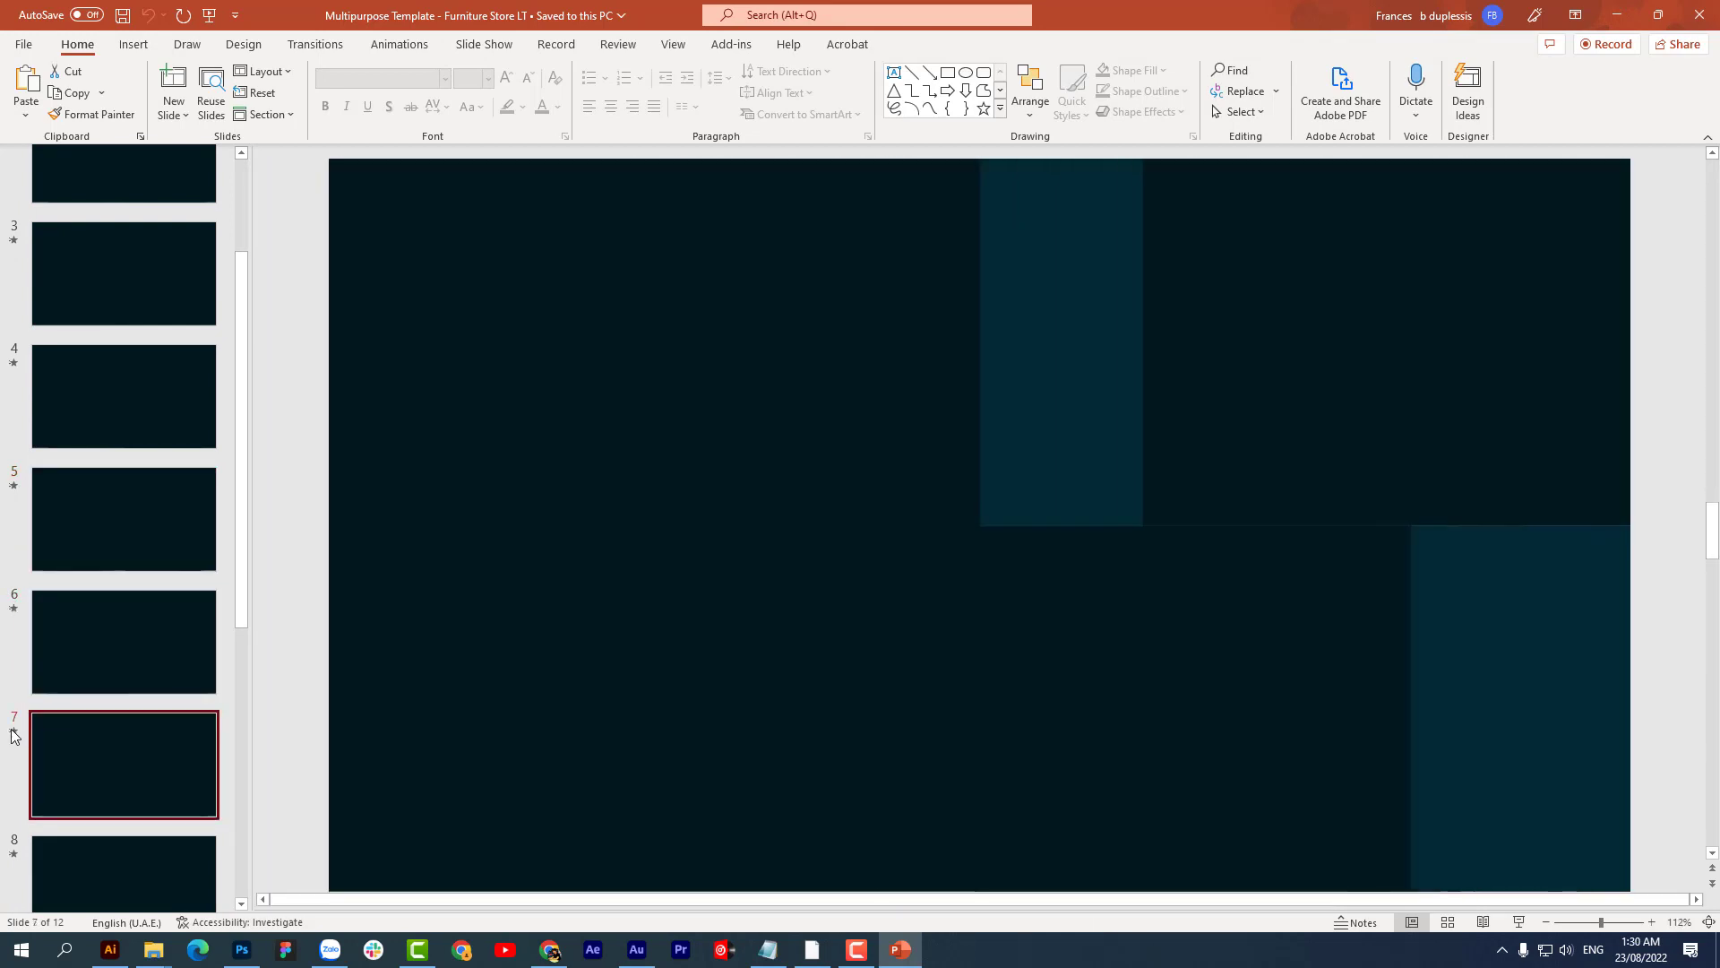
pyautogui.click(109, 412)
pyautogui.scroll(1, 111, 408)
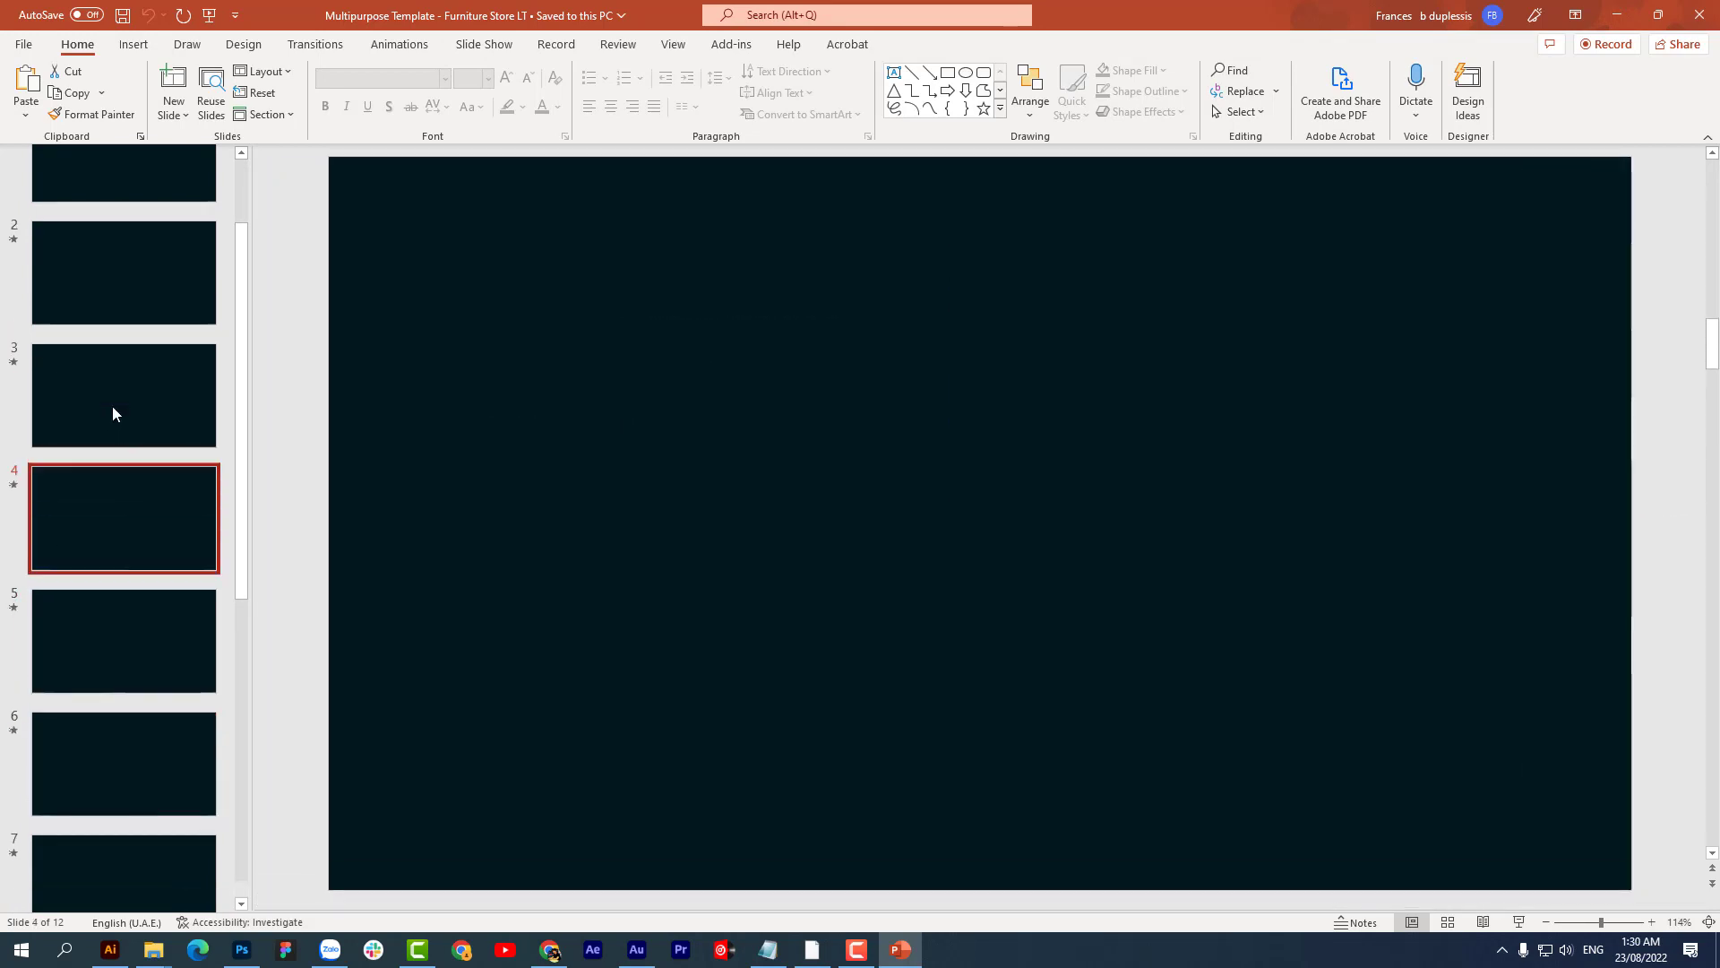
pyautogui.scroll(1, 113, 413)
pyautogui.click(116, 261)
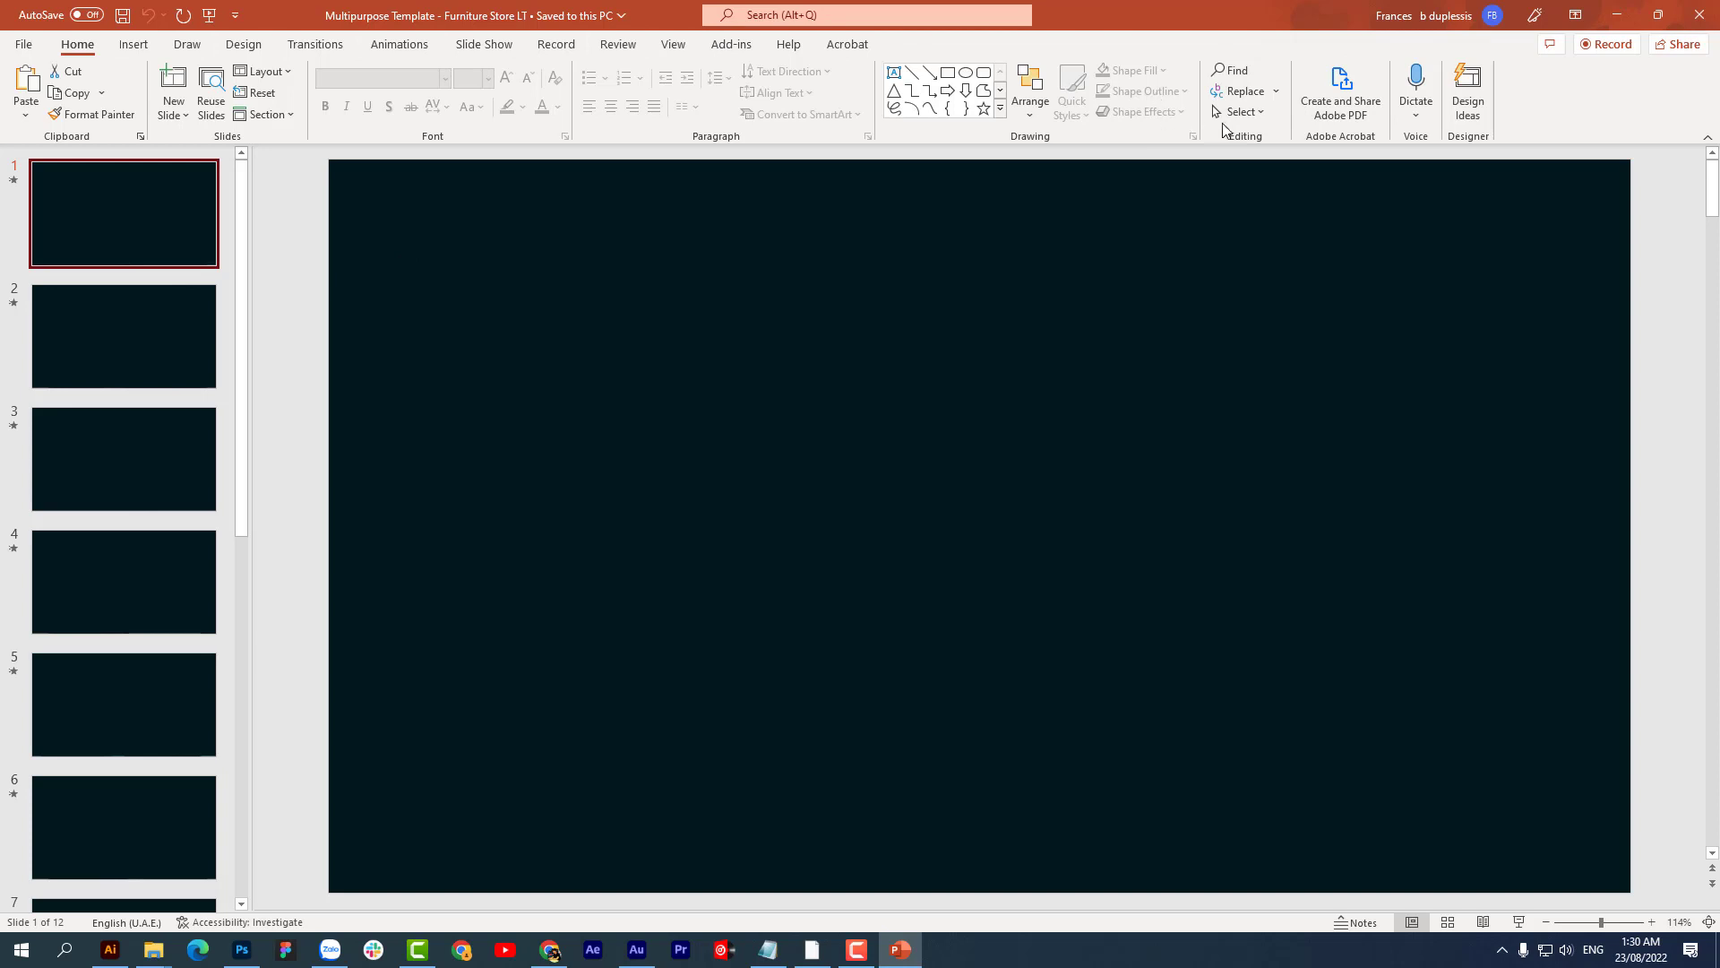
# Step: Hide the END cover, replace the logo placeholder with the blue S image from BAI5/bài 4, and preview slide 1
pyautogui.hotkey('alt', 'F10')
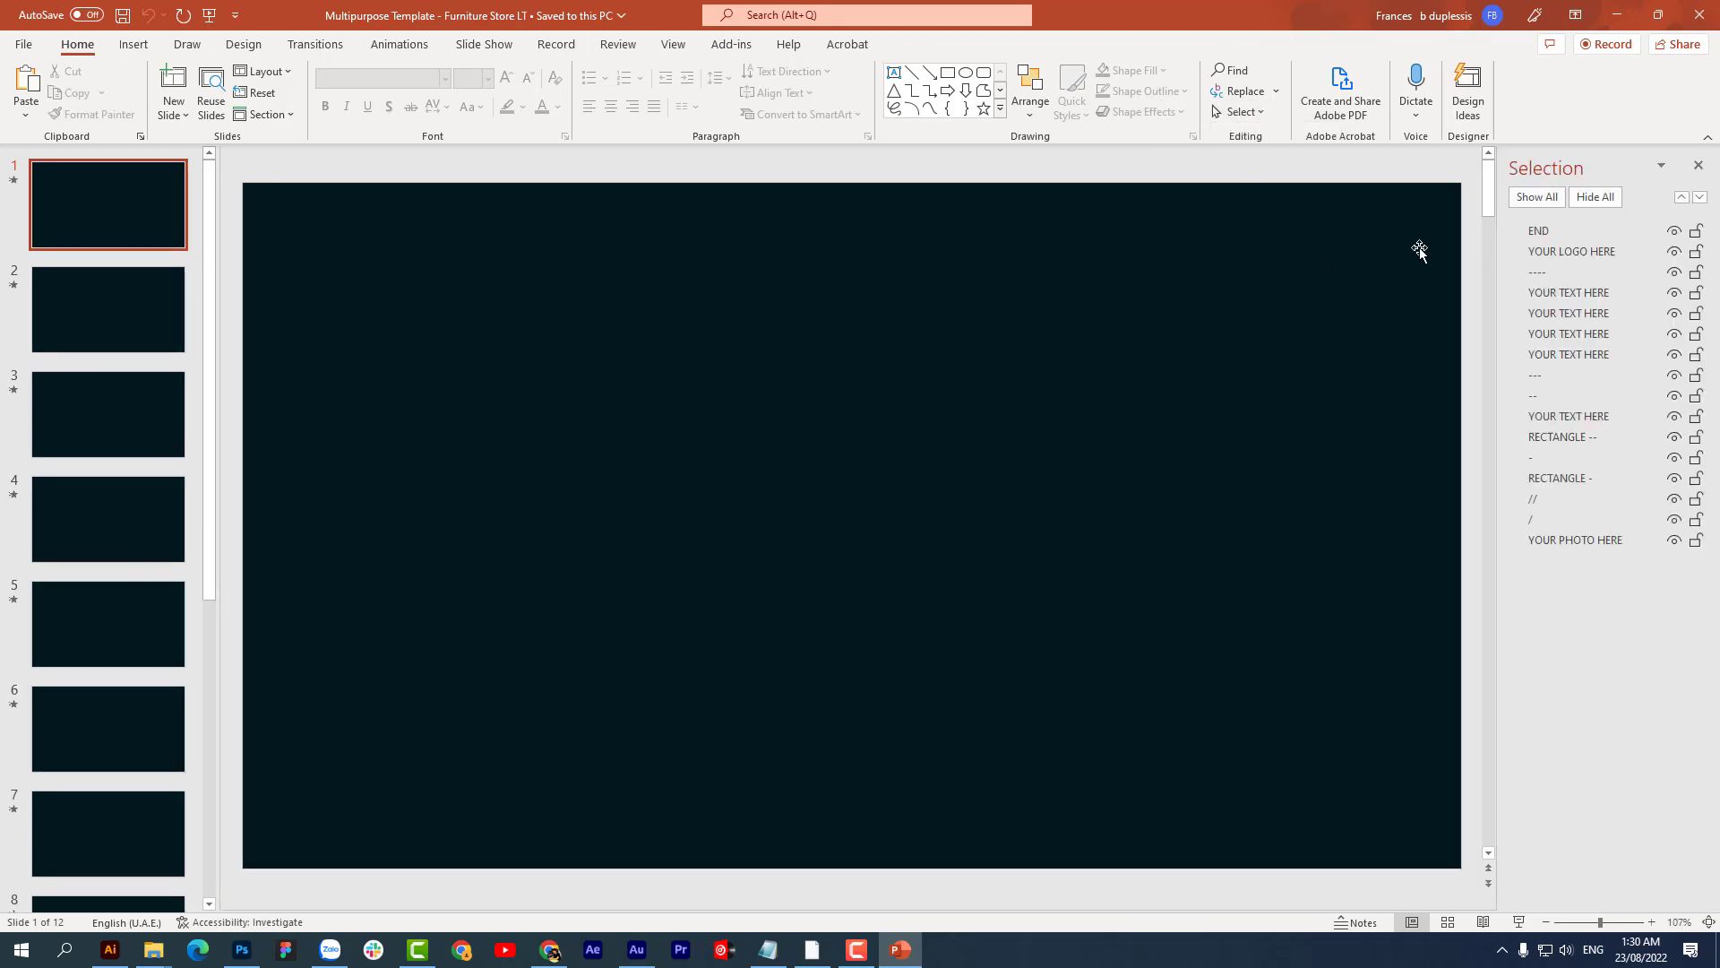
pyautogui.click(1674, 232)
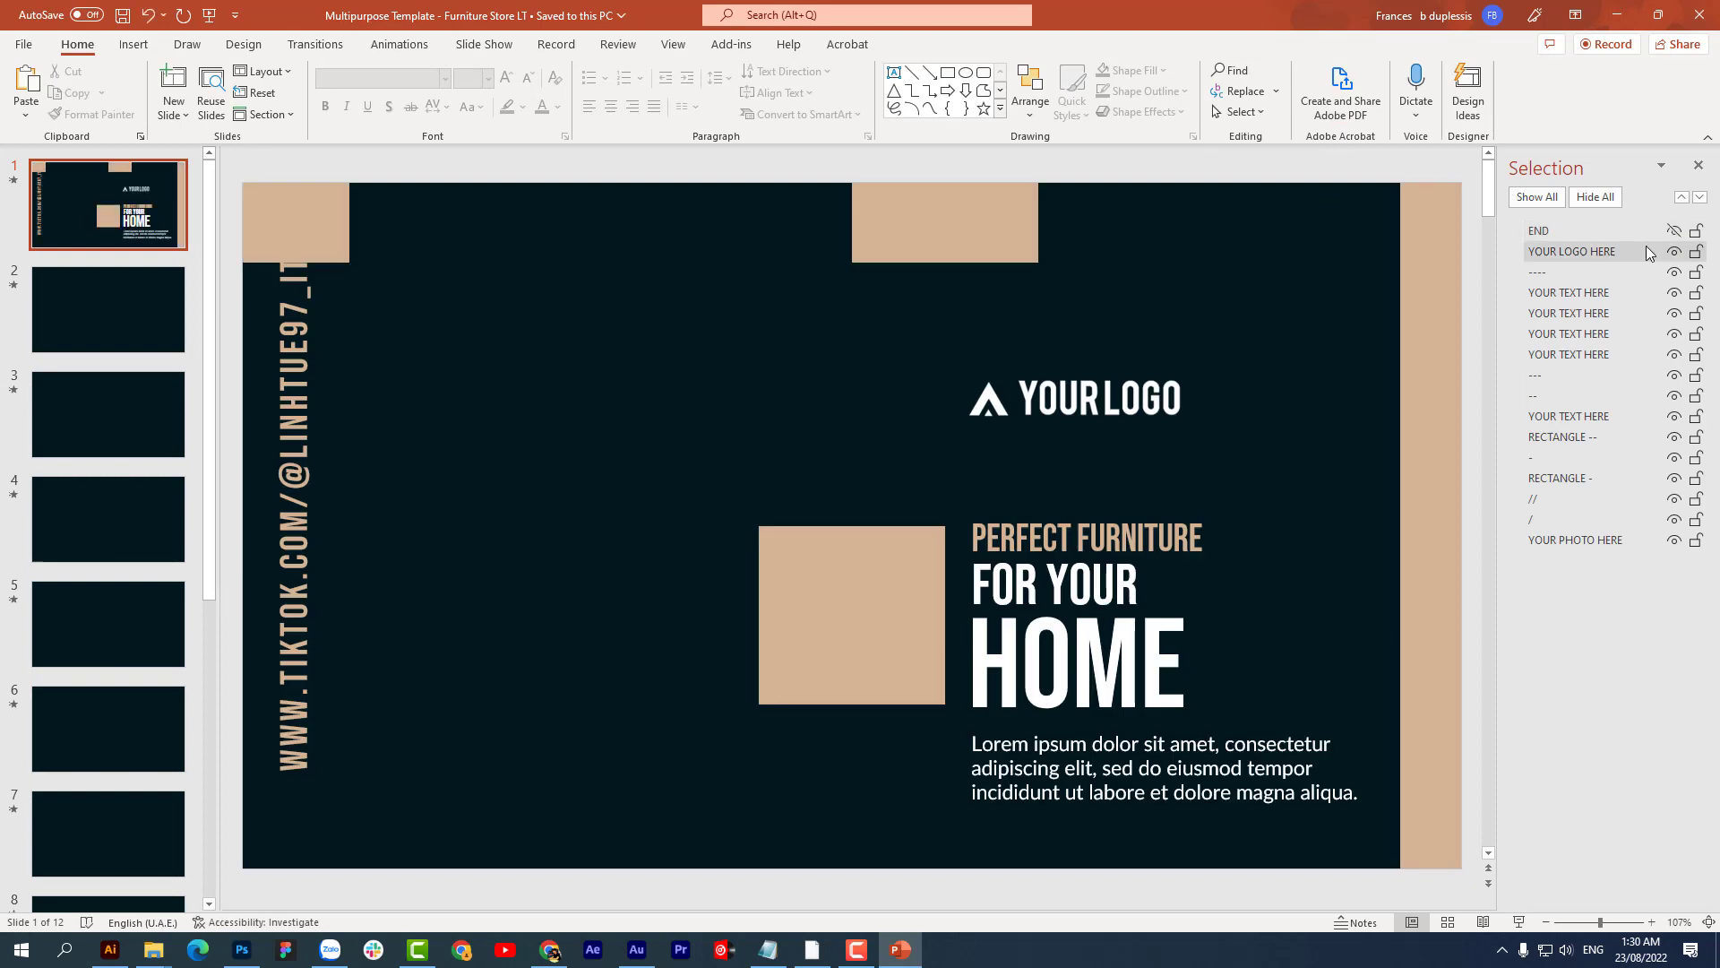
pyautogui.rightClick(1128, 390)
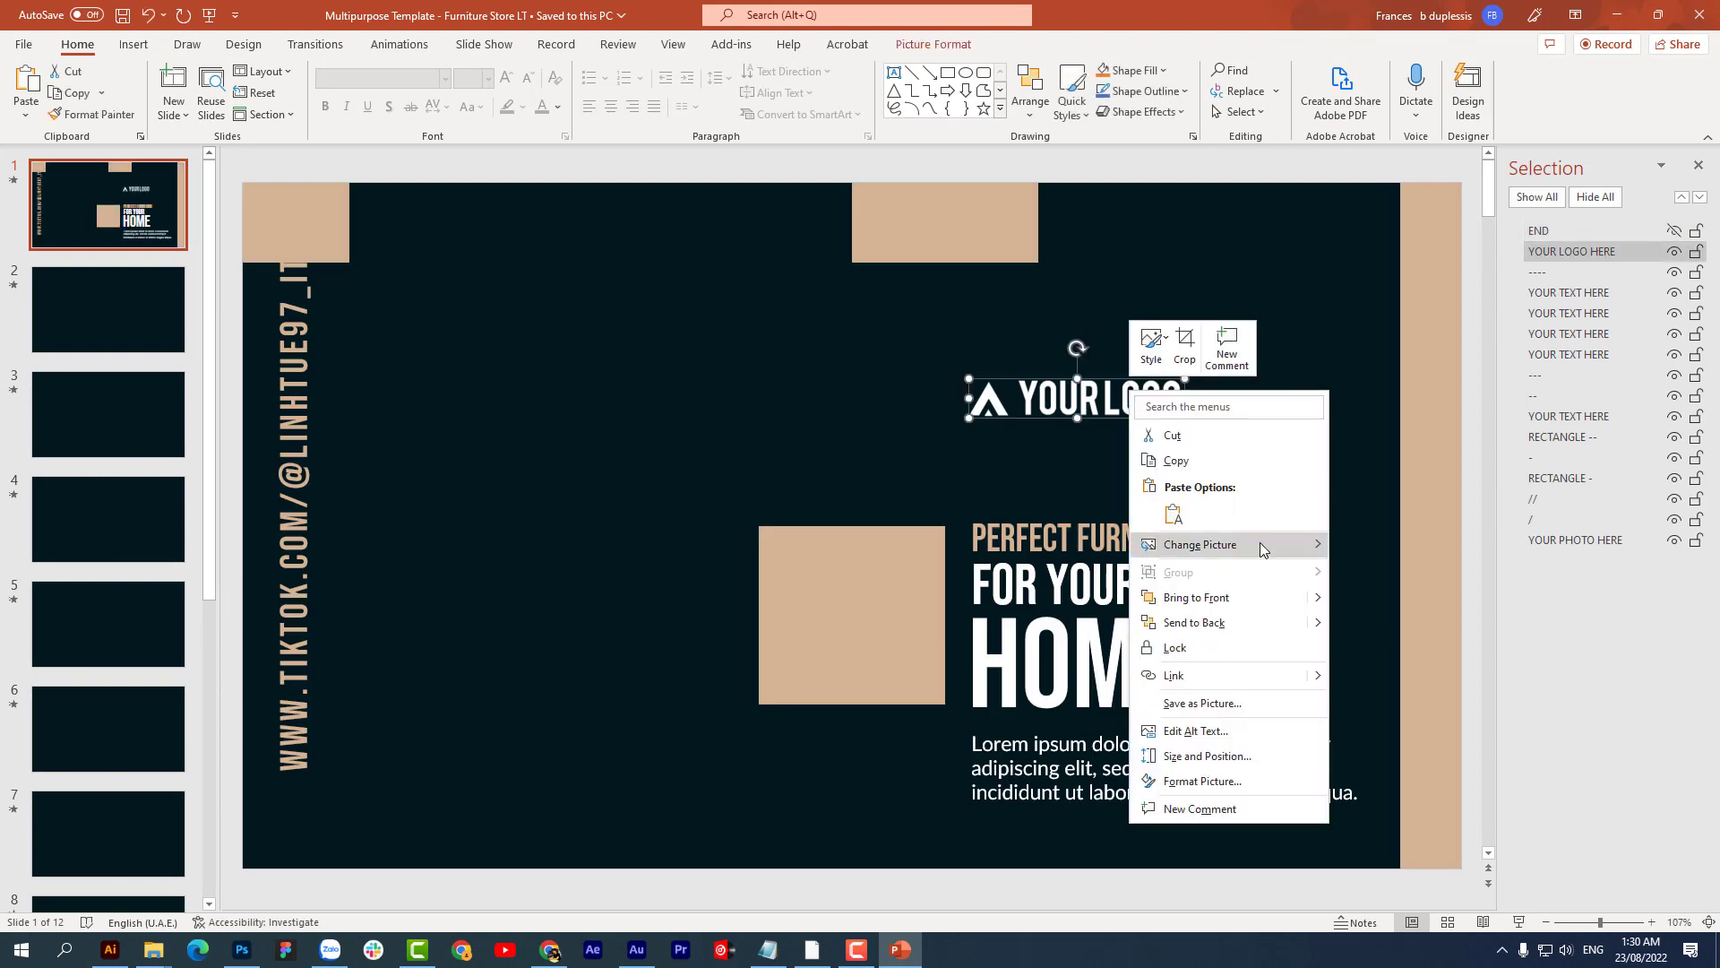
pyautogui.click(1363, 549)
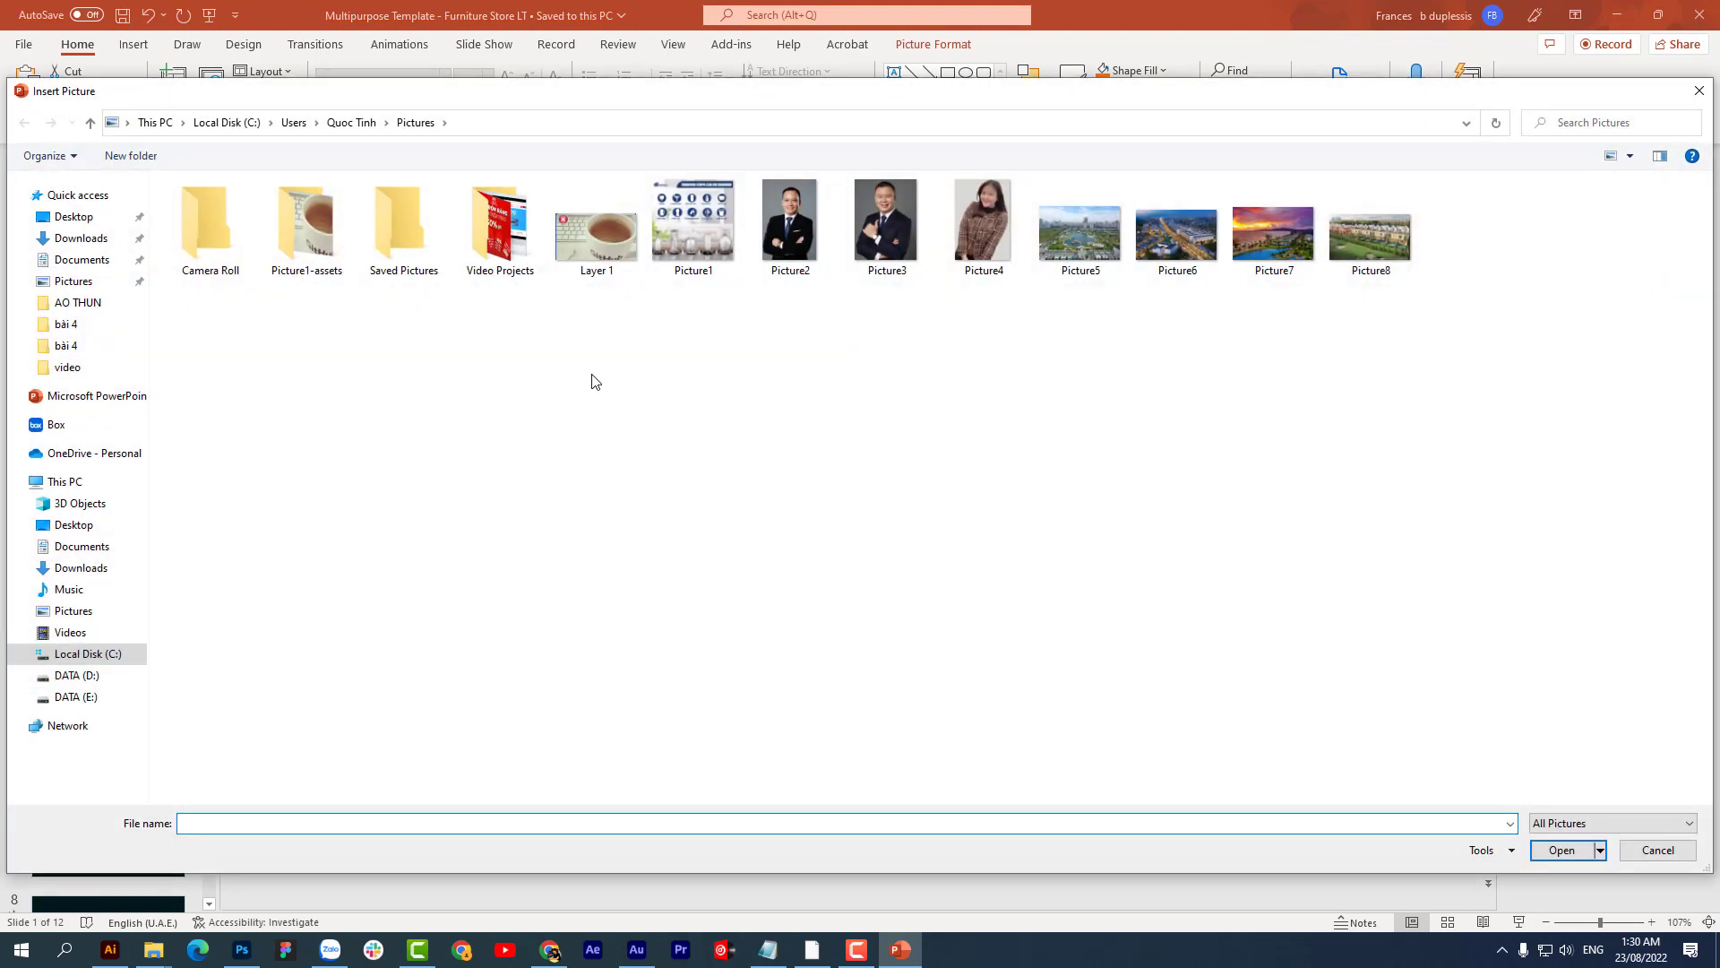
pyautogui.click(97, 309)
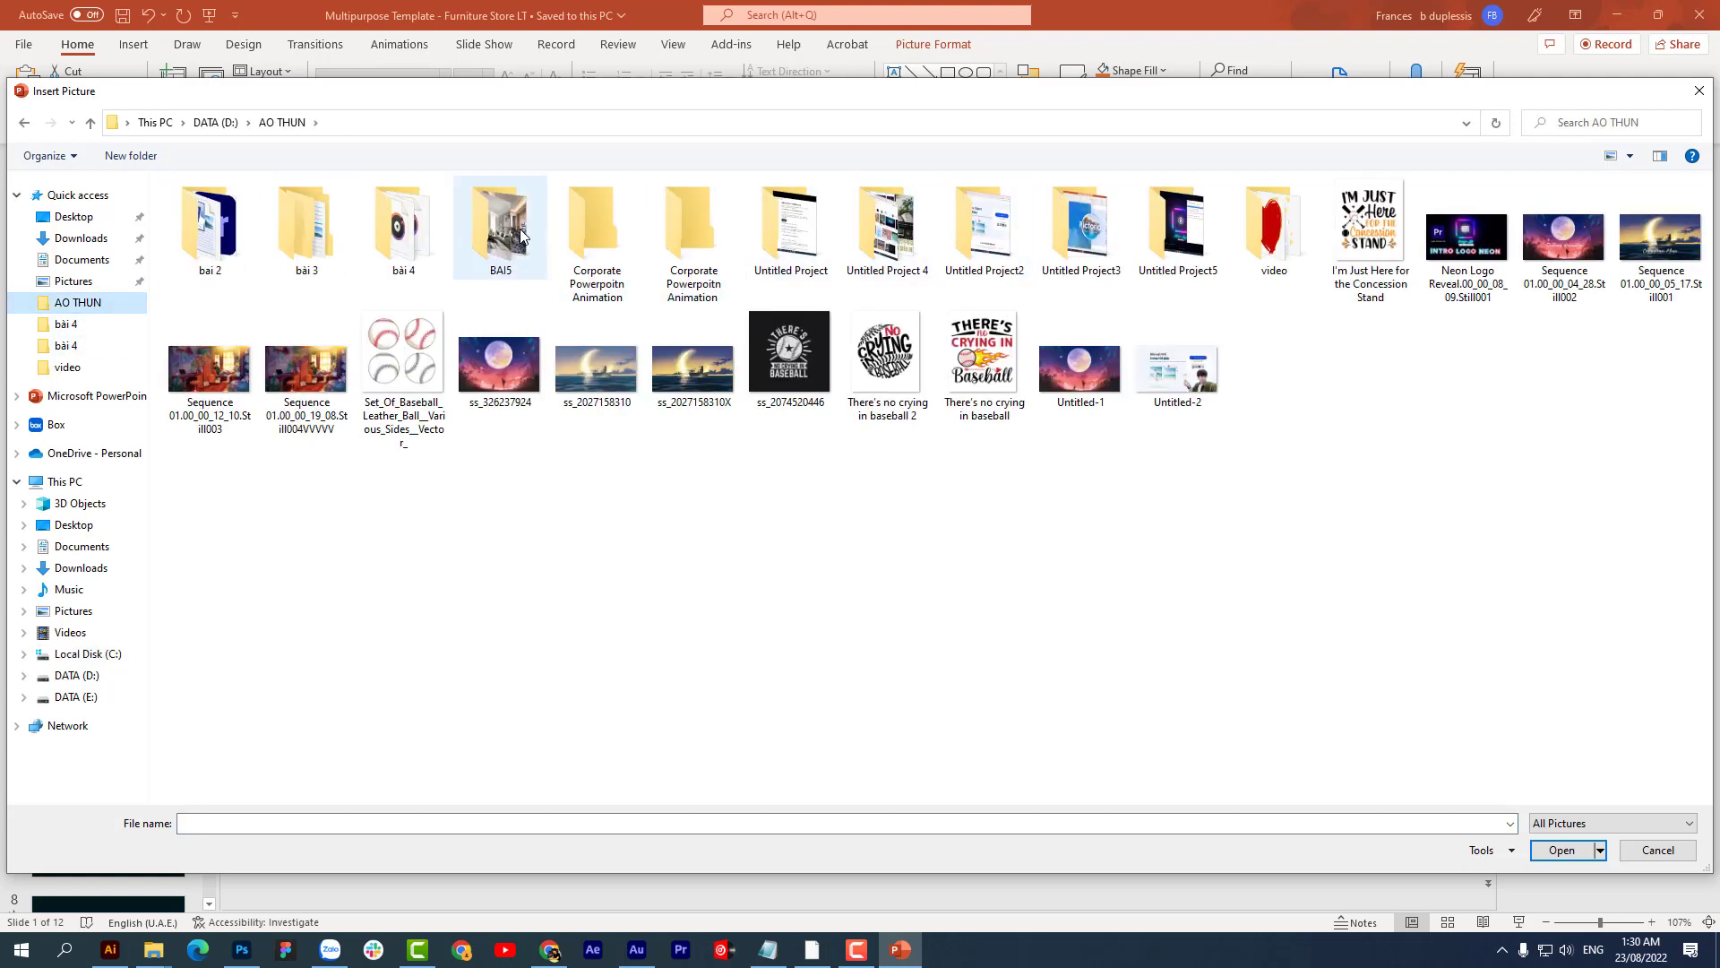
pyautogui.doubleClick(521, 233)
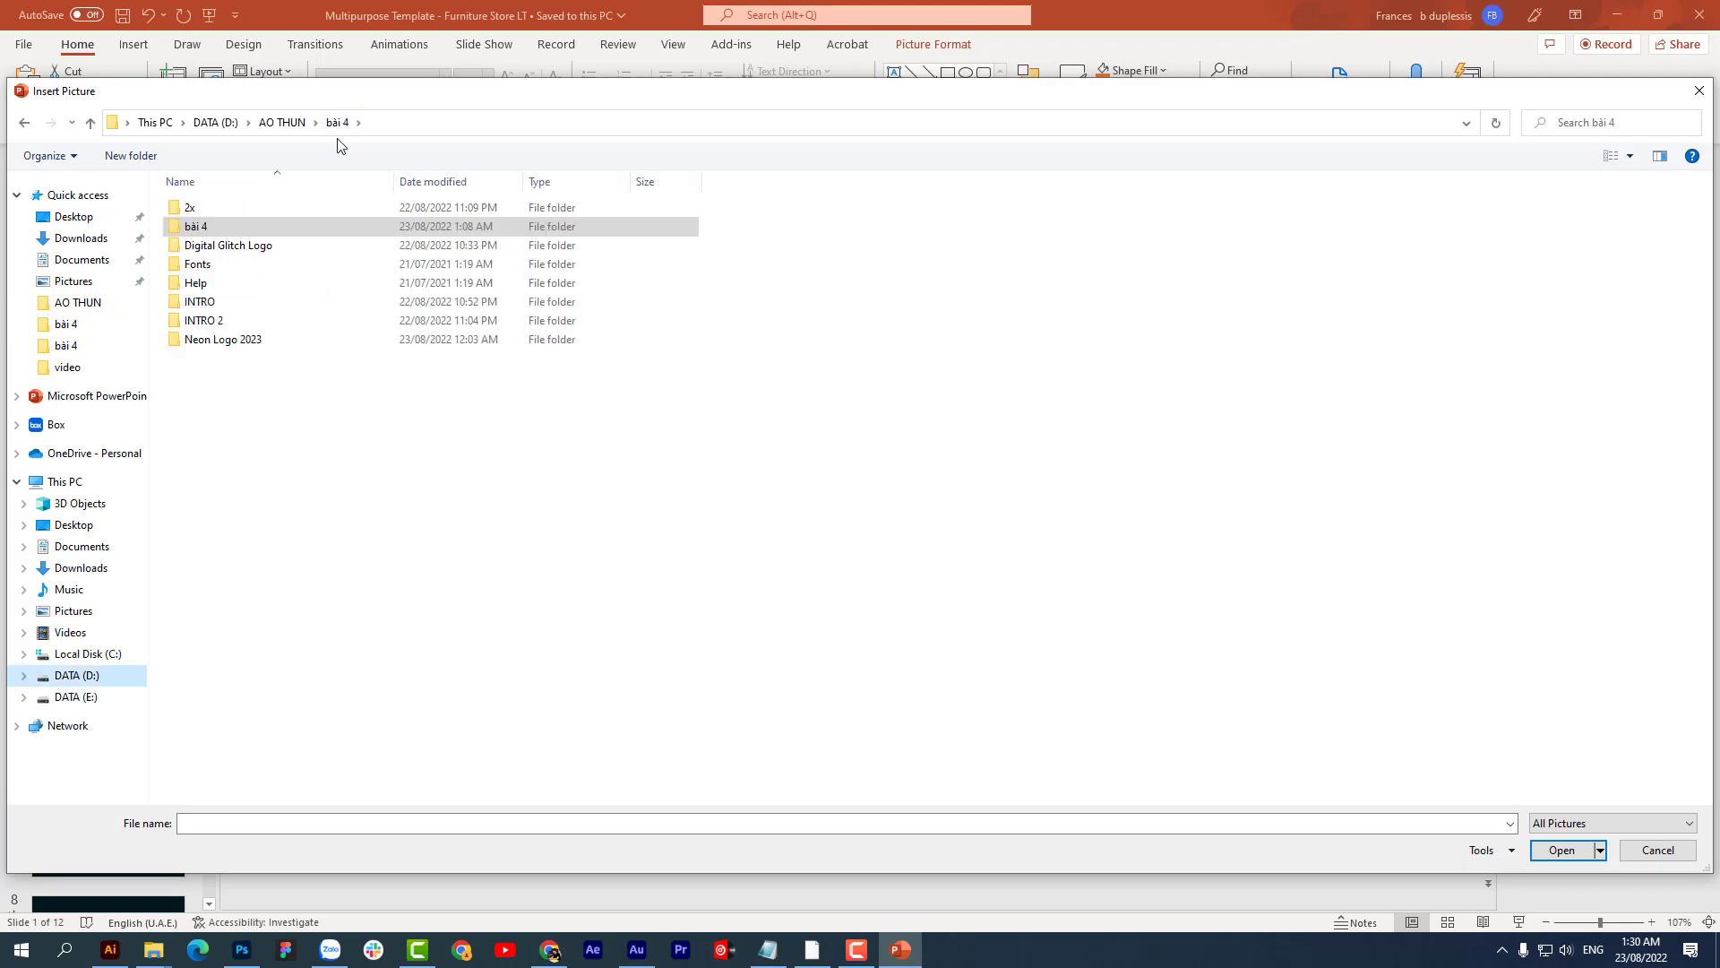
pyautogui.doubleClick(260, 228)
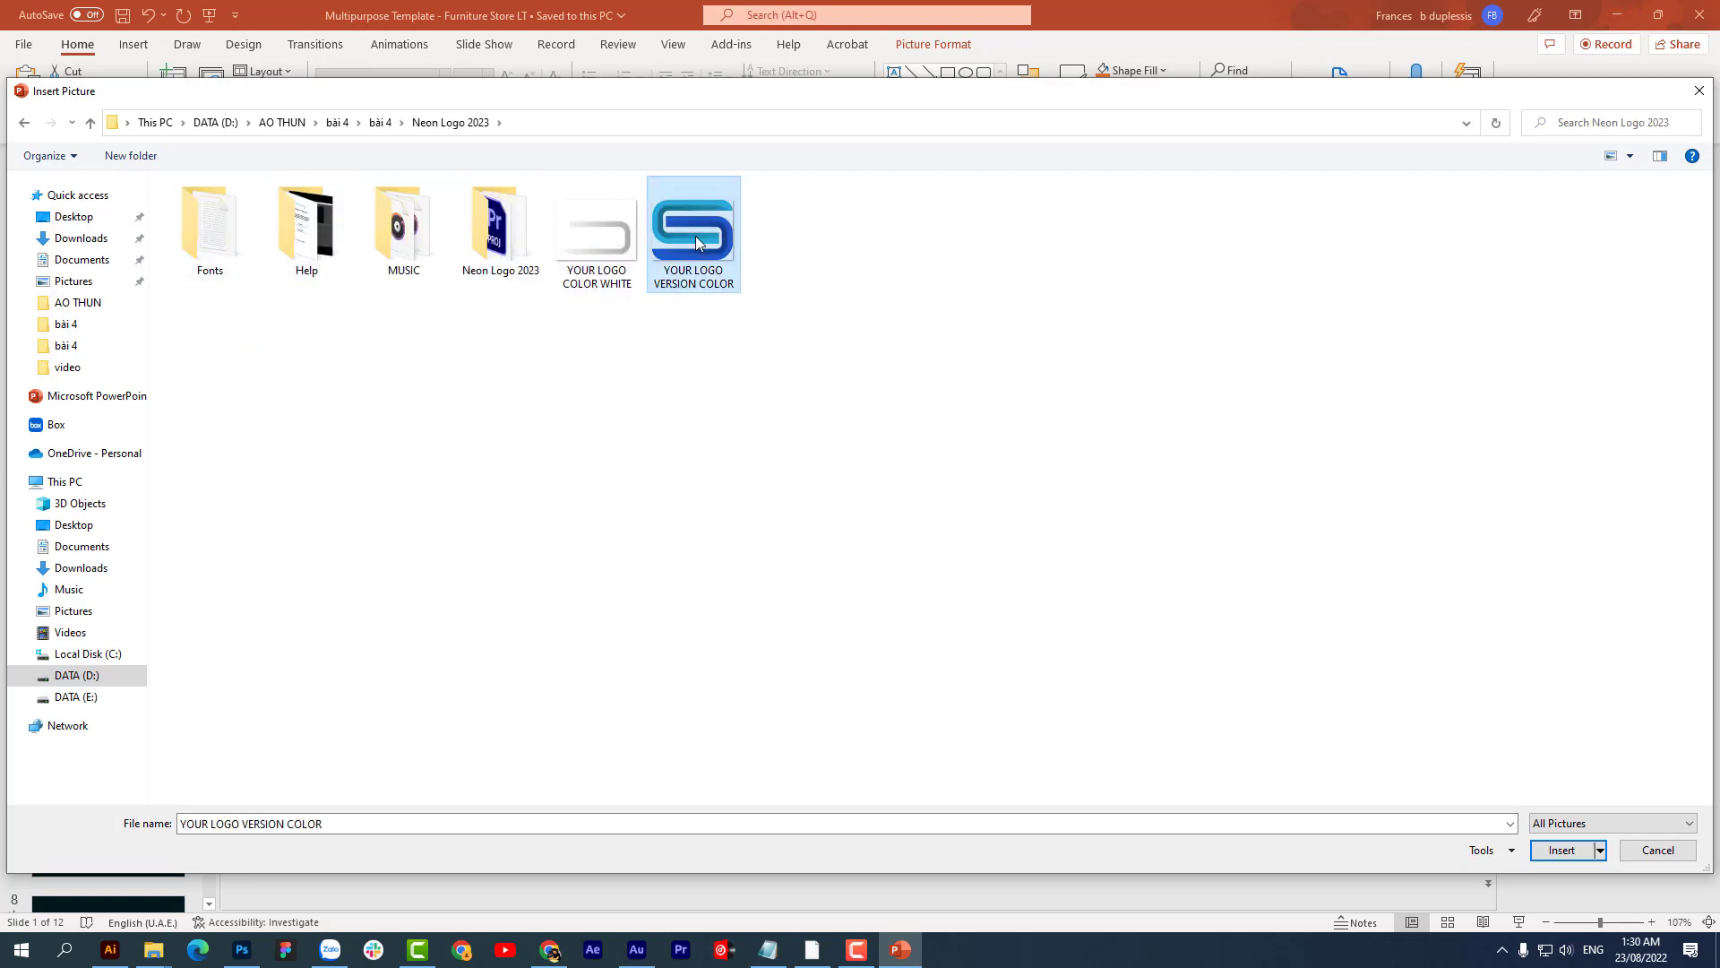
pyautogui.doubleClick(697, 240)
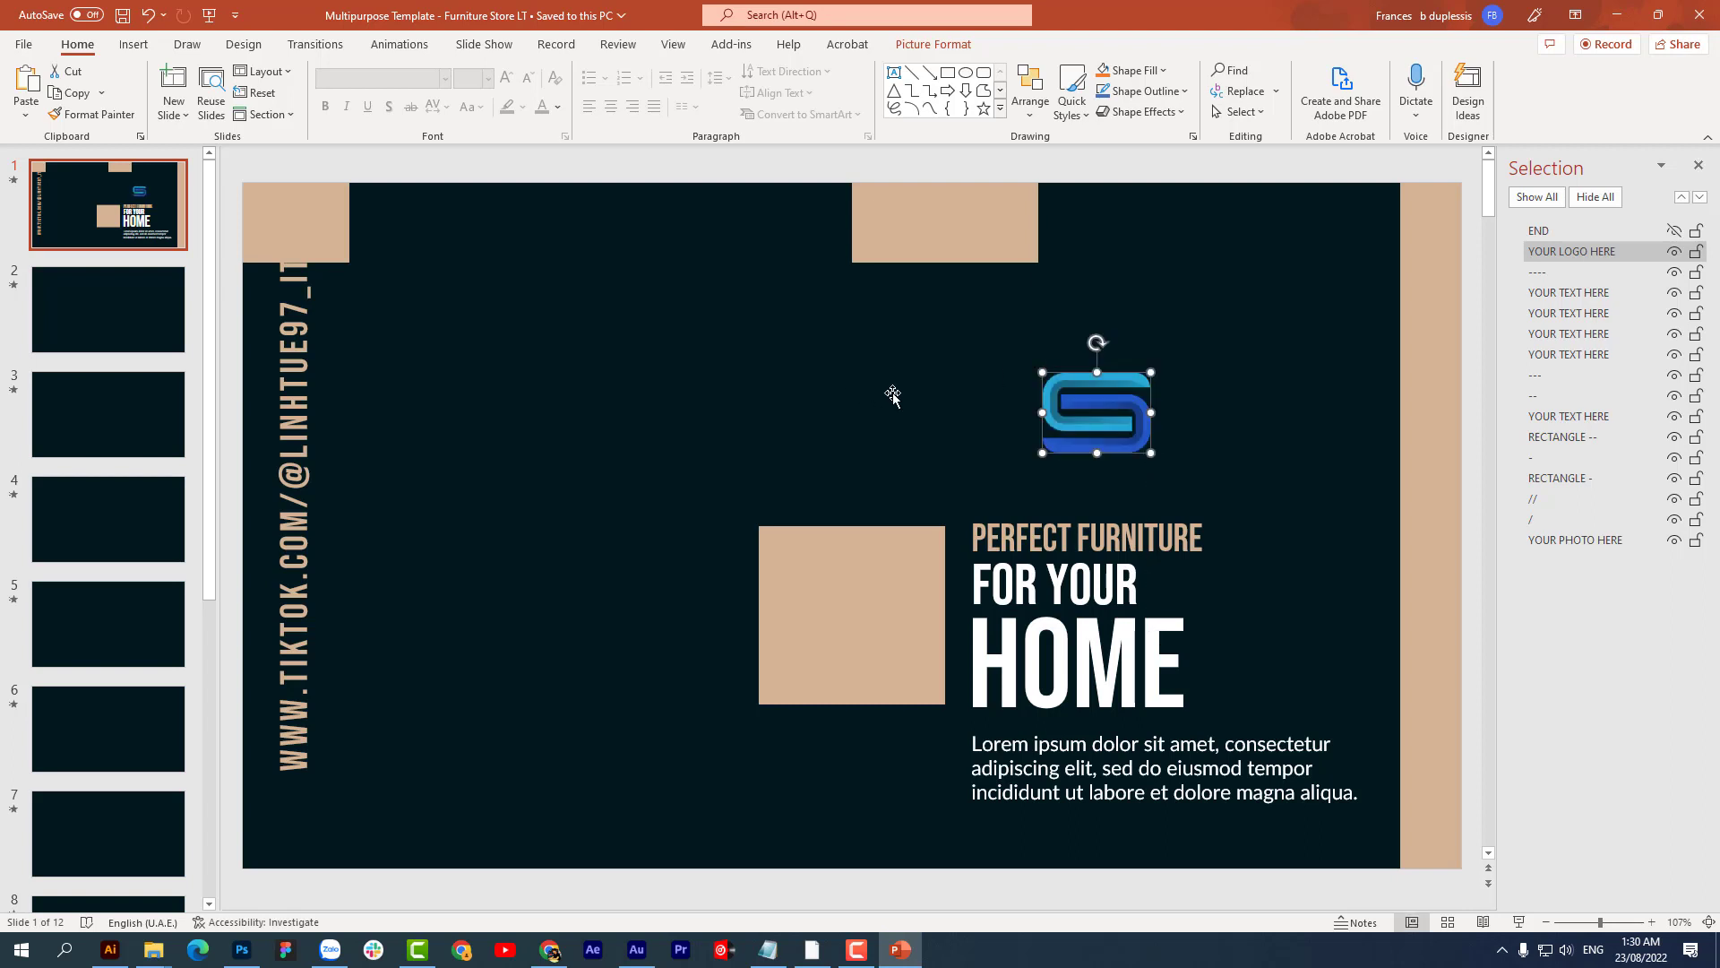
pyautogui.click(14, 180)
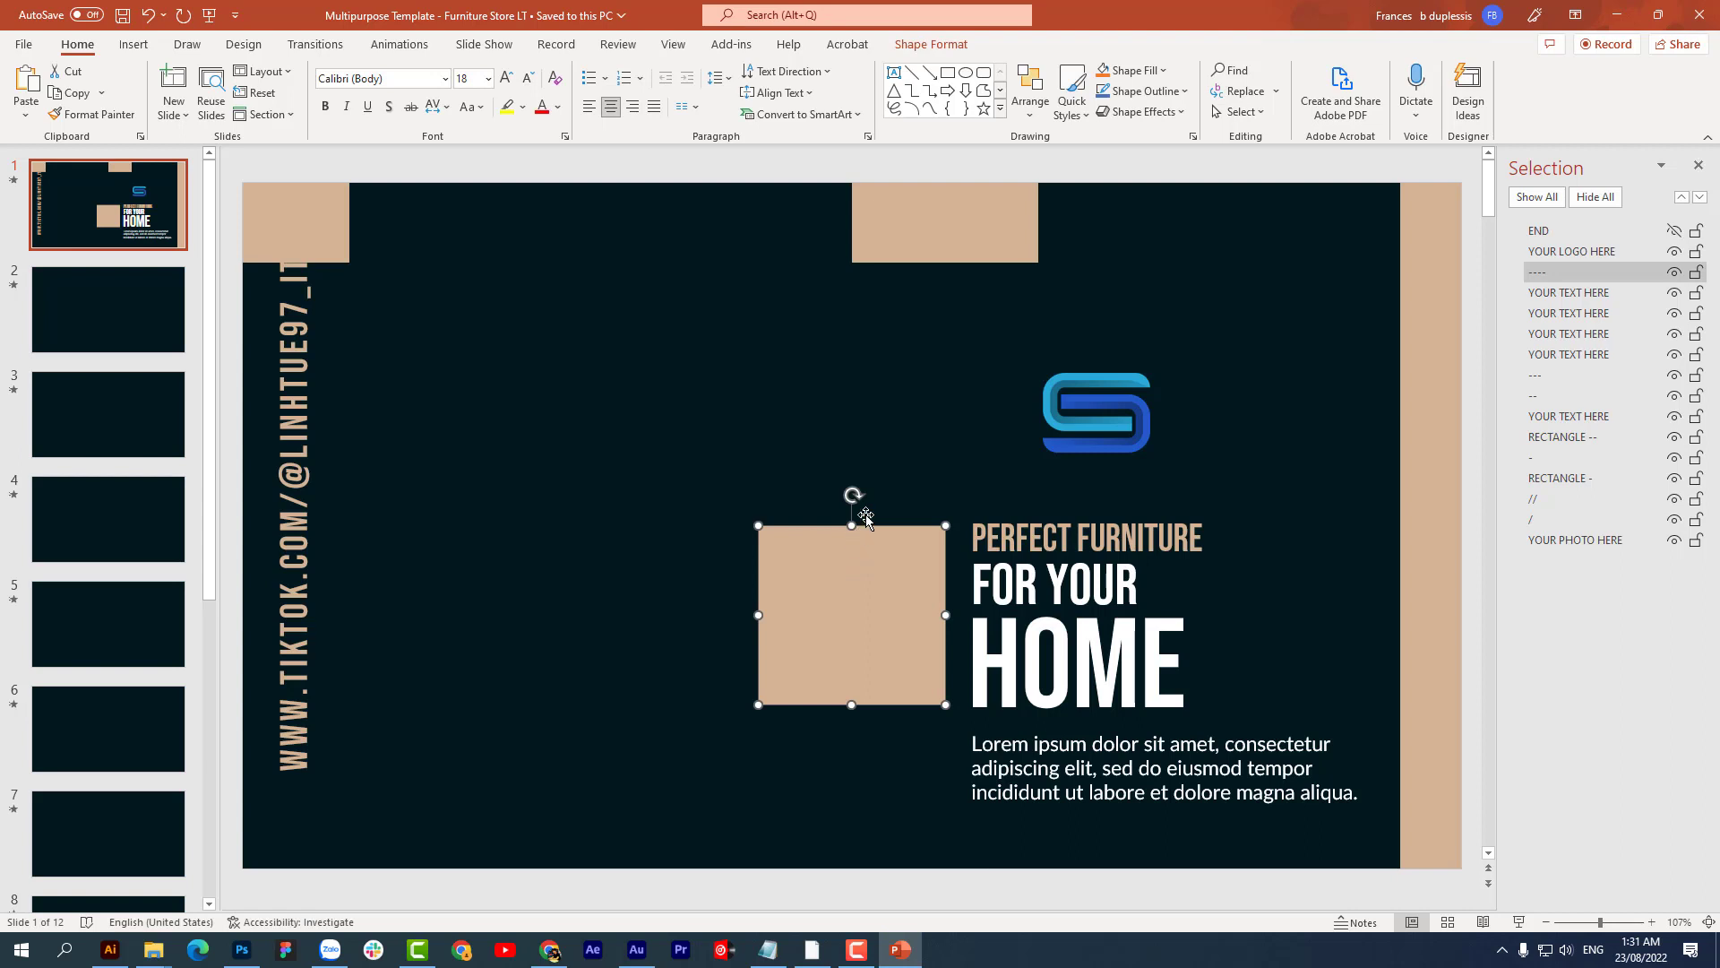
# Step: Select slide 1's right and left background panels and bring up the Insert tools
pyautogui.click(1144, 475)
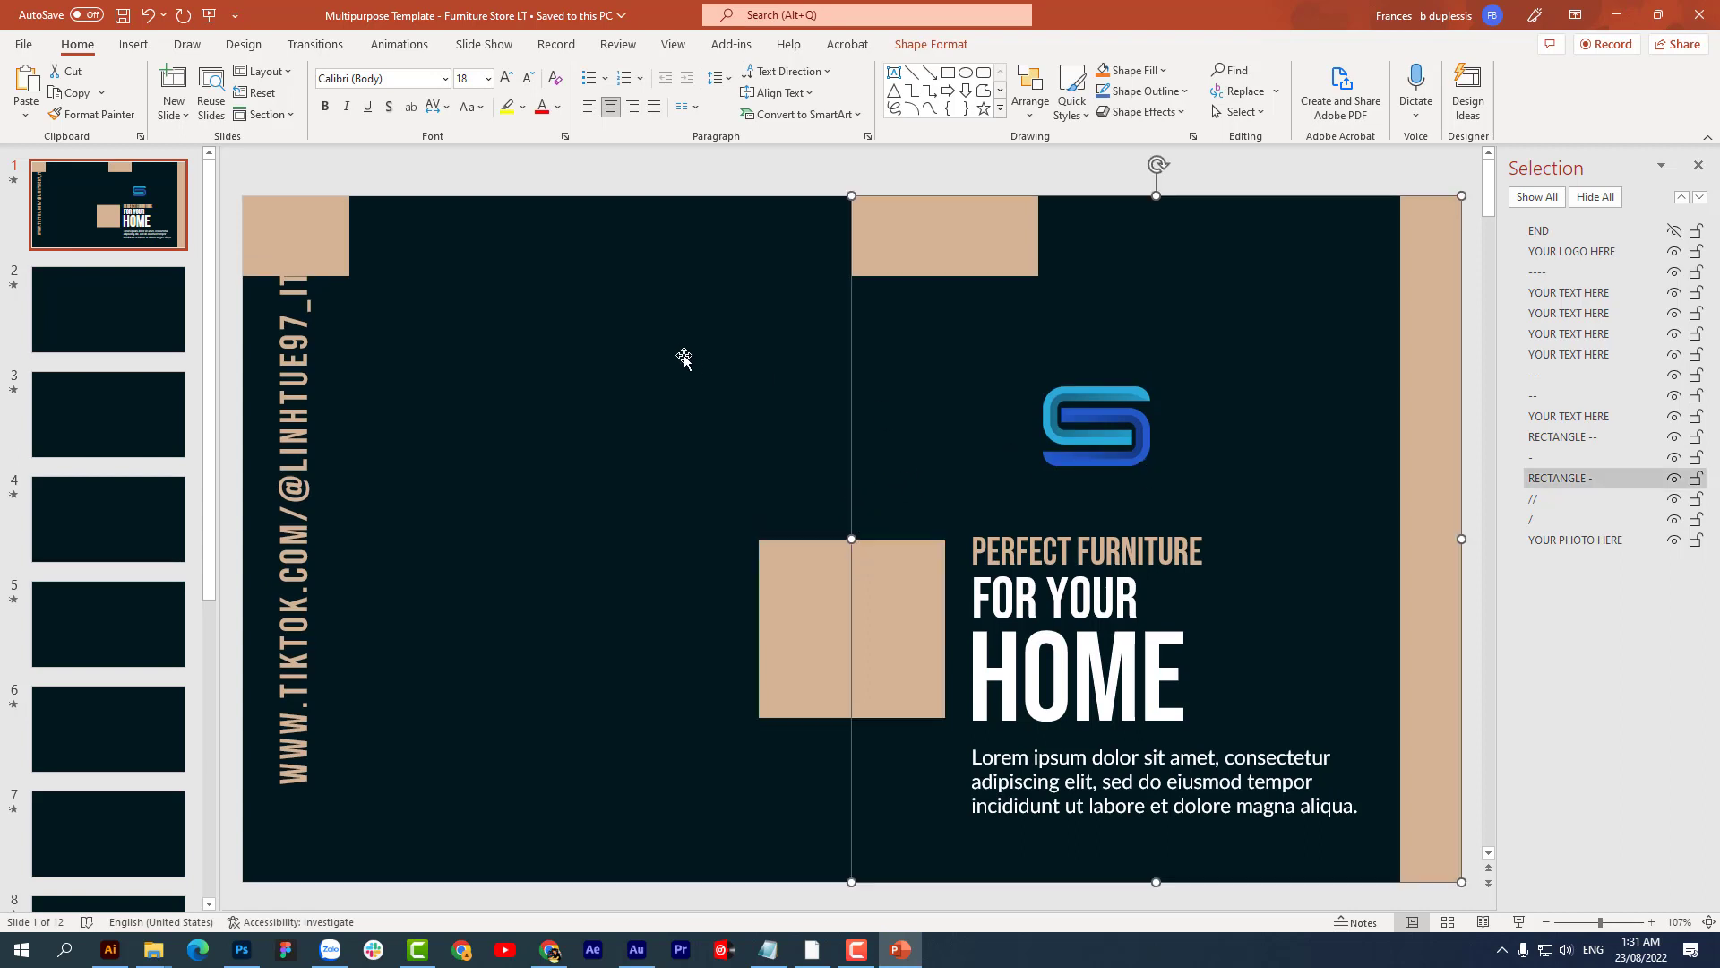
pyautogui.click(360, 187)
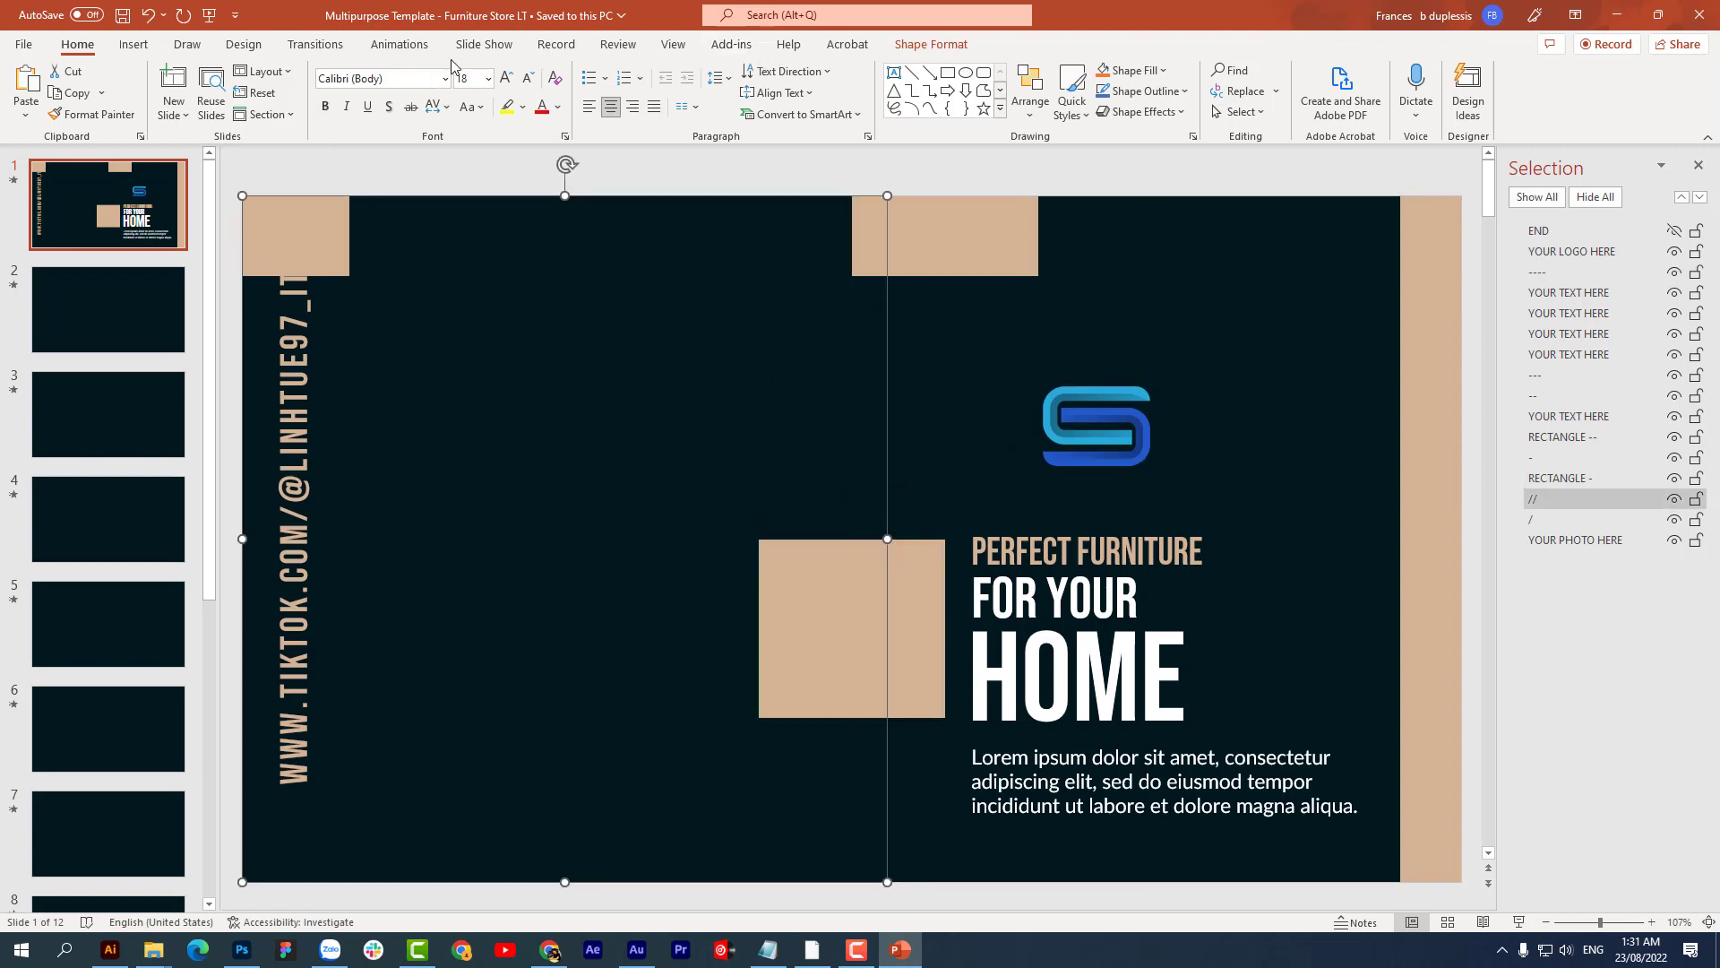
pyautogui.click(143, 46)
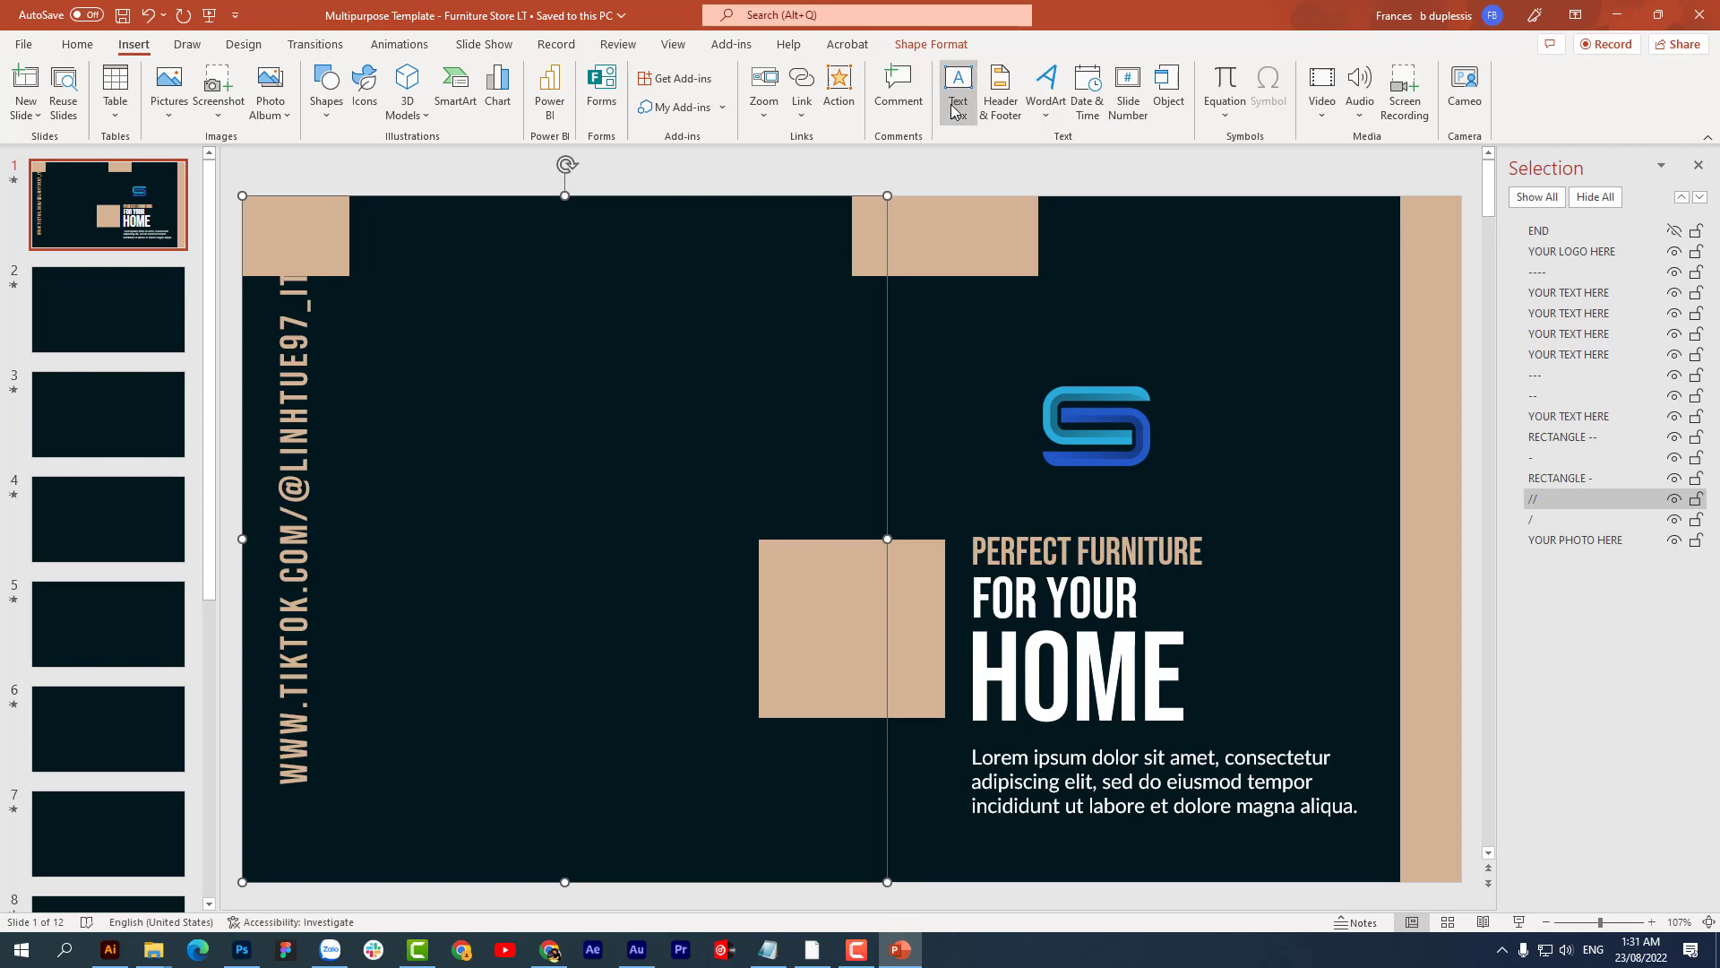
# Step: Draw a text box below the logo, enter the slogan text, and check the headline's font
pyautogui.click(957, 90)
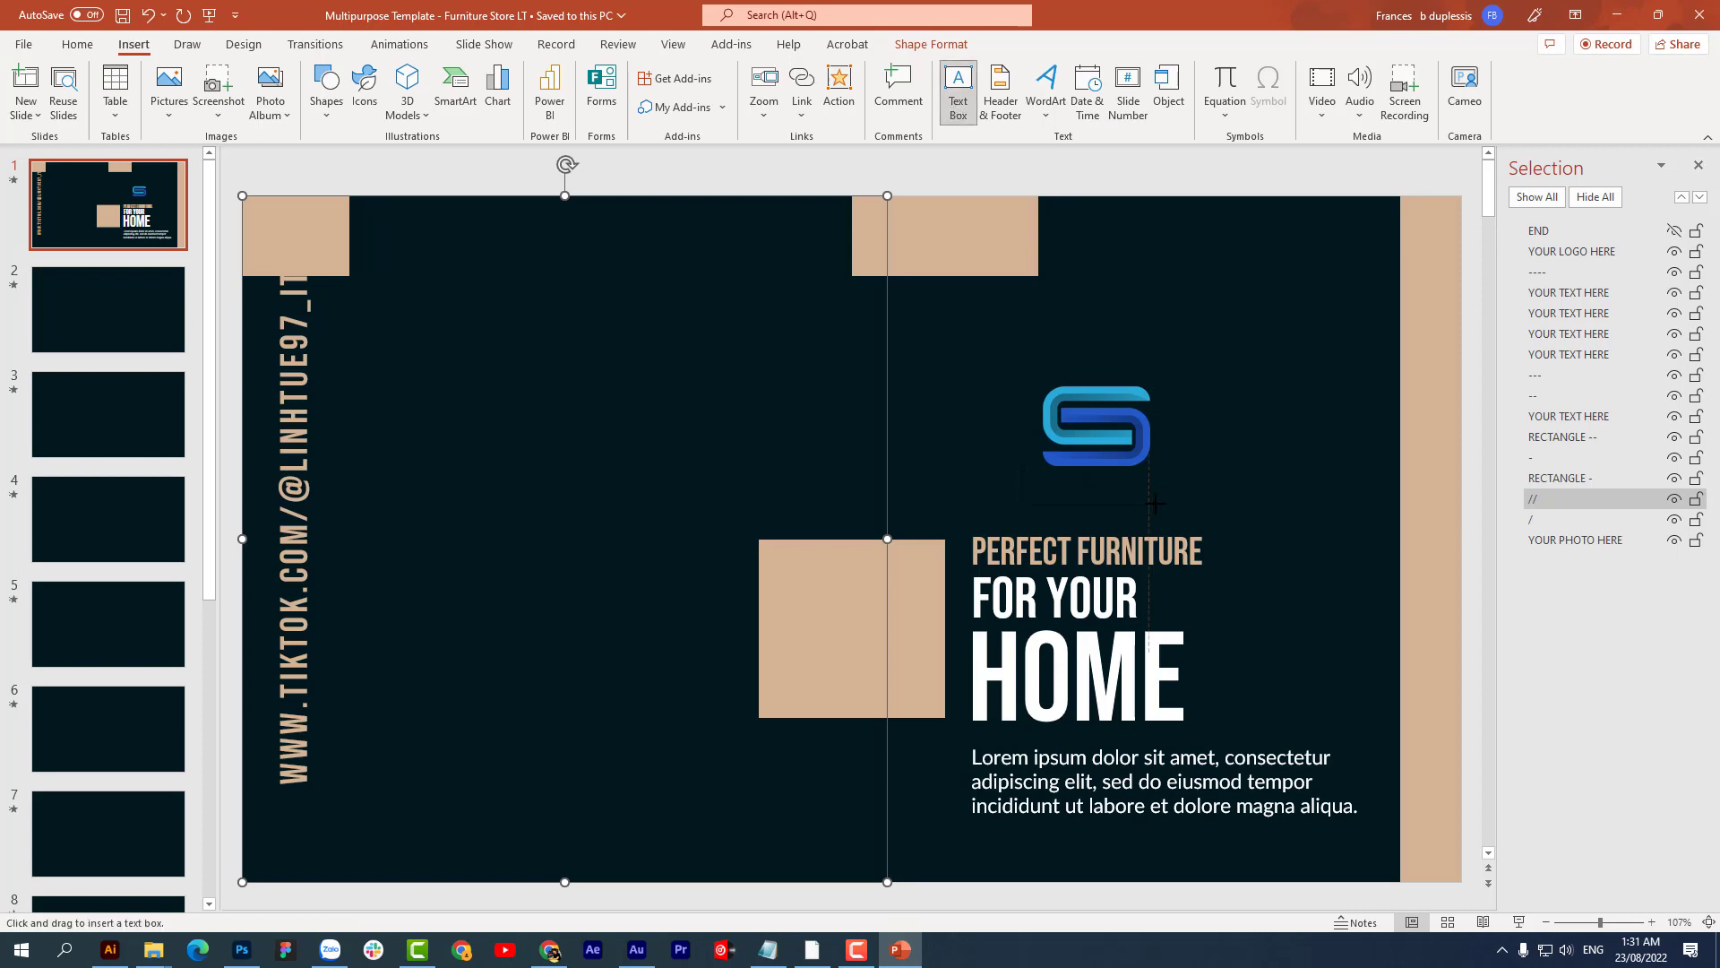
pyautogui.moveTo(1186, 499); pyautogui.dragTo(1185, 500)
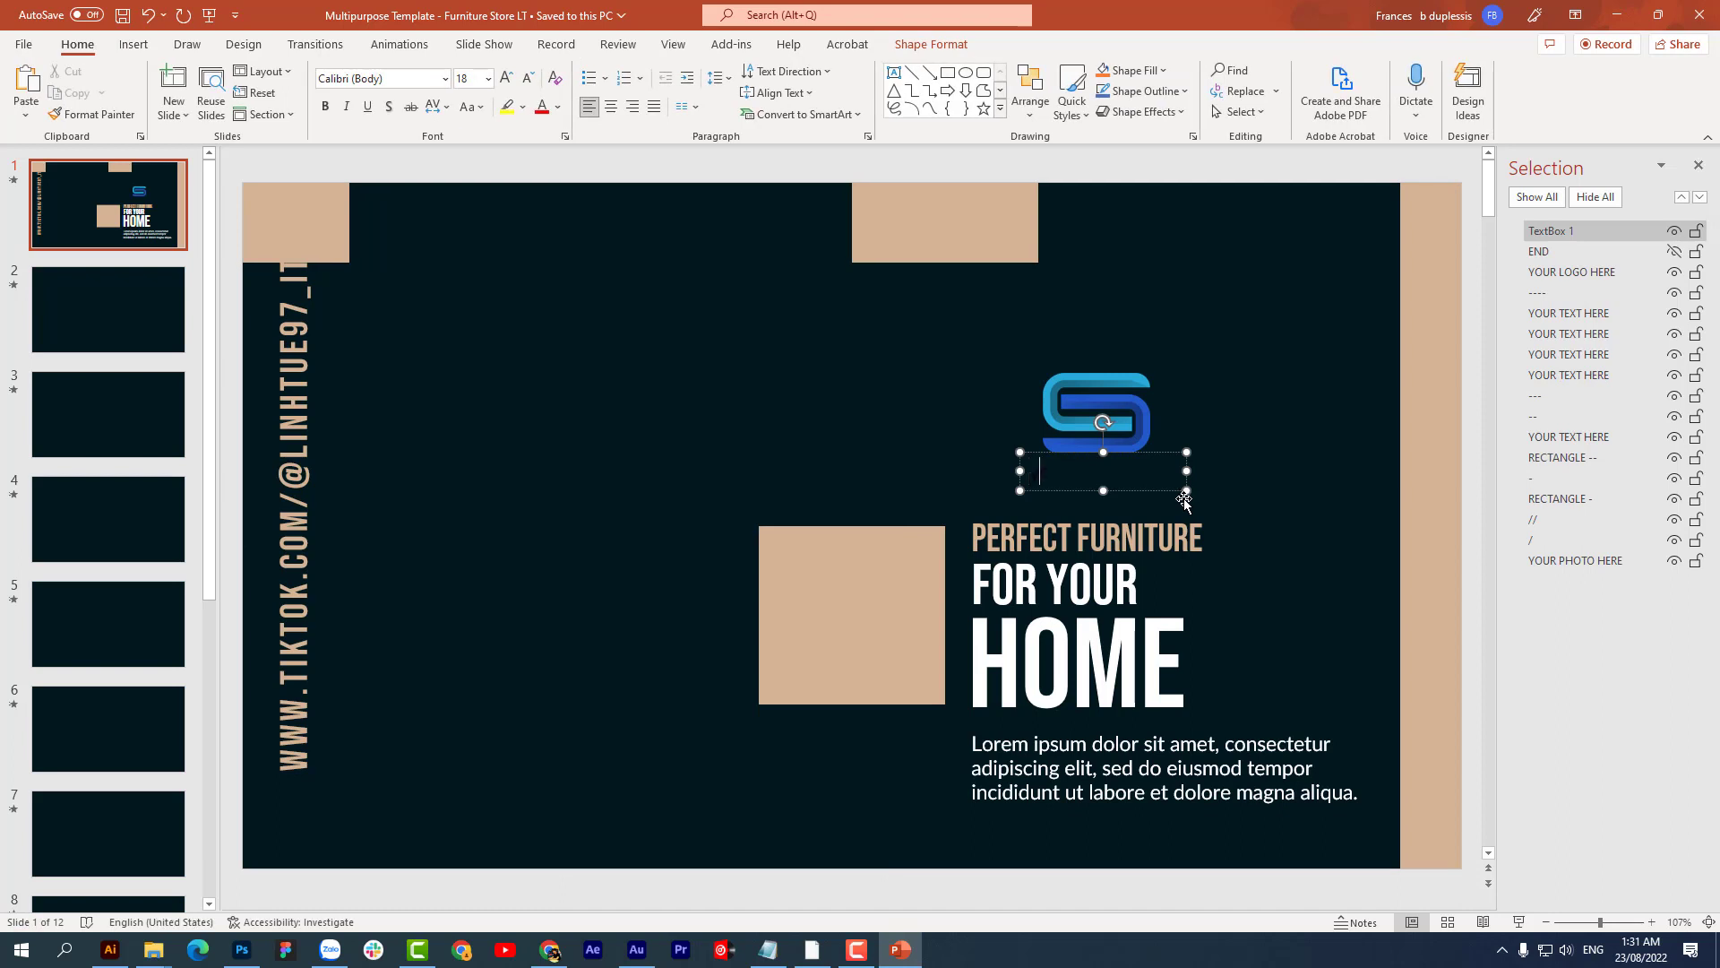
pyautogui.write('you')
pyautogui.write('log')
pyautogui.hotkey('ctrl', 'a')
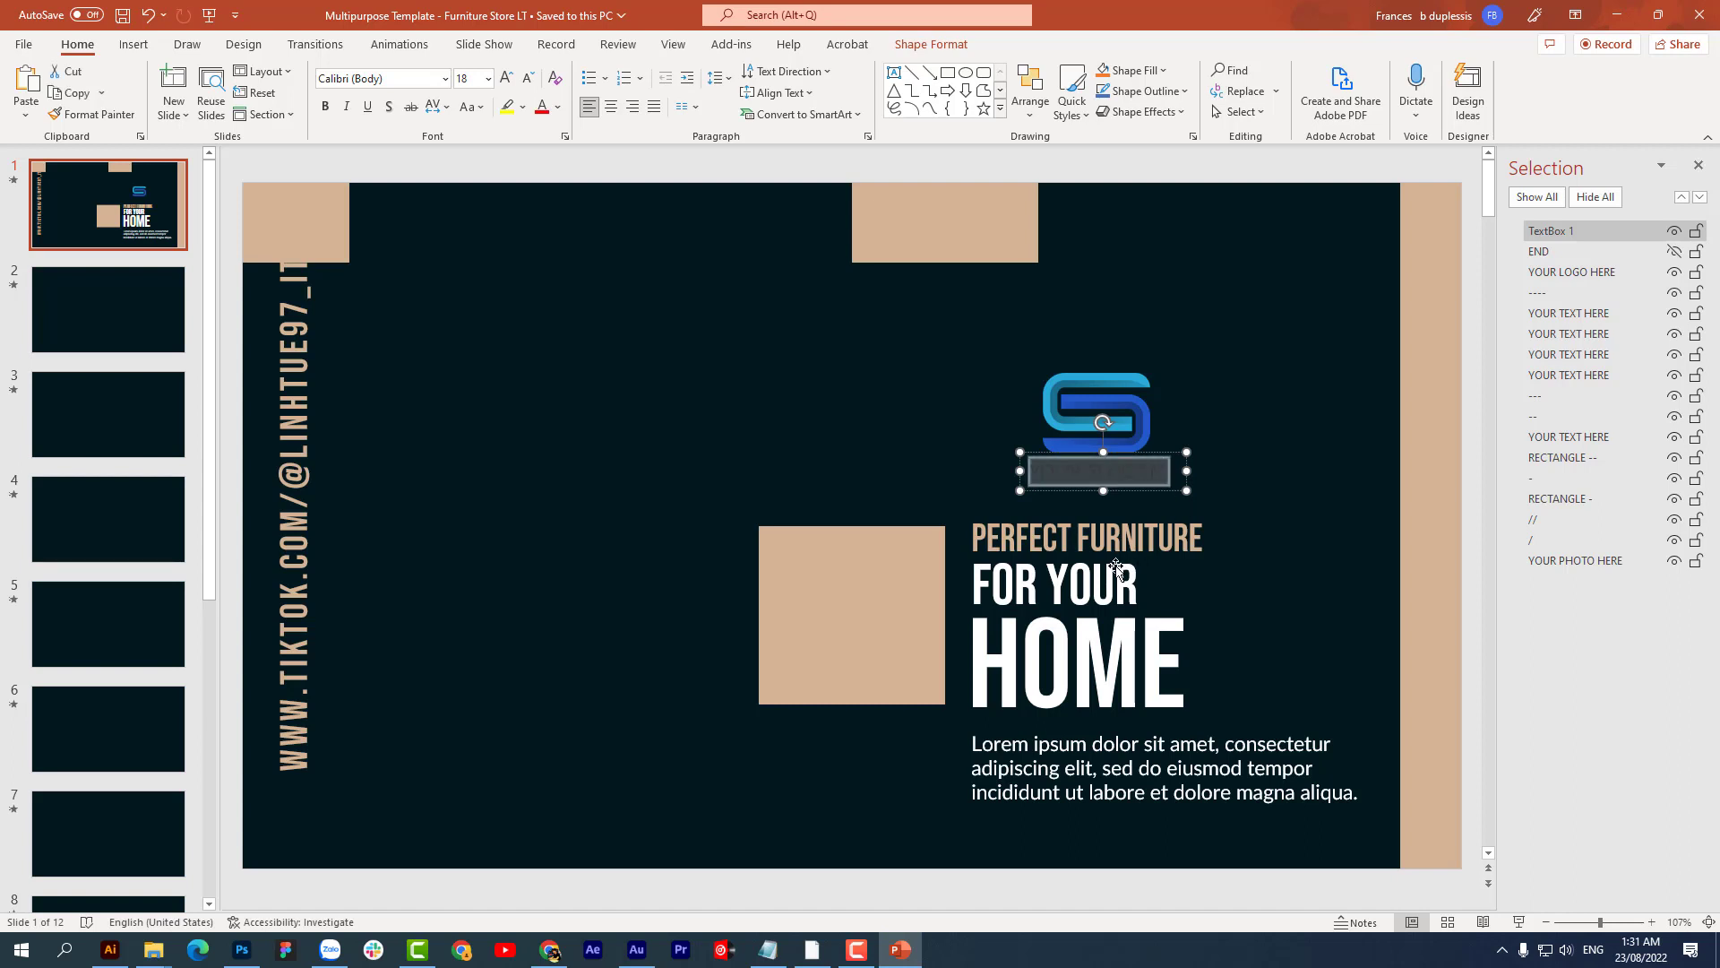
pyautogui.click(1116, 565)
pyautogui.click(388, 81)
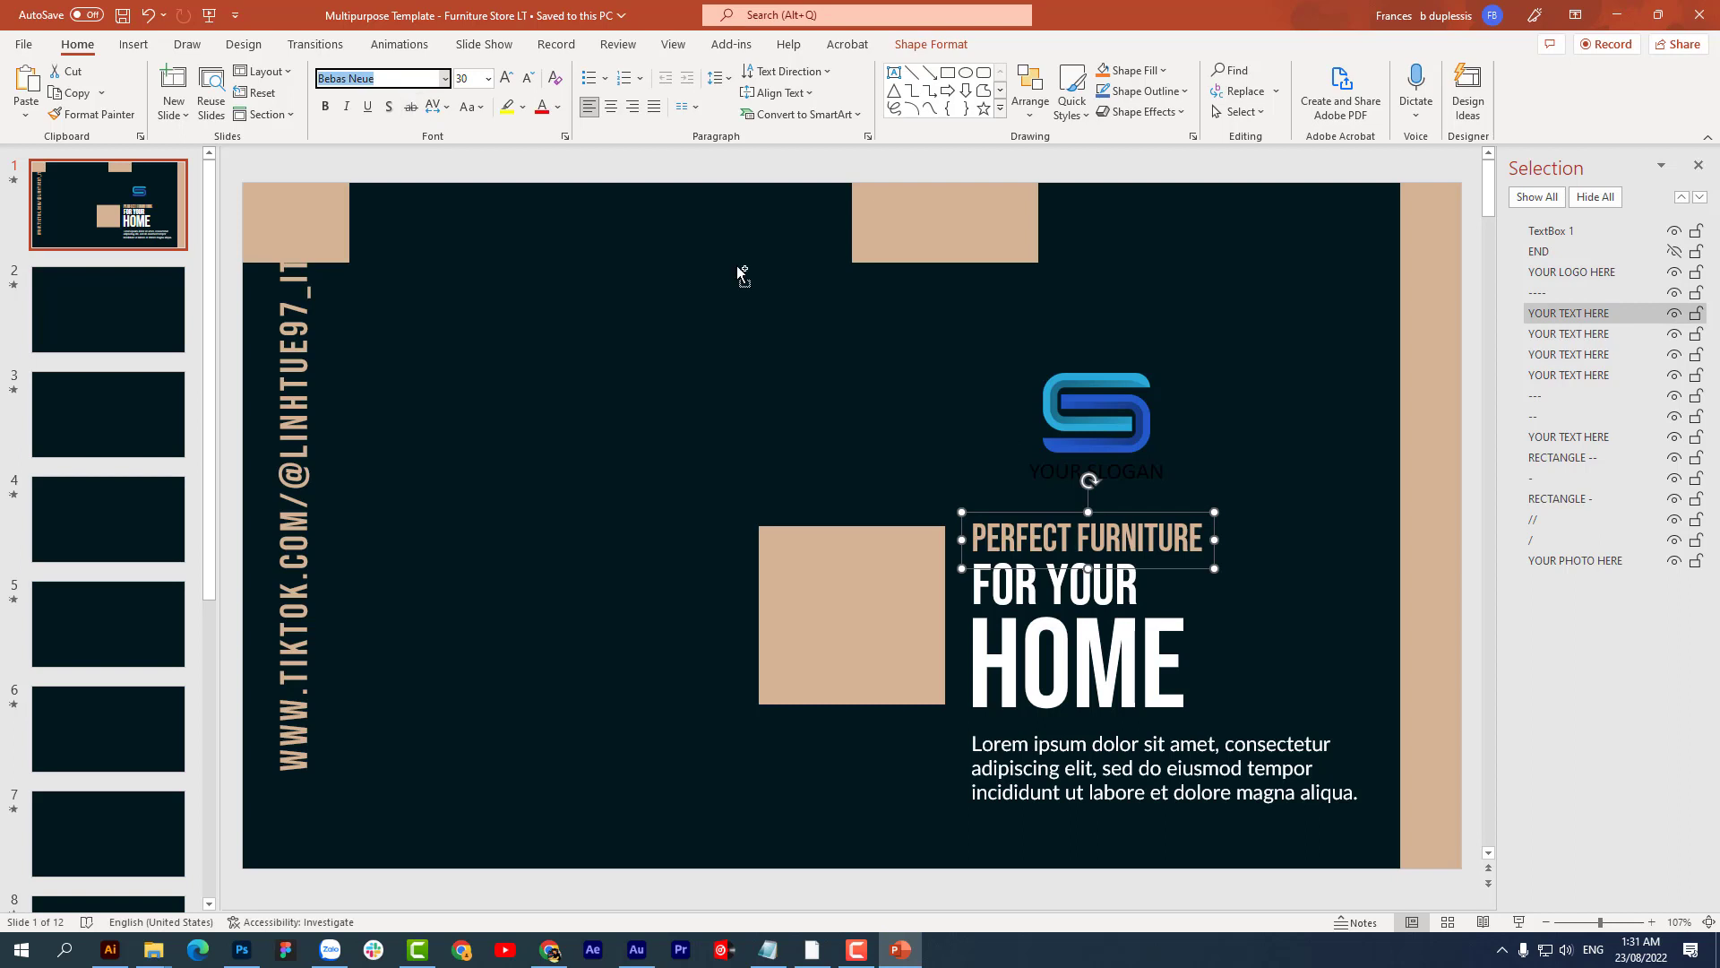
pyautogui.click(1119, 467)
pyautogui.hotkey('ctrl', 'a')
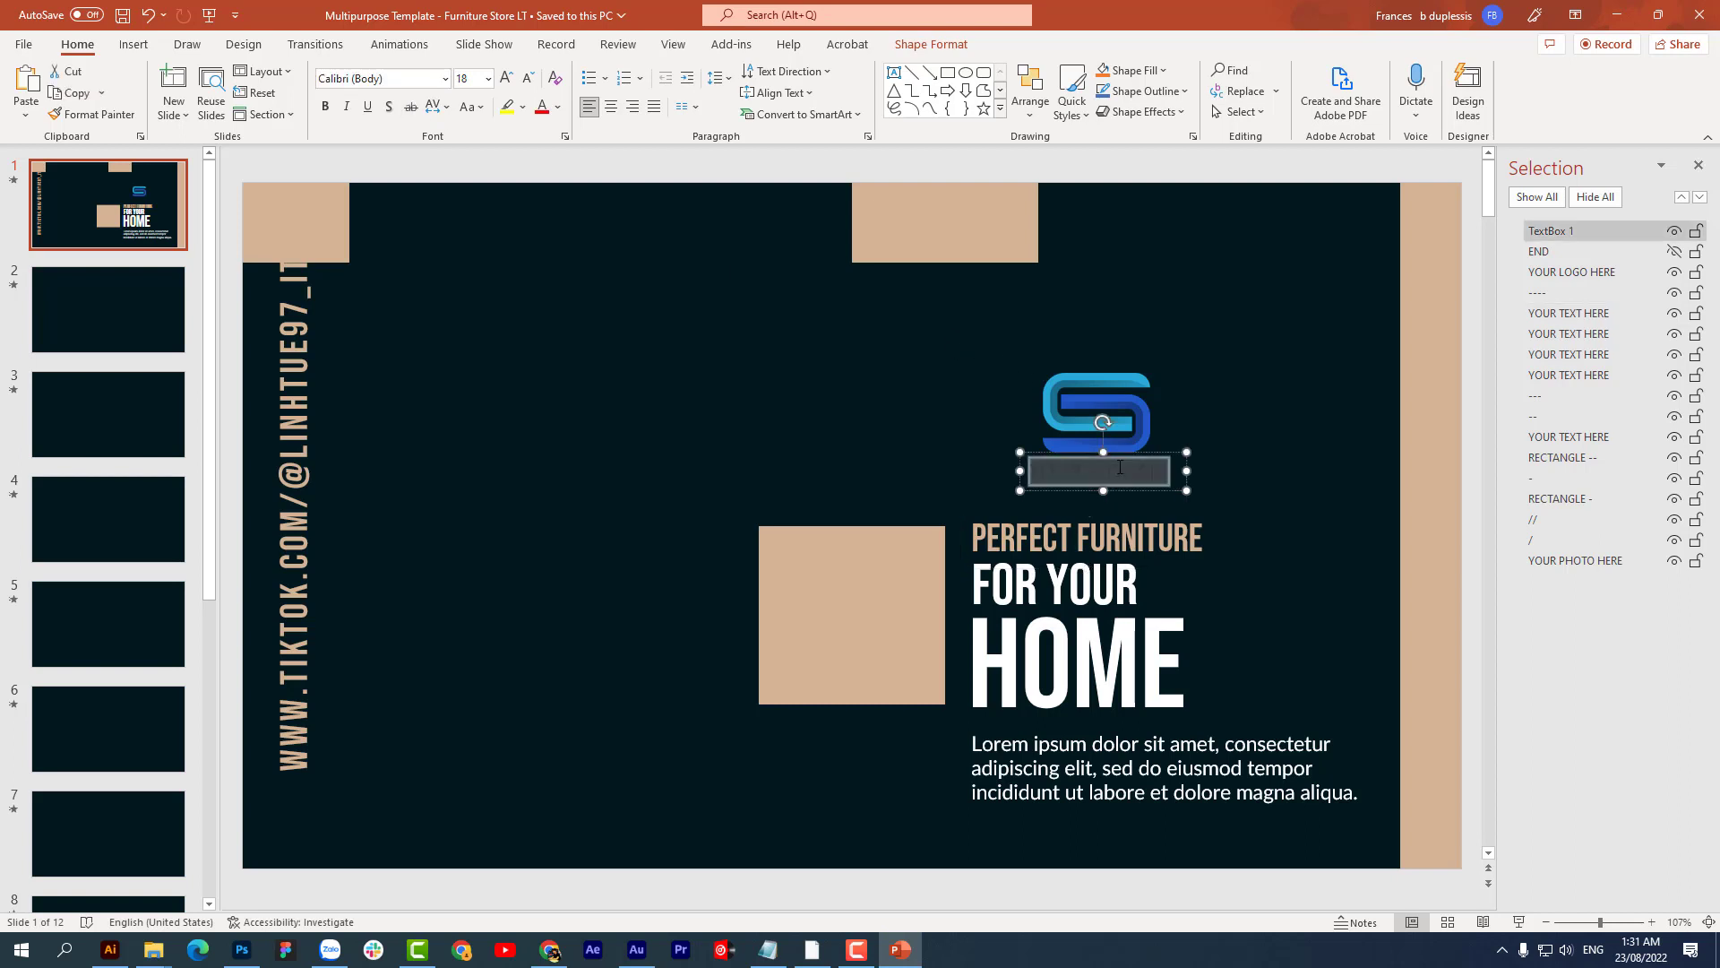
# Step: Set the slogan to Montserrat in white, widen it to one line, and centre it under the logo
pyautogui.click(404, 78)
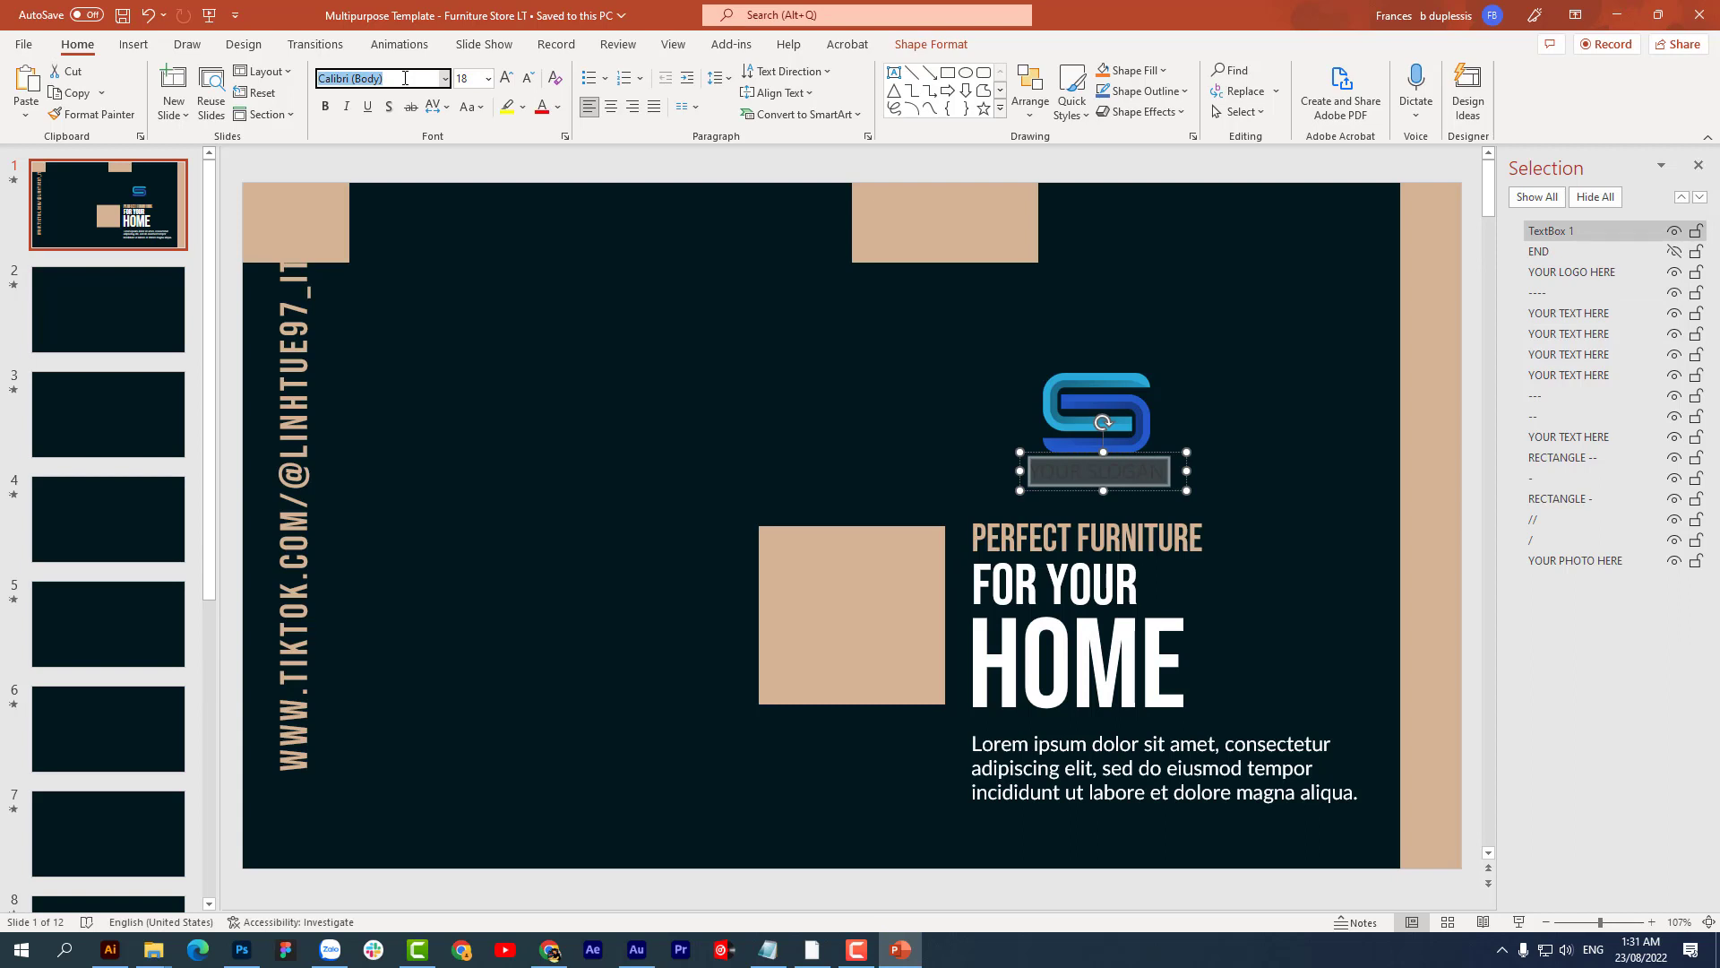
pyautogui.write('Montserra')
pyautogui.write('tE')
pyautogui.press('Return')
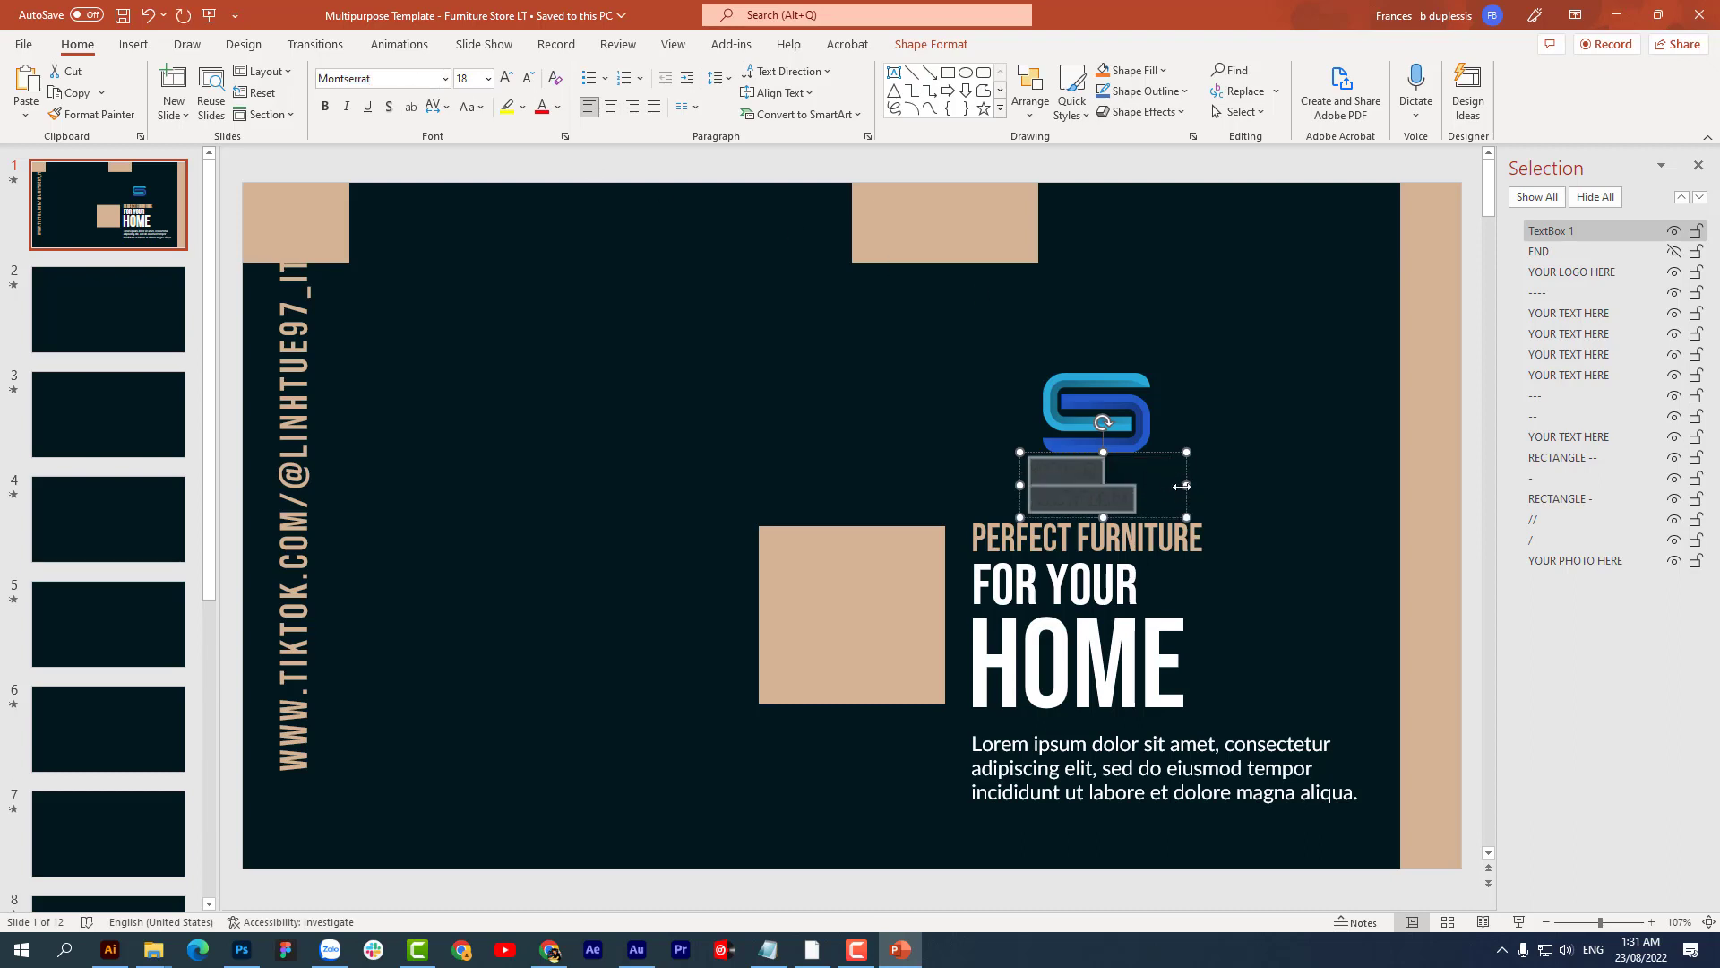
pyautogui.moveTo(1182, 486); pyautogui.dragTo(1214, 490)
pyautogui.tripleClick(1116, 470)
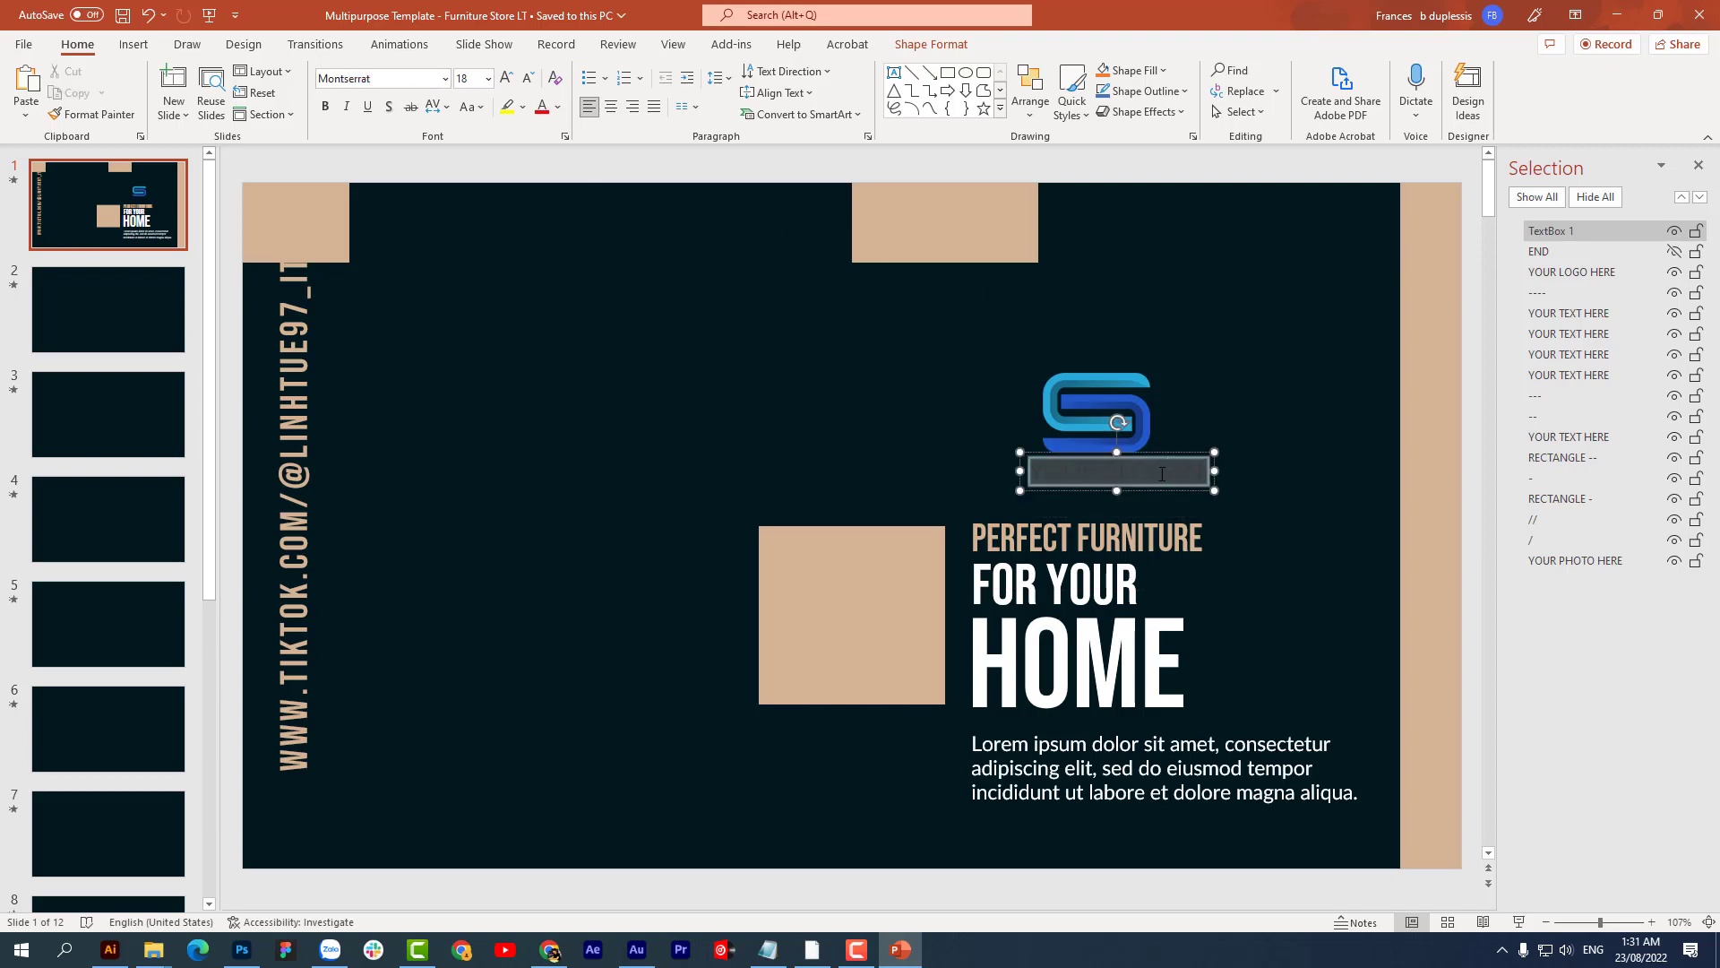
pyautogui.click(560, 109)
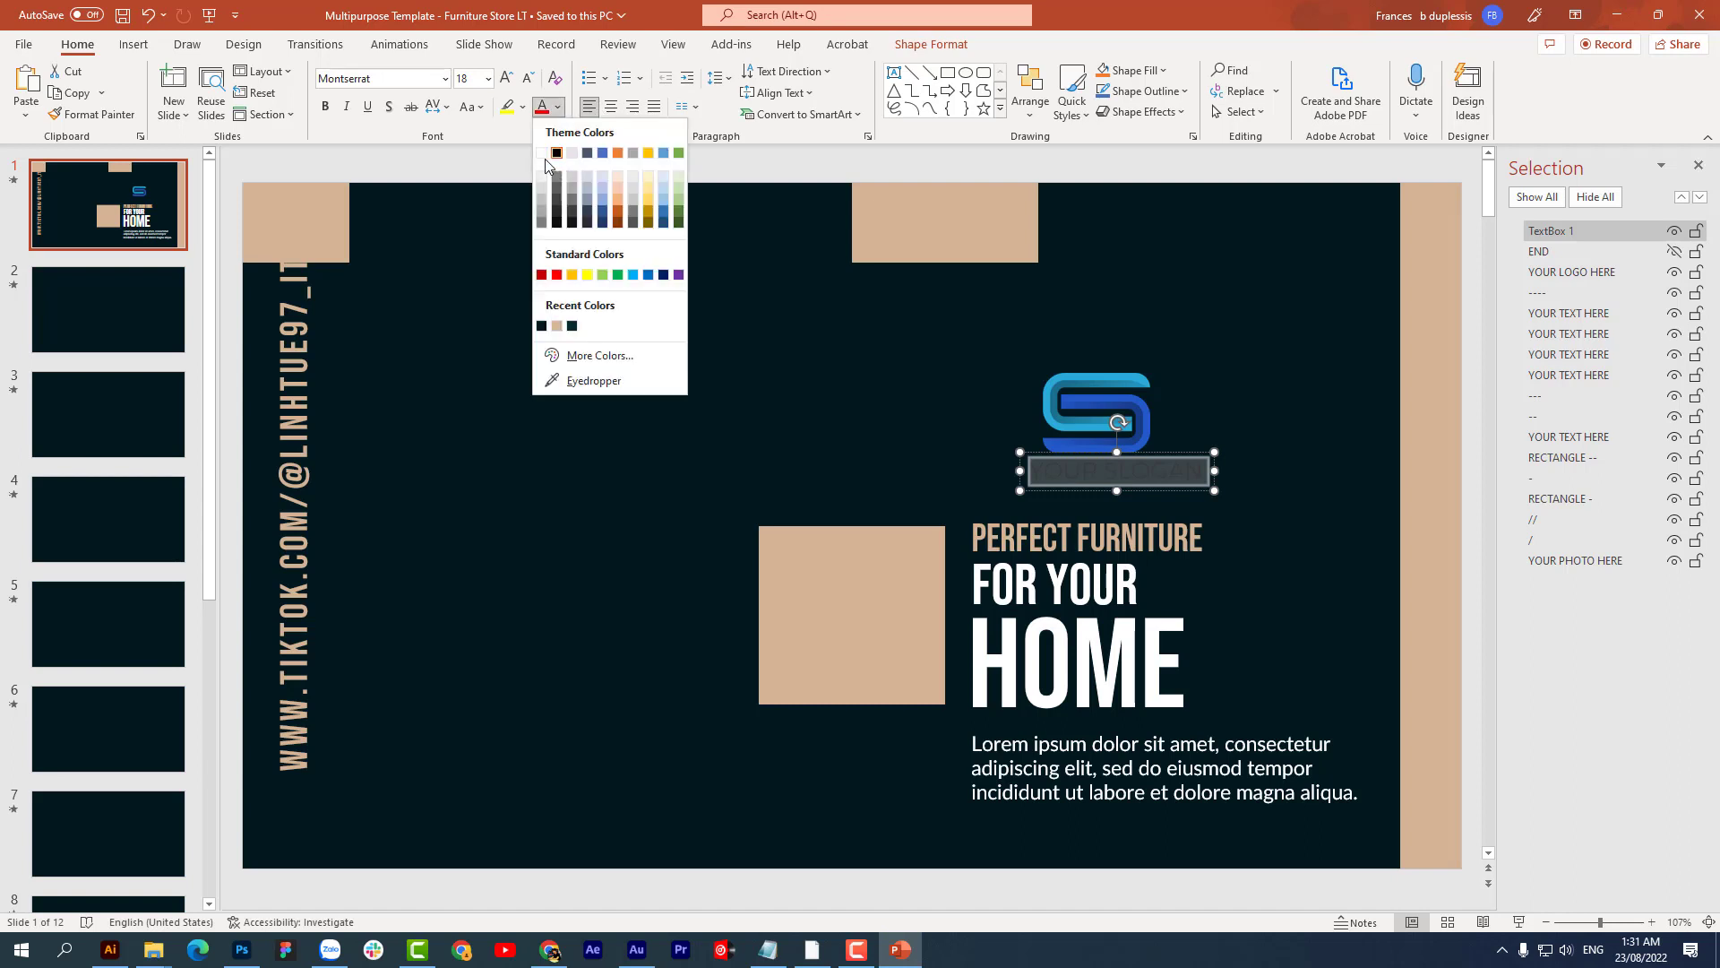
pyautogui.click(539, 153)
pyautogui.click(1167, 471)
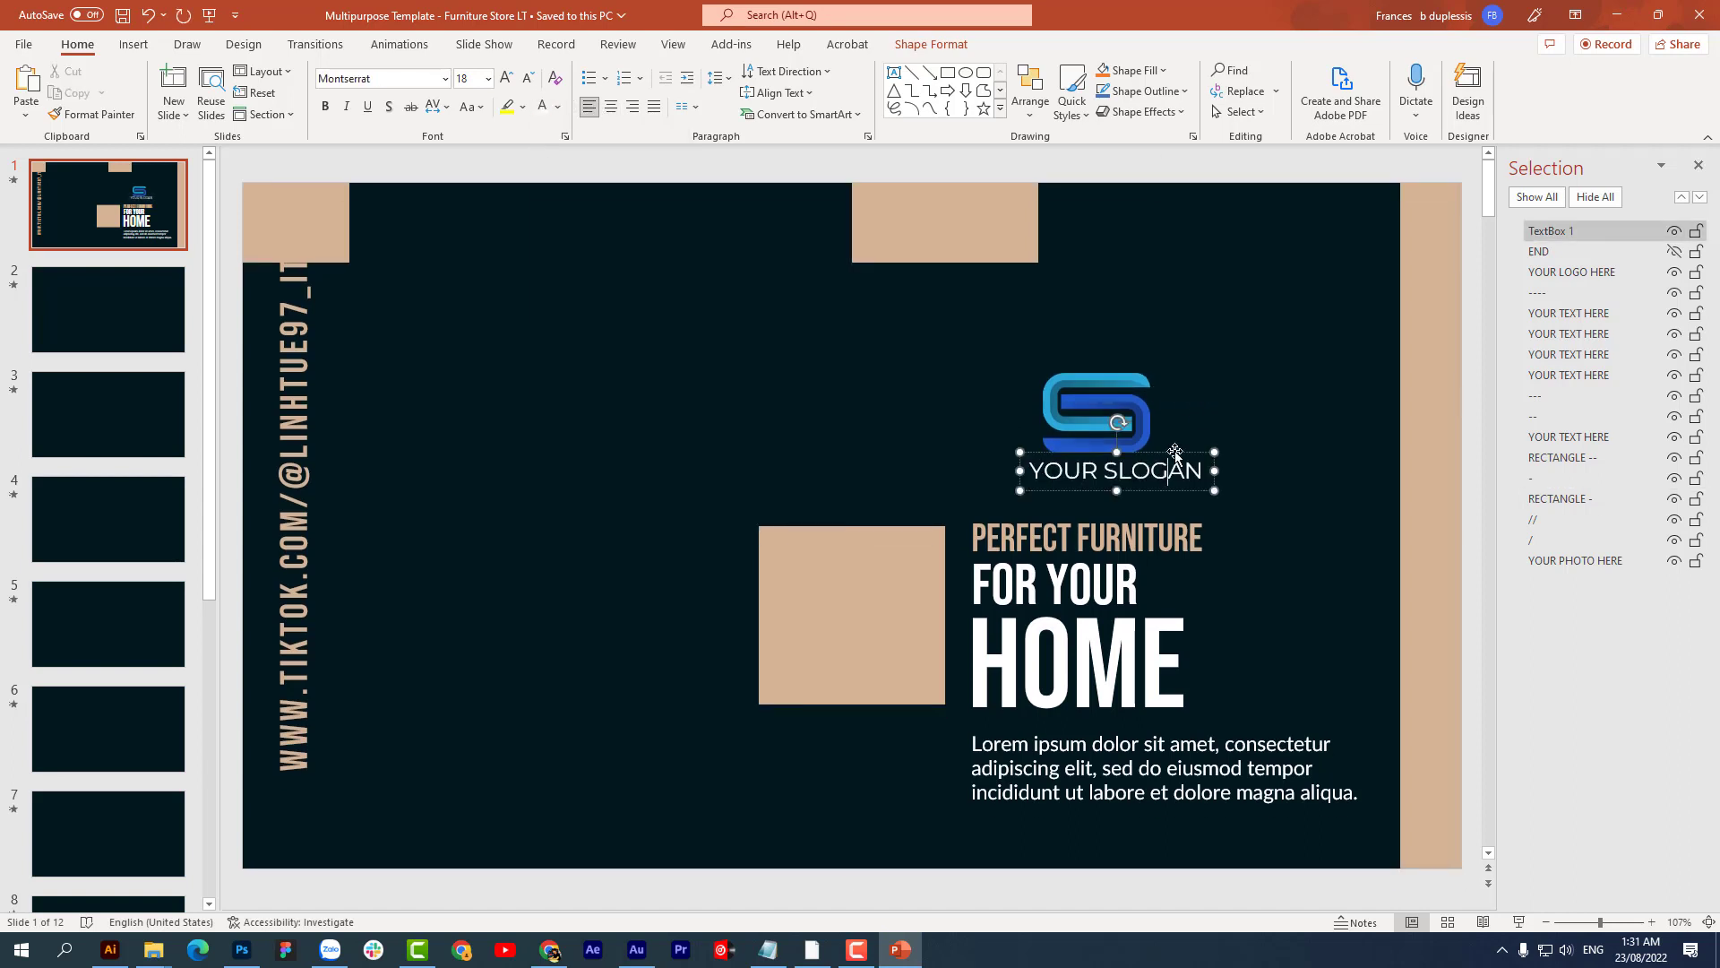
pyautogui.moveTo(1174, 451); pyautogui.dragTo(1158, 455)
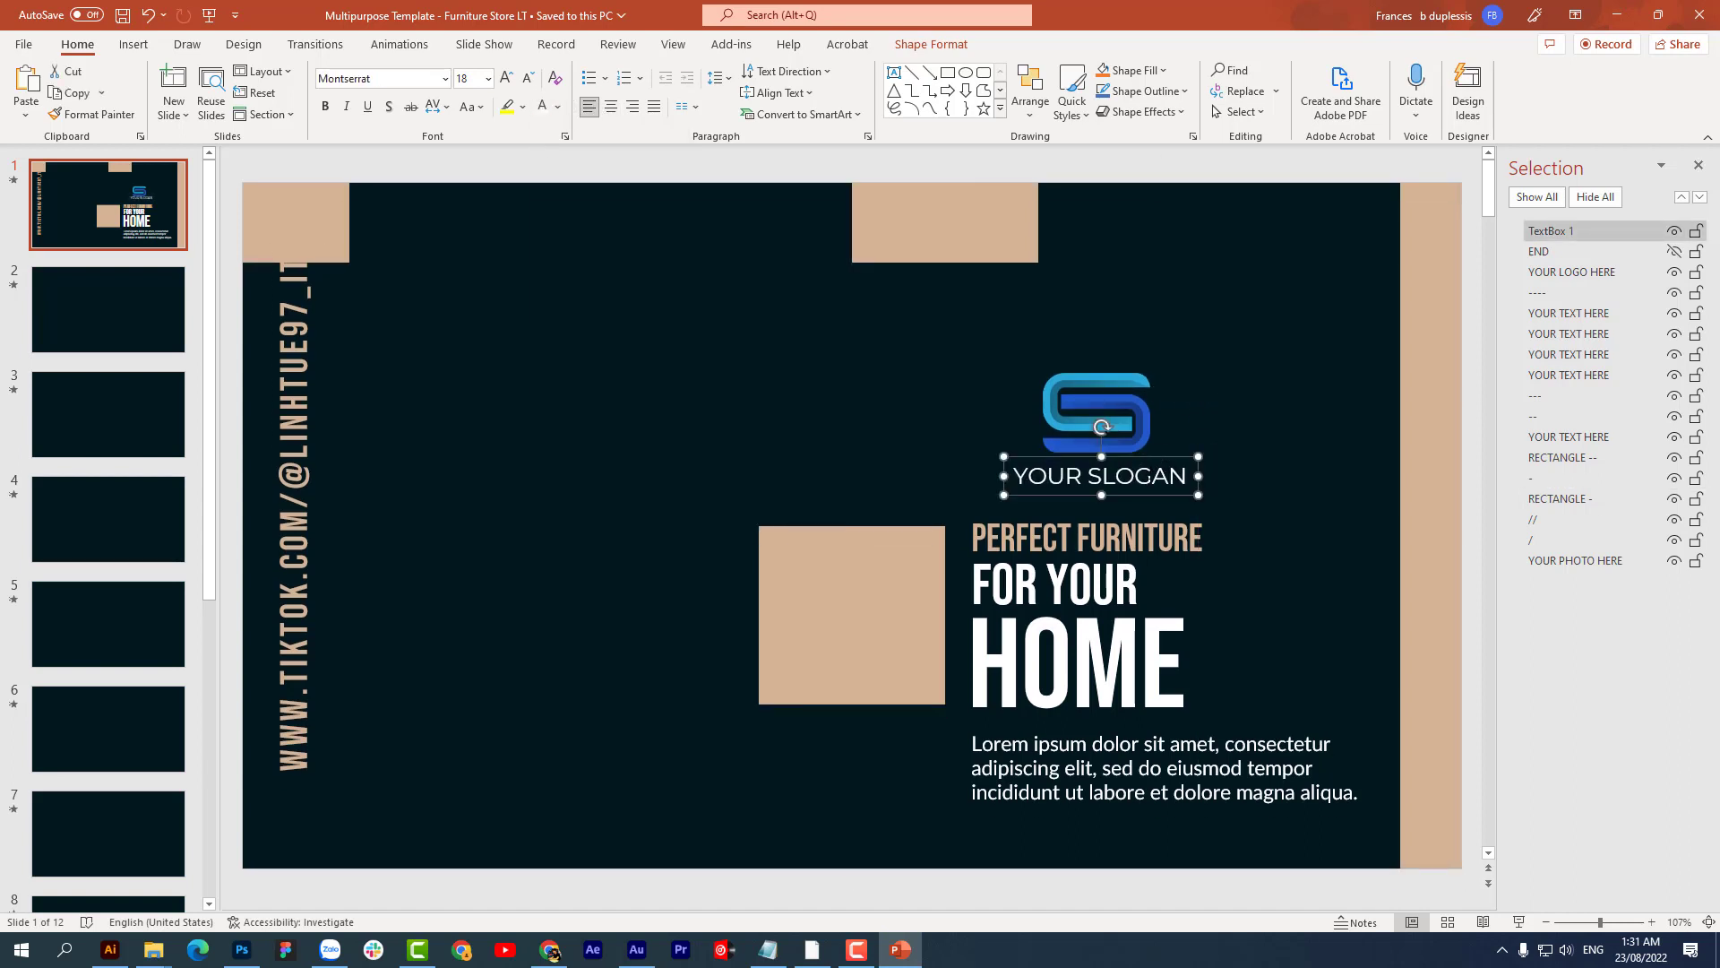
# Step: Make the slogan 14 pt and centre-align its text
pyautogui.click(468, 78)
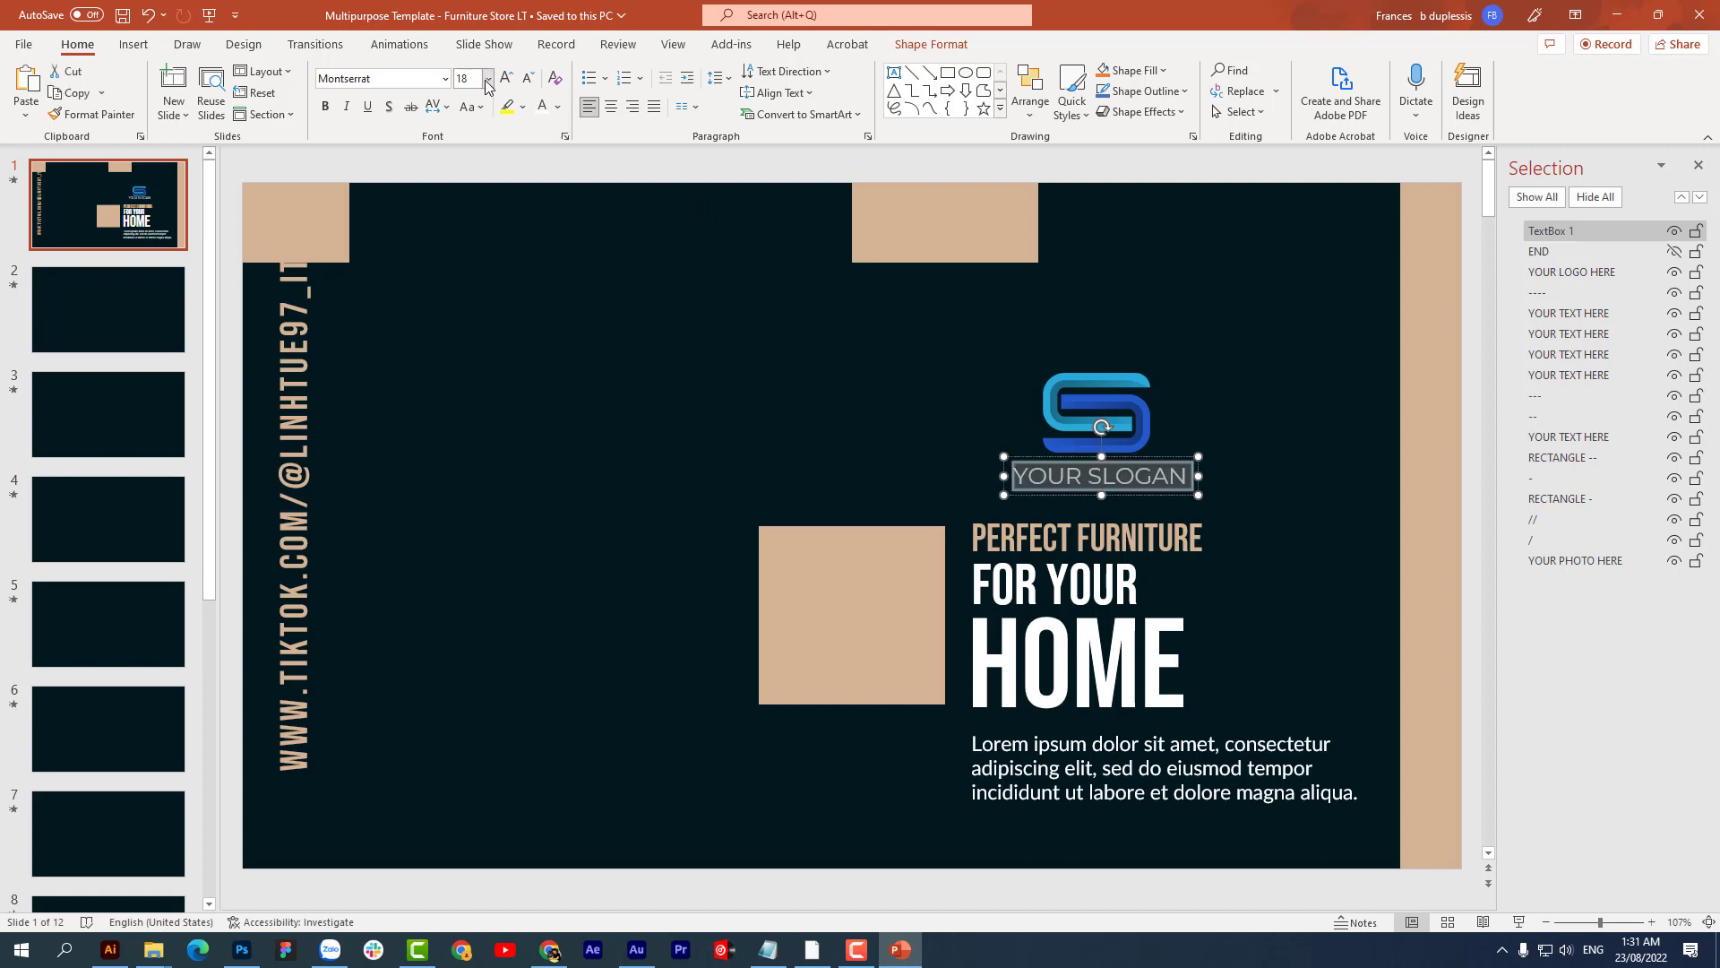
pyautogui.click(488, 79)
pyautogui.click(472, 224)
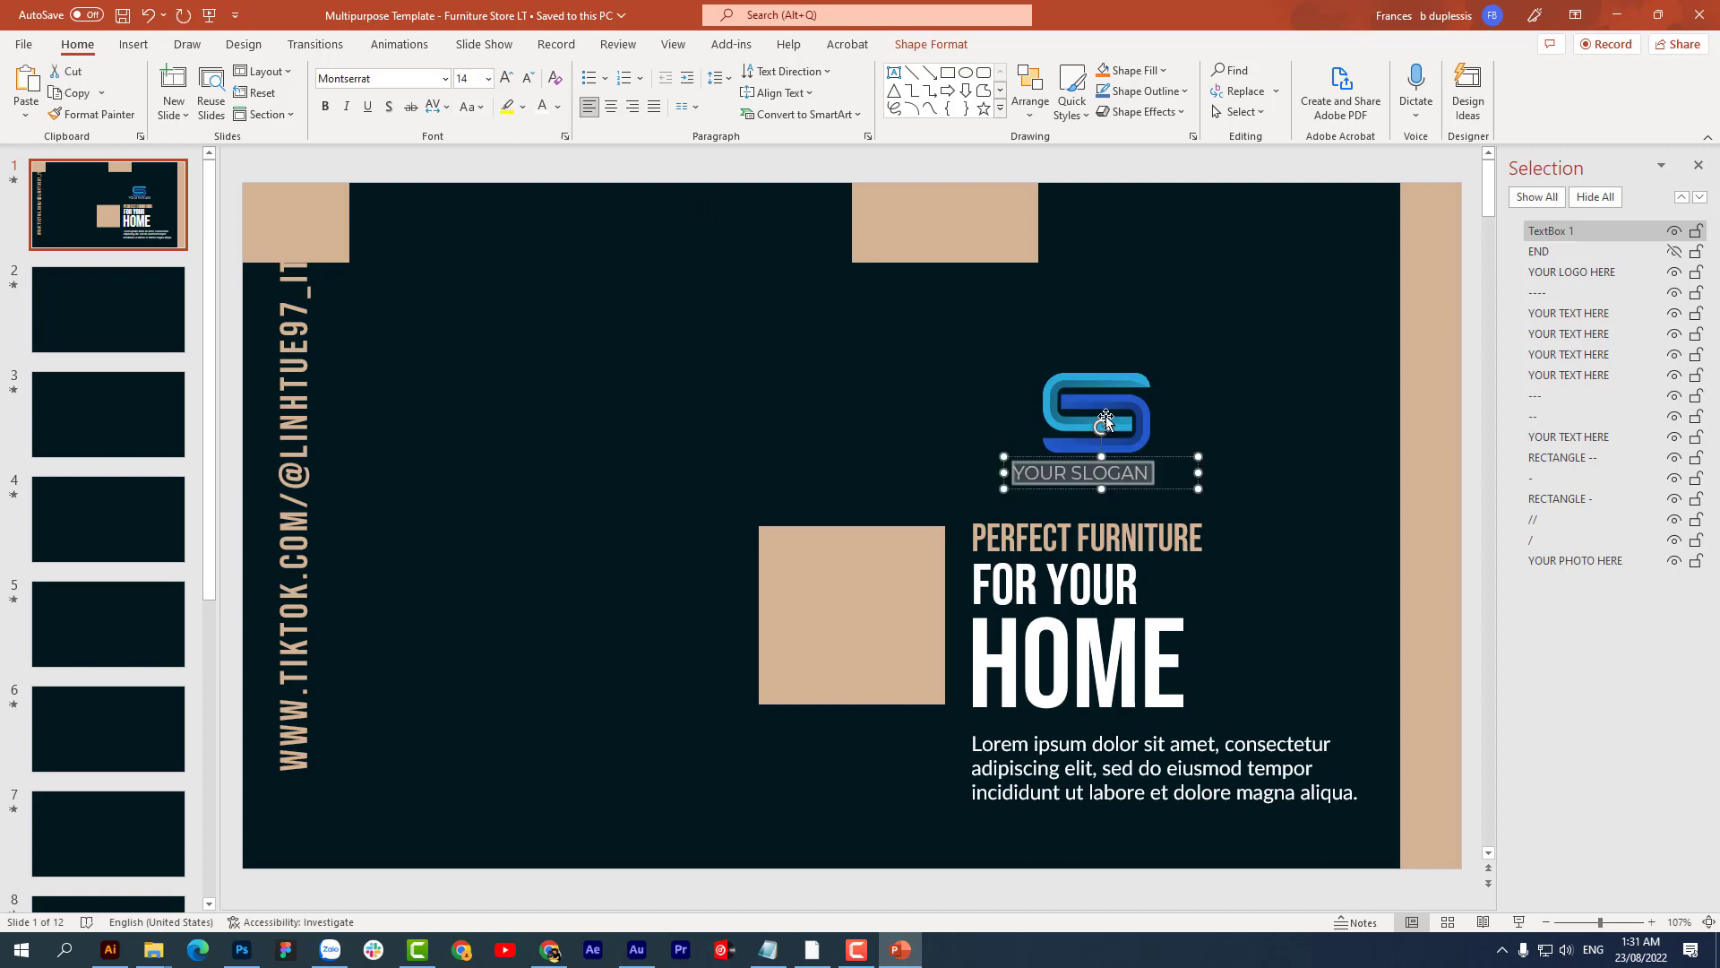
pyautogui.click(1125, 465)
pyautogui.hotkey('ctrl', 'a')
pyautogui.click(612, 108)
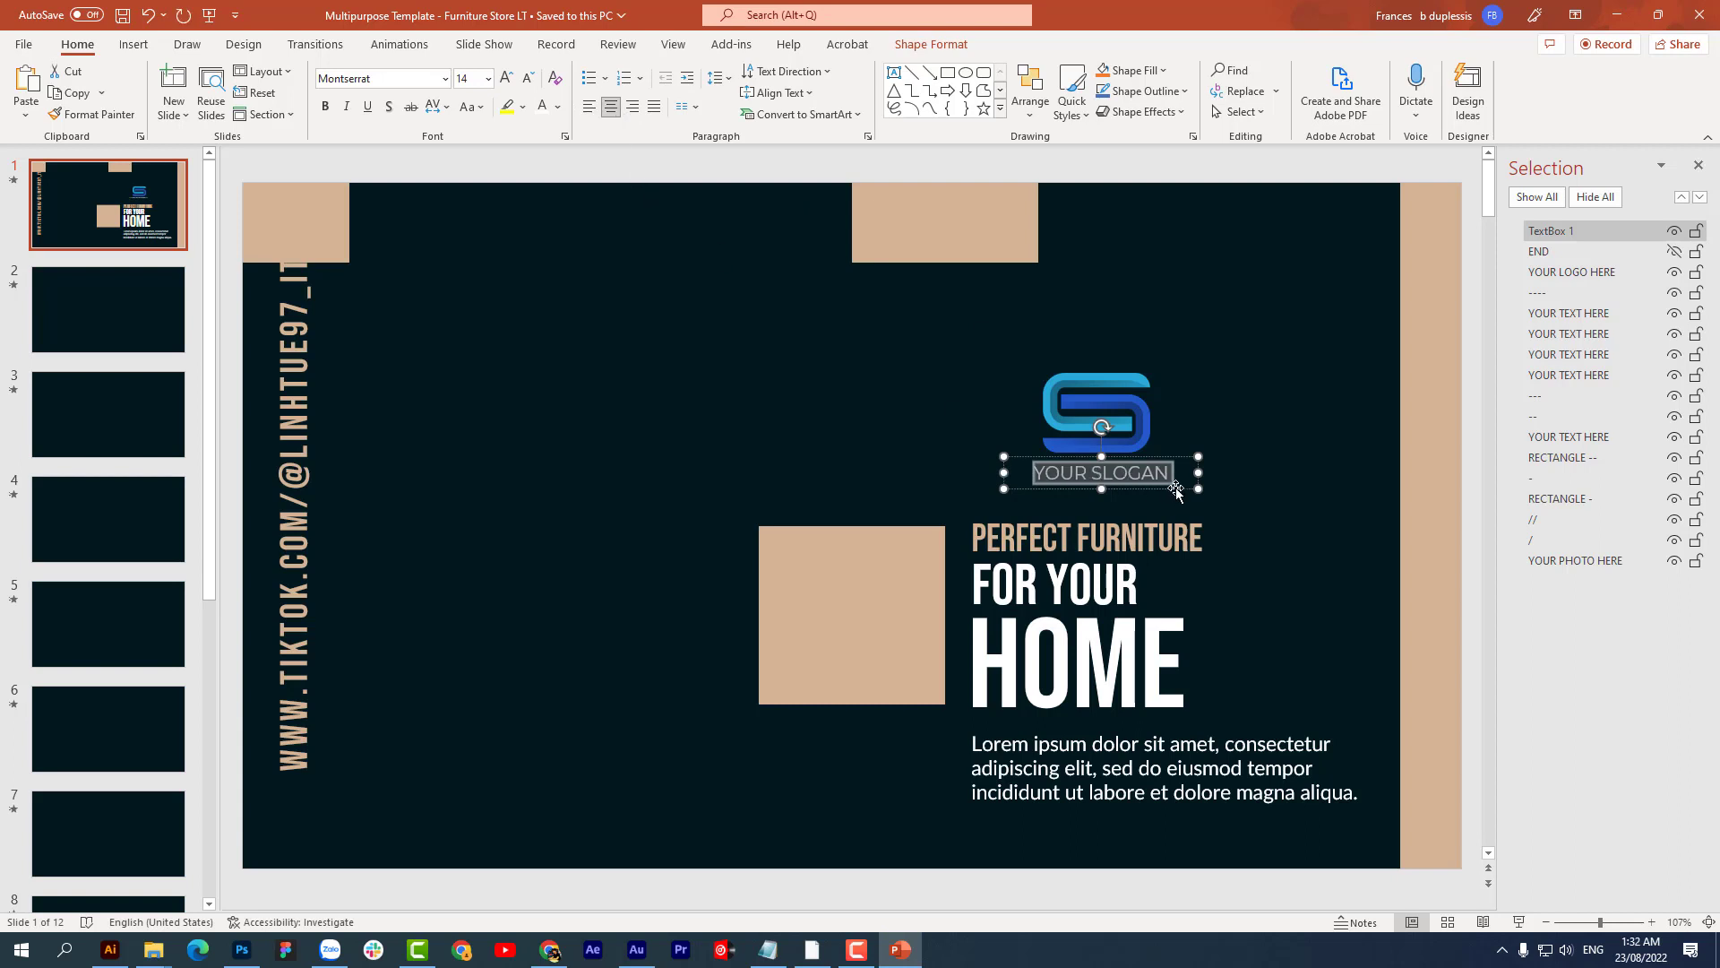
pyautogui.click(1144, 437)
# Step: Paint the logo's Fly In animation onto the slogan and check the beige shapes' timing
pyautogui.click(400, 44)
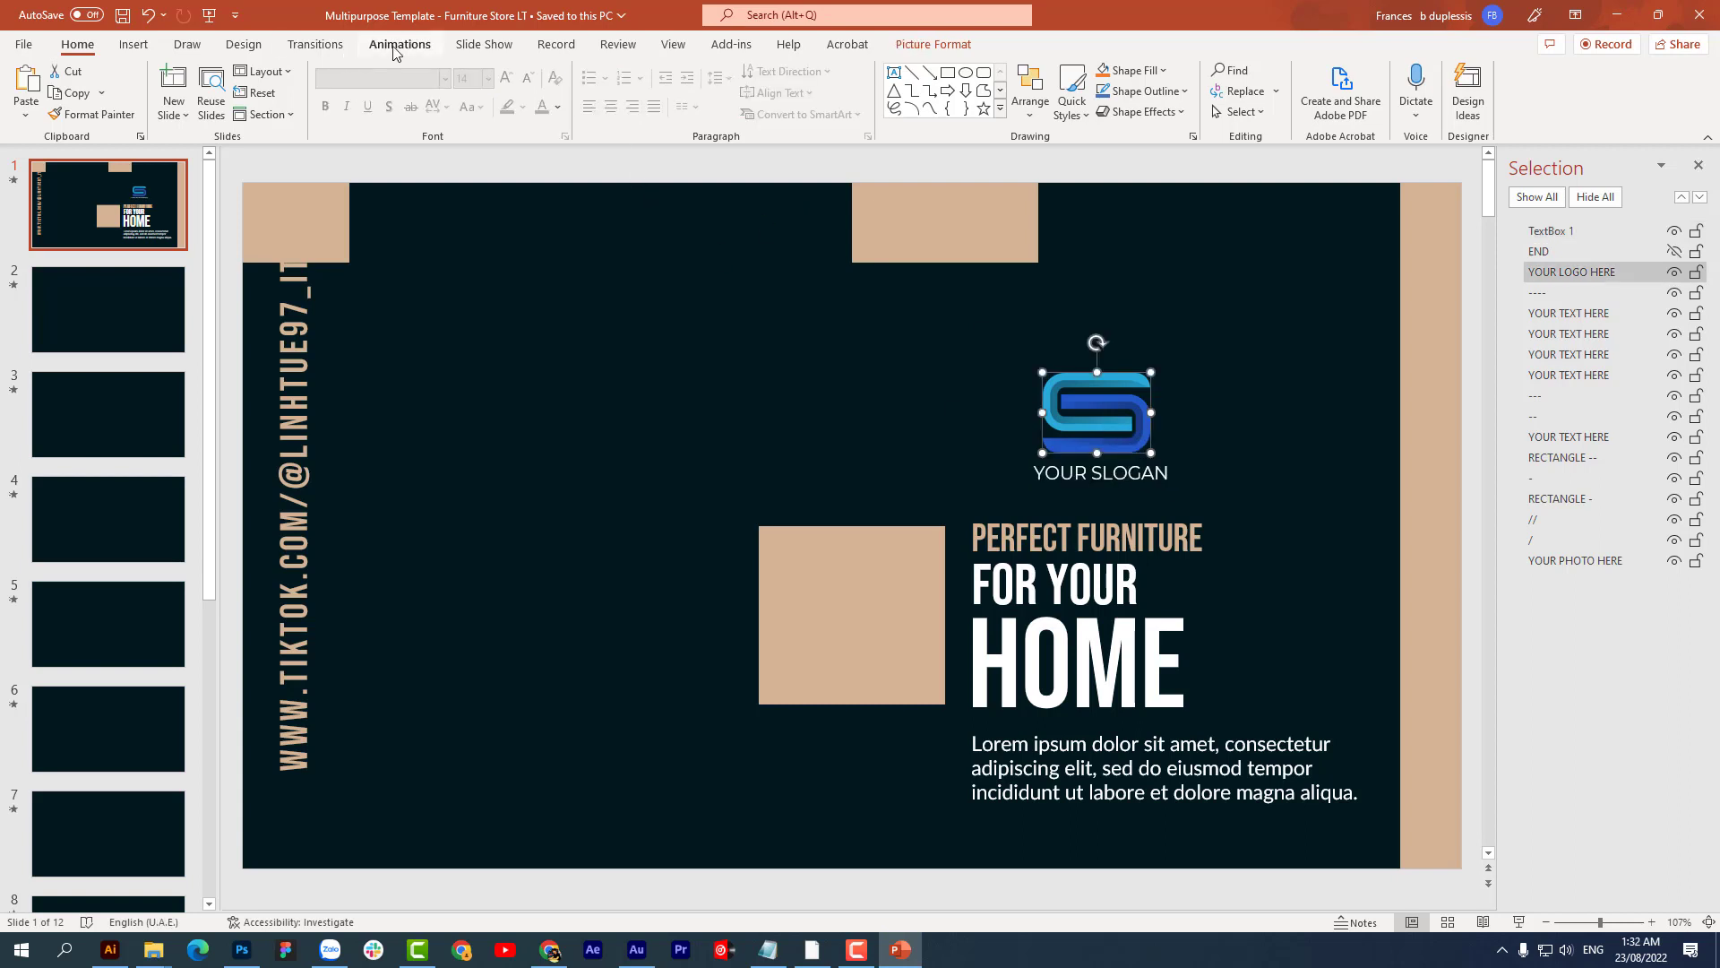
pyautogui.click(1364, 117)
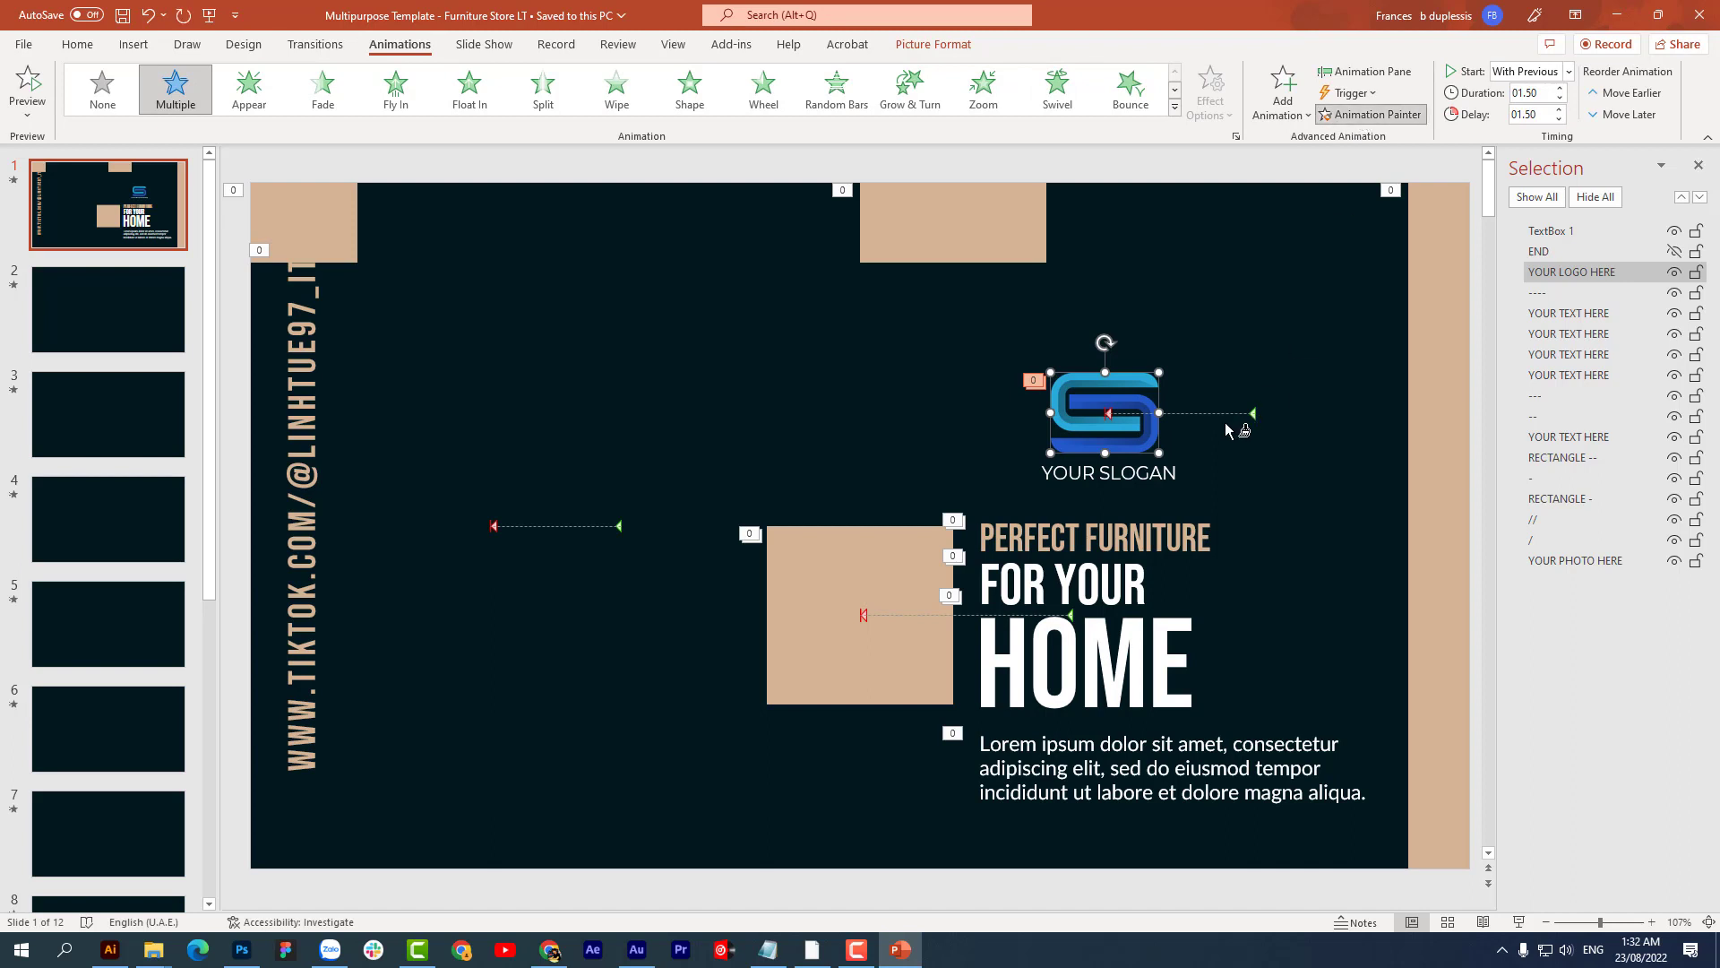
pyautogui.click(1167, 466)
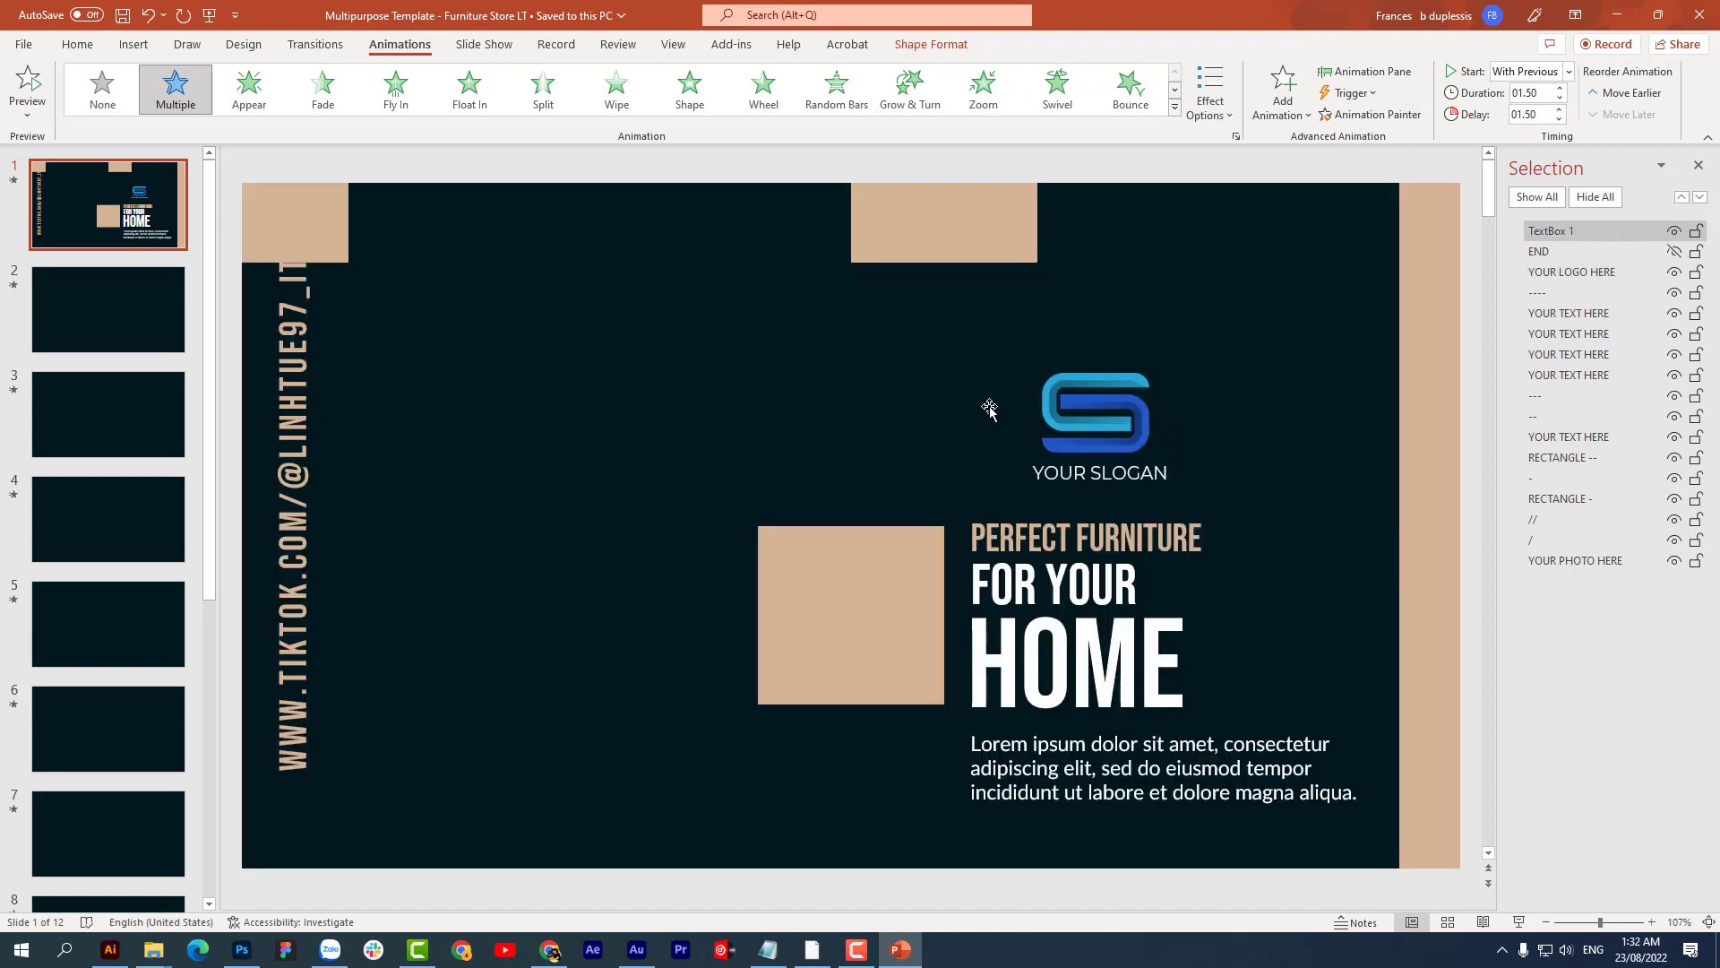
pyautogui.click(980, 240)
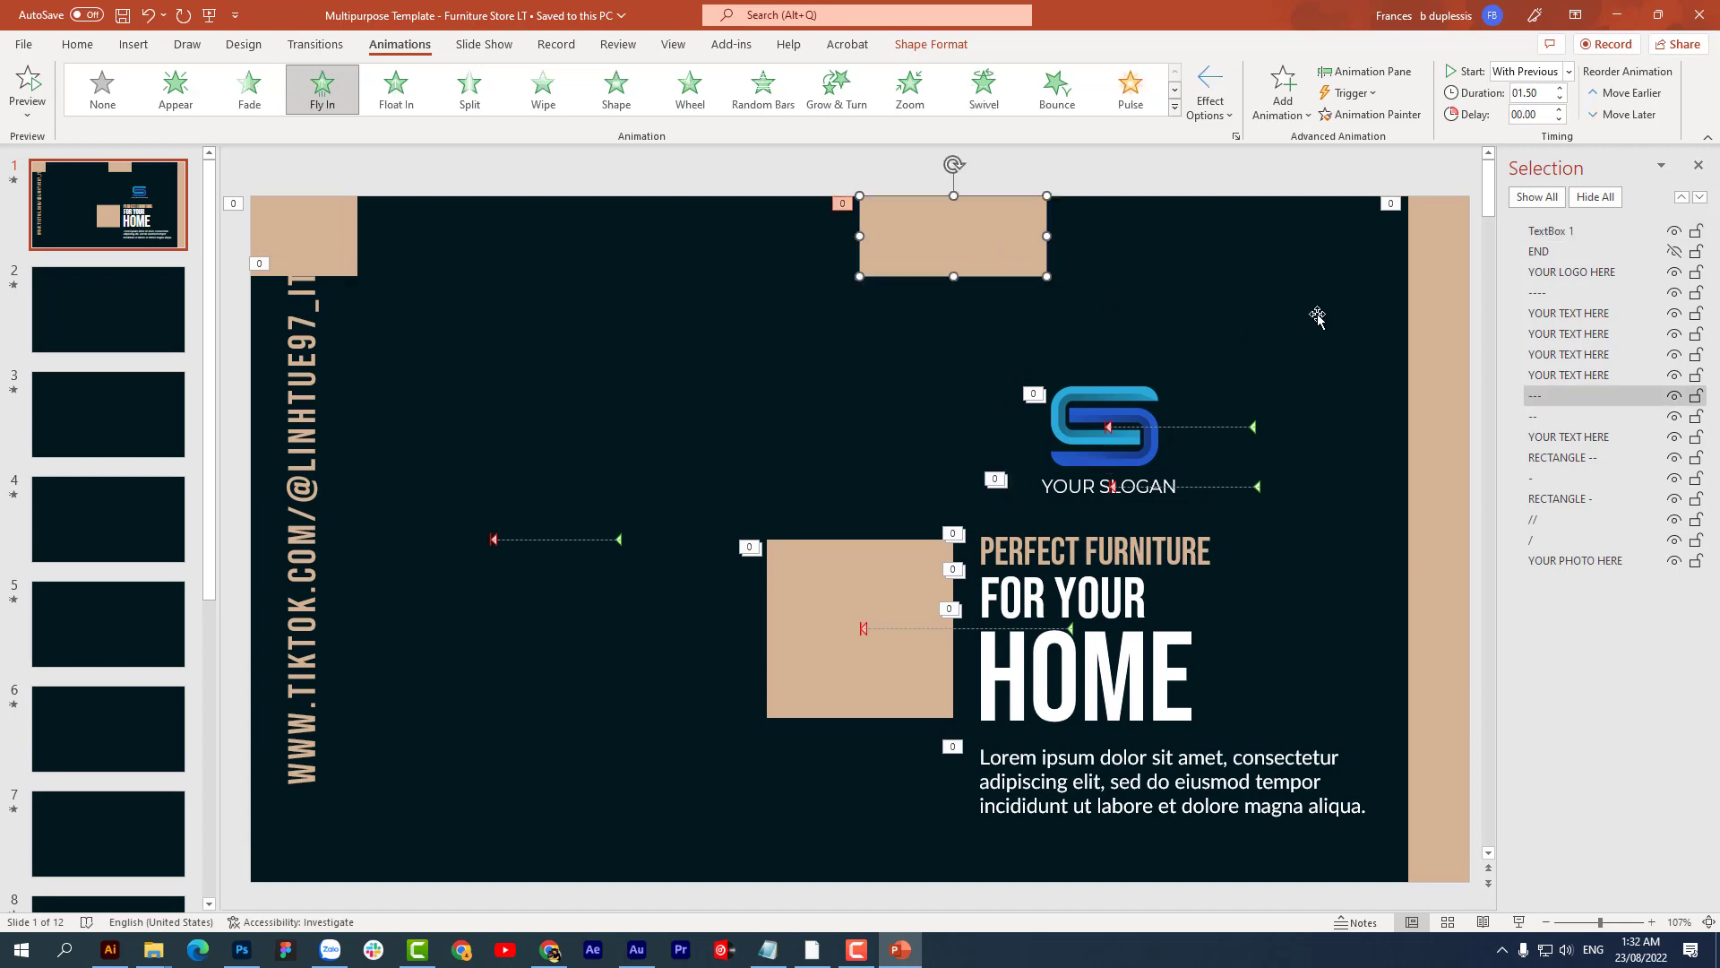
pyautogui.click(1428, 299)
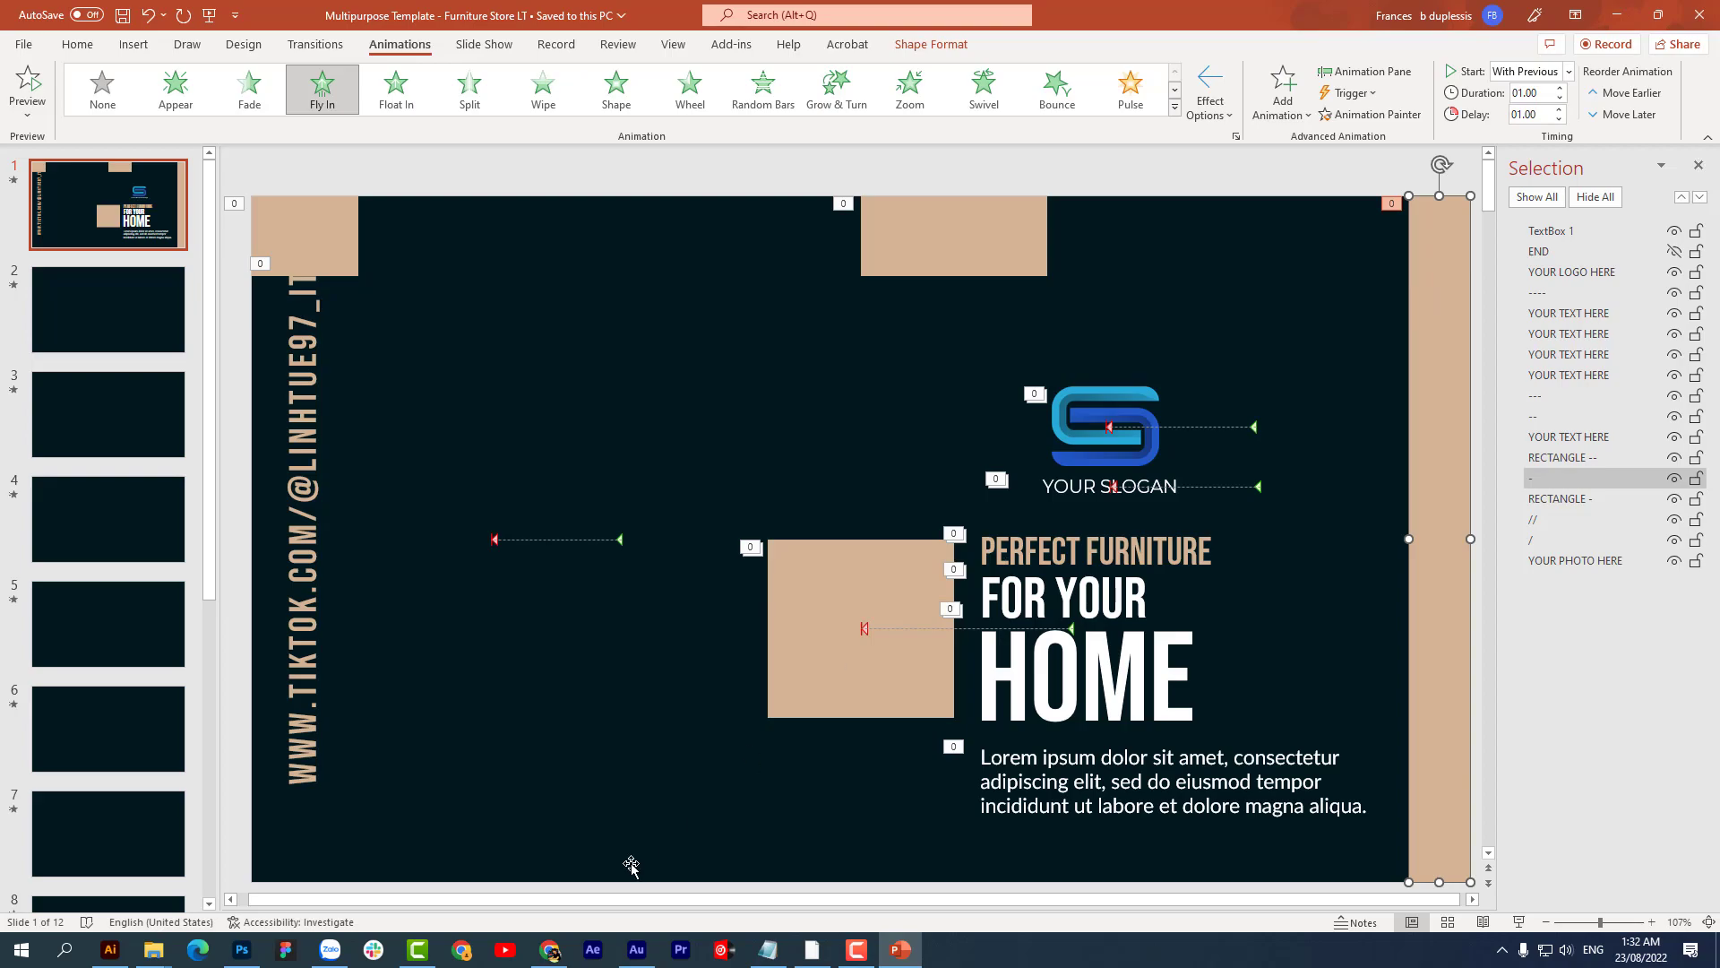
# Step: Copy NYC TAXI yellow #f7b731 from Flat UI Colors' German palette and return to PowerPoint
pyautogui.click(573, 945)
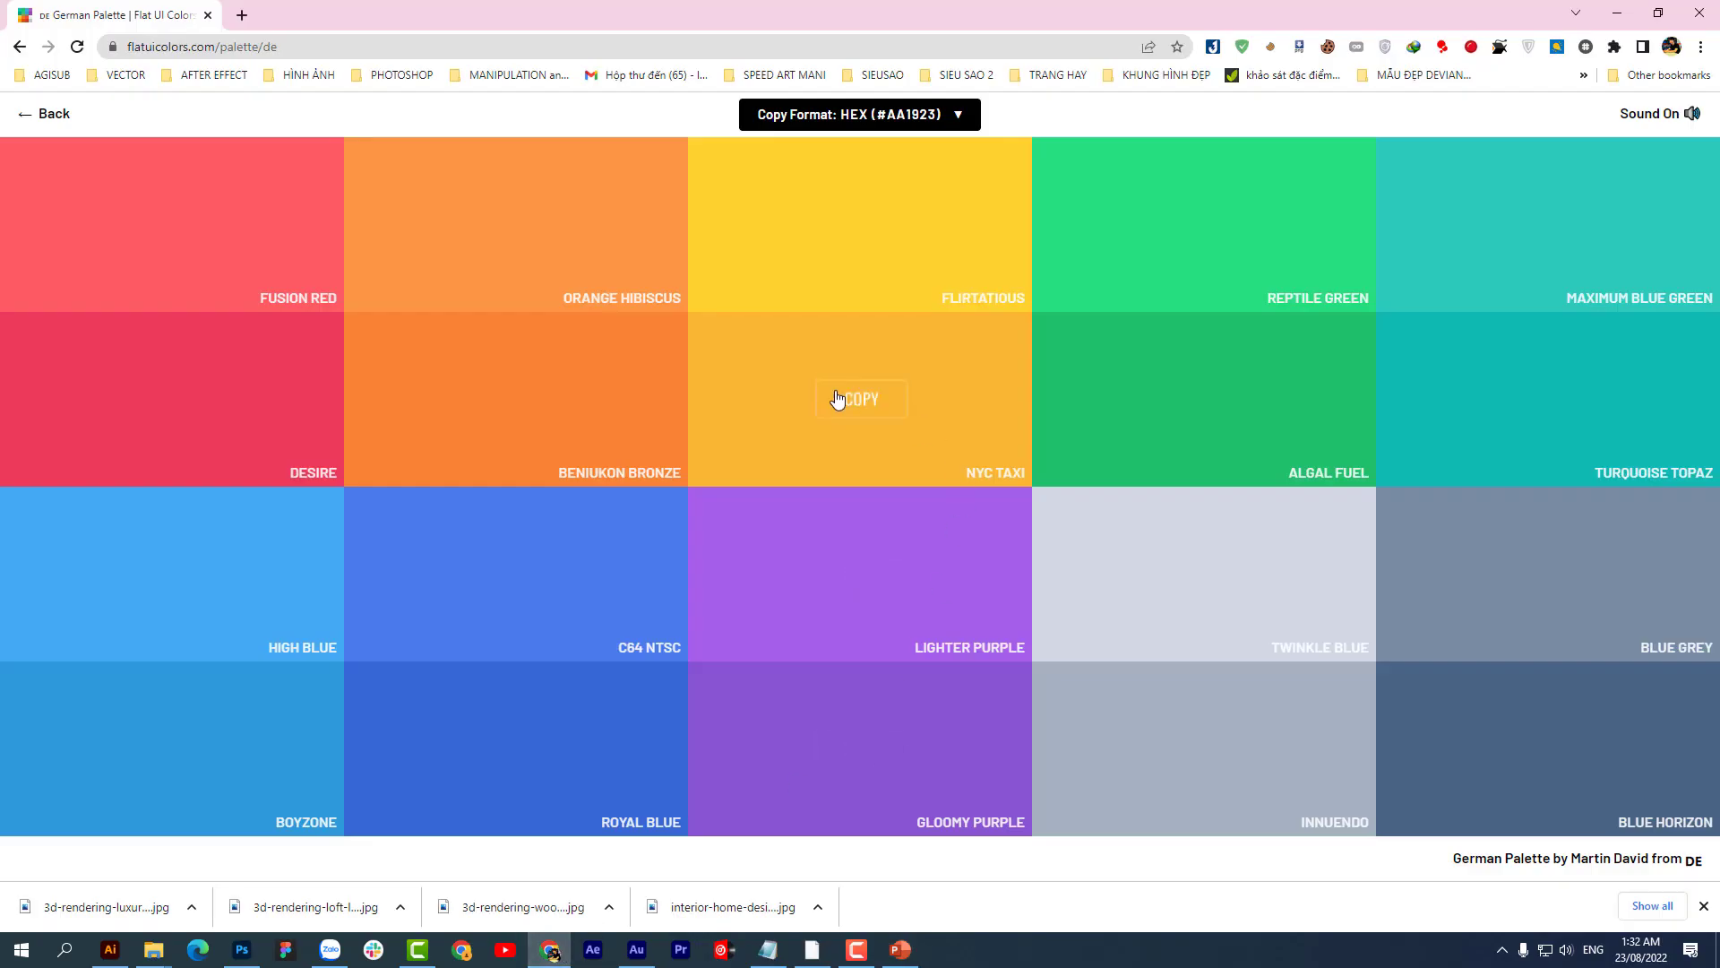
pyautogui.click(403, 47)
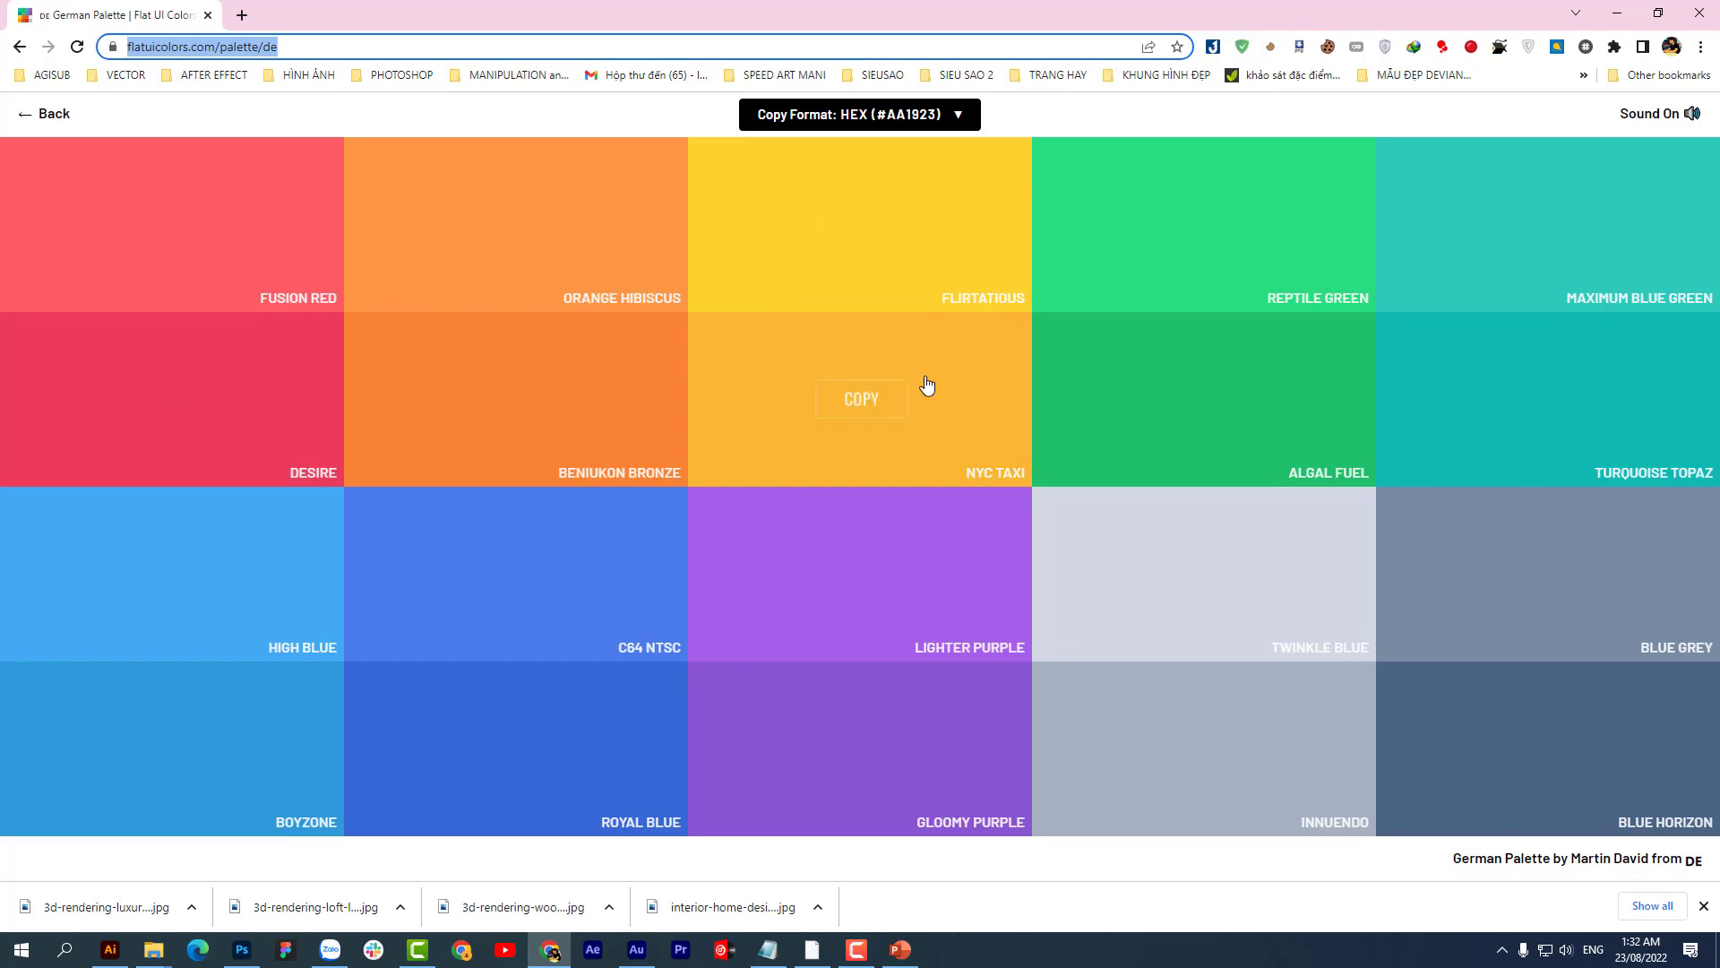
pyautogui.click(864, 403)
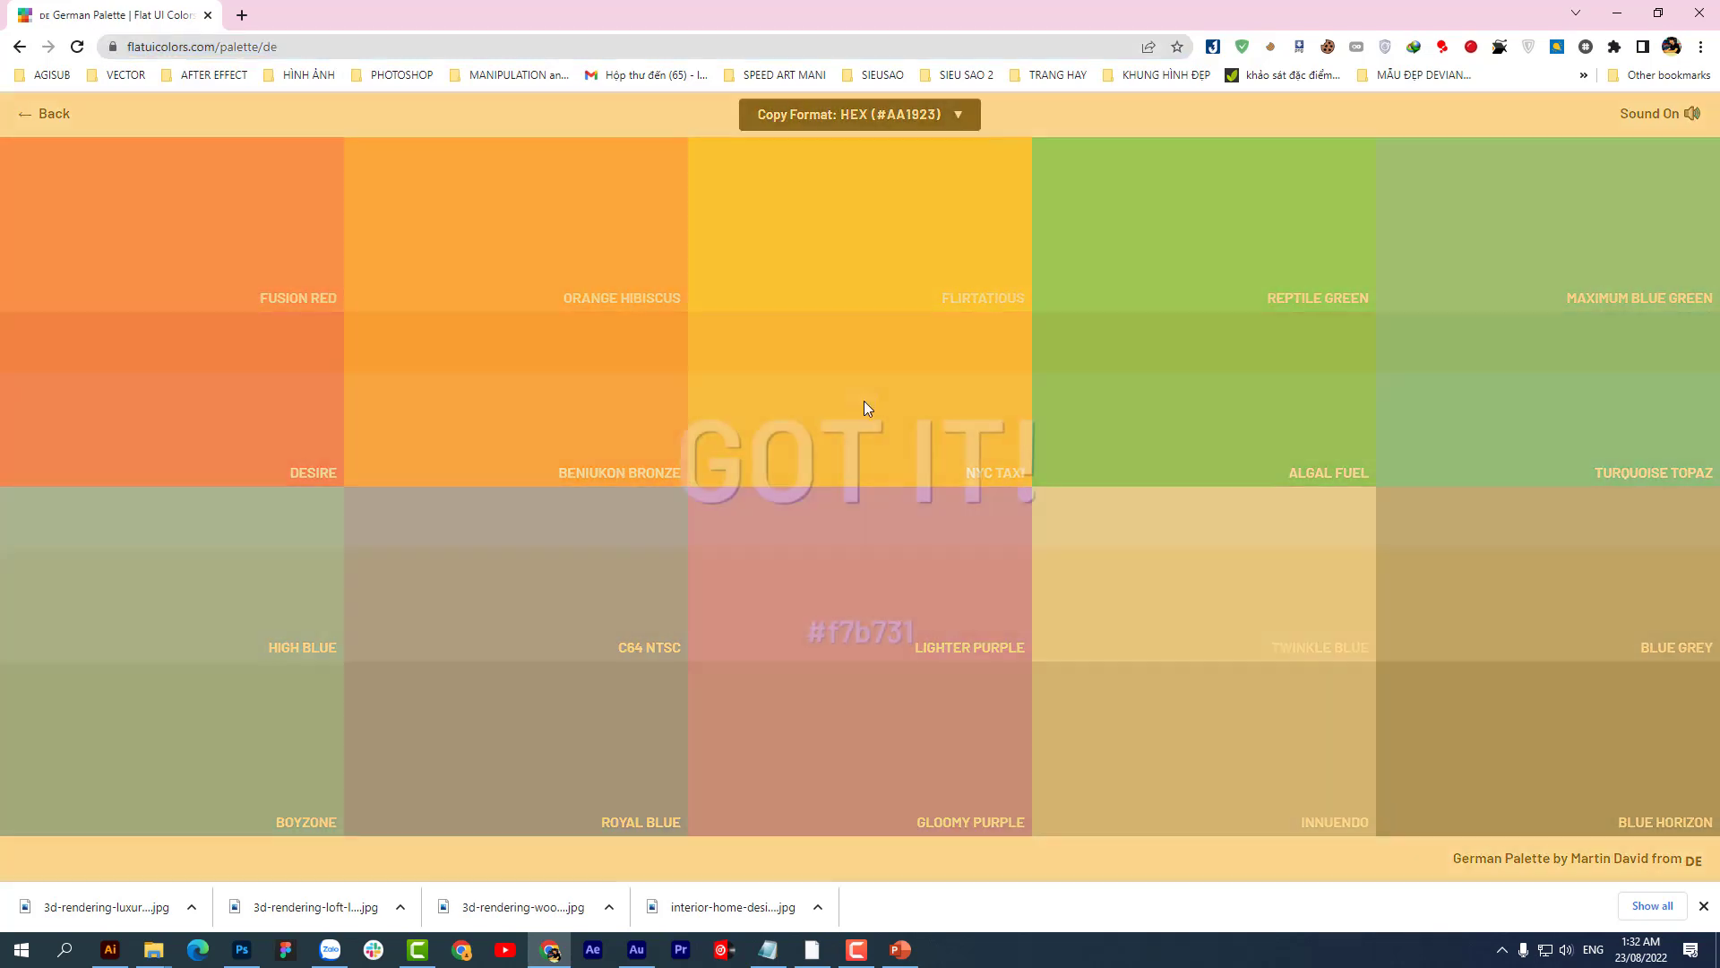
pyautogui.hotkey('alt', 'Tab')
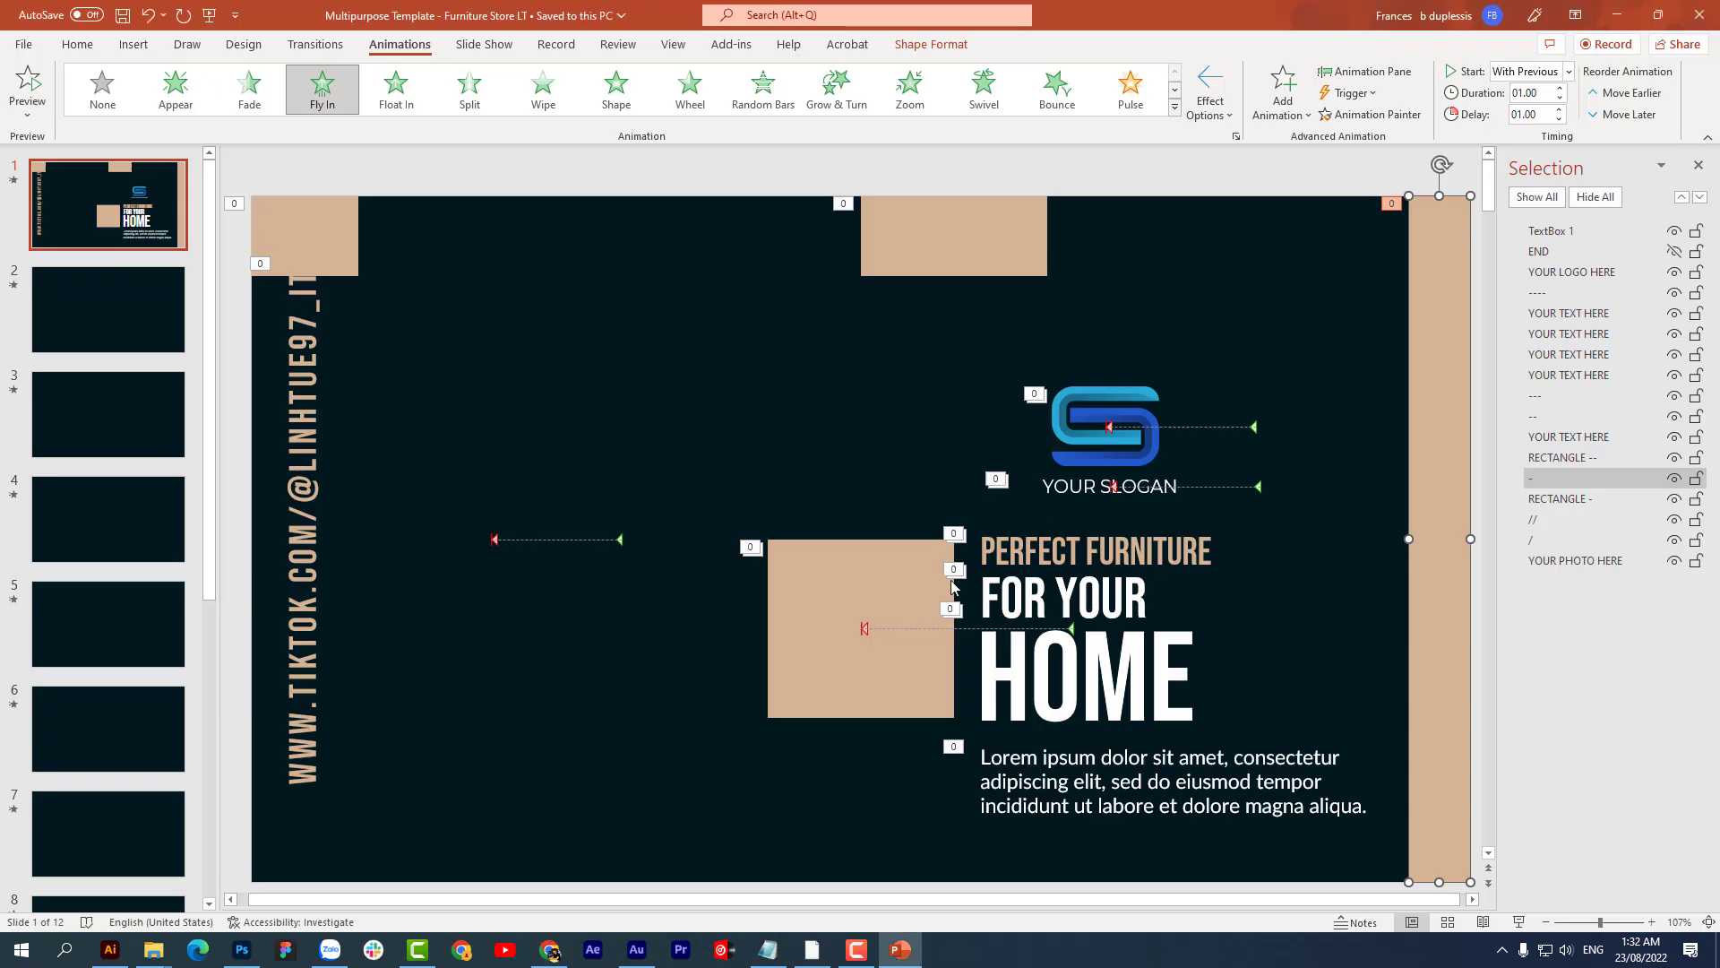
# Step: Fill the beige square beside the headline with custom hex colour #f7b731
pyautogui.click(894, 596)
pyautogui.rightClick(896, 596)
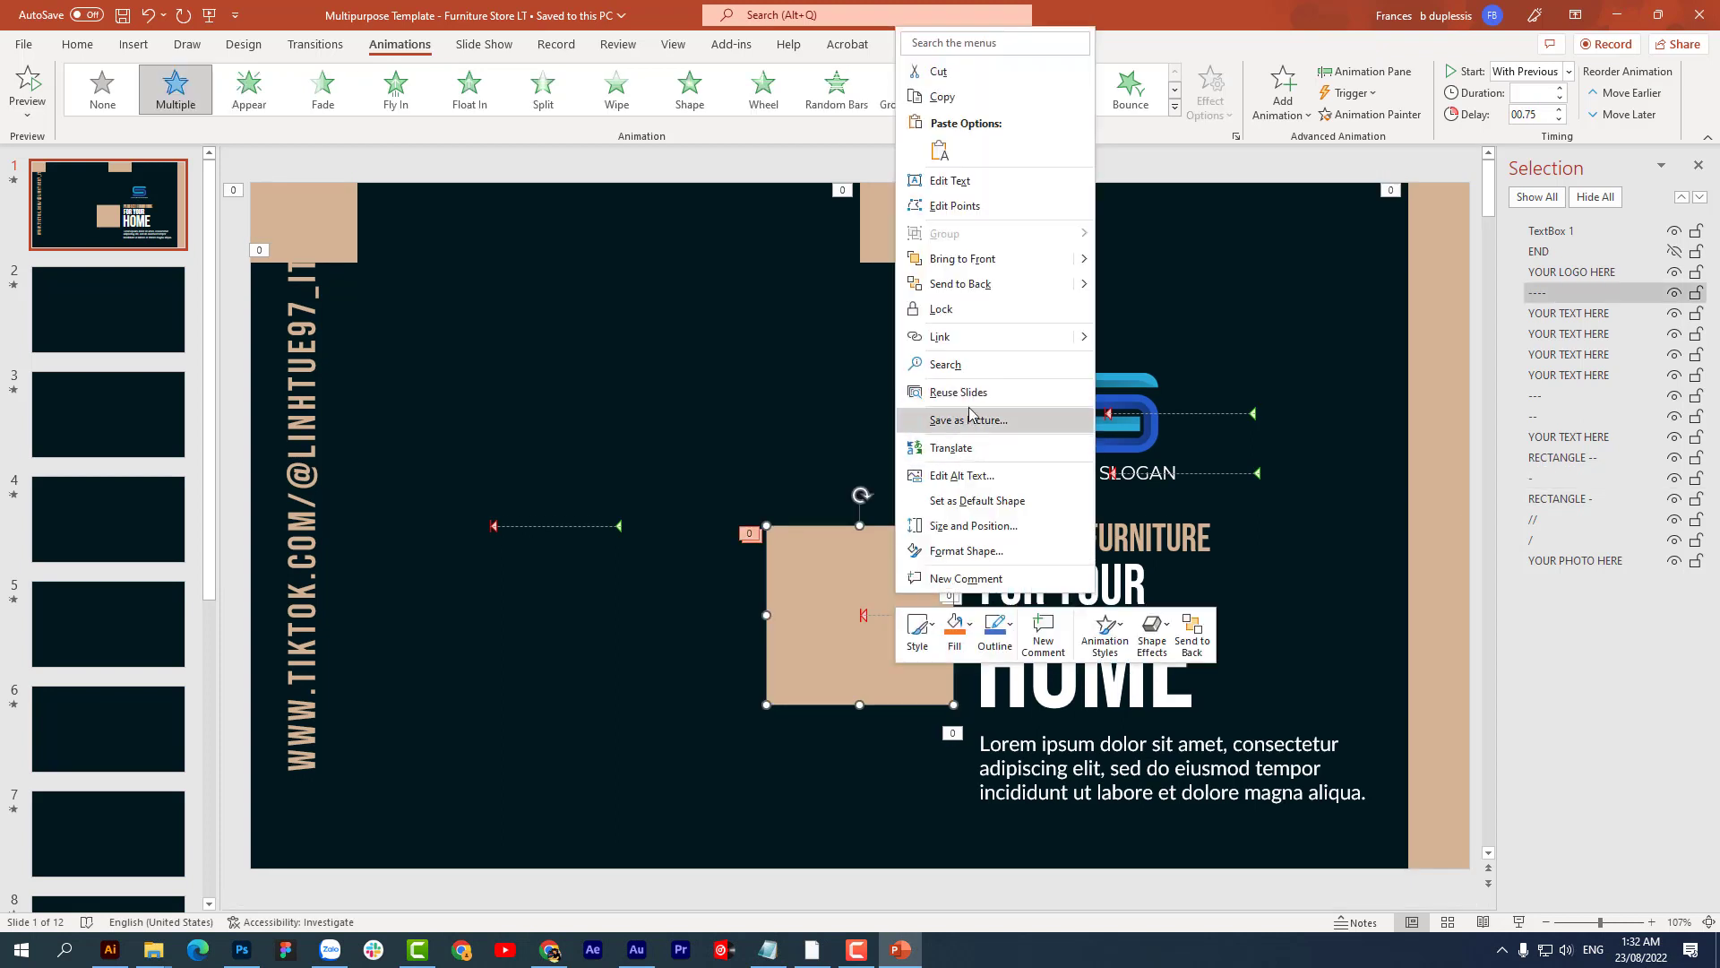
pyautogui.click(955, 632)
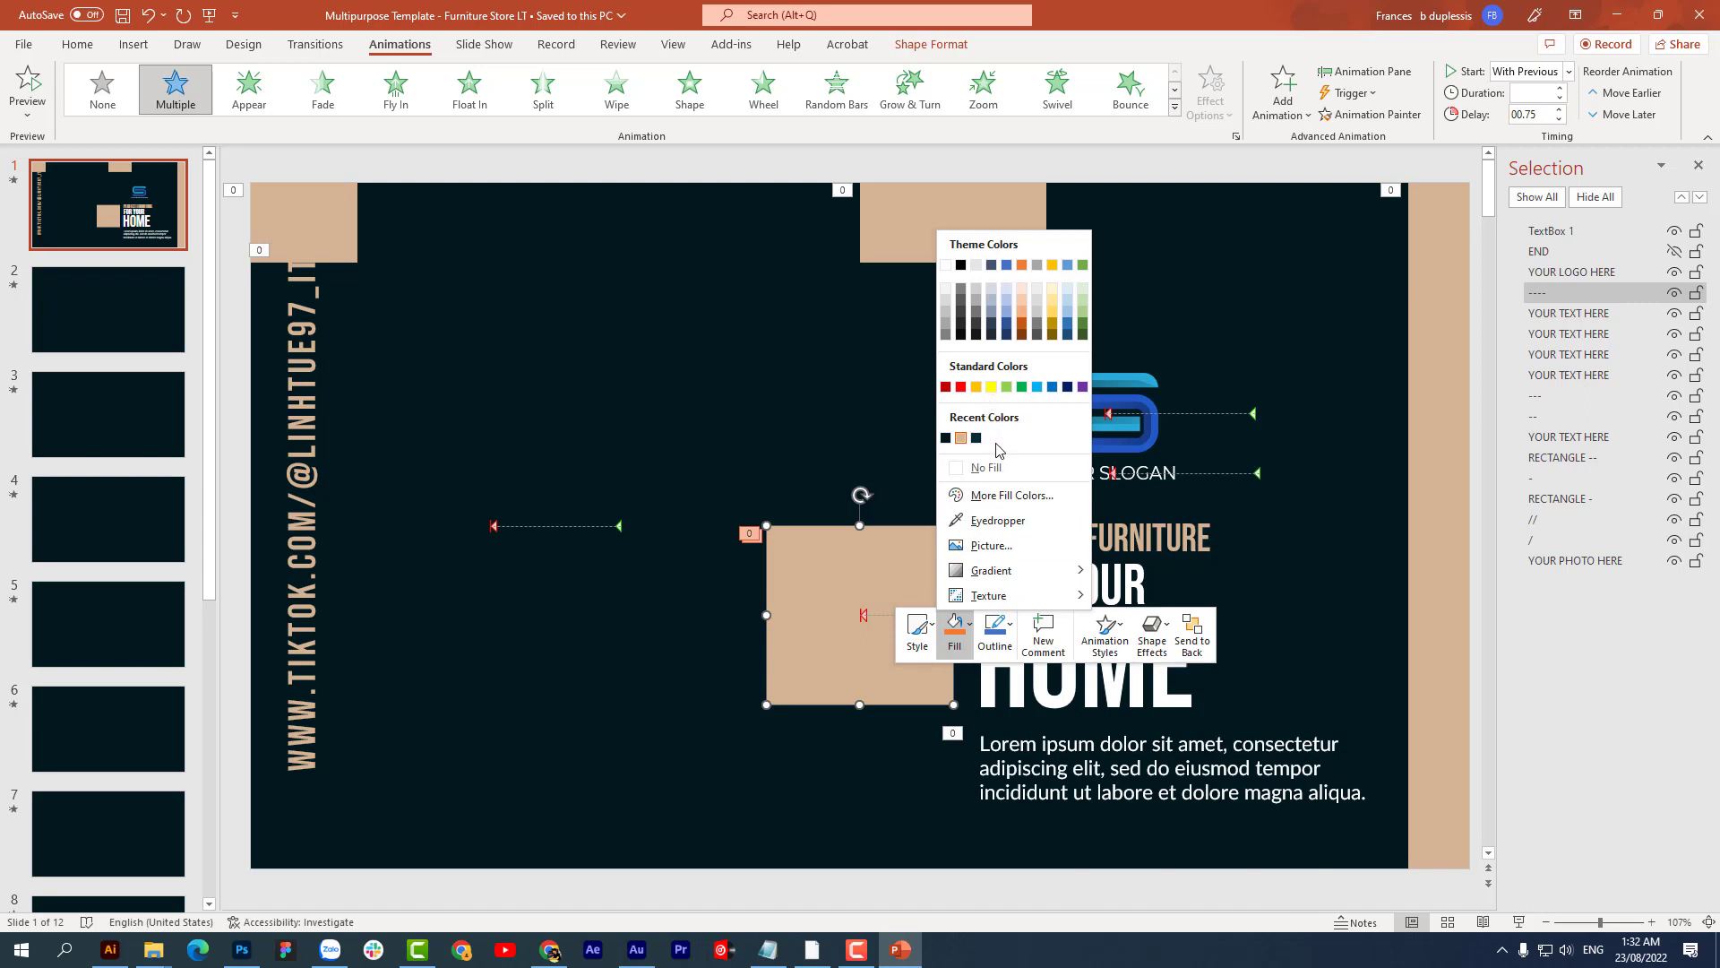
pyautogui.click(959, 499)
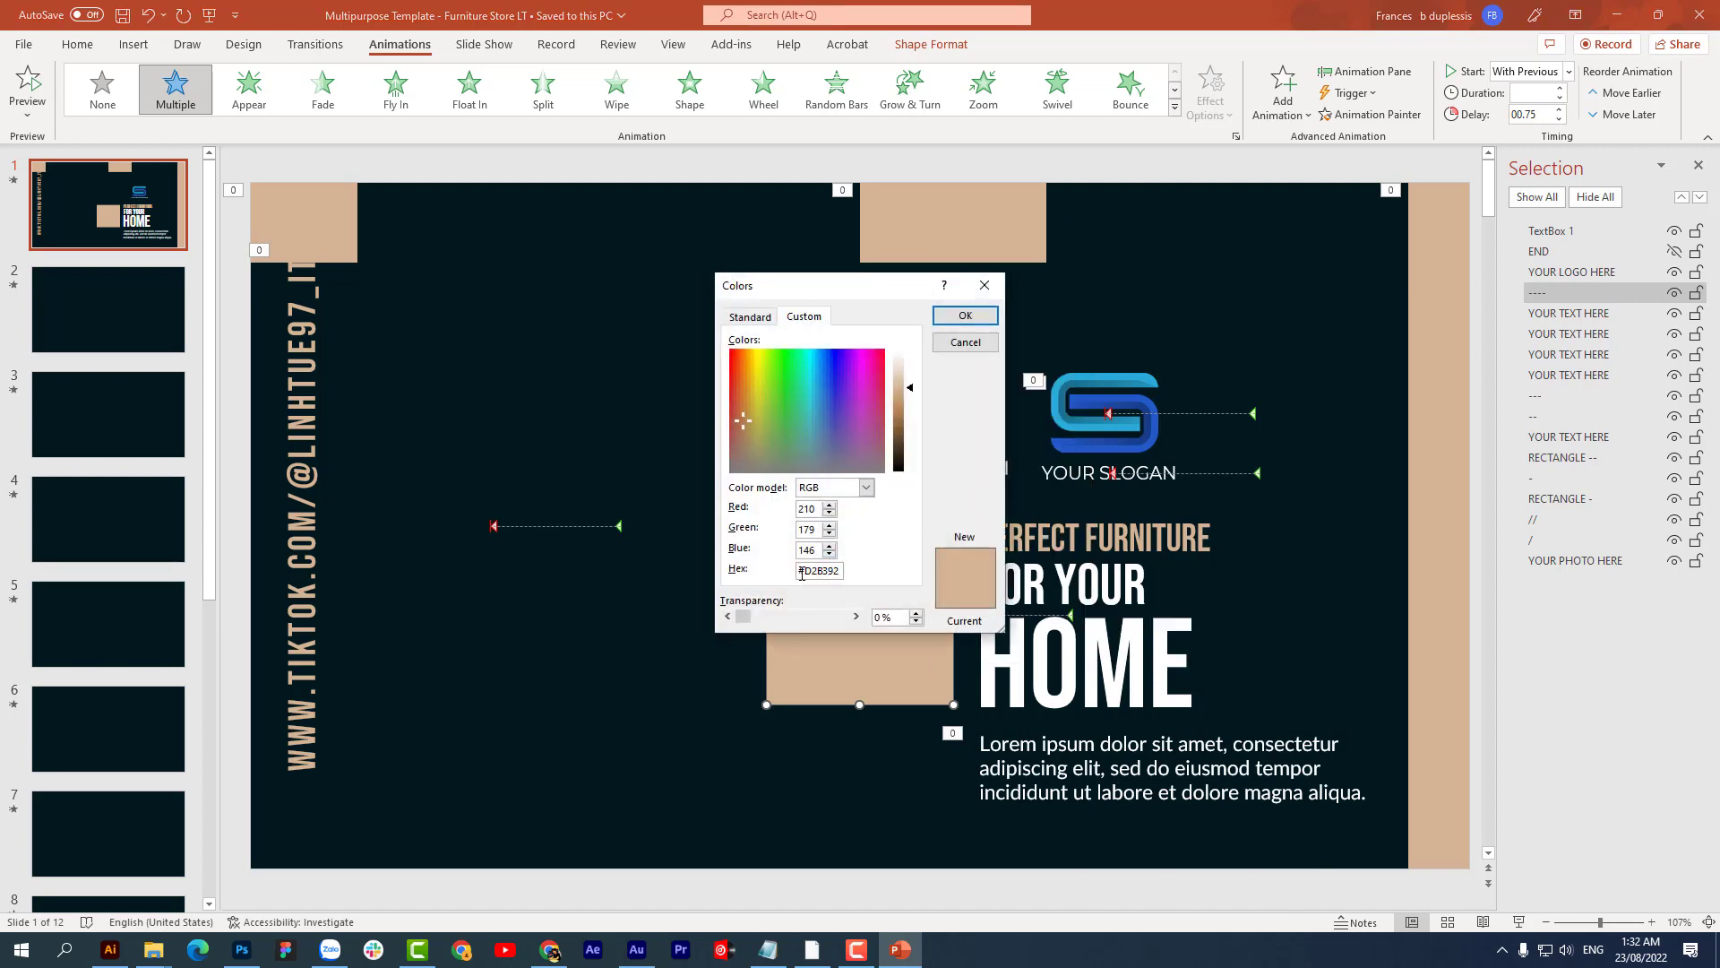
pyautogui.rightClick(825, 571)
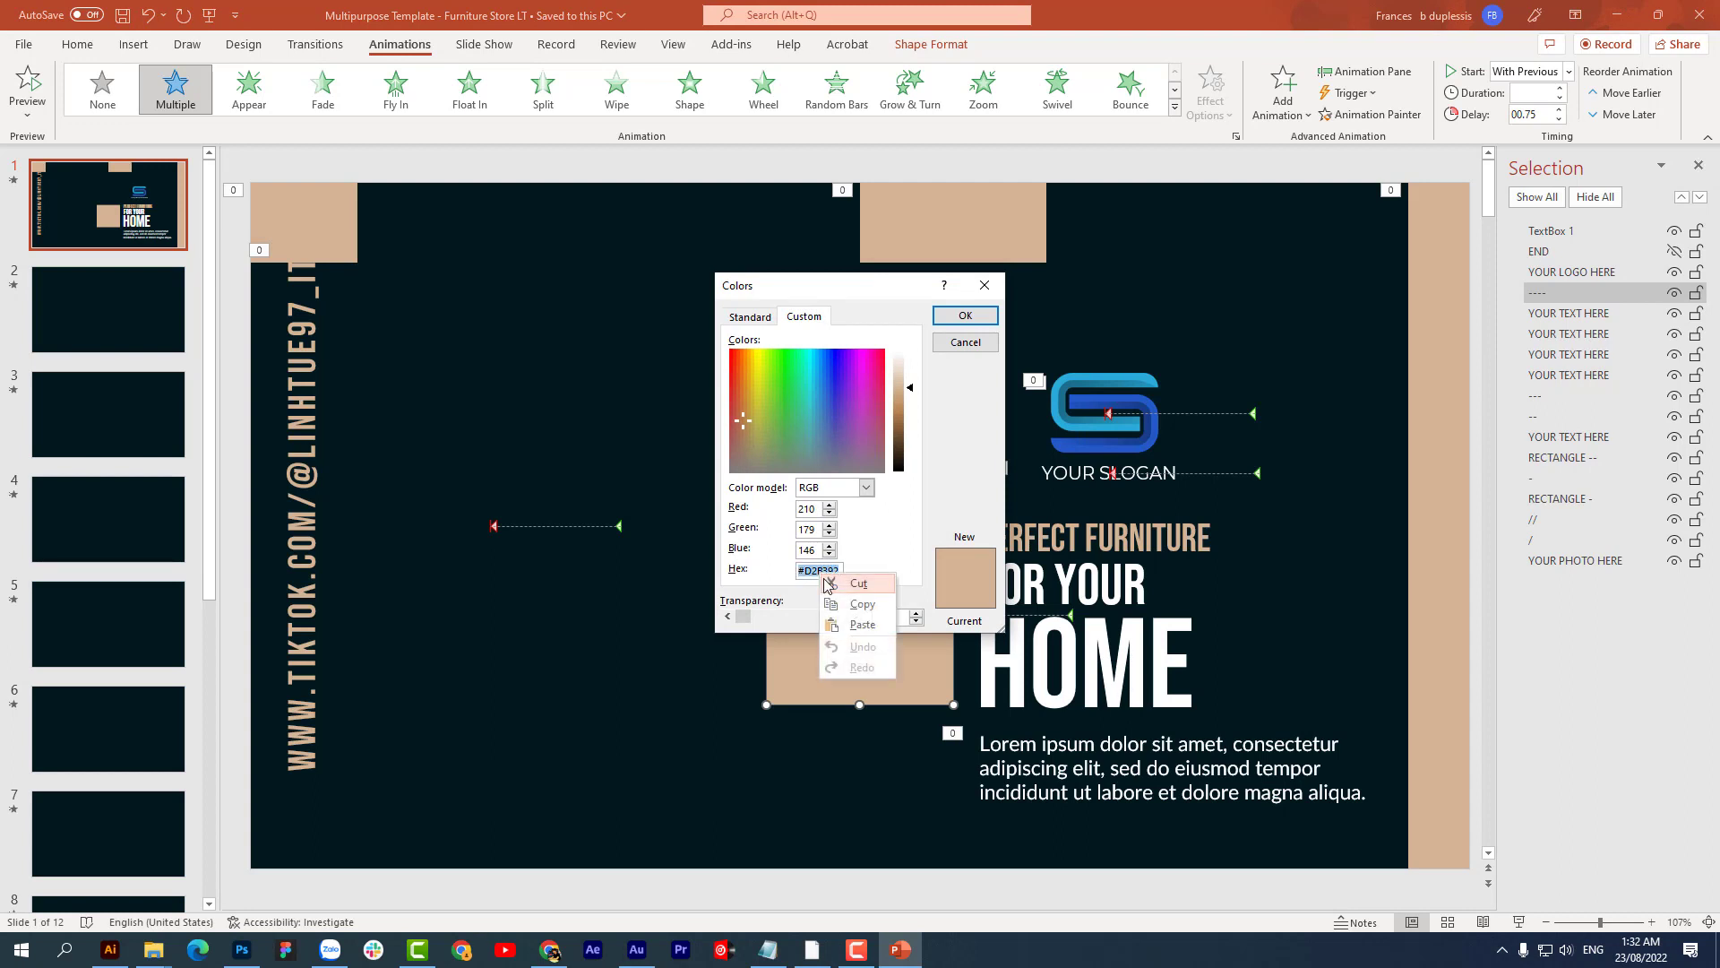
pyautogui.click(857, 630)
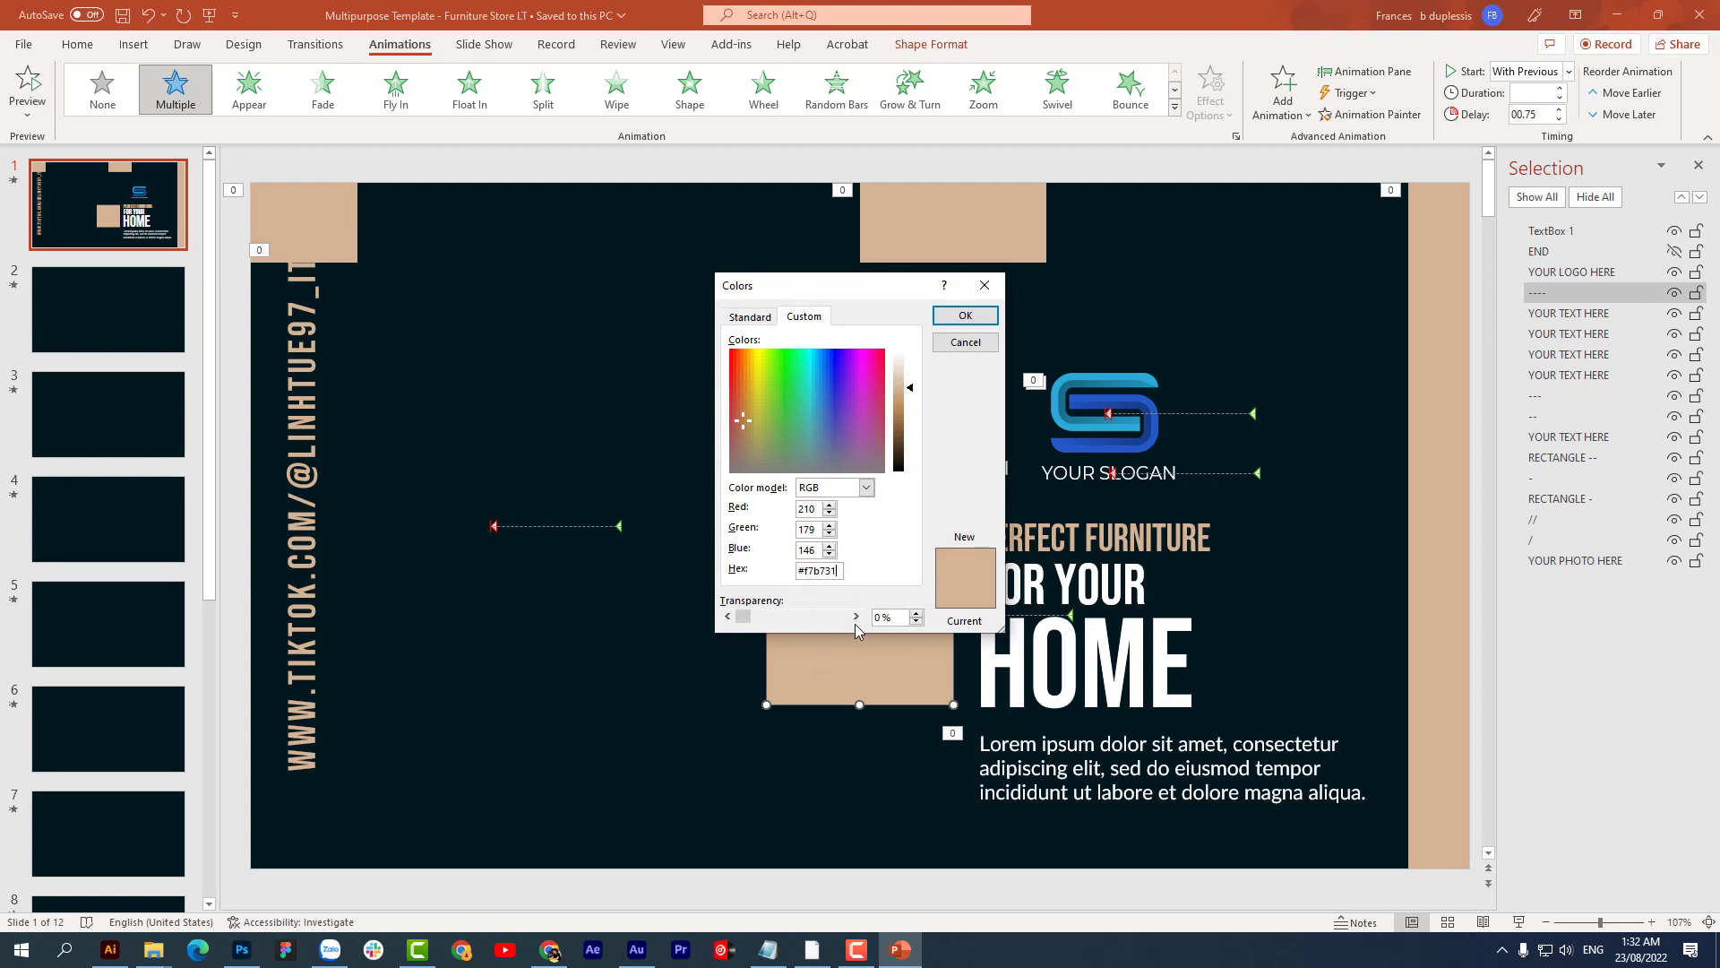
pyautogui.click(965, 315)
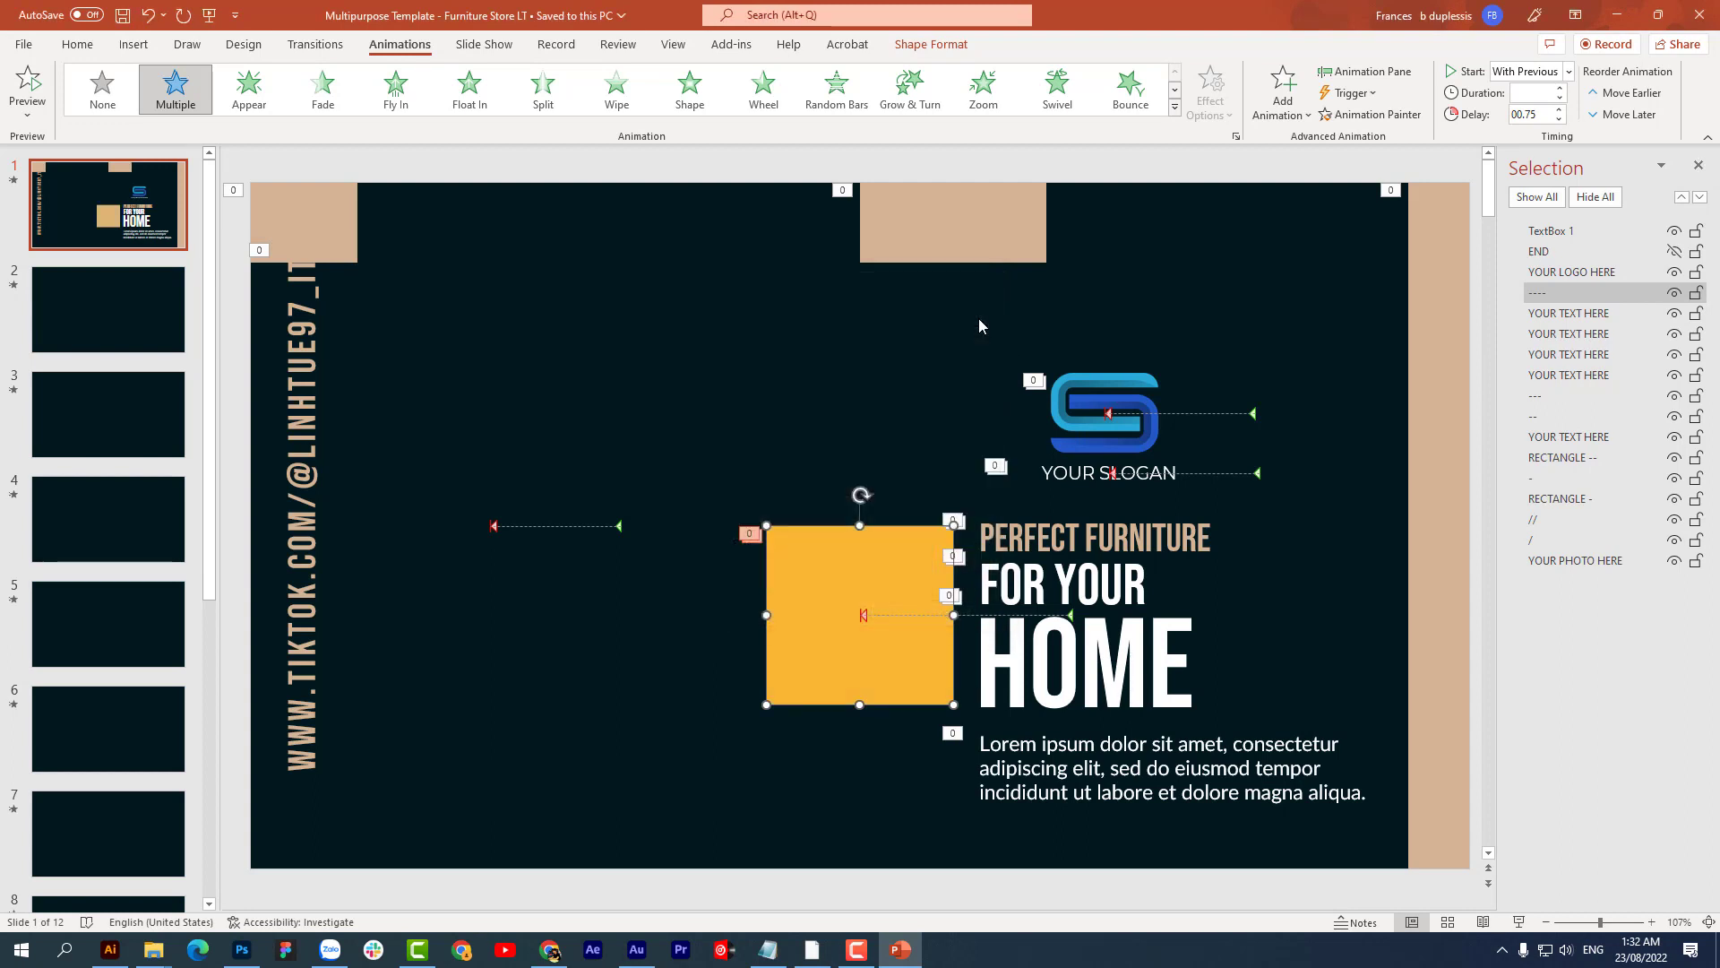
# Step: Eyedrop the square's #f7b731 yellow into the top tan rectangle
pyautogui.click(901, 568)
pyautogui.click(953, 239)
pyautogui.rightClick(956, 240)
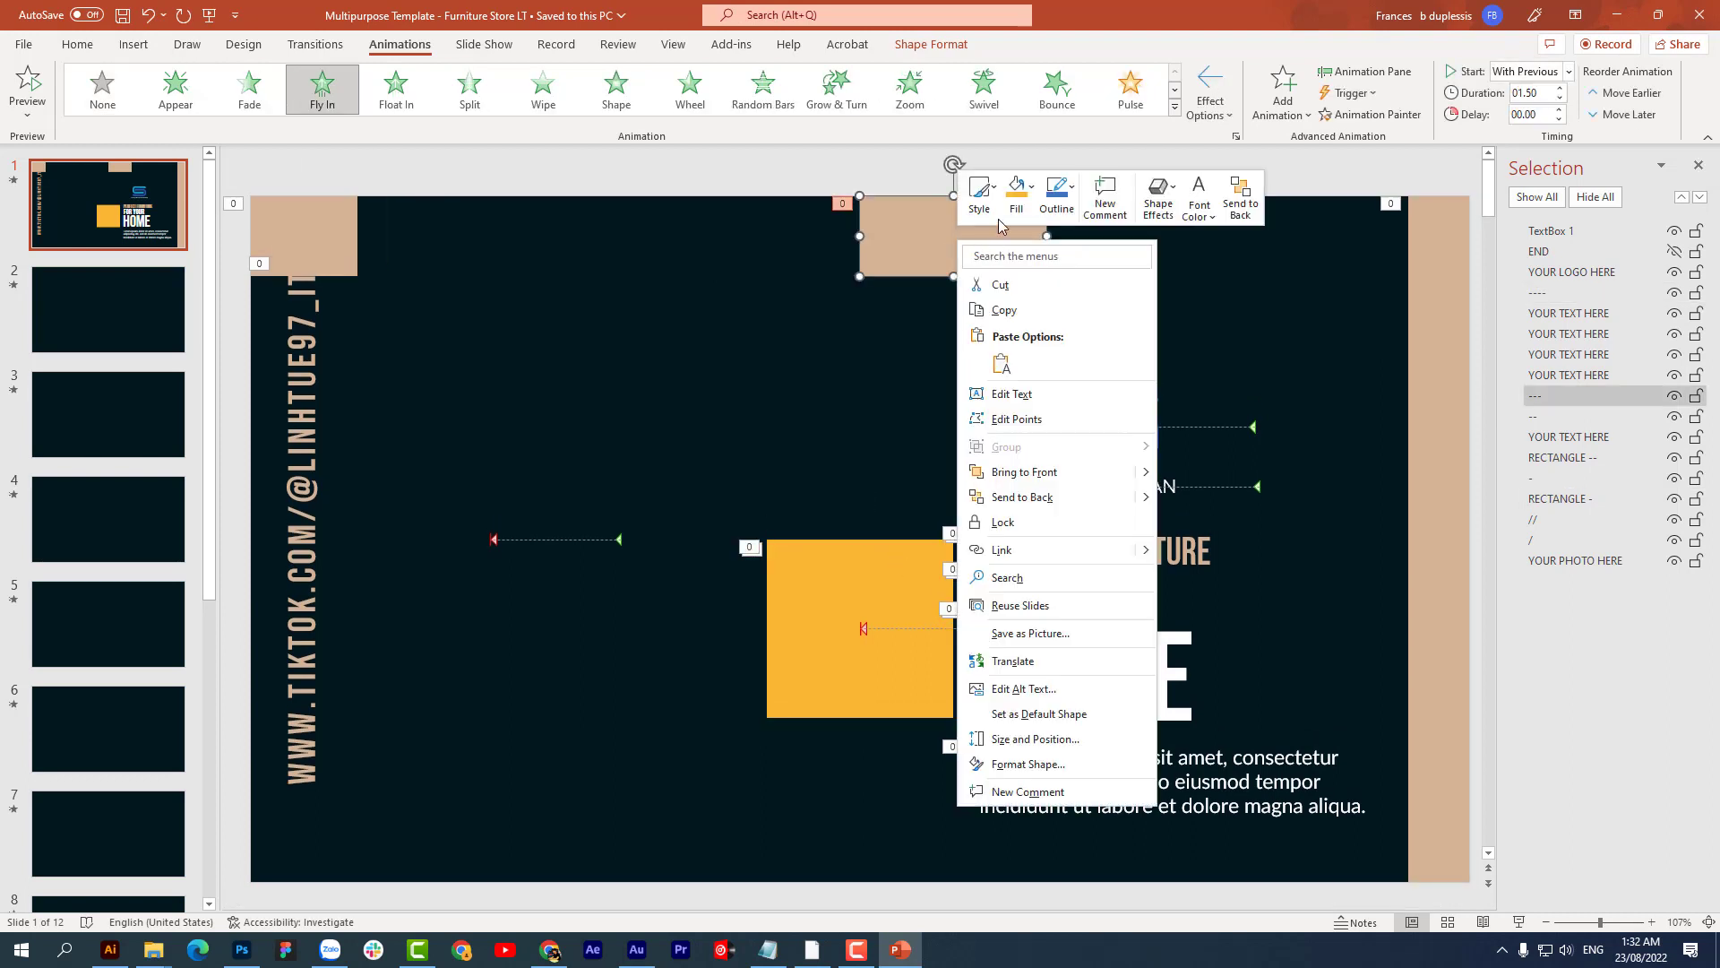
pyautogui.click(1031, 187)
pyautogui.click(1049, 511)
pyautogui.click(895, 581)
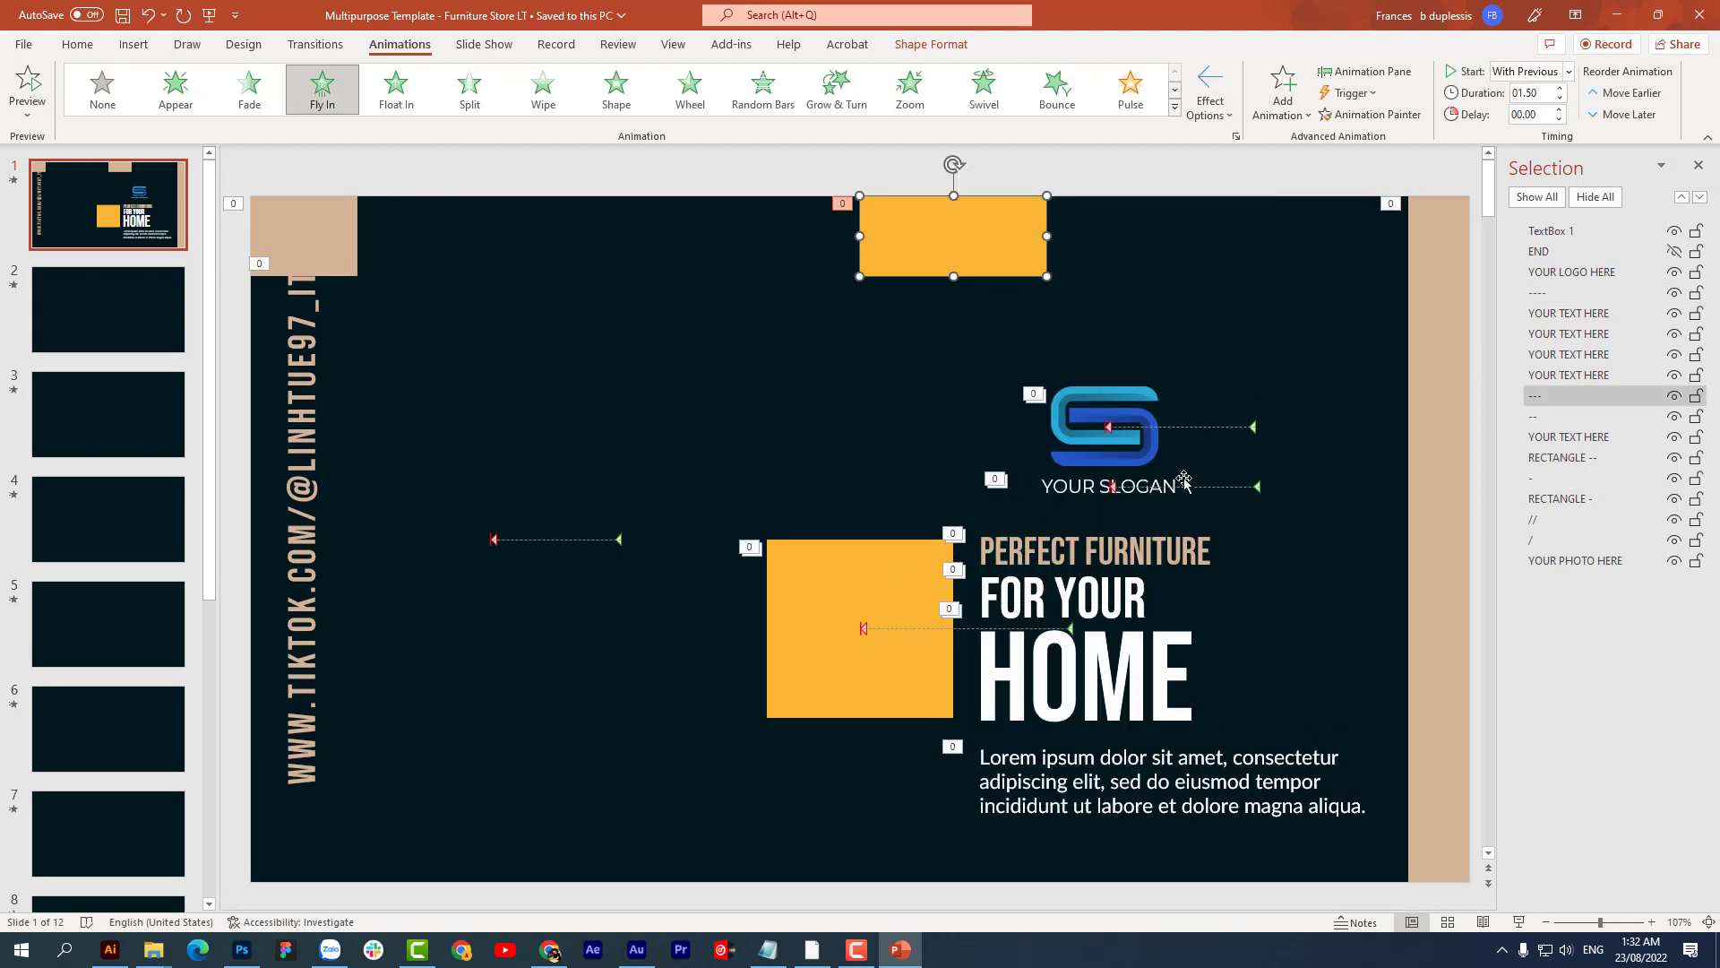
# Step: Fill the right-hand tan strip with the dark navy background colour
pyautogui.click(1429, 404)
pyautogui.rightClick(1421, 361)
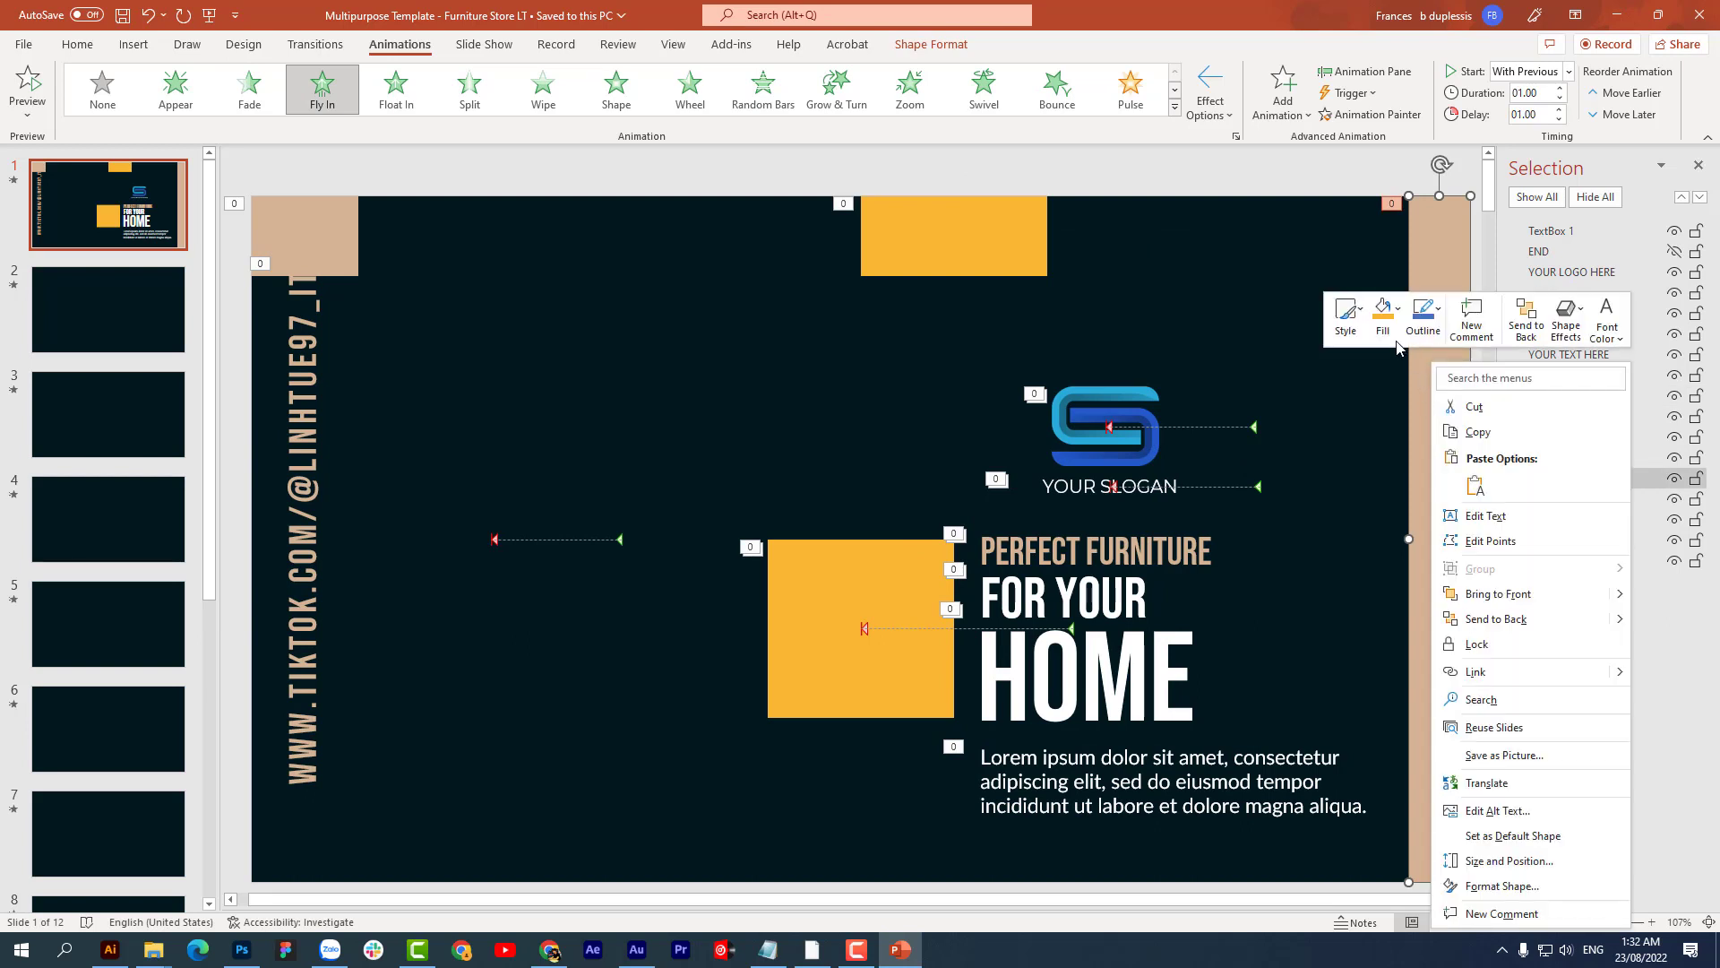
pyautogui.click(1383, 313)
pyautogui.click(1426, 634)
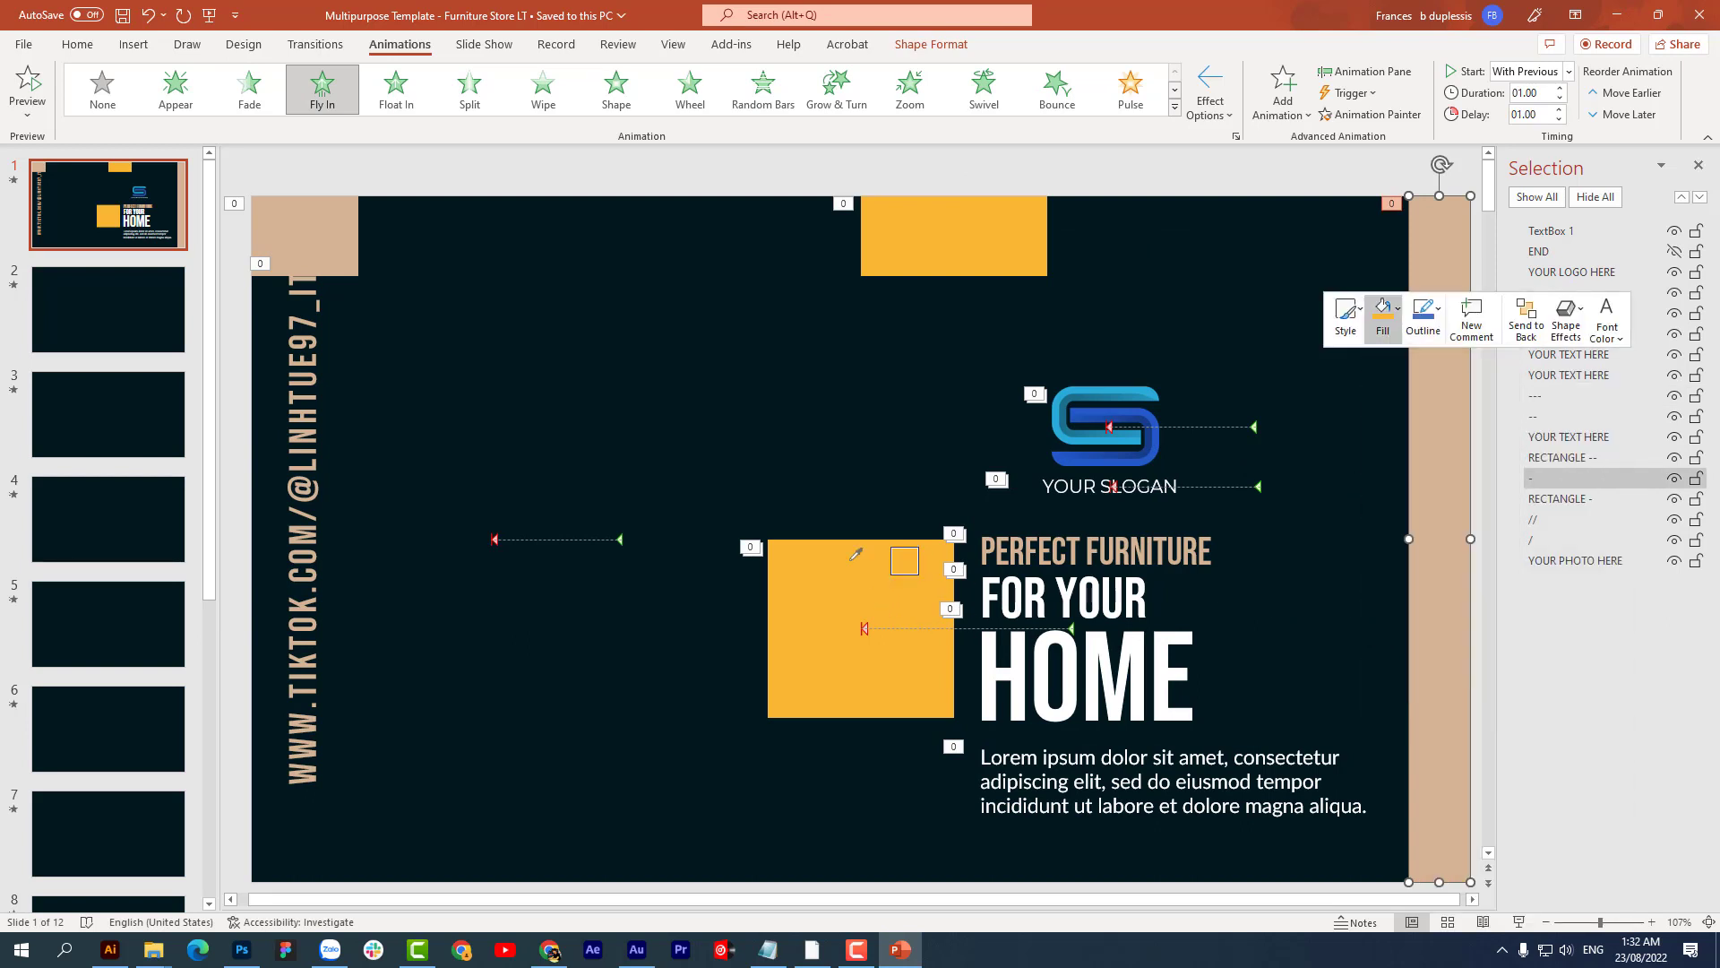
pyautogui.click(524, 294)
# Step: Eyedrop the square's yellow into the top-left tan rectangle
pyautogui.click(337, 260)
pyautogui.rightClick(337, 259)
pyautogui.click(394, 201)
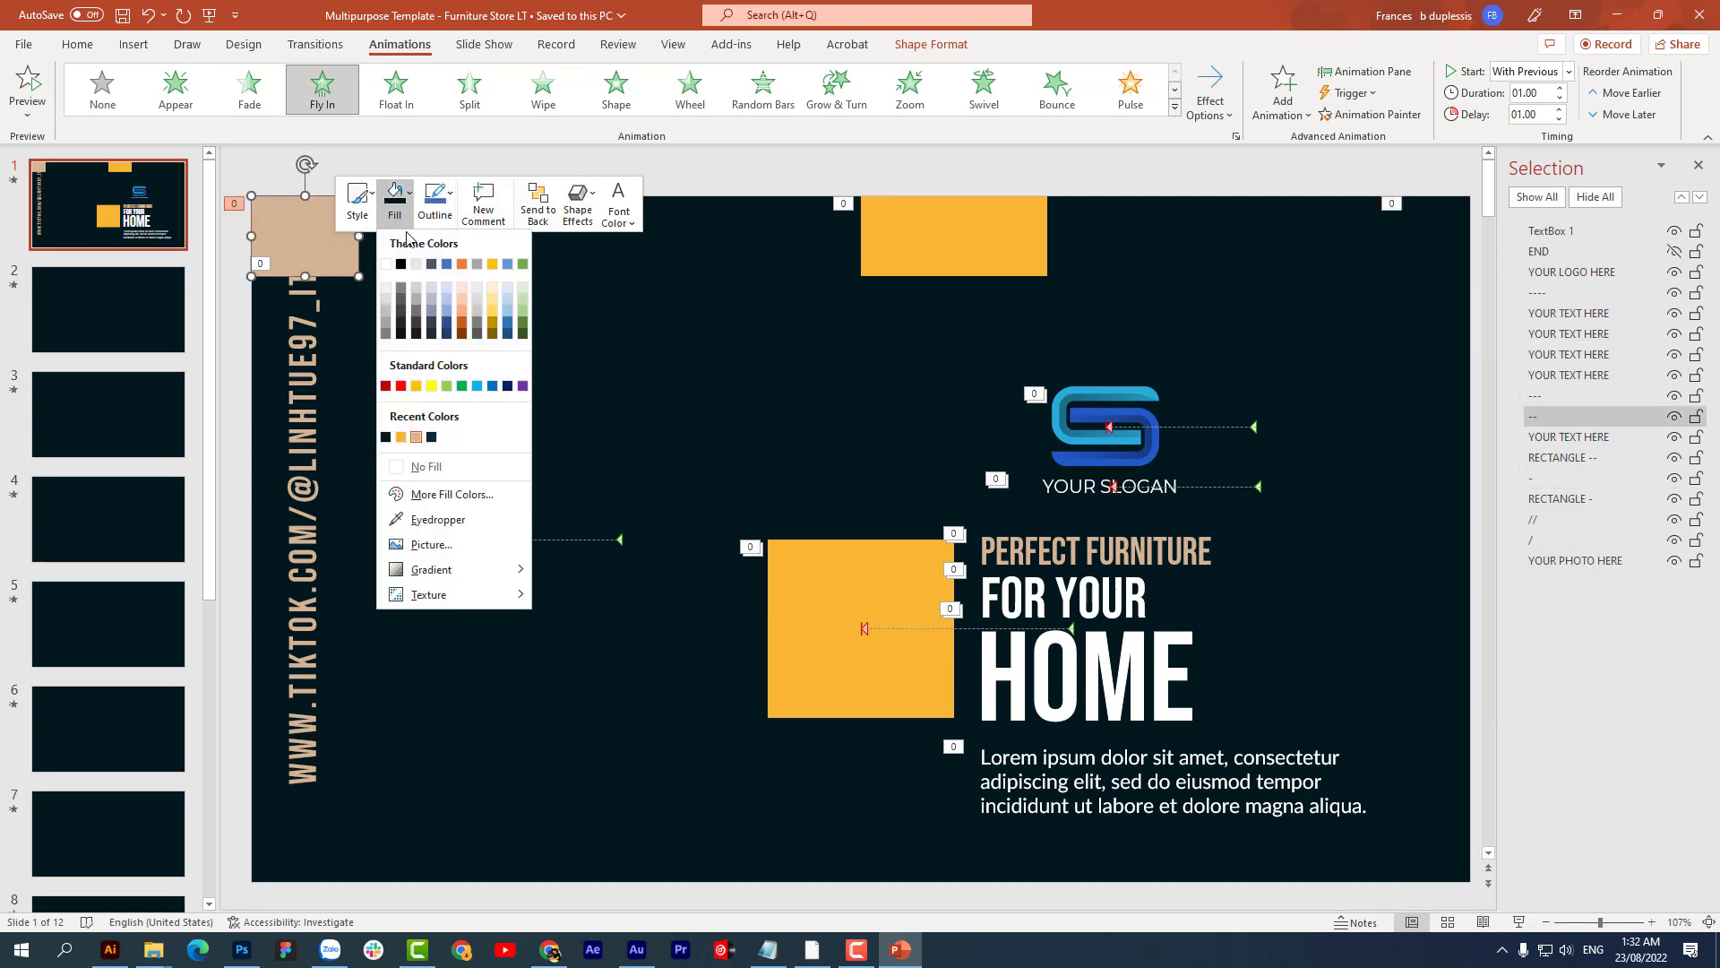
pyautogui.click(437, 519)
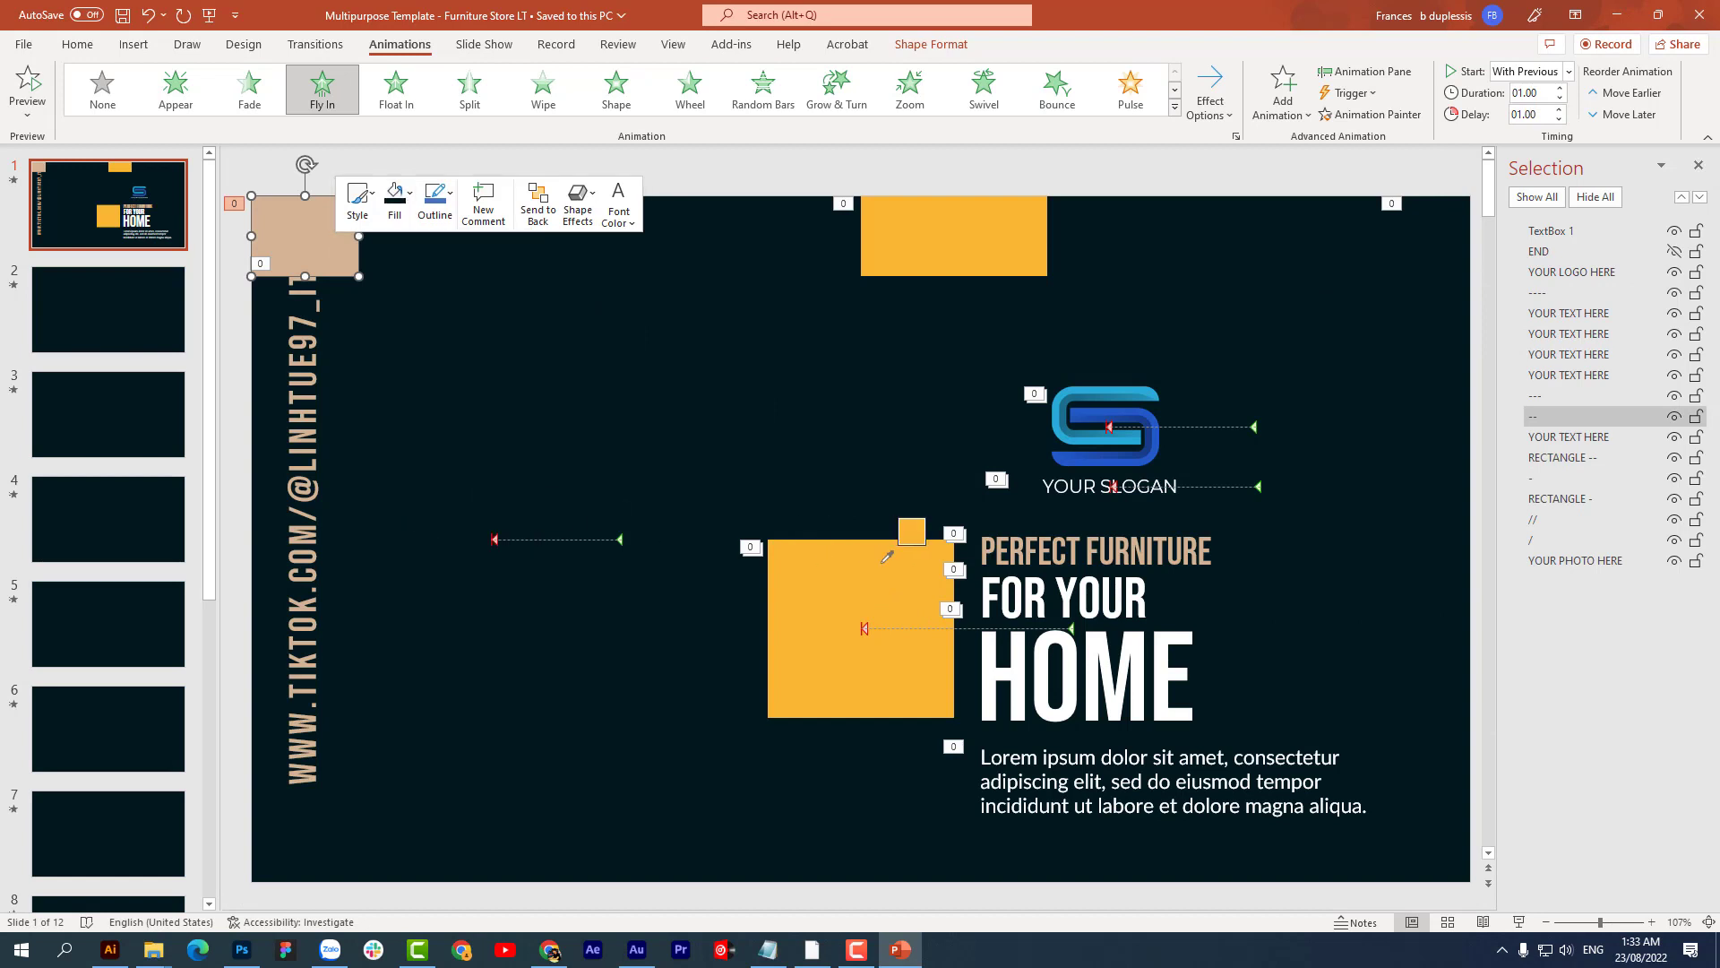
pyautogui.click(901, 532)
pyautogui.scroll(-1, 315, 448)
pyautogui.click(316, 448)
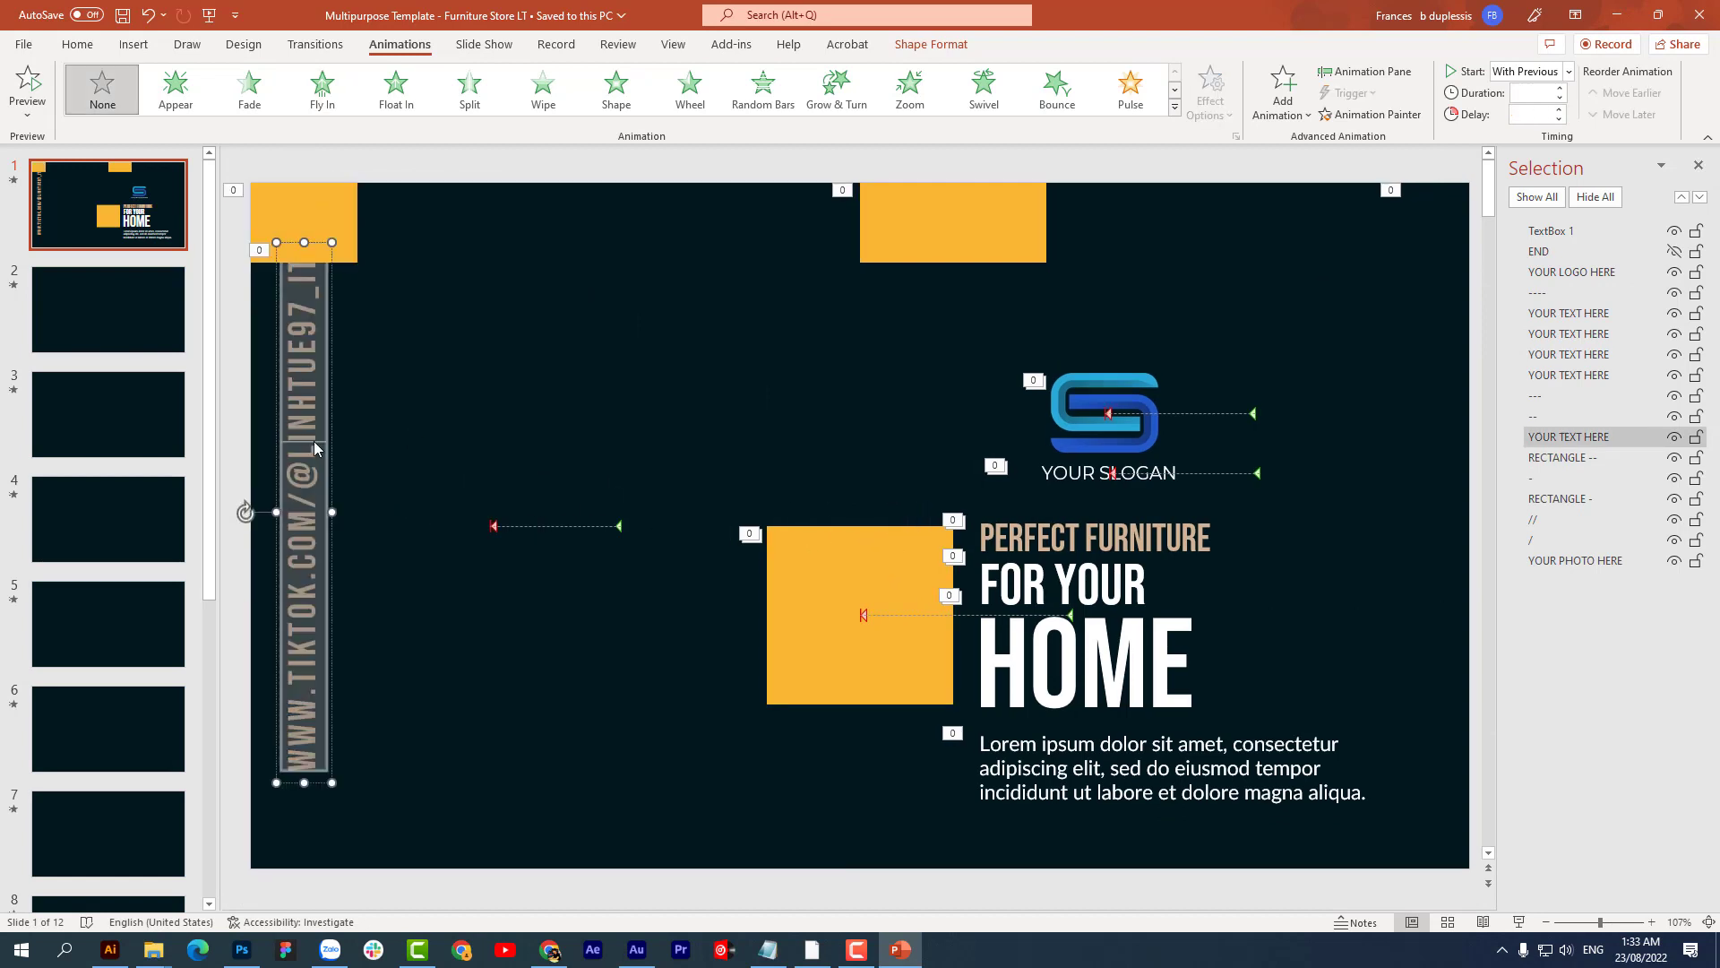
# Step: Recolour the vertical website text with an eyedropper-sampled colour and preview the slide
pyautogui.rightClick(315, 448)
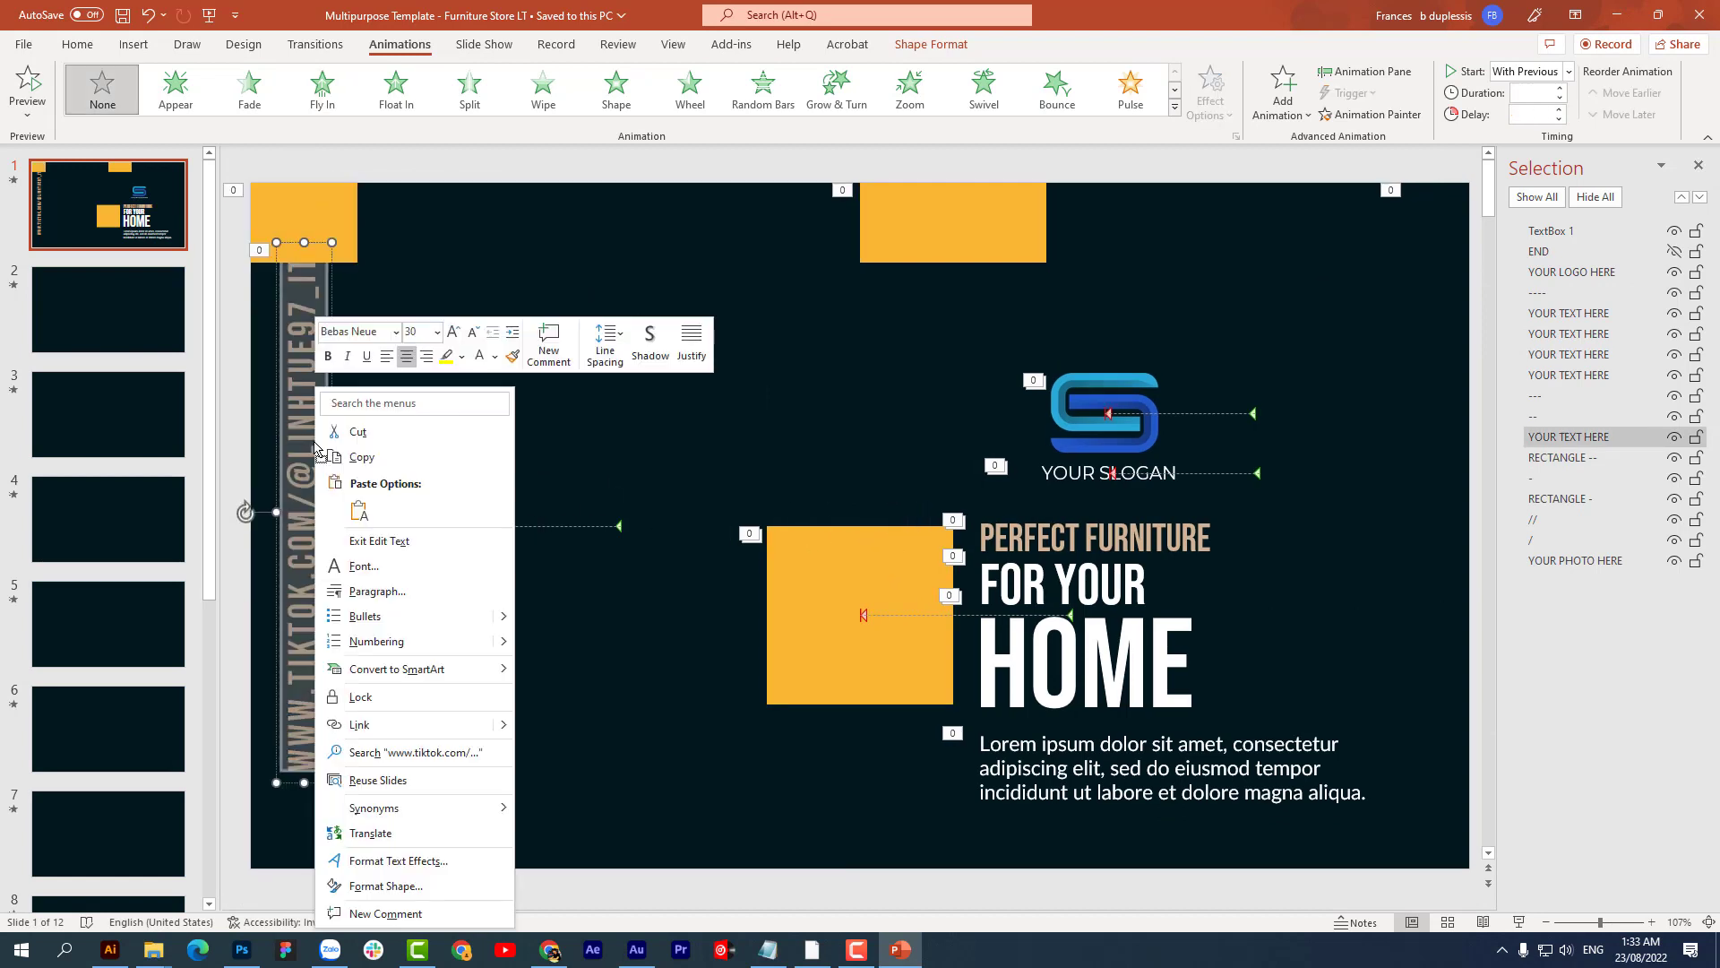
pyautogui.click(495, 356)
pyautogui.click(531, 630)
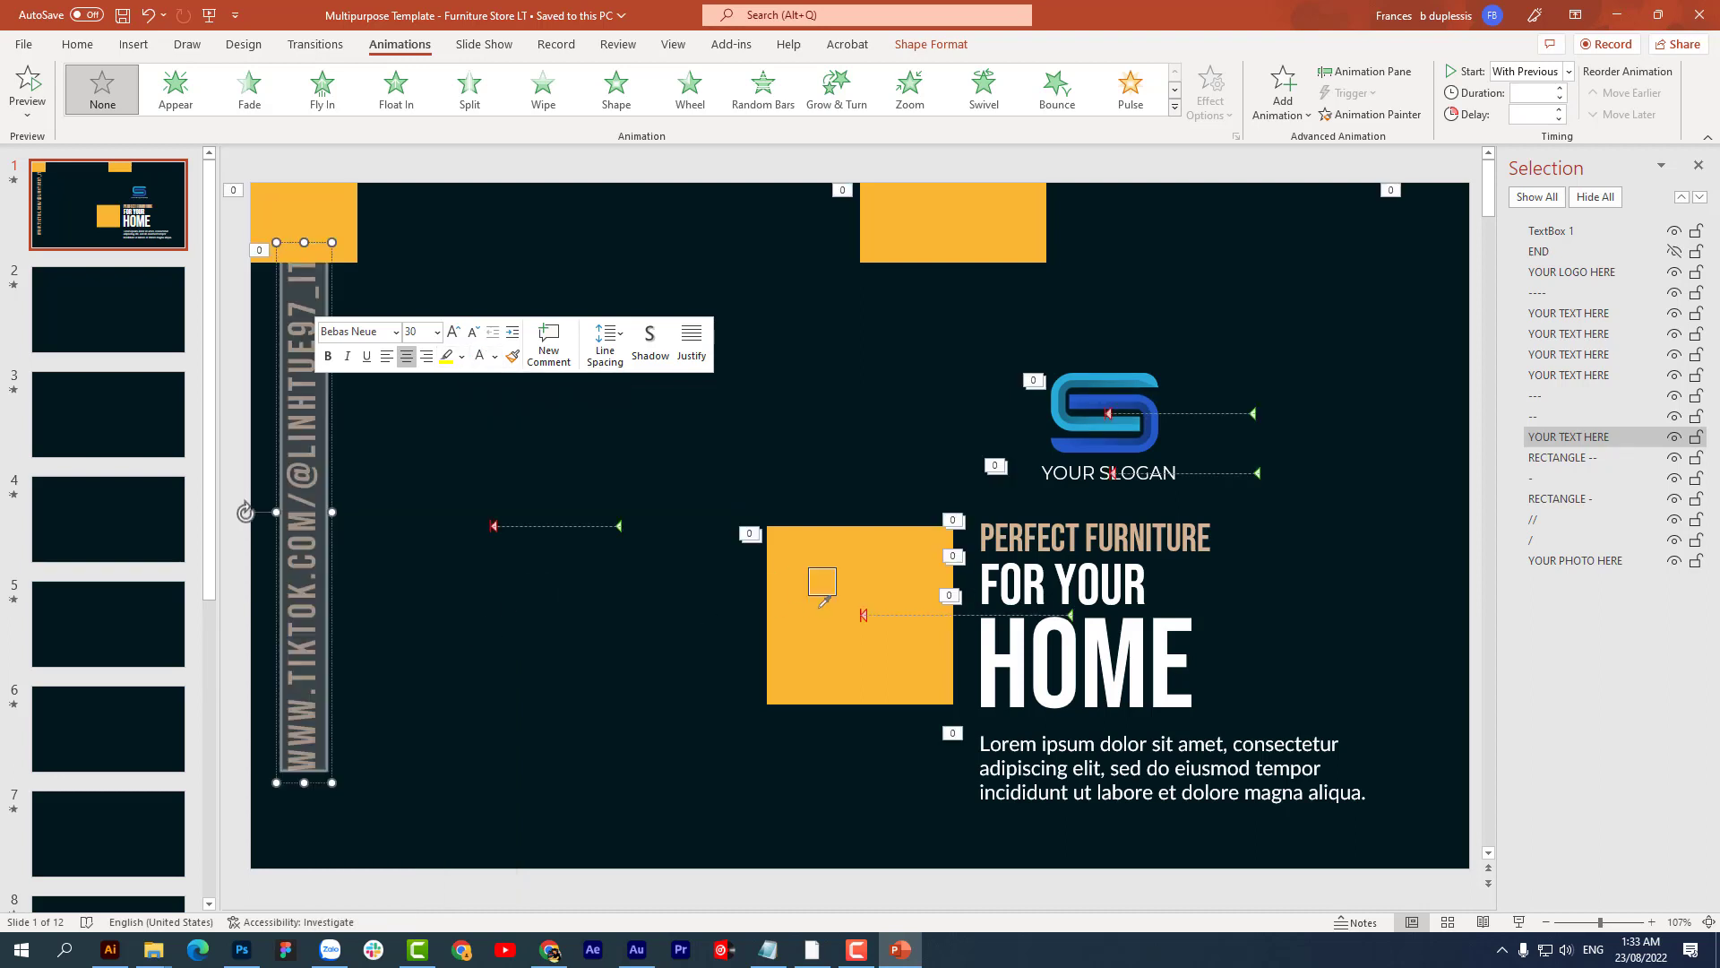
pyautogui.click(847, 569)
pyautogui.scroll(1, 508, 483)
pyautogui.click(508, 482)
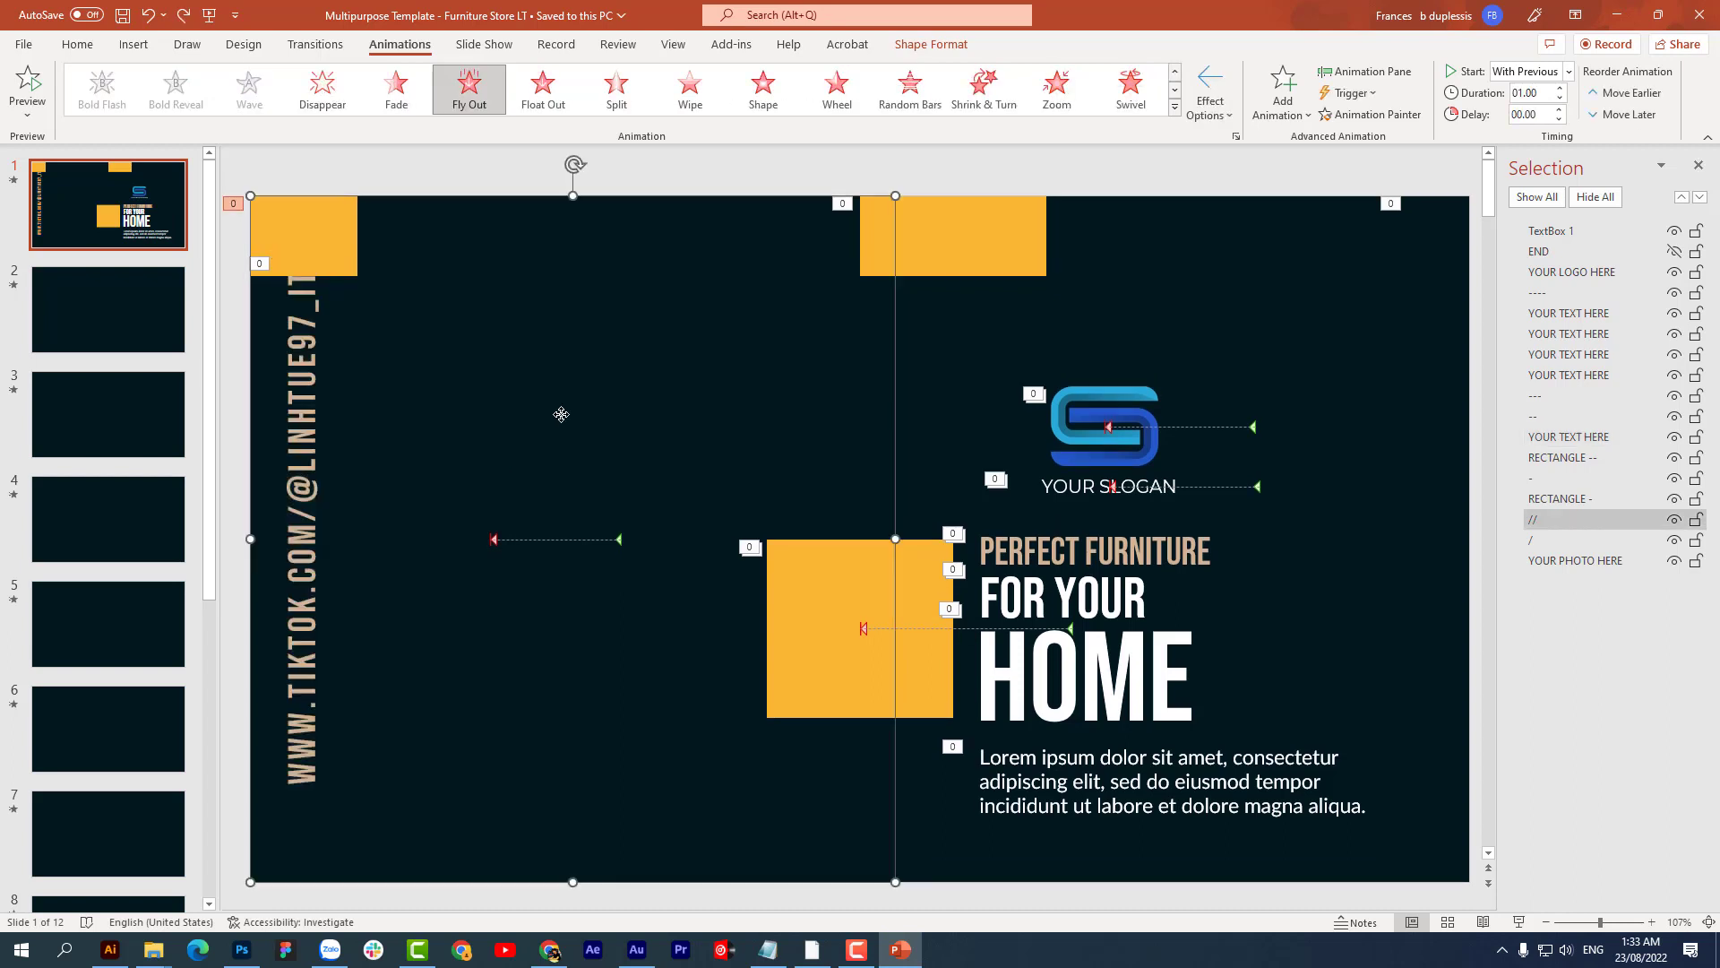
pyautogui.click(14, 181)
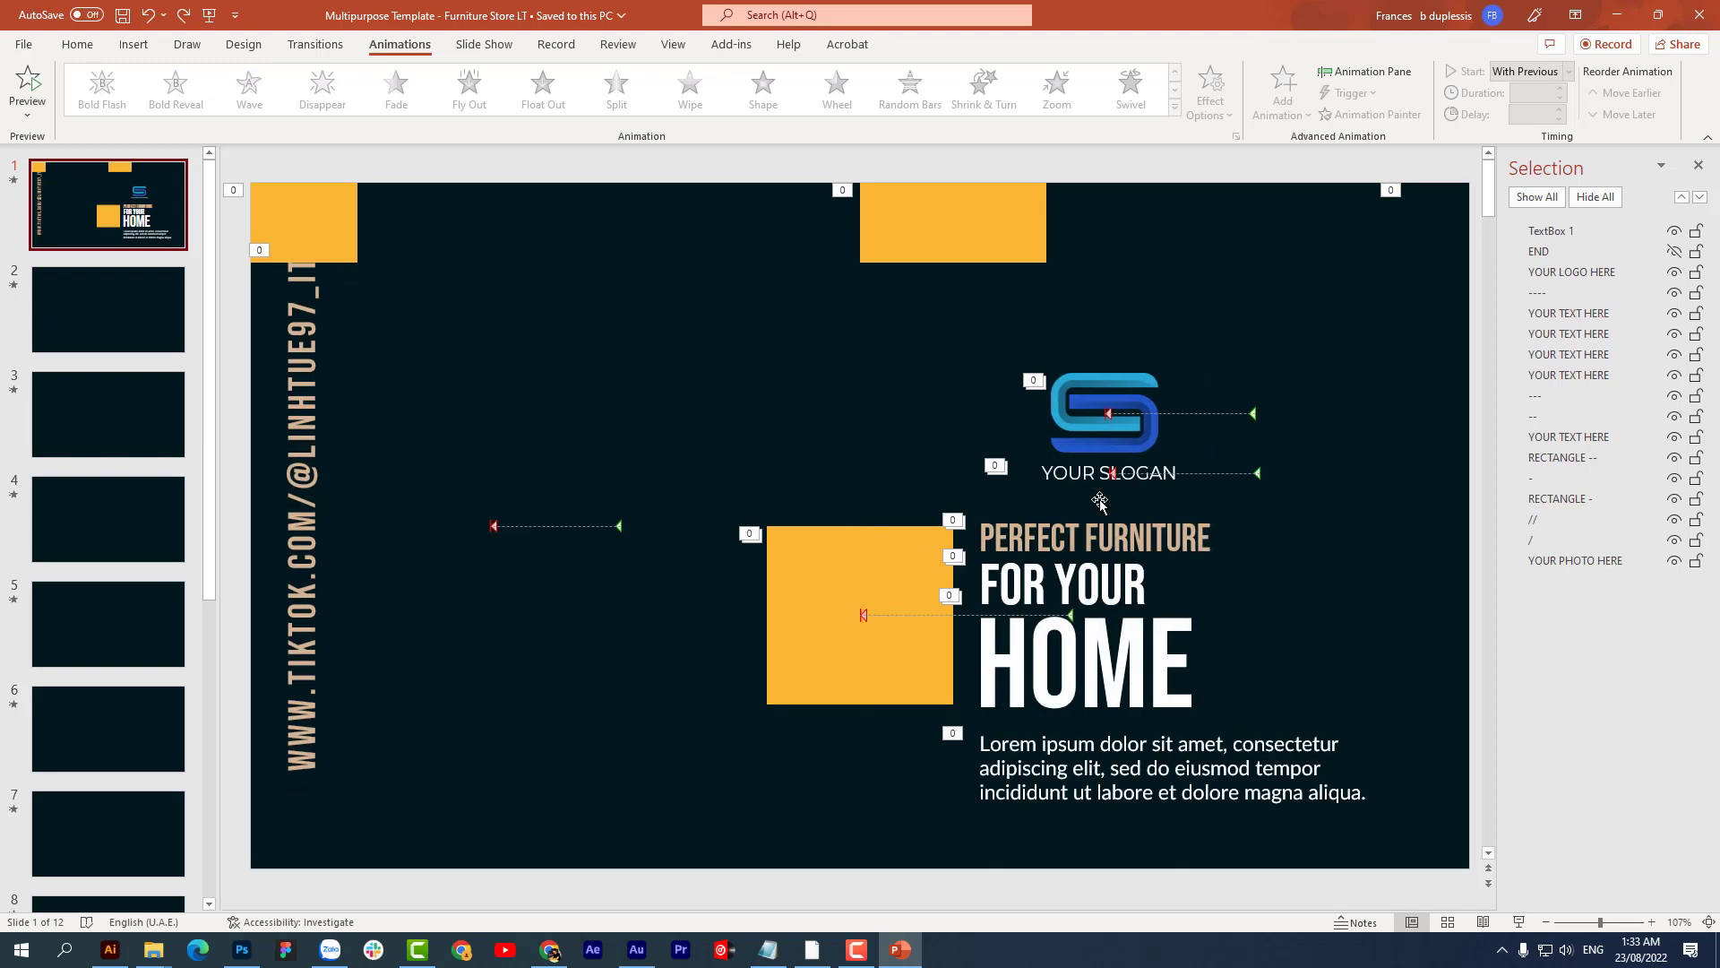
# Step: Eyedrop the square's orange onto the PERFECT FURNITURE headline line
pyautogui.click(1066, 528)
pyautogui.tripleClick(1067, 537)
pyautogui.rightClick(1067, 538)
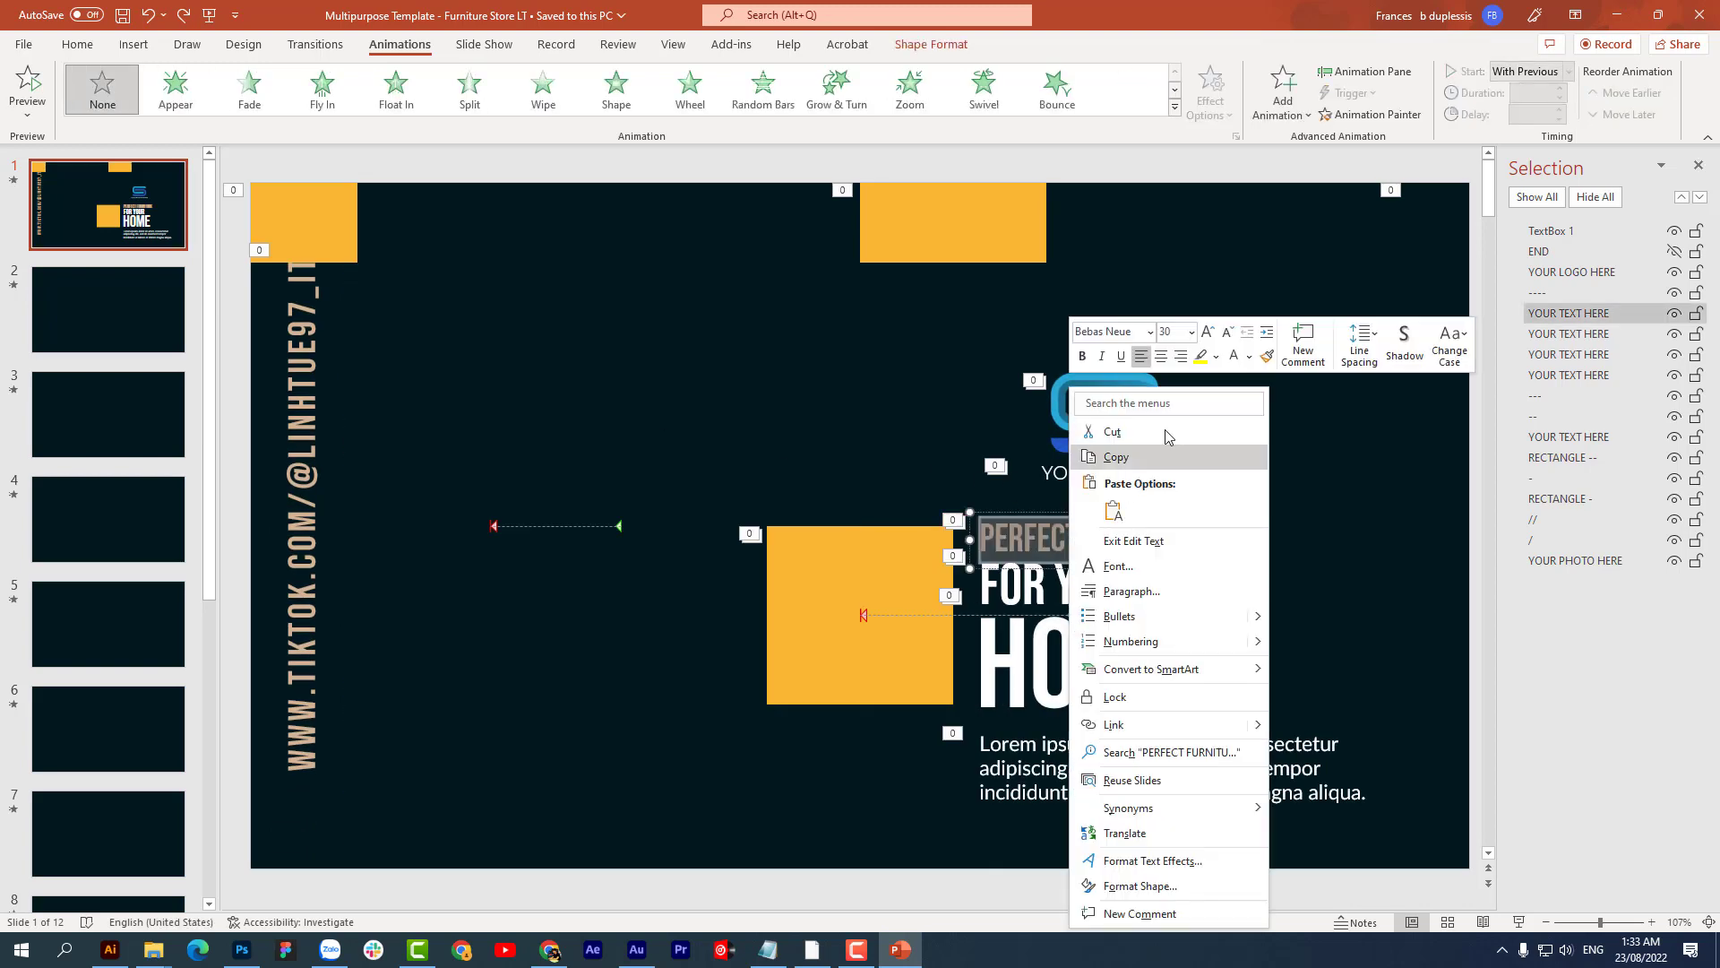
pyautogui.press('Escape')
pyautogui.click(1252, 359)
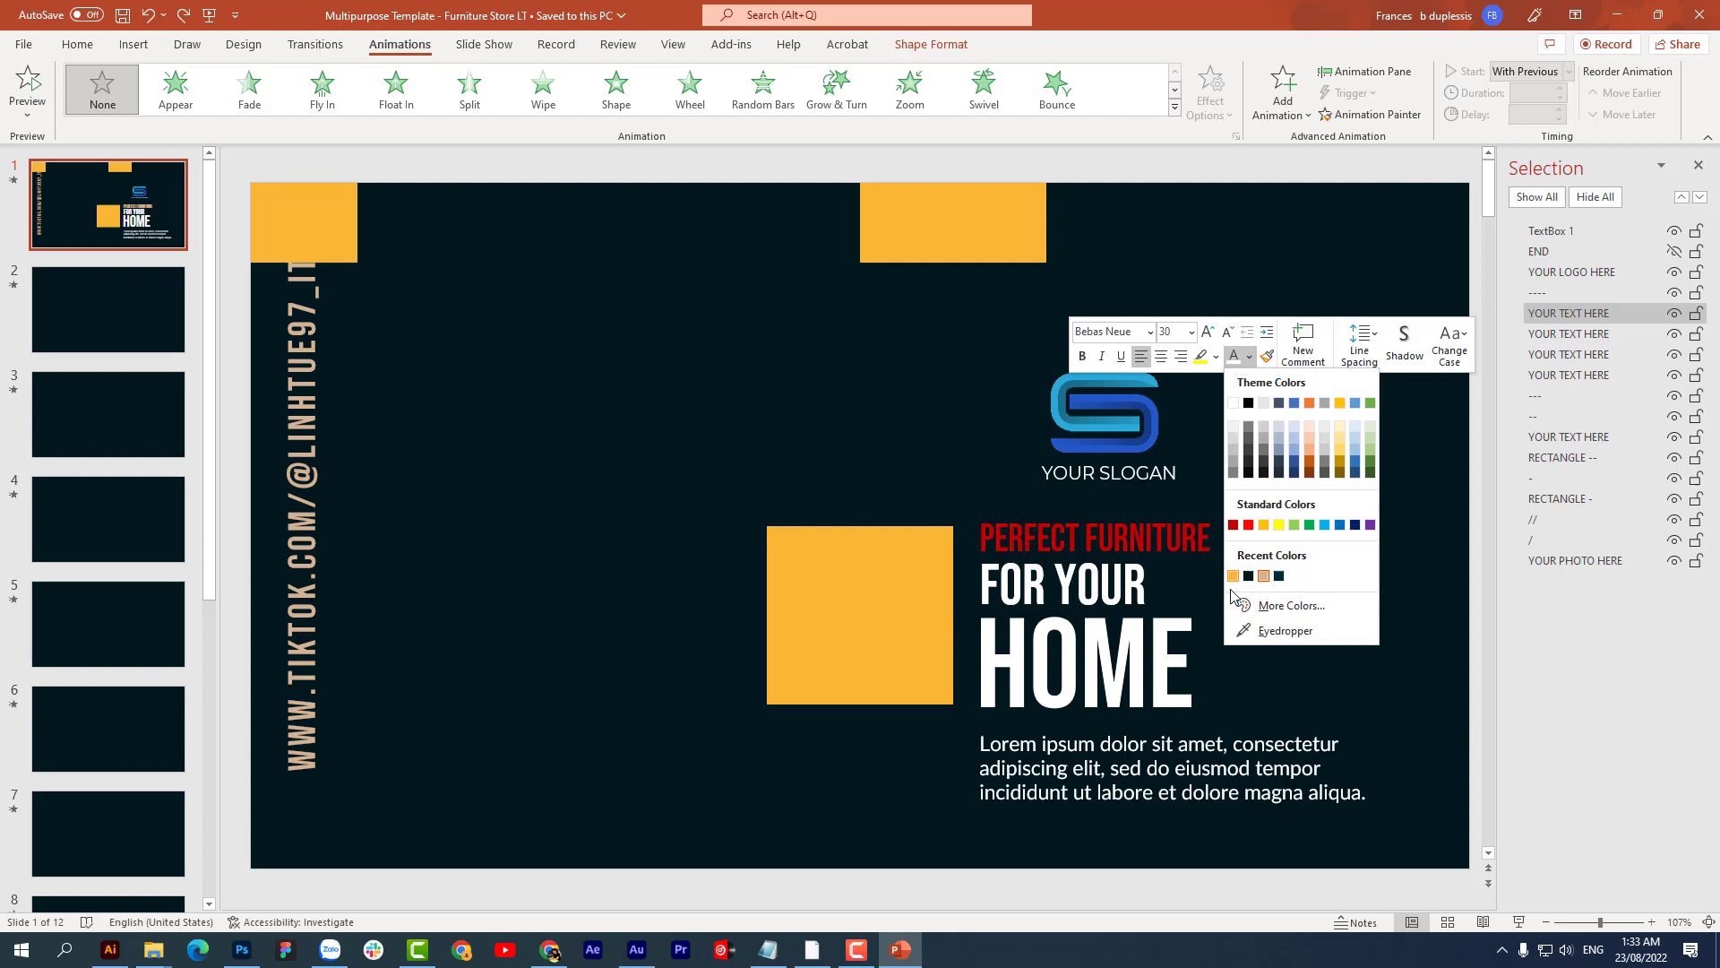
pyautogui.click(1250, 639)
pyautogui.click(851, 505)
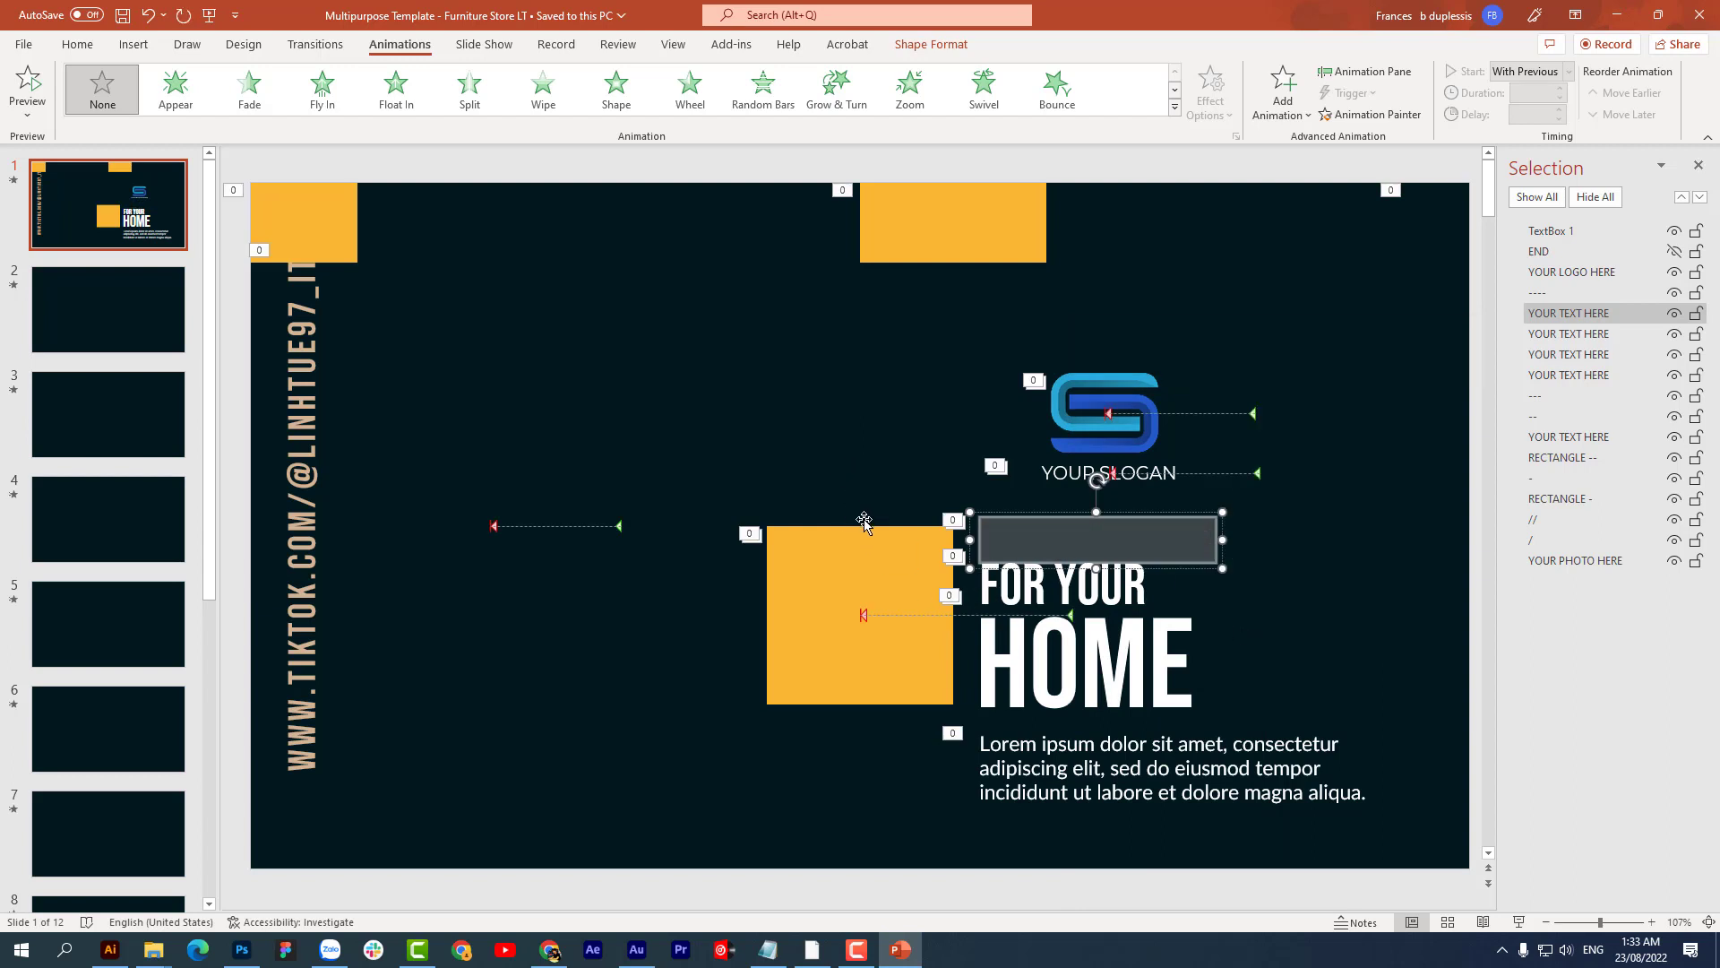
pyautogui.rightClick(1067, 542)
pyautogui.click(1242, 357)
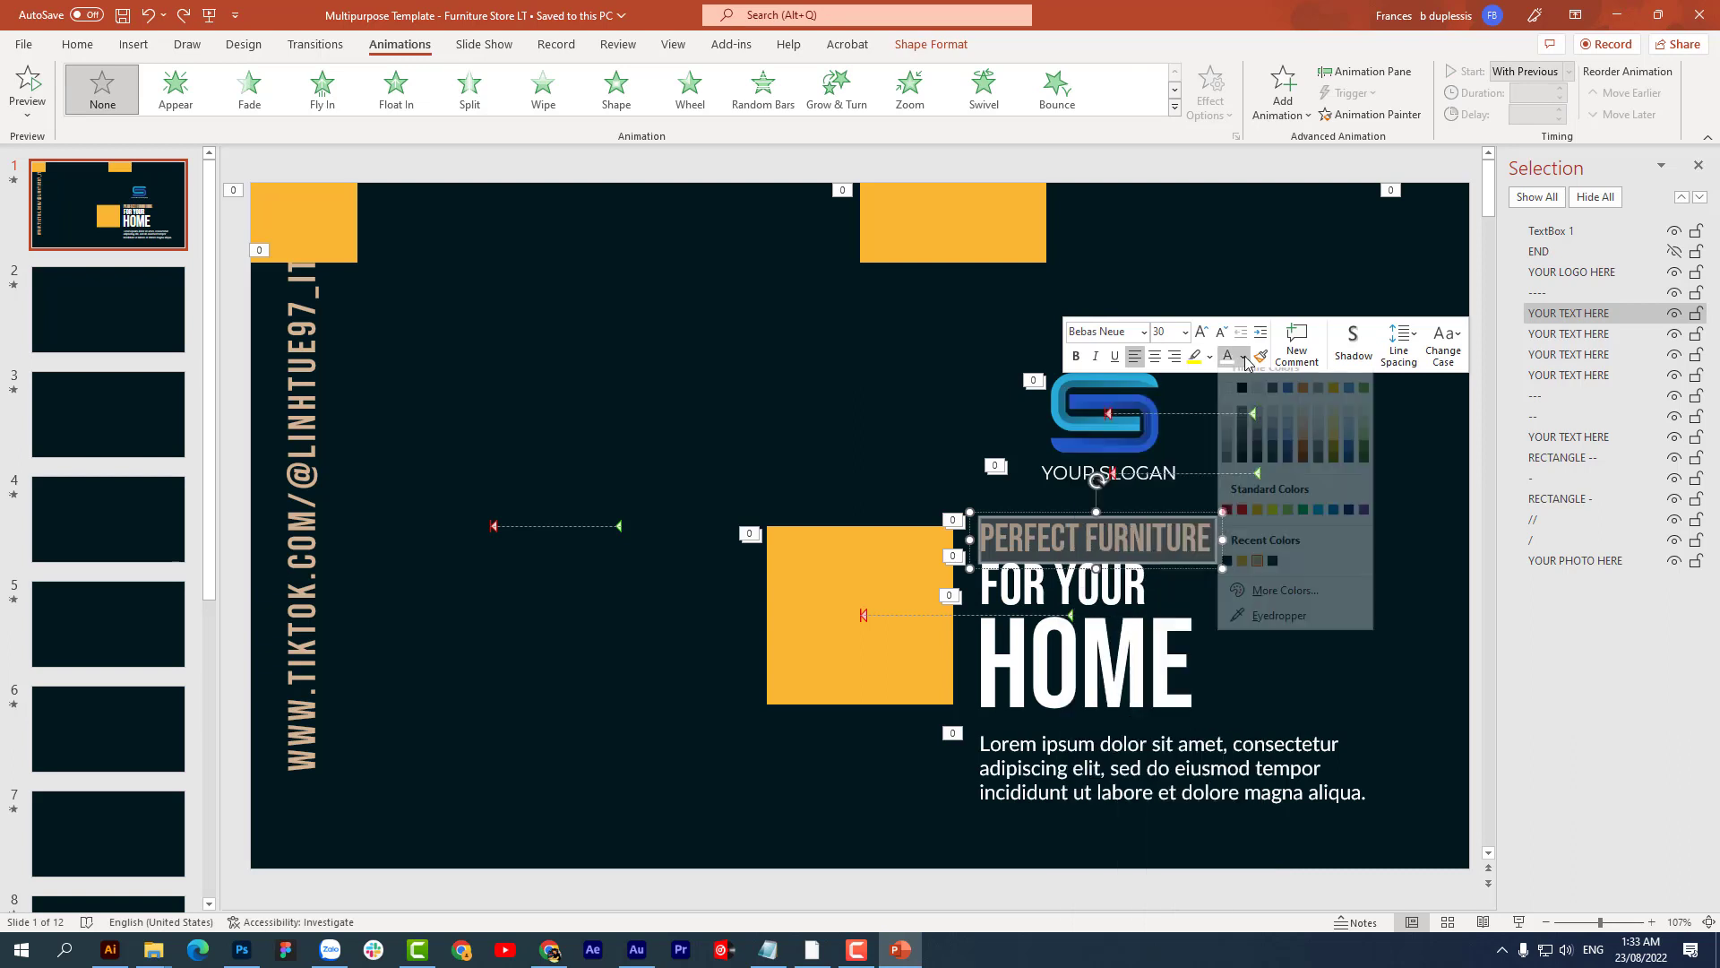
pyautogui.click(1249, 637)
pyautogui.click(913, 530)
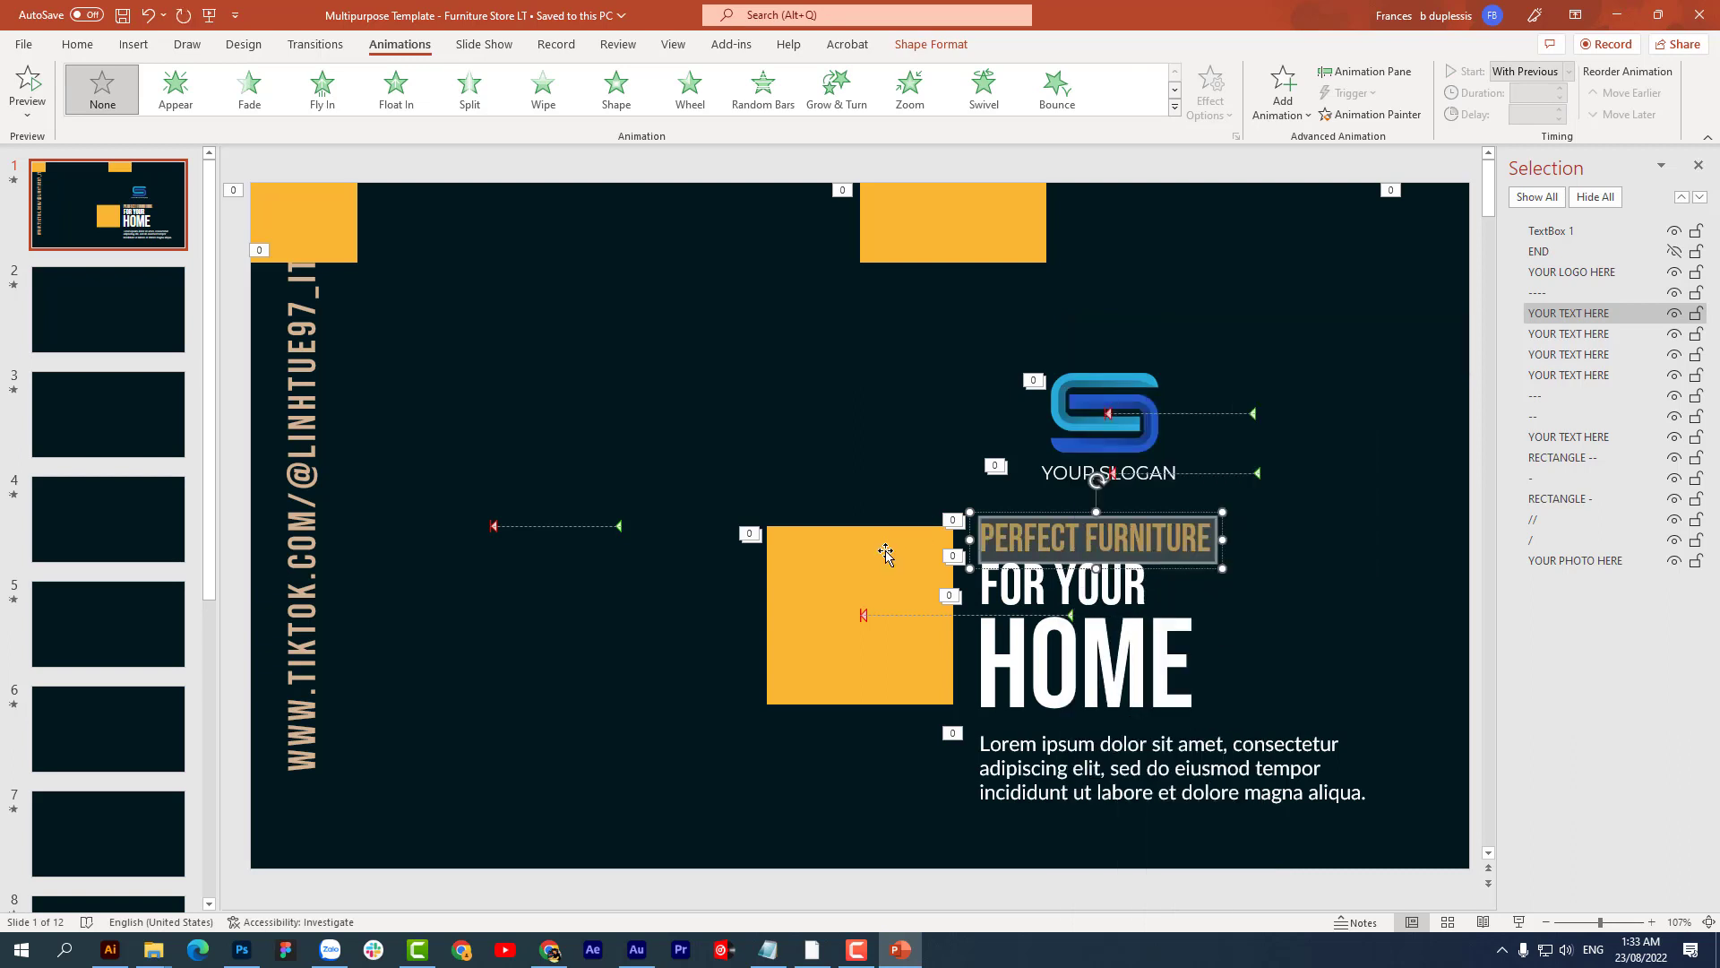
pyautogui.click(885, 554)
# Step: Make the vertical website text on slide 1 white
pyautogui.click(305, 394)
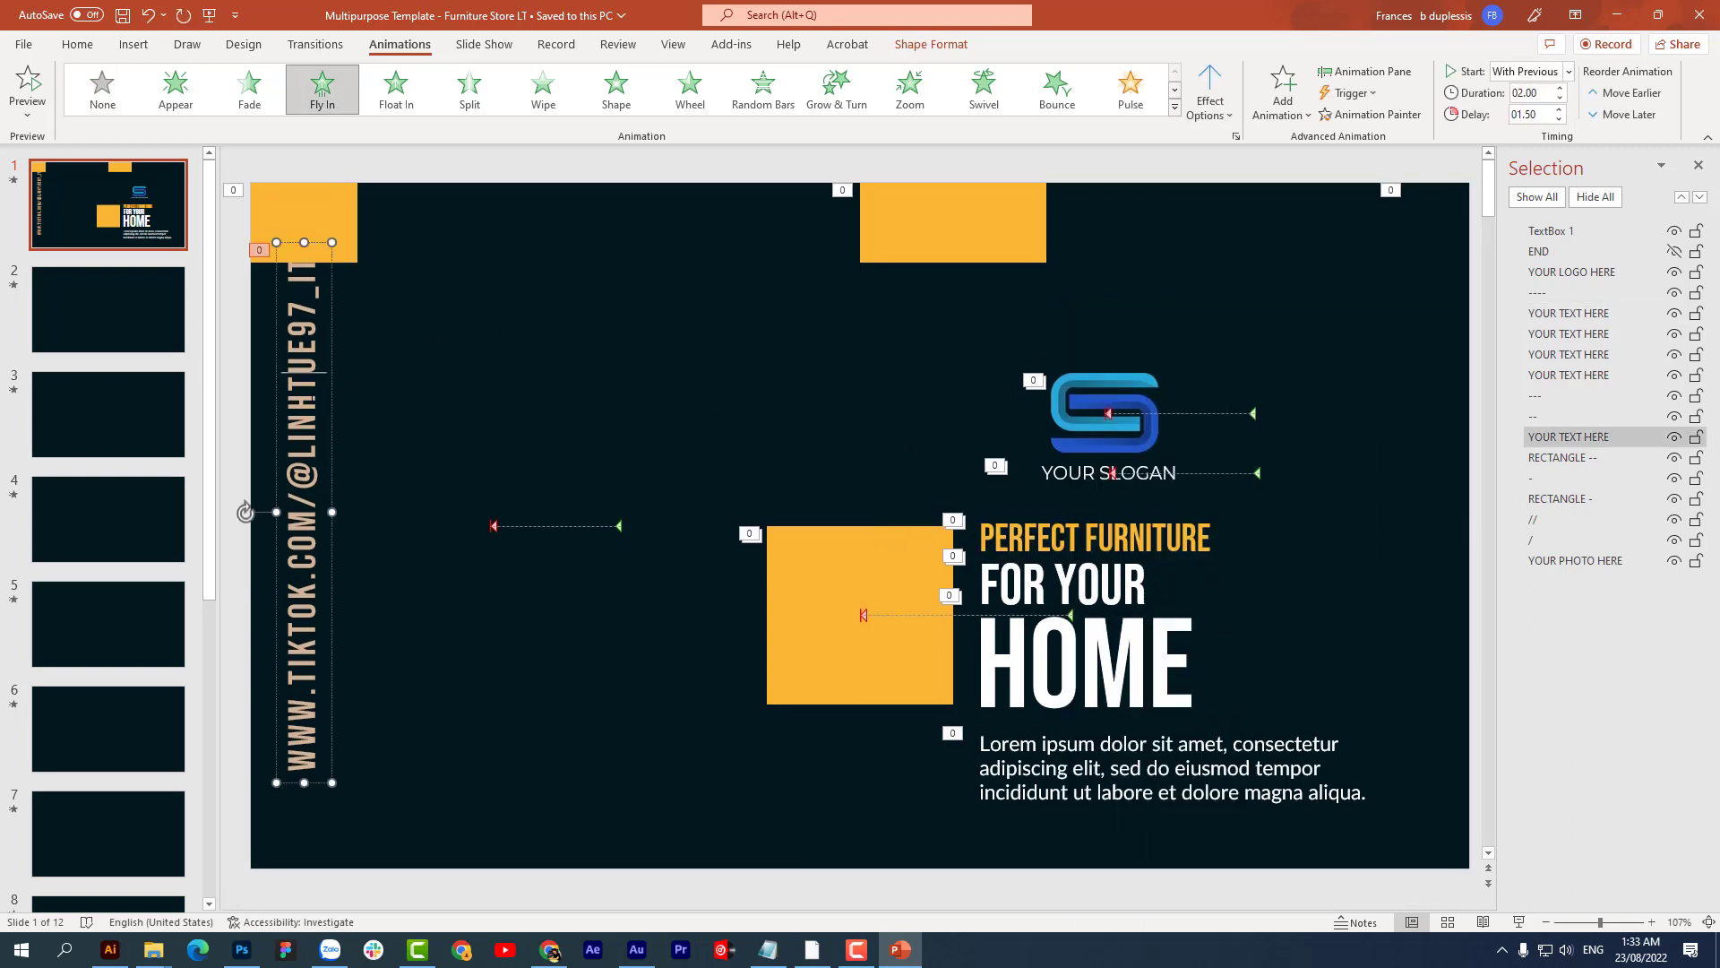
pyautogui.rightClick(311, 390)
pyautogui.click(491, 356)
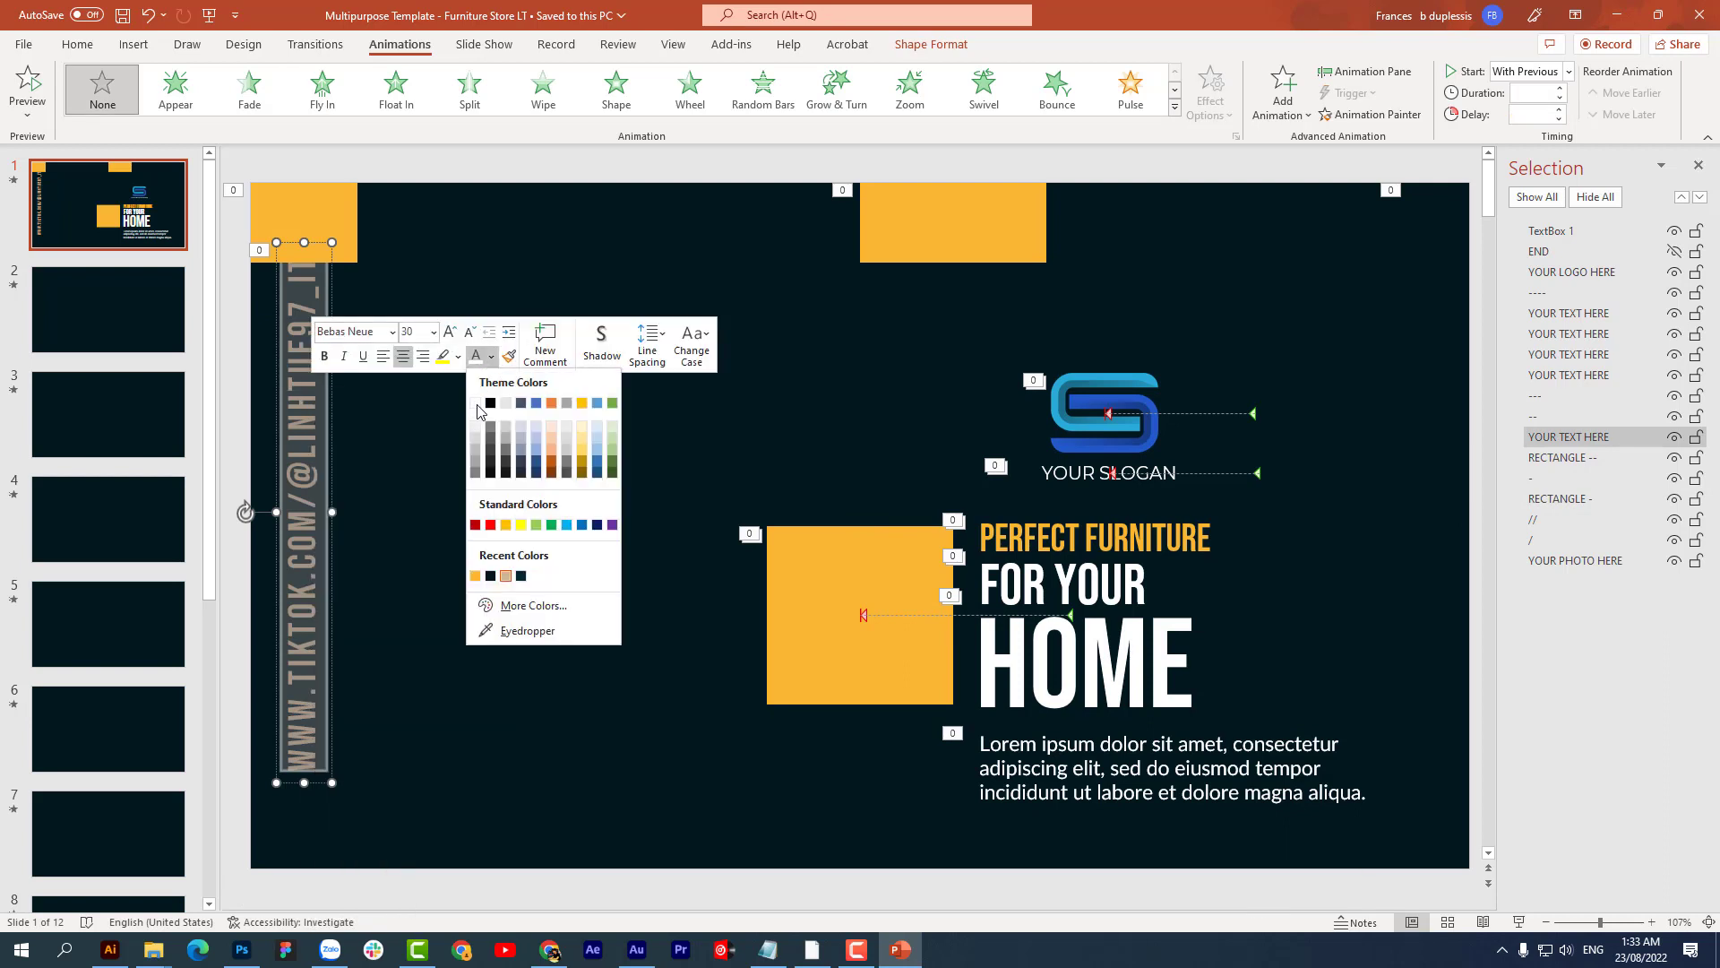
pyautogui.click(475, 403)
pyautogui.click(456, 419)
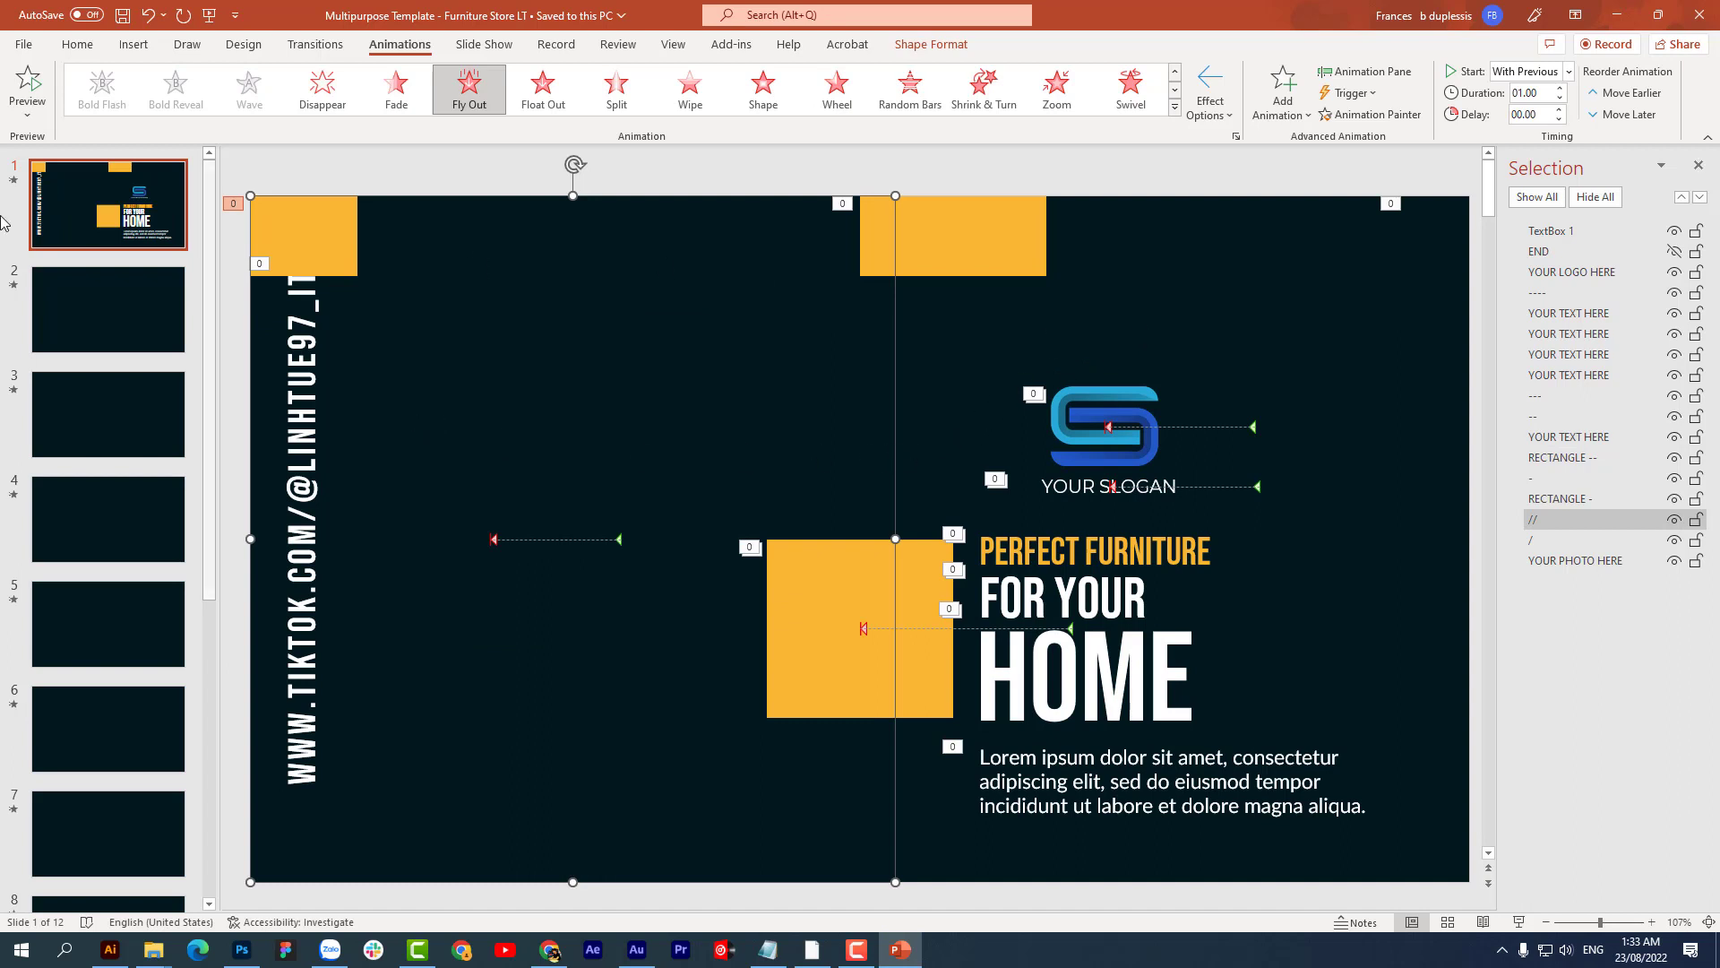
# Step: Preview the slide, then hide all objects with Hide All in the Selection Pane
pyautogui.click(14, 181)
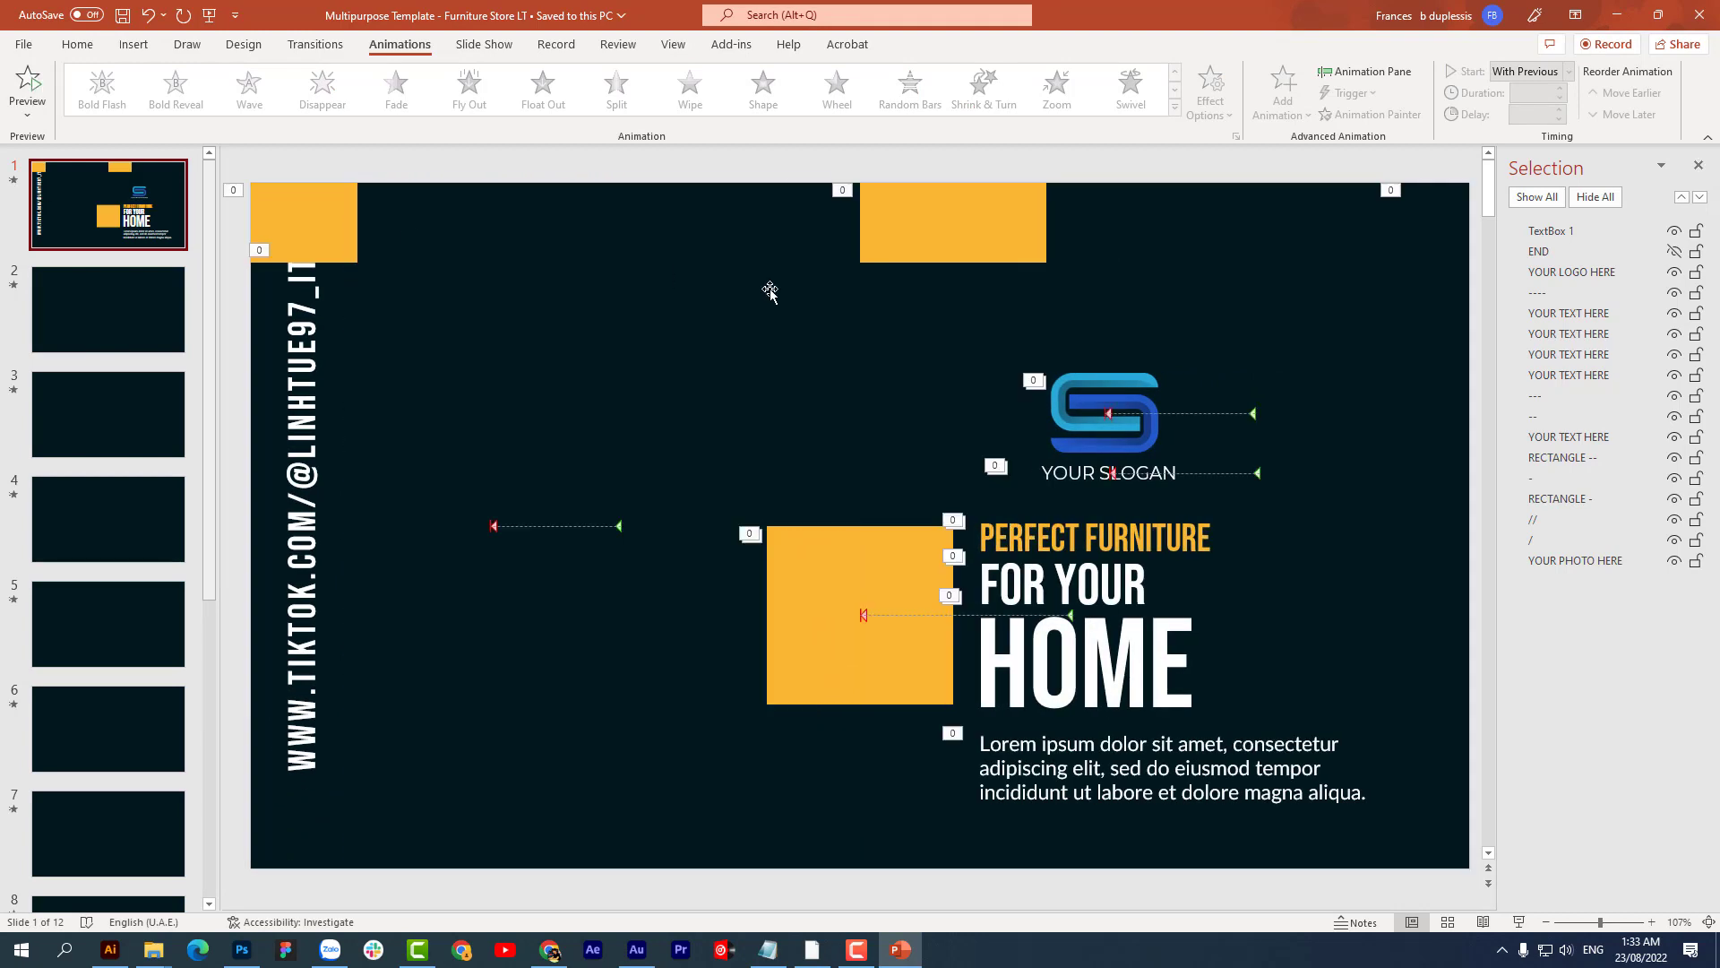
pyautogui.click(1534, 563)
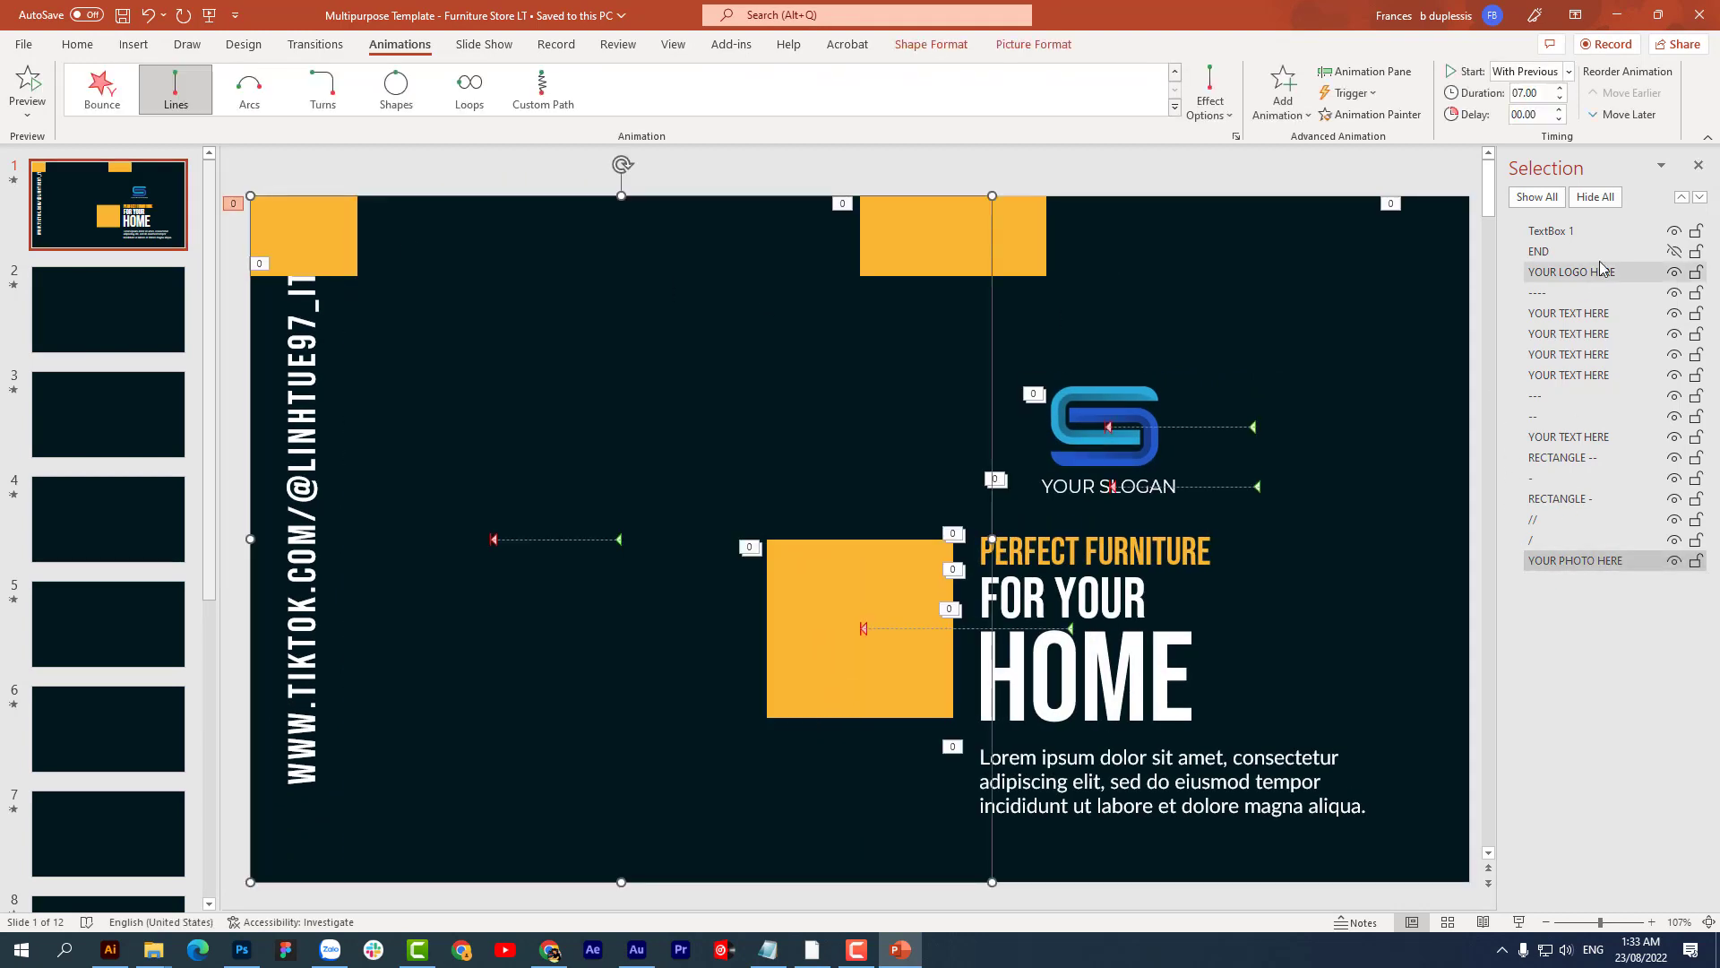
pyautogui.click(1595, 196)
# Step: Fill the photo placeholder with the living-room and open-kitchen image from the BAI5 folder
pyautogui.click(1673, 561)
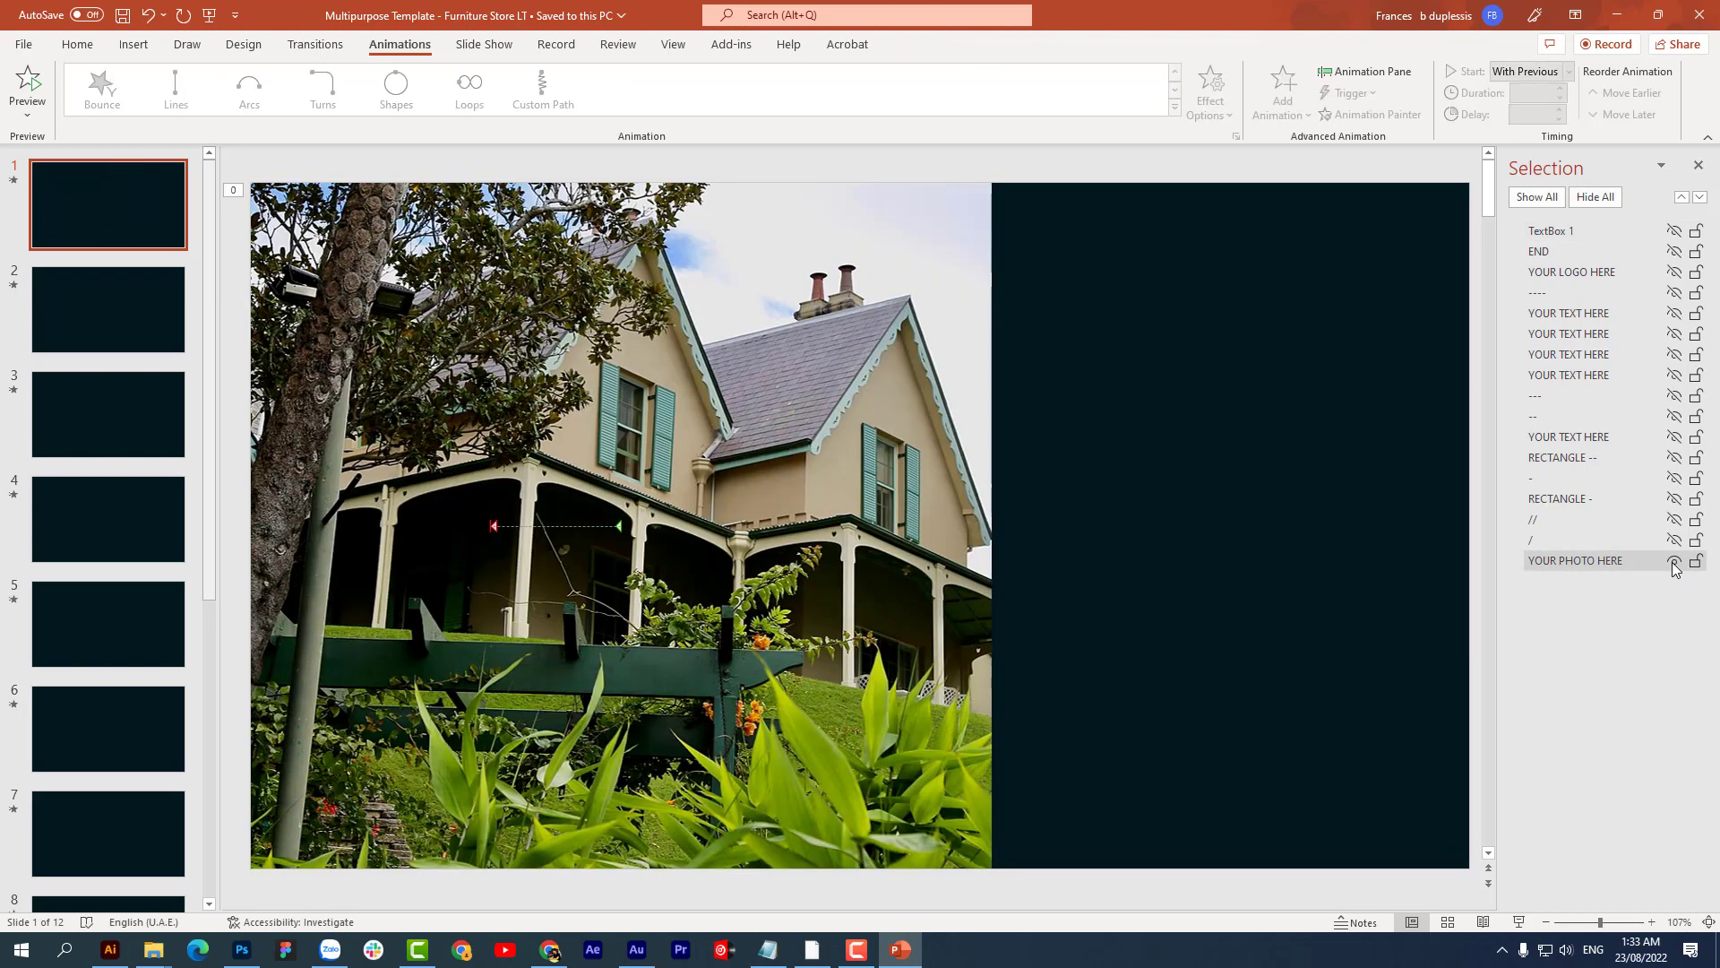
pyautogui.click(755, 338)
pyautogui.rightClick(756, 338)
pyautogui.click(813, 309)
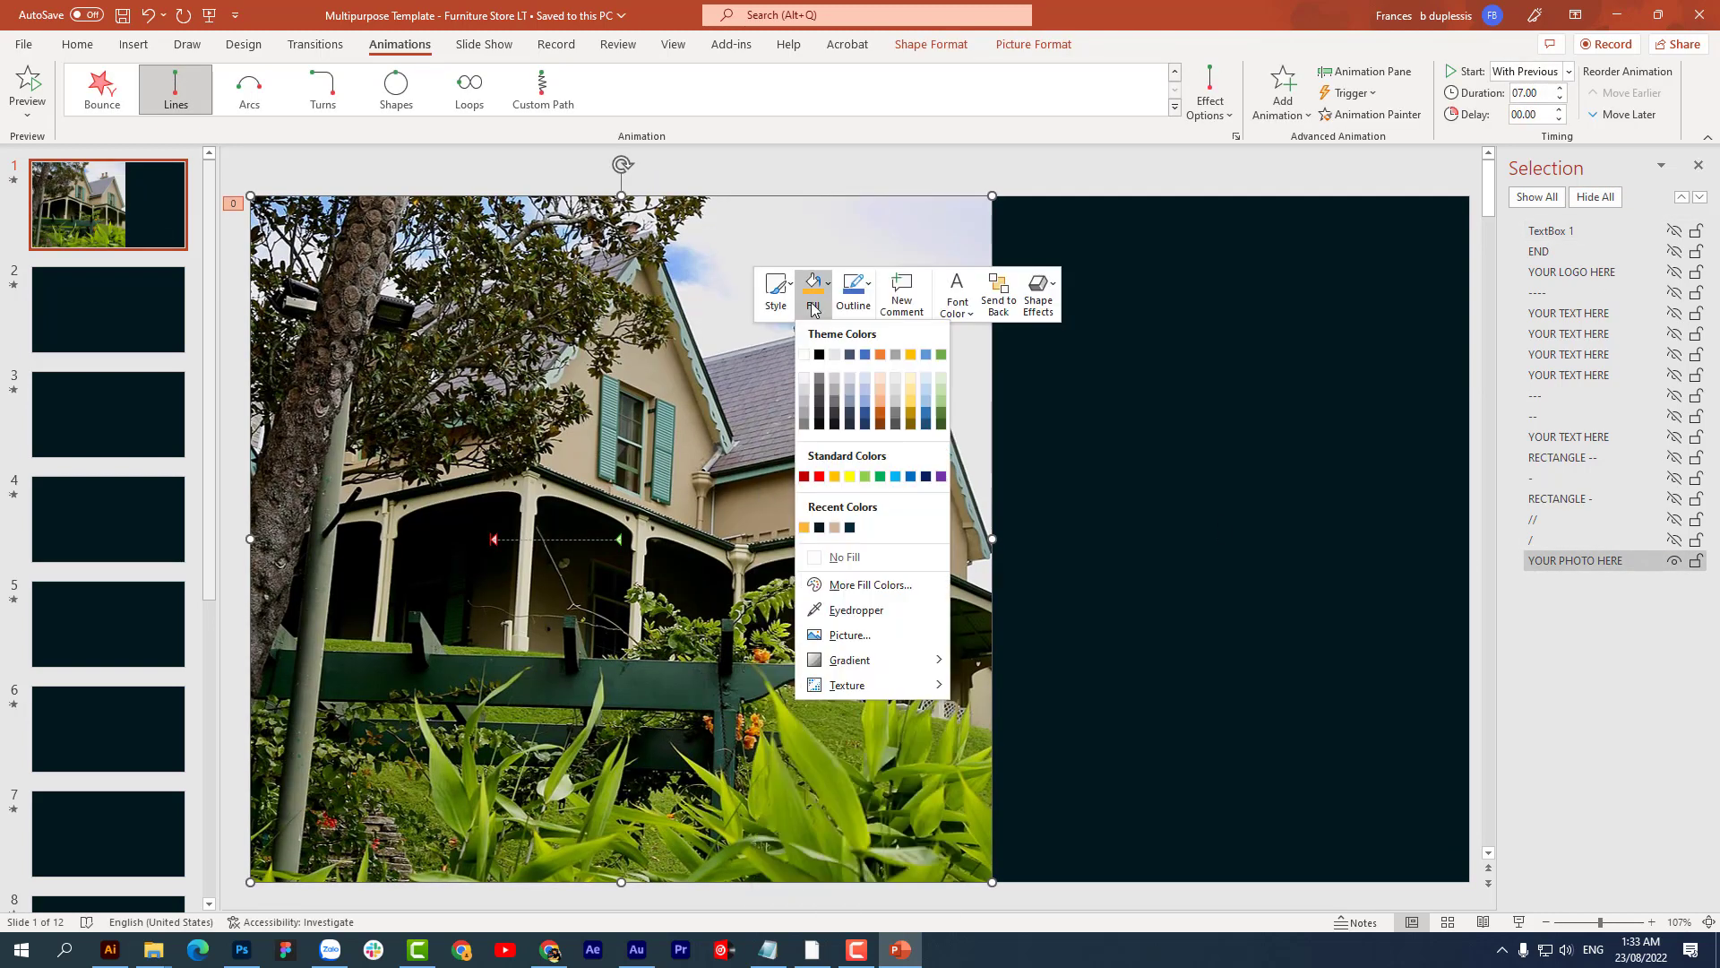
pyautogui.click(813, 309)
pyautogui.click(812, 309)
pyautogui.click(758, 340)
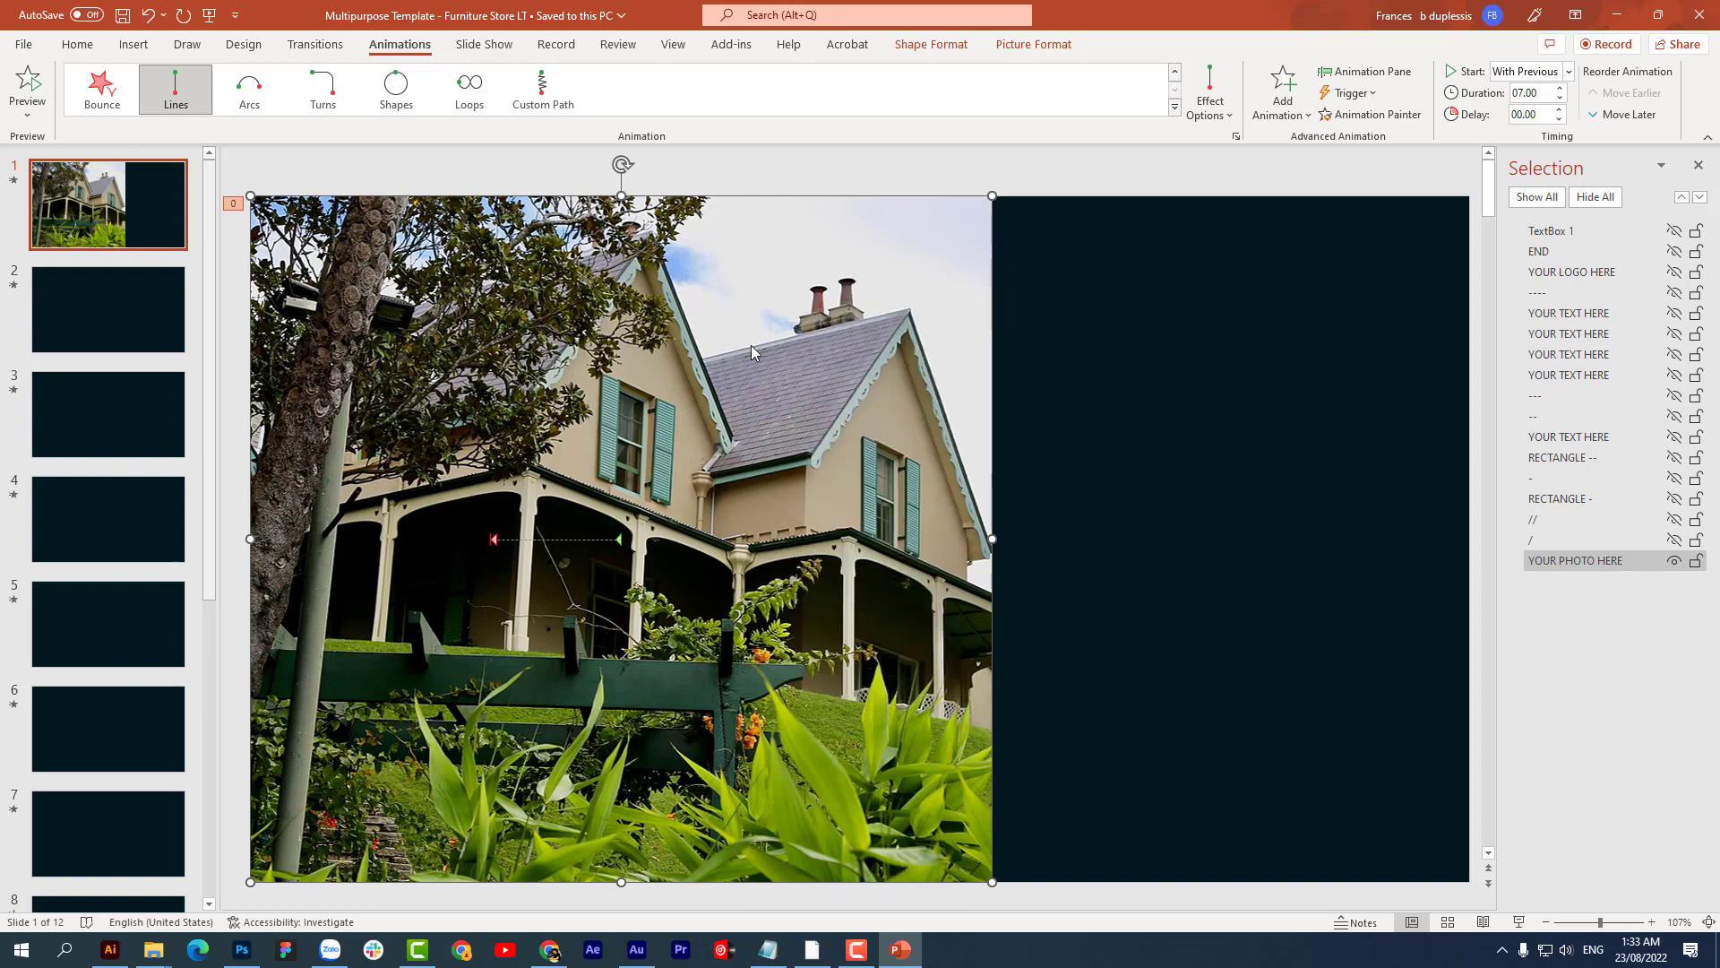
pyautogui.rightClick(755, 338)
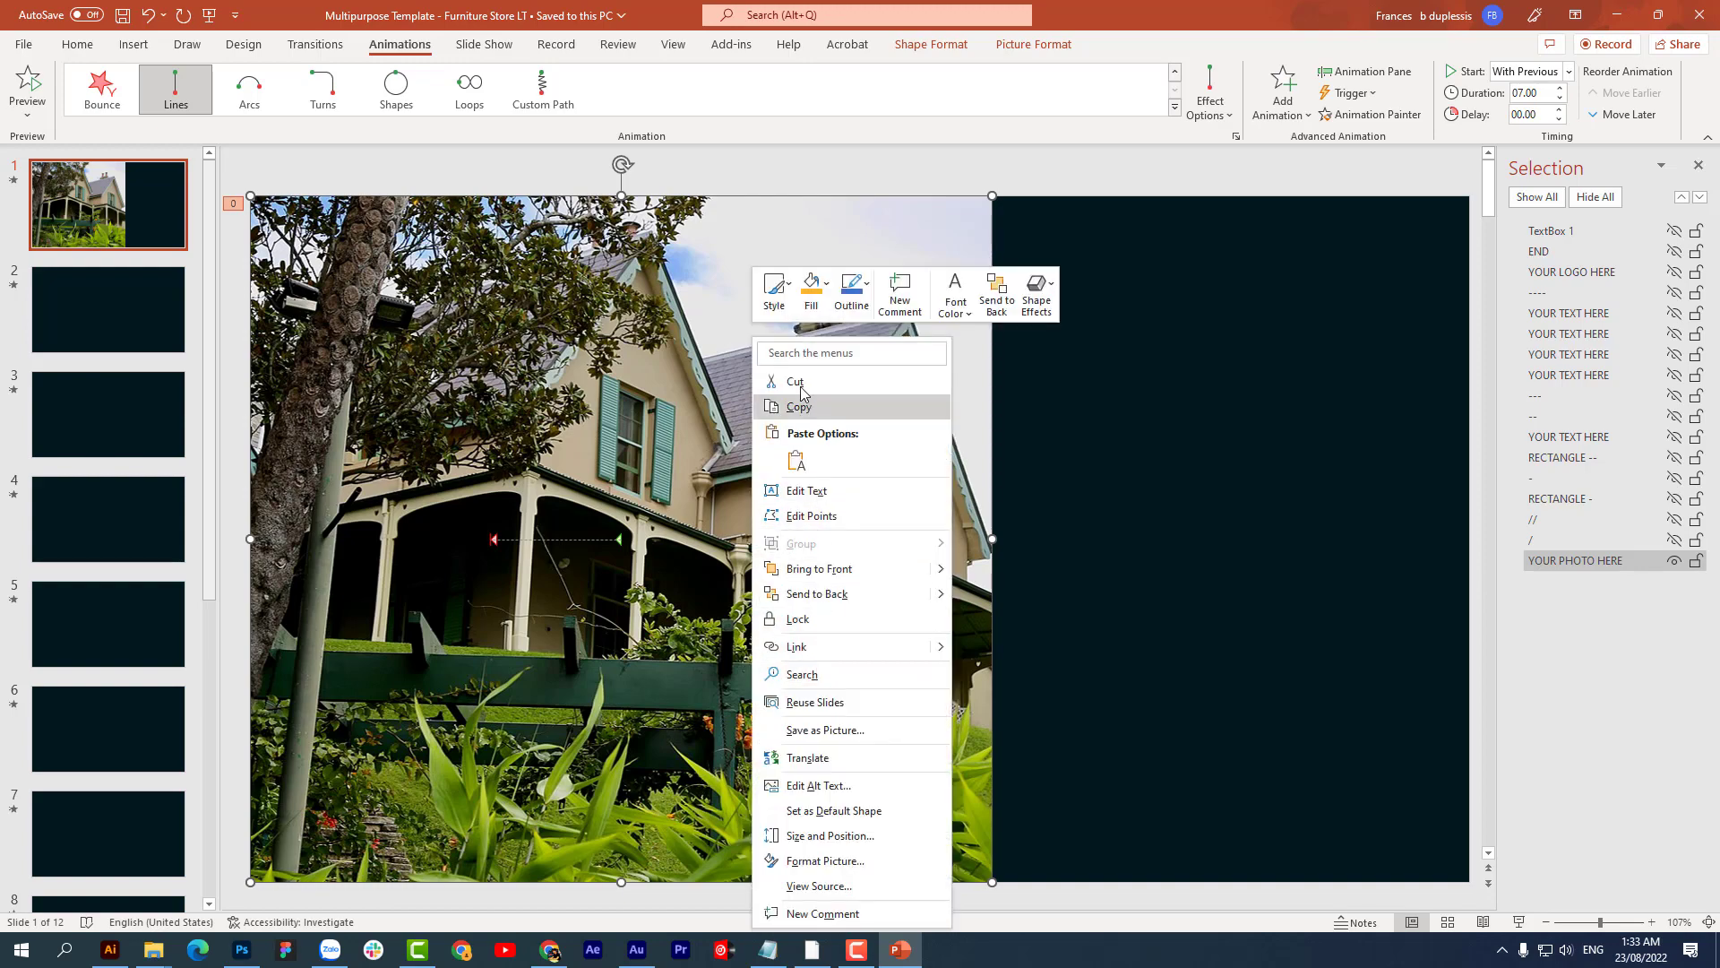
pyautogui.click(812, 295)
pyautogui.click(847, 635)
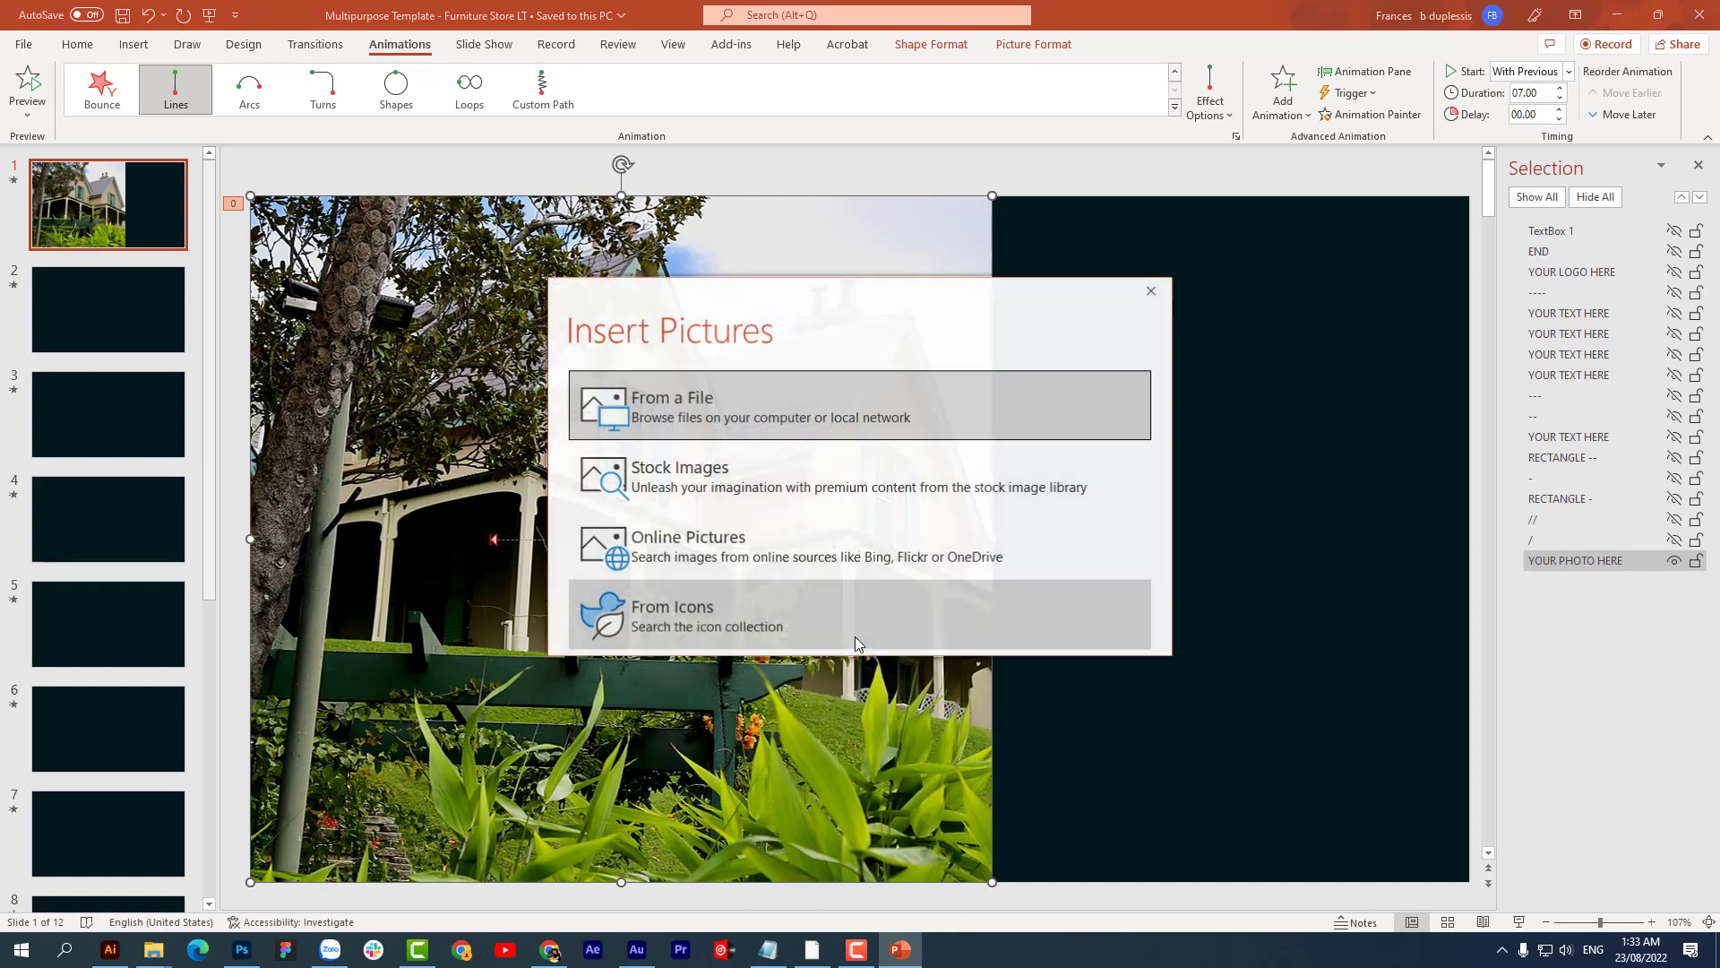
pyautogui.click(779, 394)
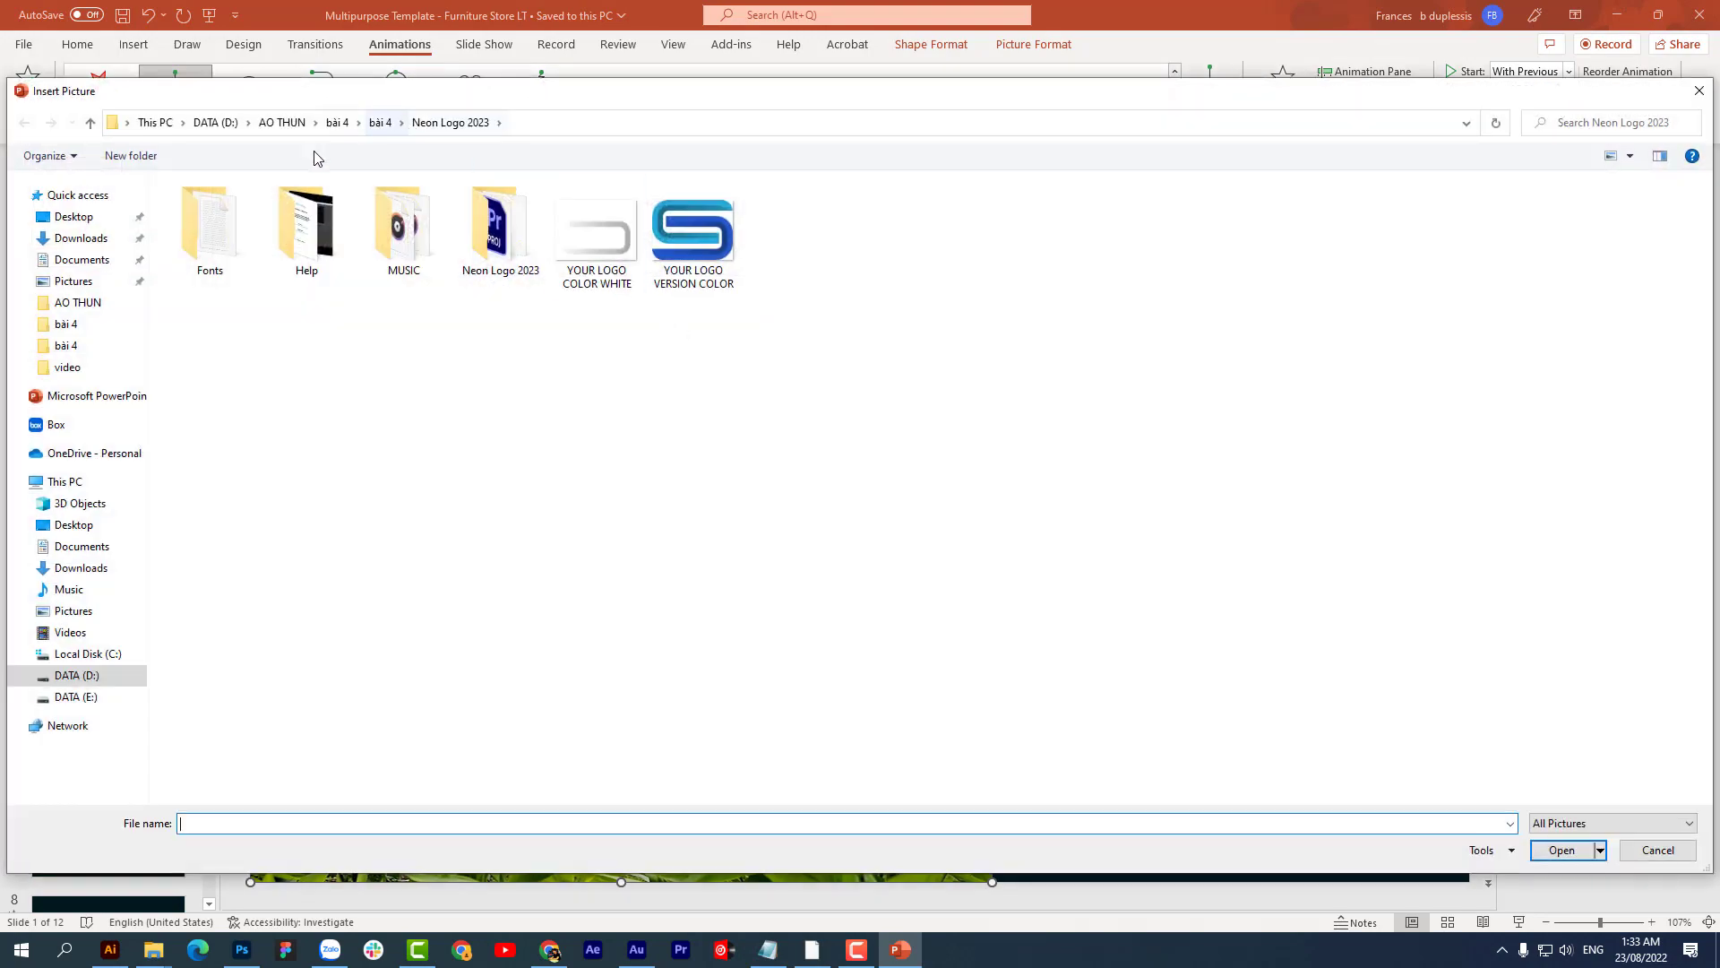
pyautogui.click(282, 122)
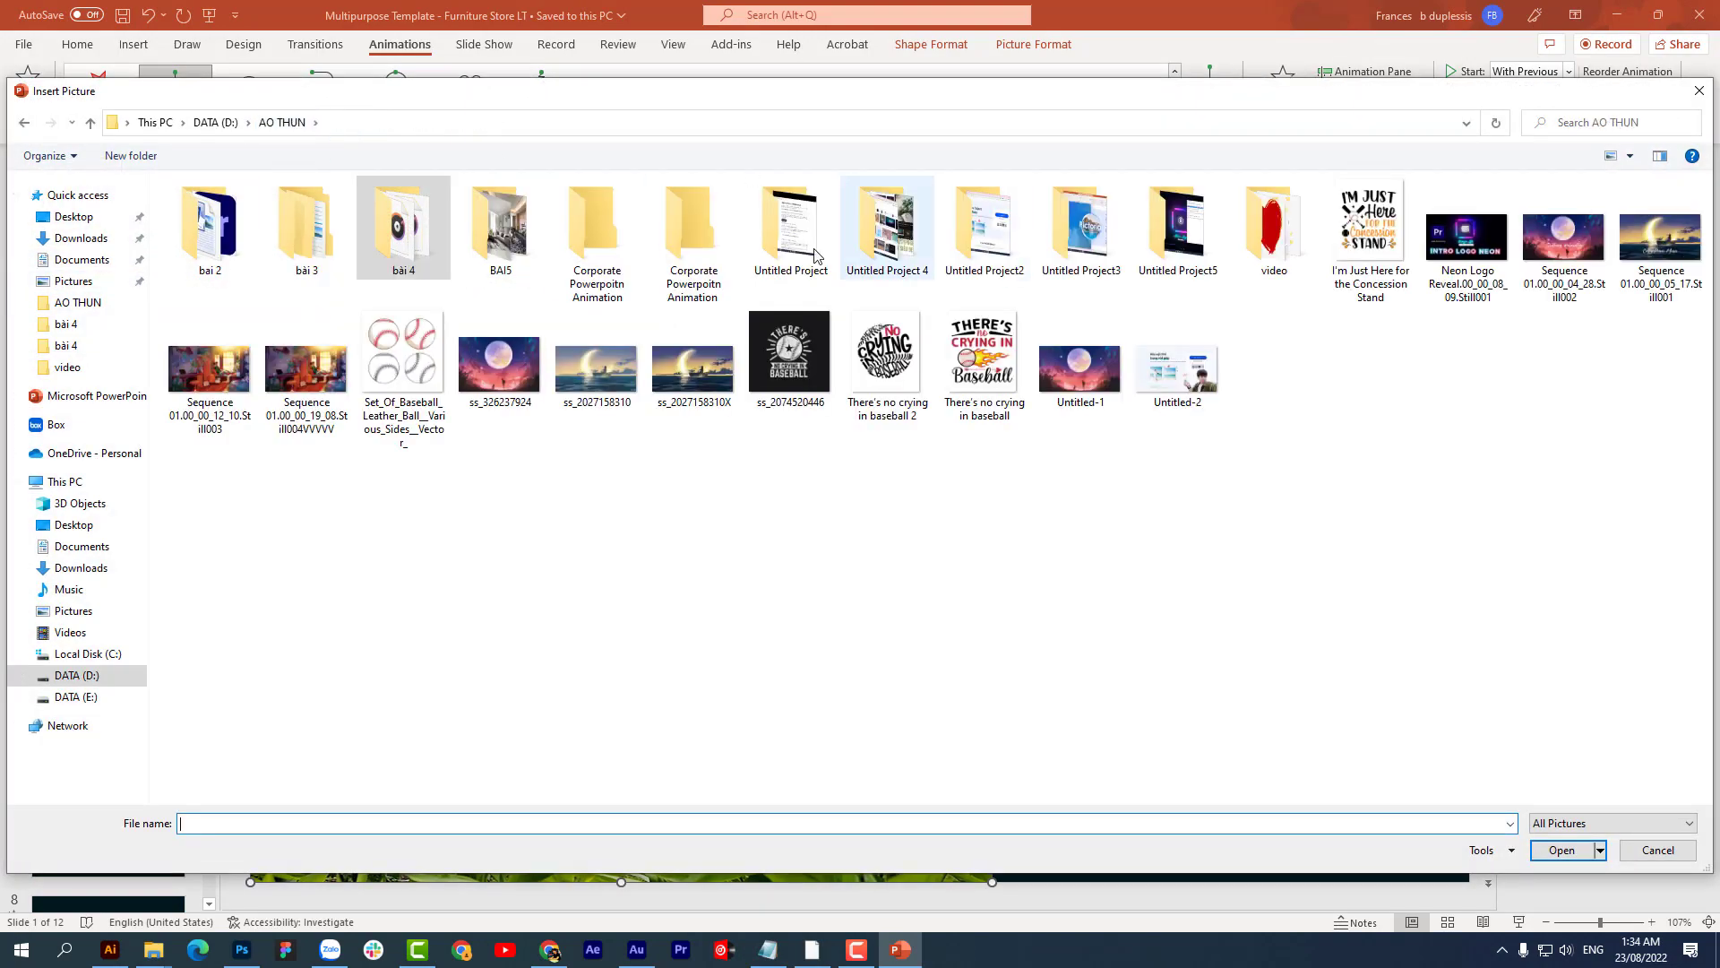
pyautogui.doubleClick(526, 219)
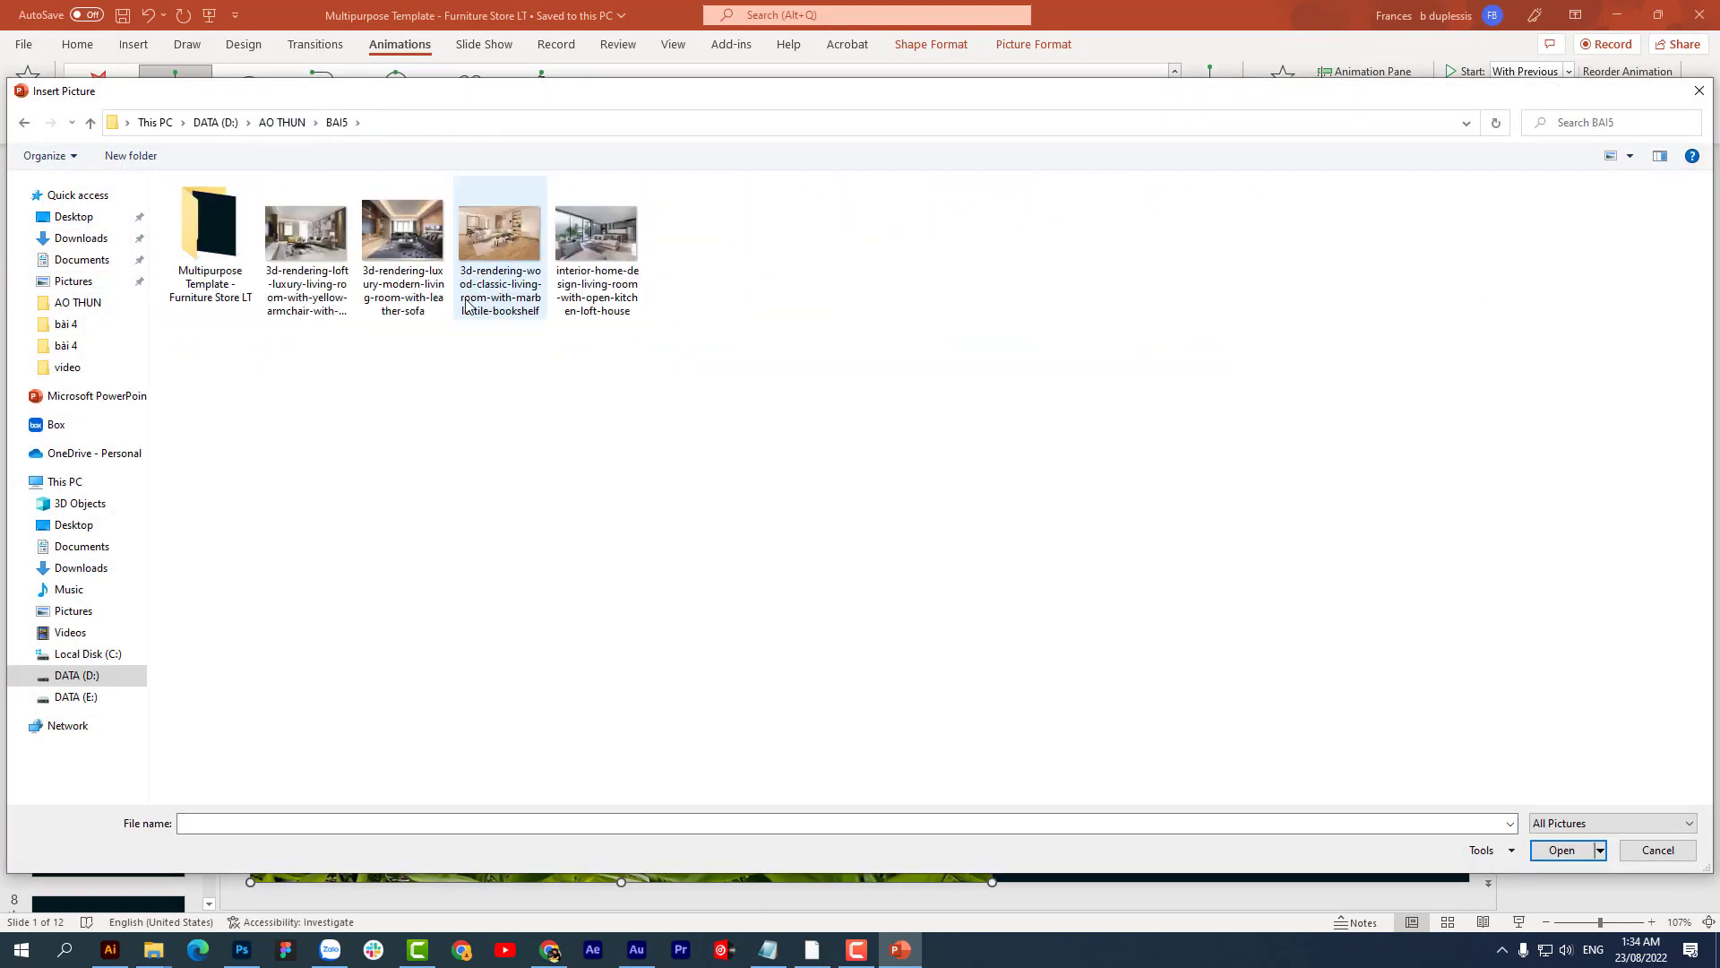
pyautogui.doubleClick(616, 233)
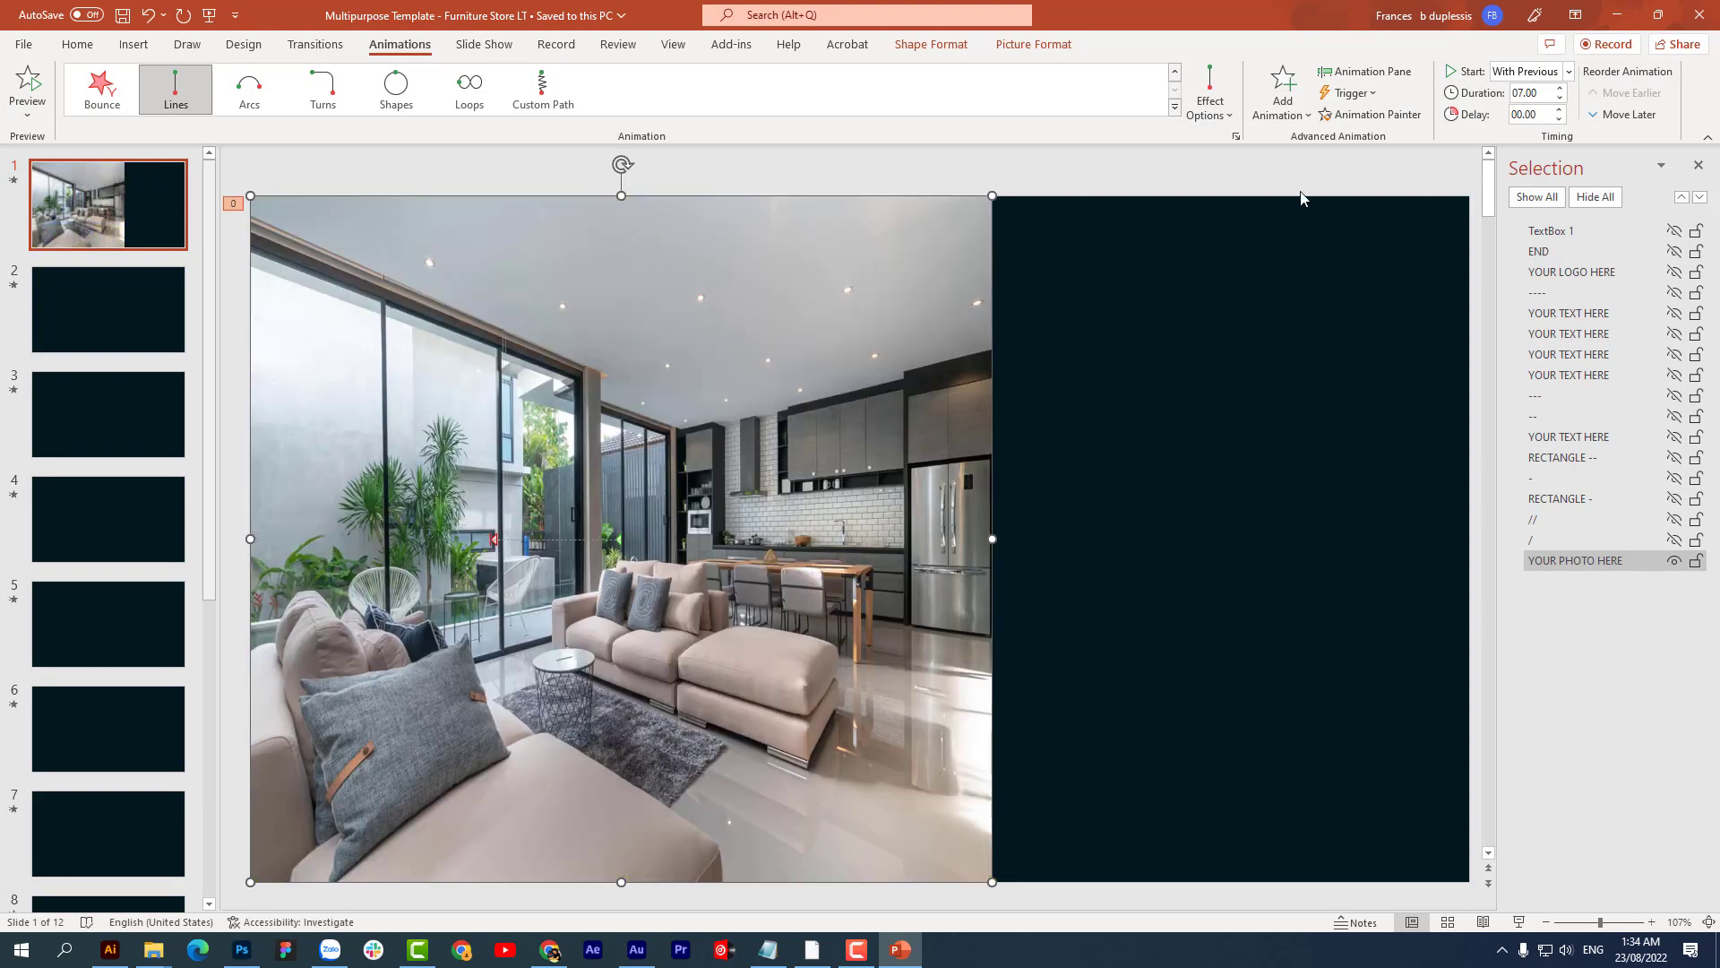
# Step: Crop the interior image to Fill and nudge it slightly upward in its frame
pyautogui.click(1033, 44)
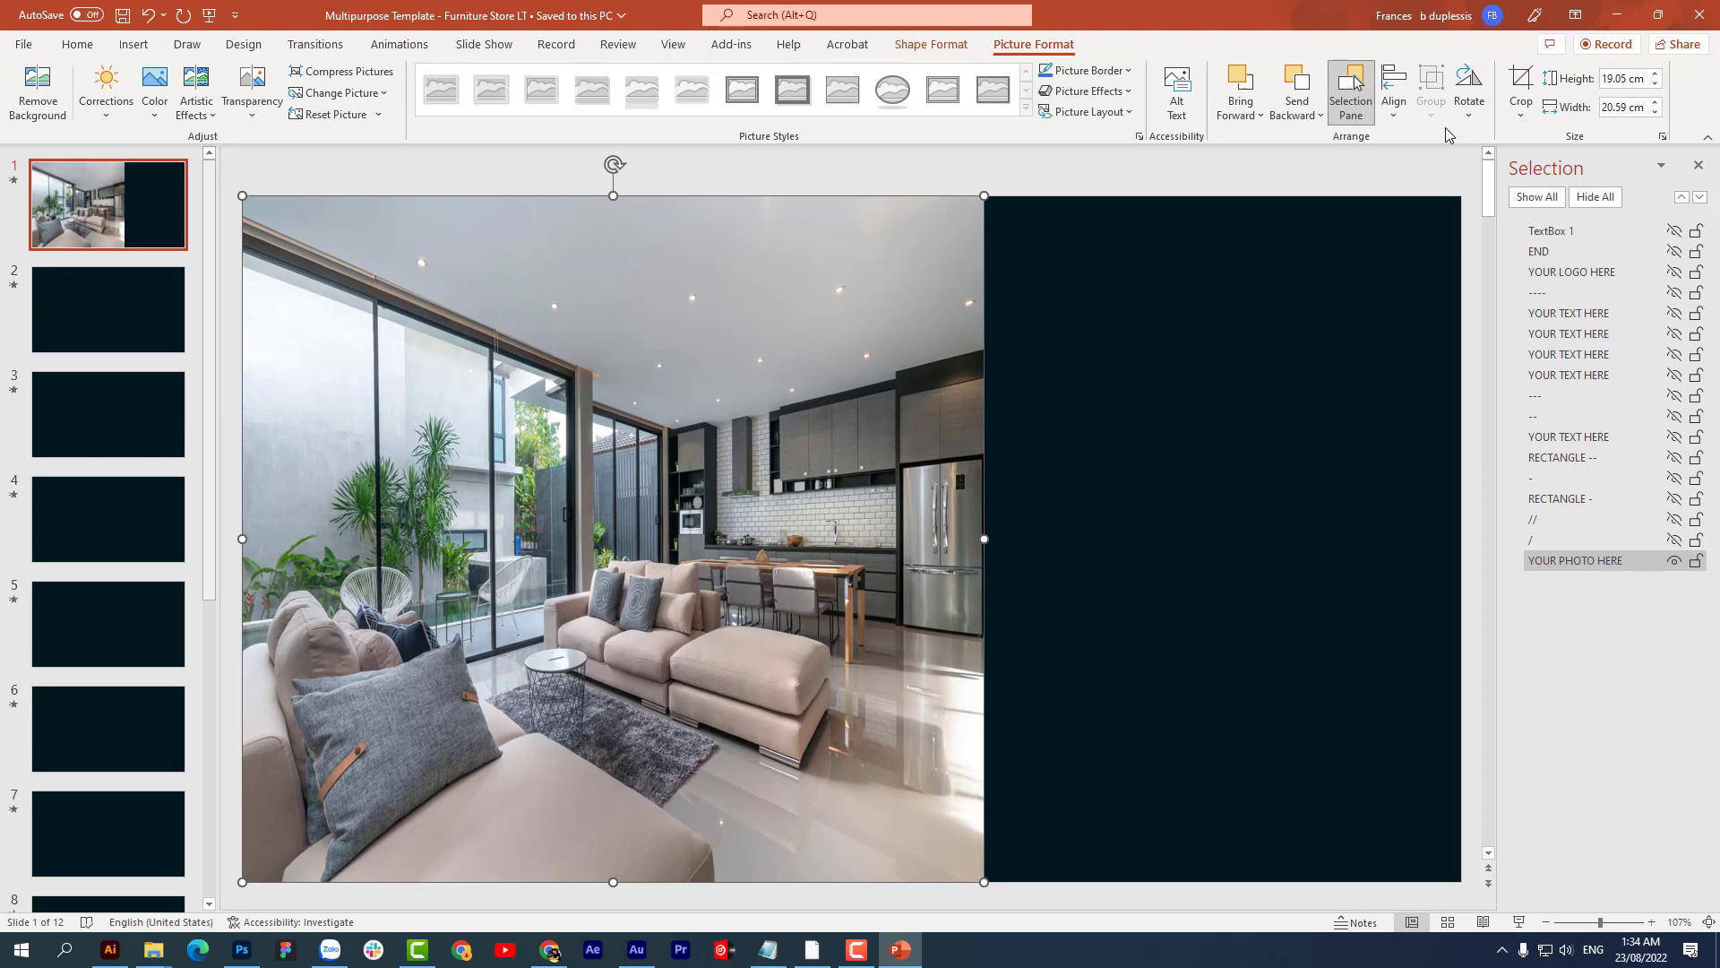
pyautogui.click(1521, 114)
pyautogui.click(1543, 215)
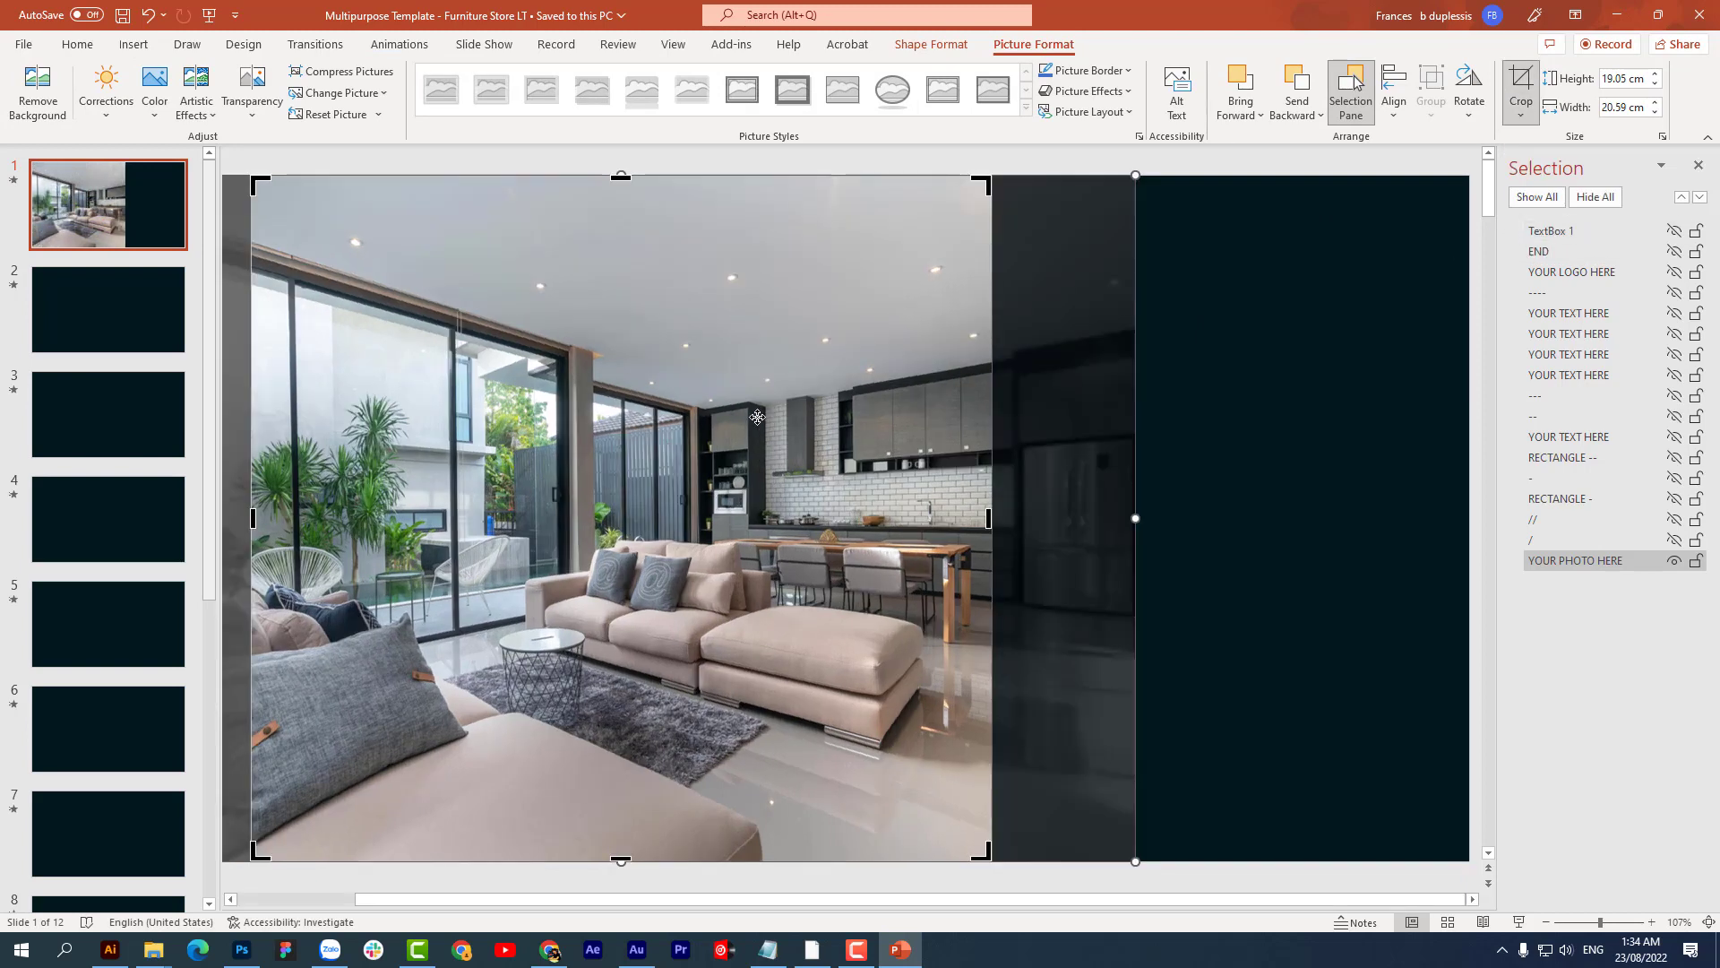
pyautogui.moveTo(718, 508); pyautogui.dragTo(717, 500)
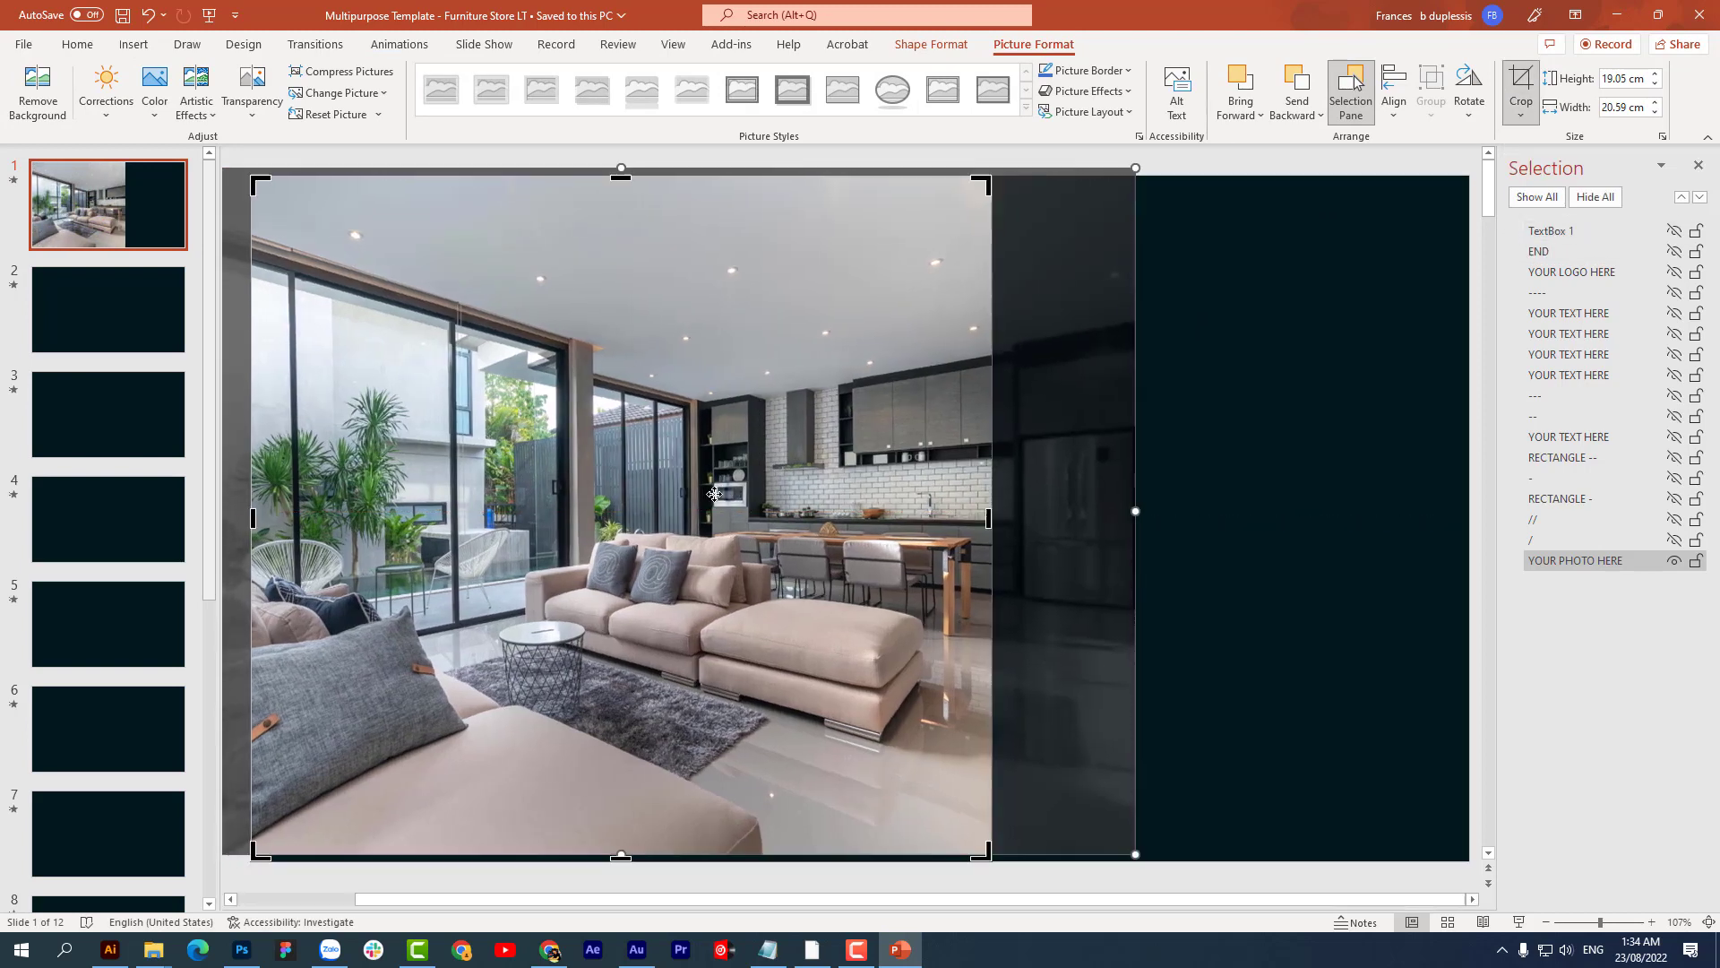
pyautogui.click(885, 162)
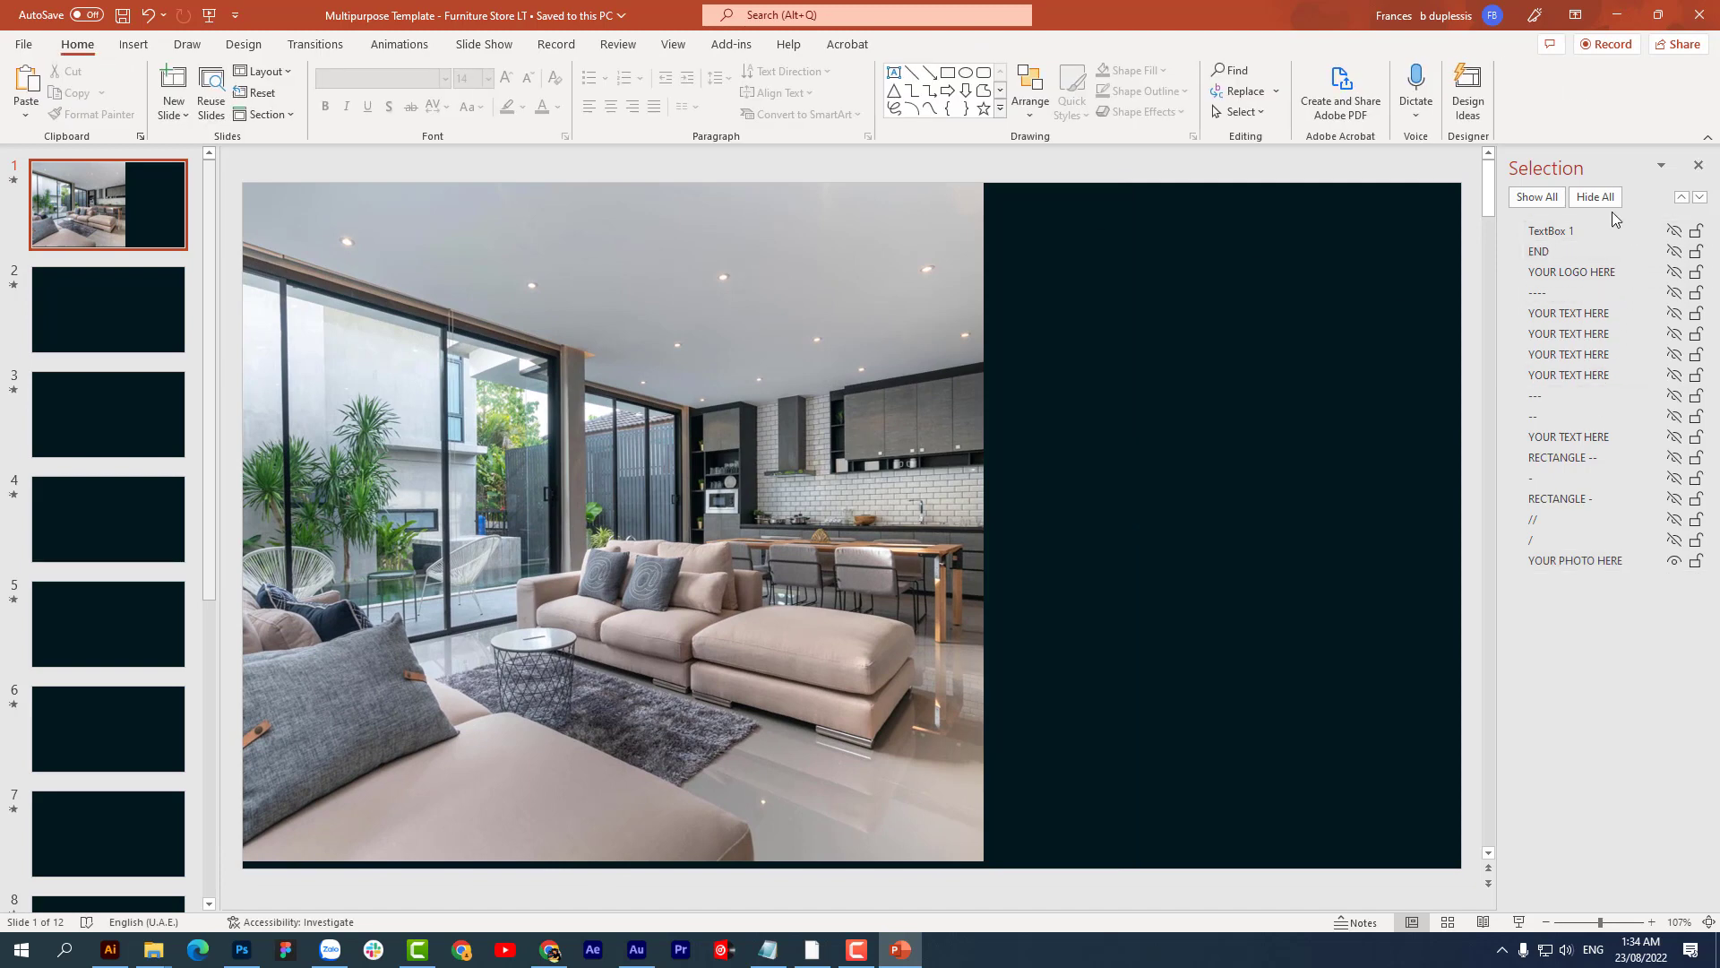
# Step: Show all objects, move TextBox 1 below END in the layer order, and preview the animation
pyautogui.click(1538, 197)
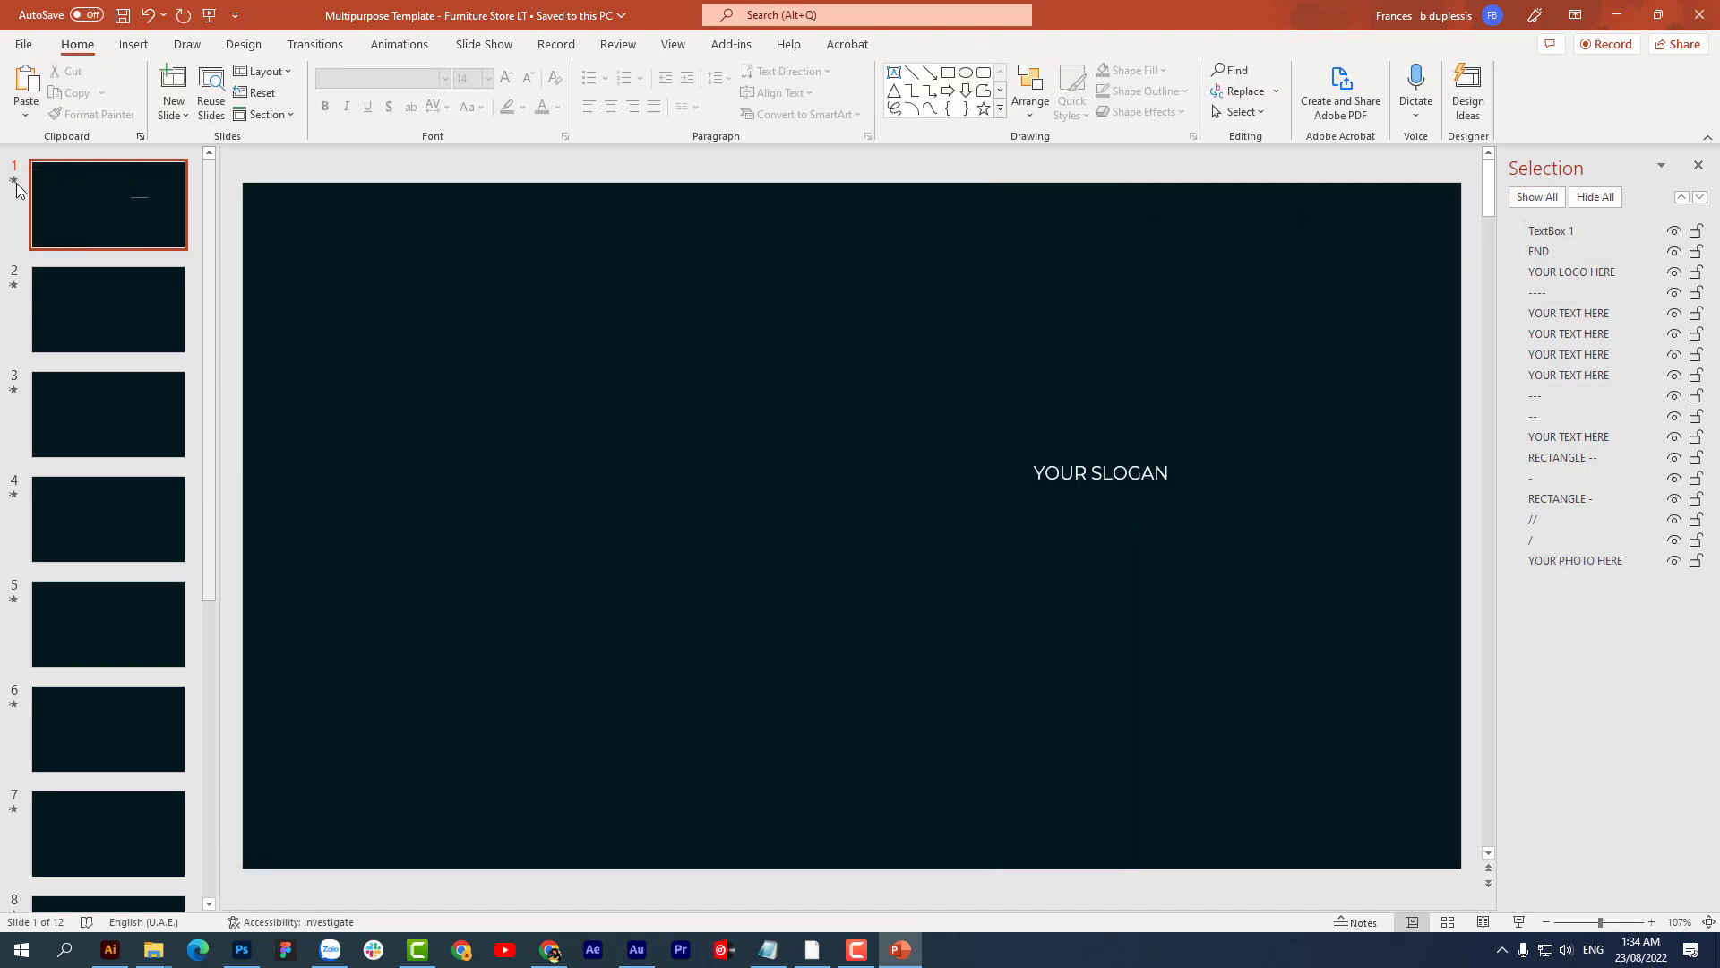
pyautogui.click(1079, 473)
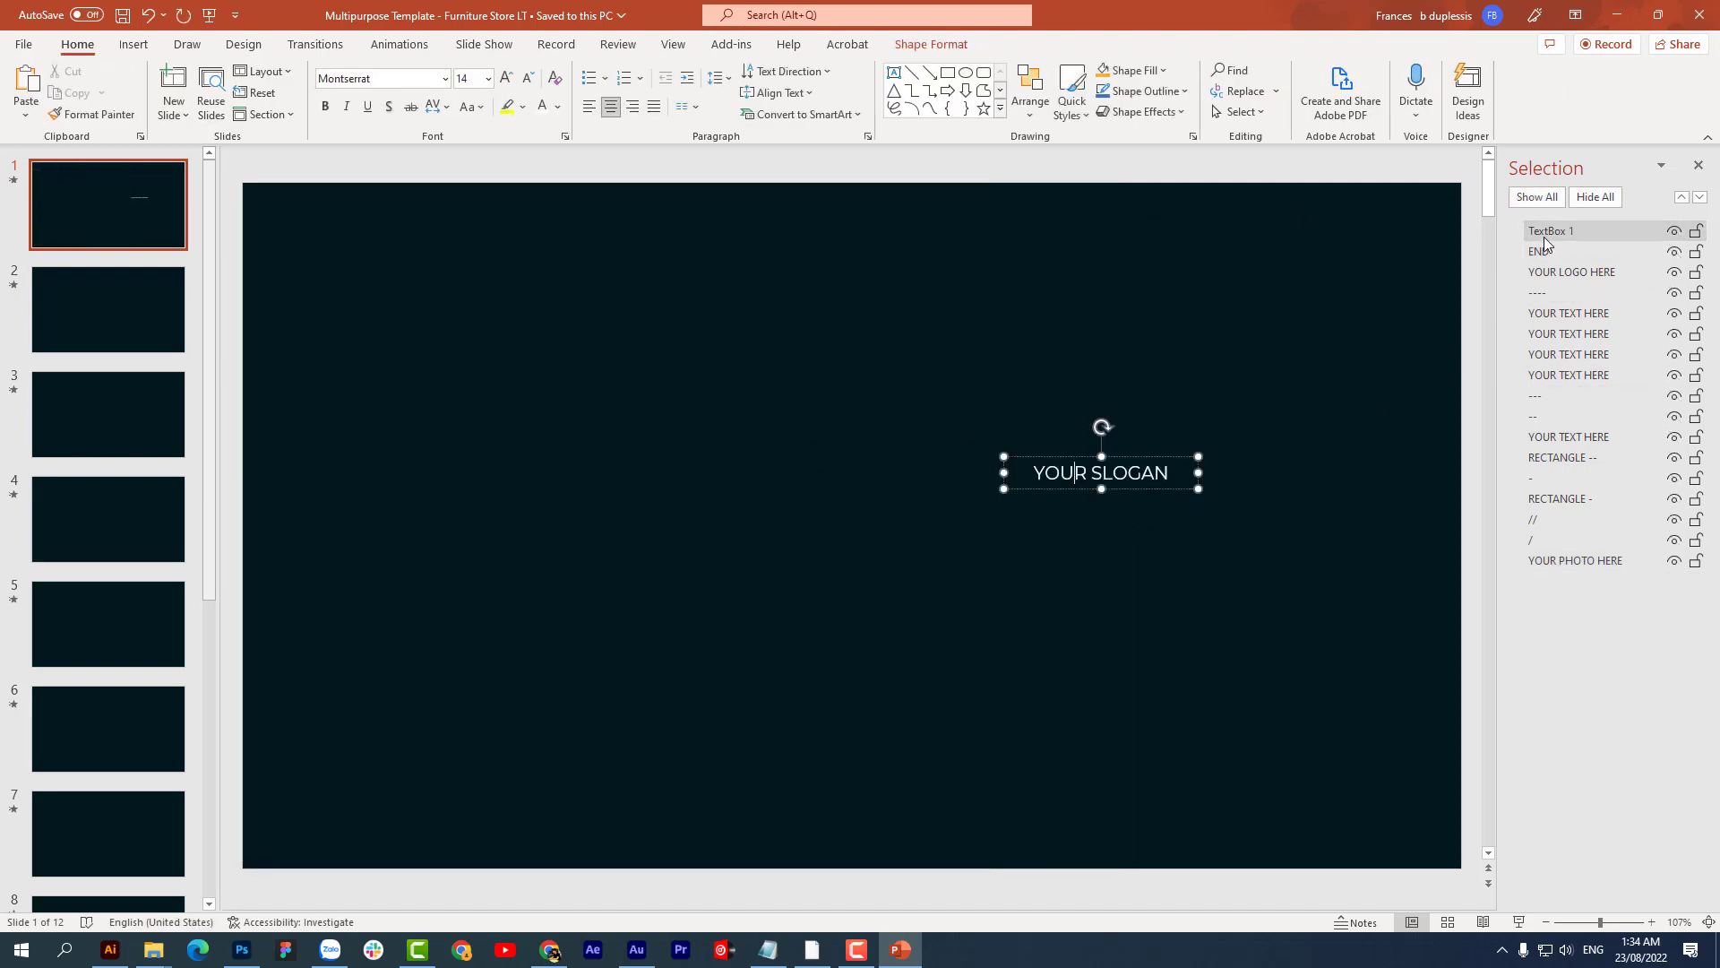
pyautogui.moveTo(1545, 234); pyautogui.dragTo(1544, 265)
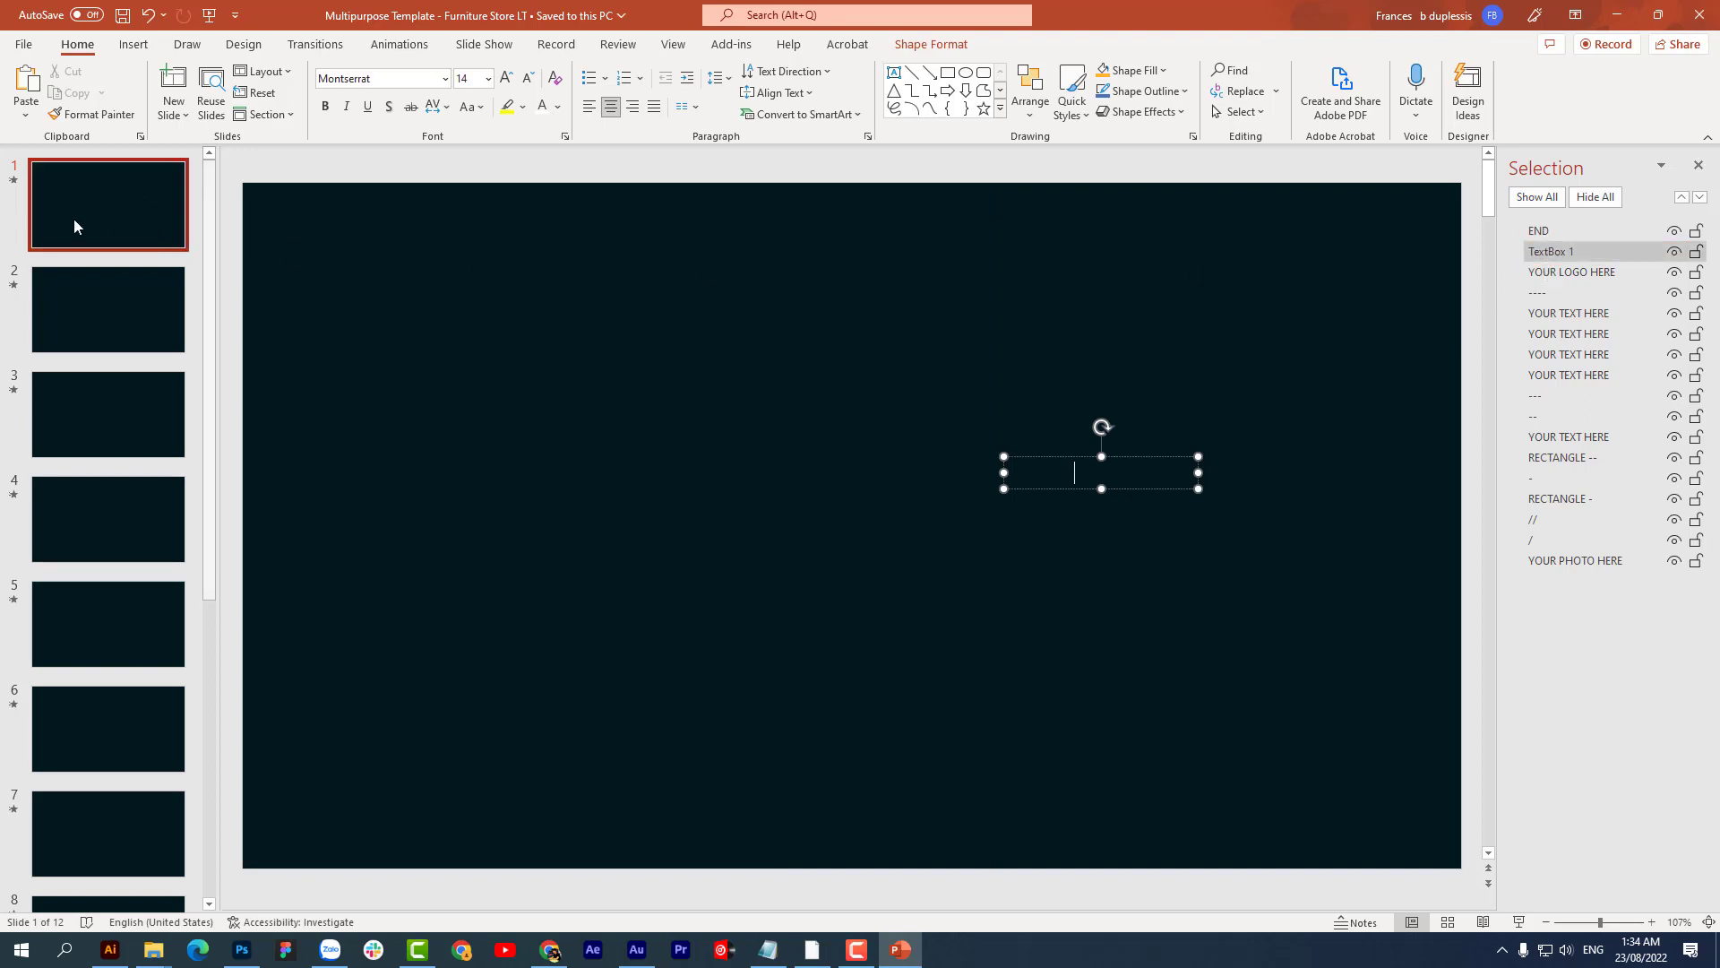
pyautogui.click(13, 184)
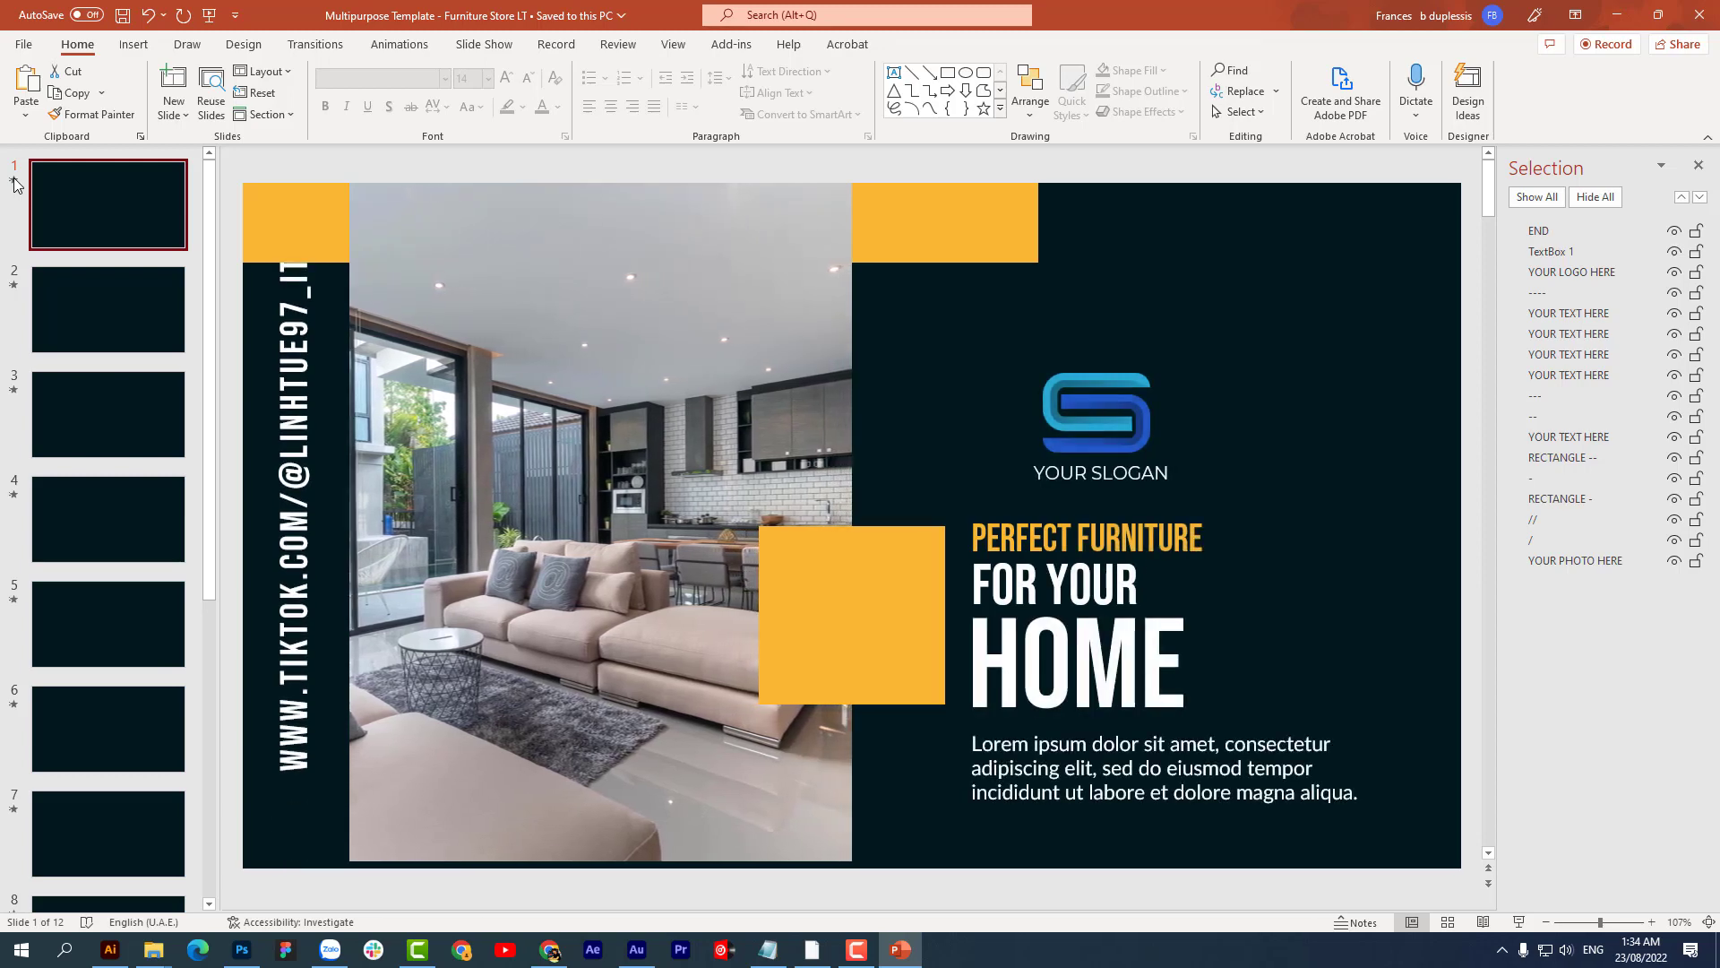
pyautogui.click(14, 182)
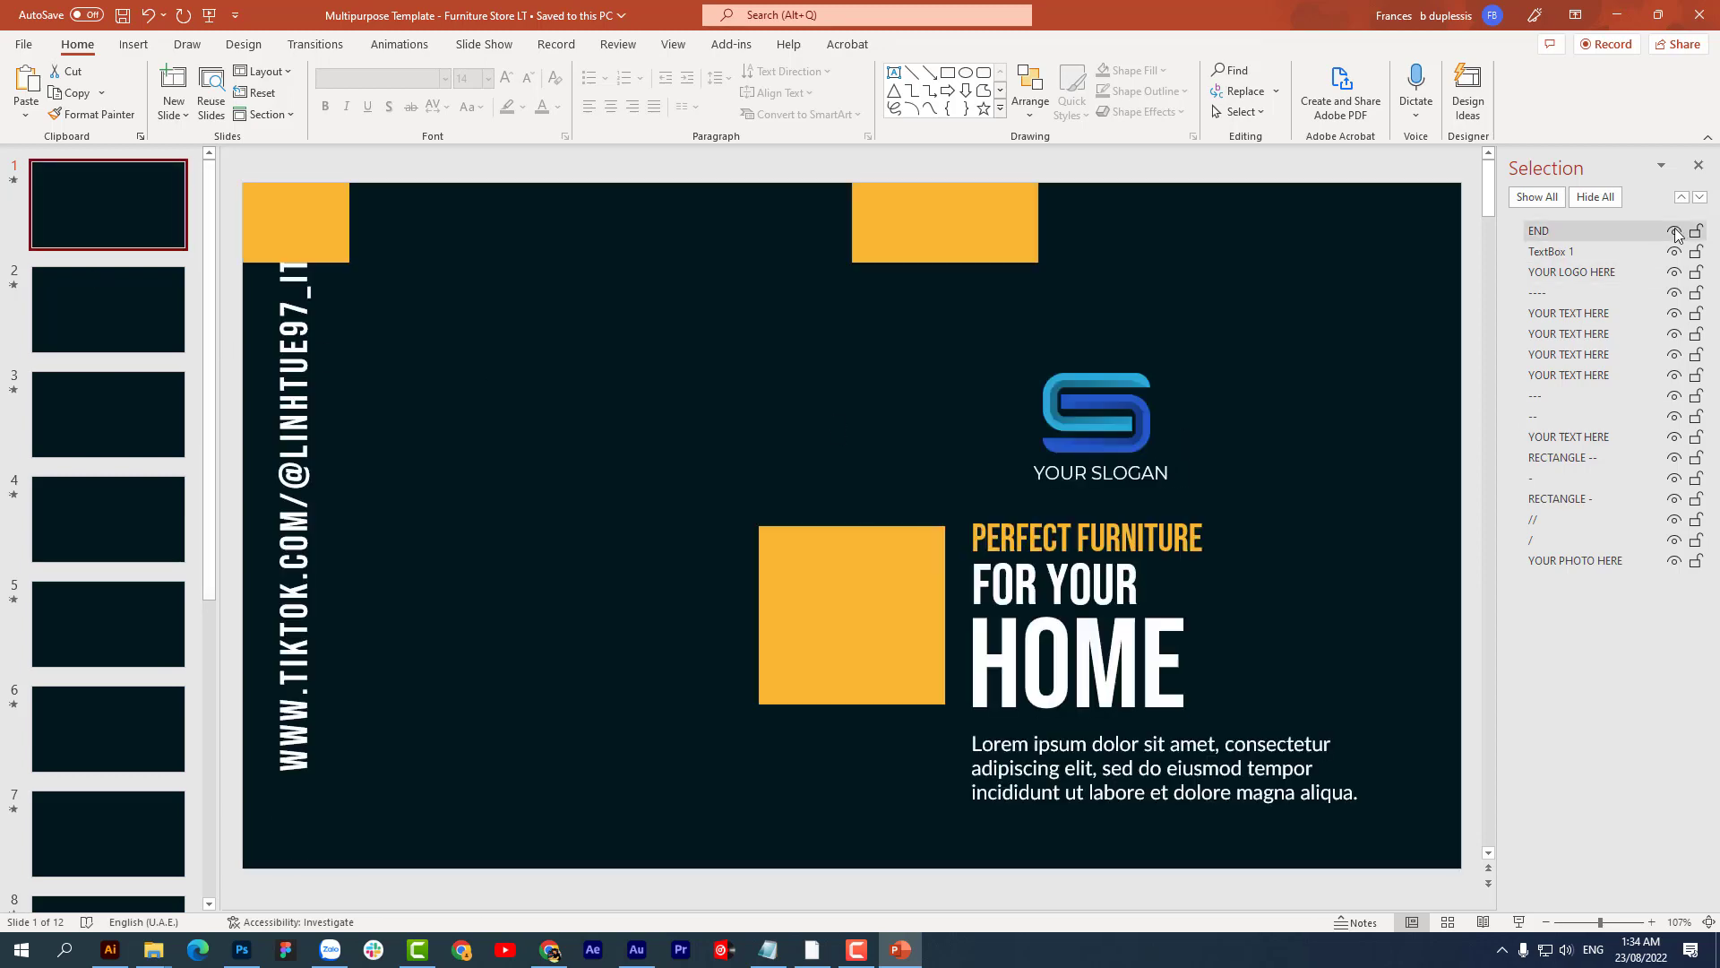
# Step: Set the vertical website address text to 28 pt, re-show END, and preview the animation
pyautogui.click(305, 354)
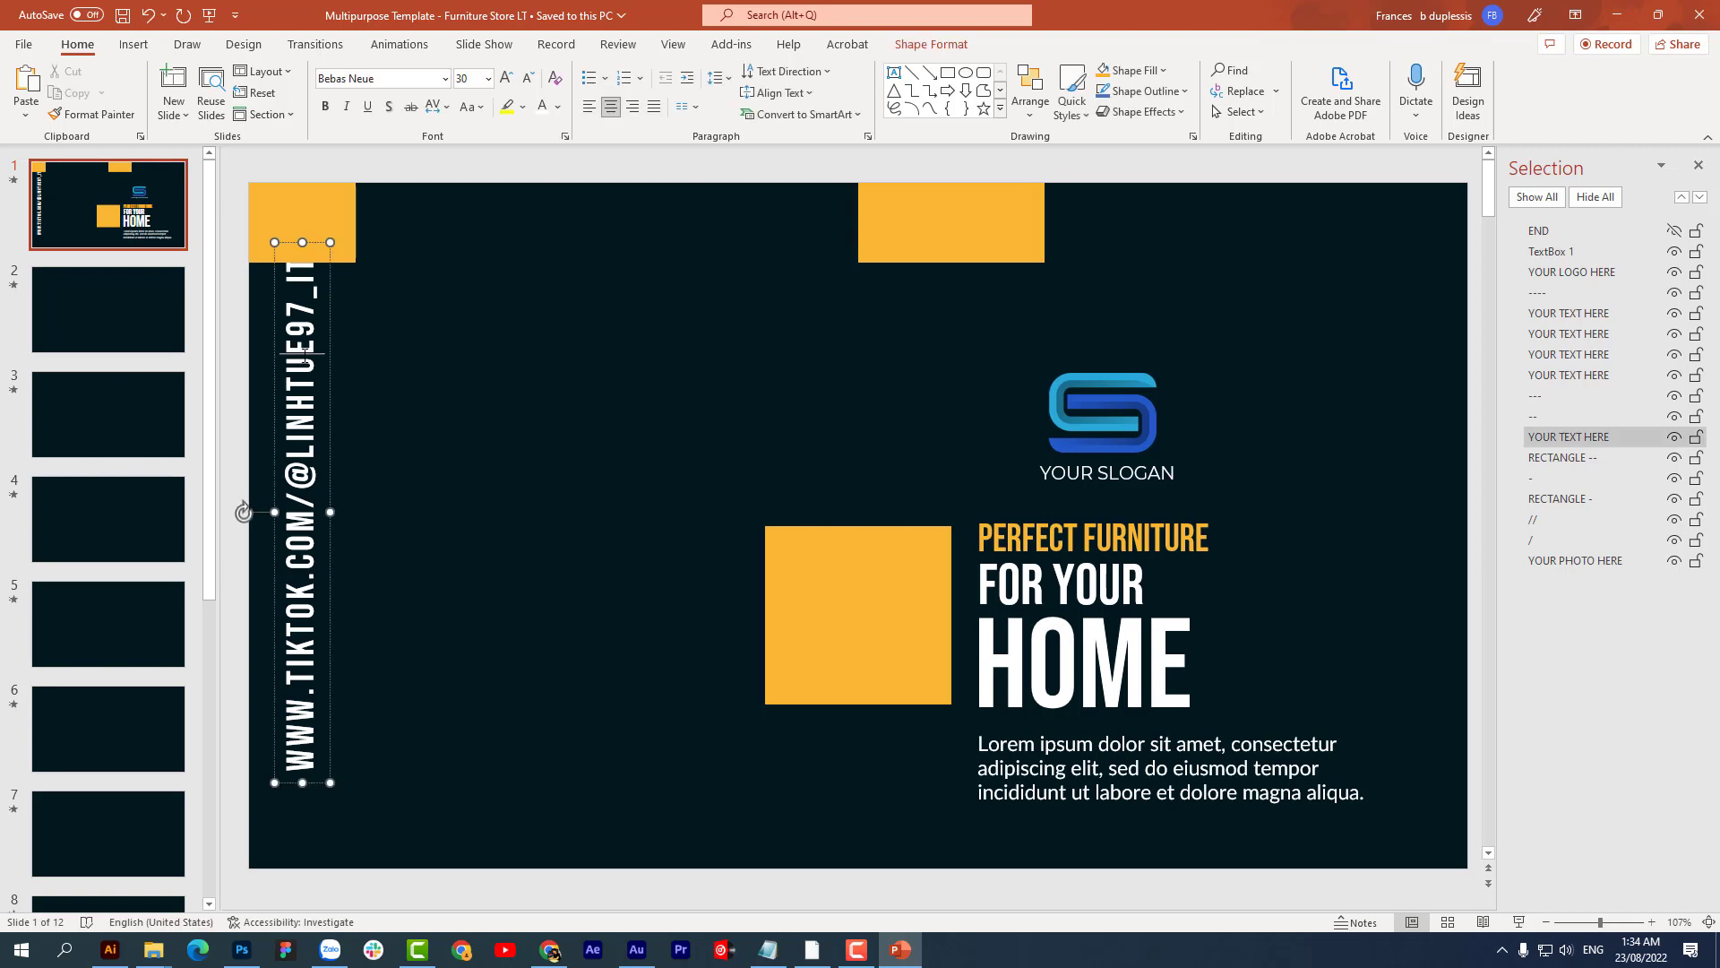
pyautogui.hotkey('ctrl', 'a')
pyautogui.click(489, 79)
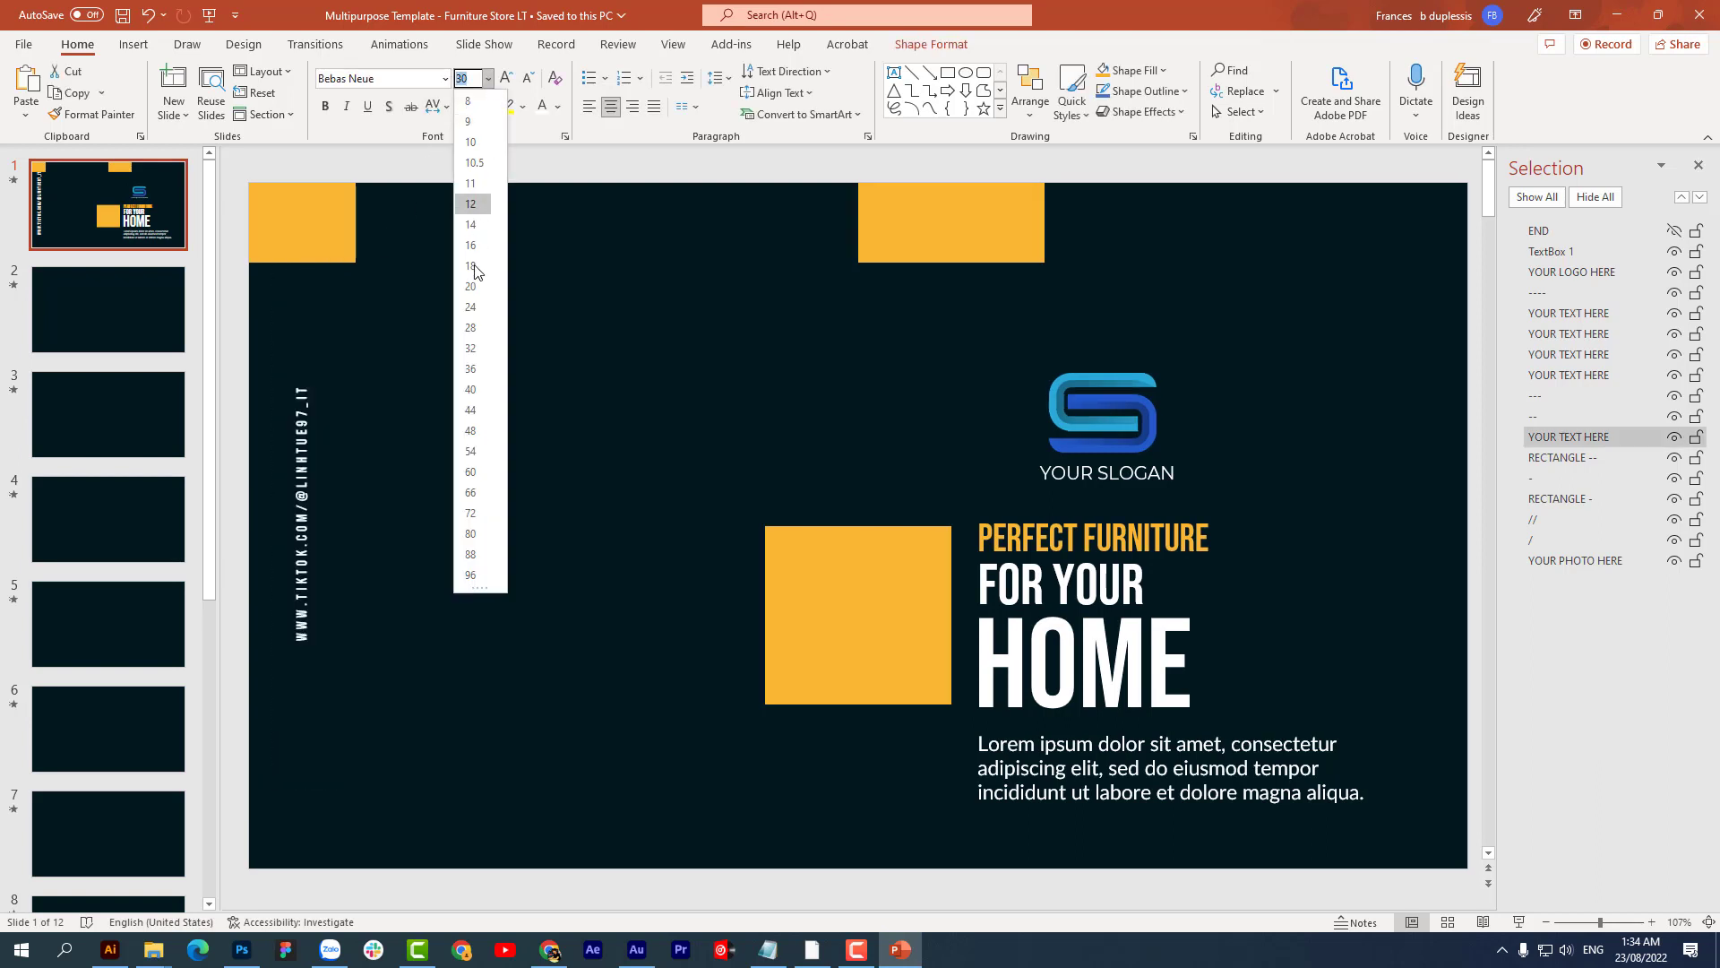
pyautogui.click(477, 328)
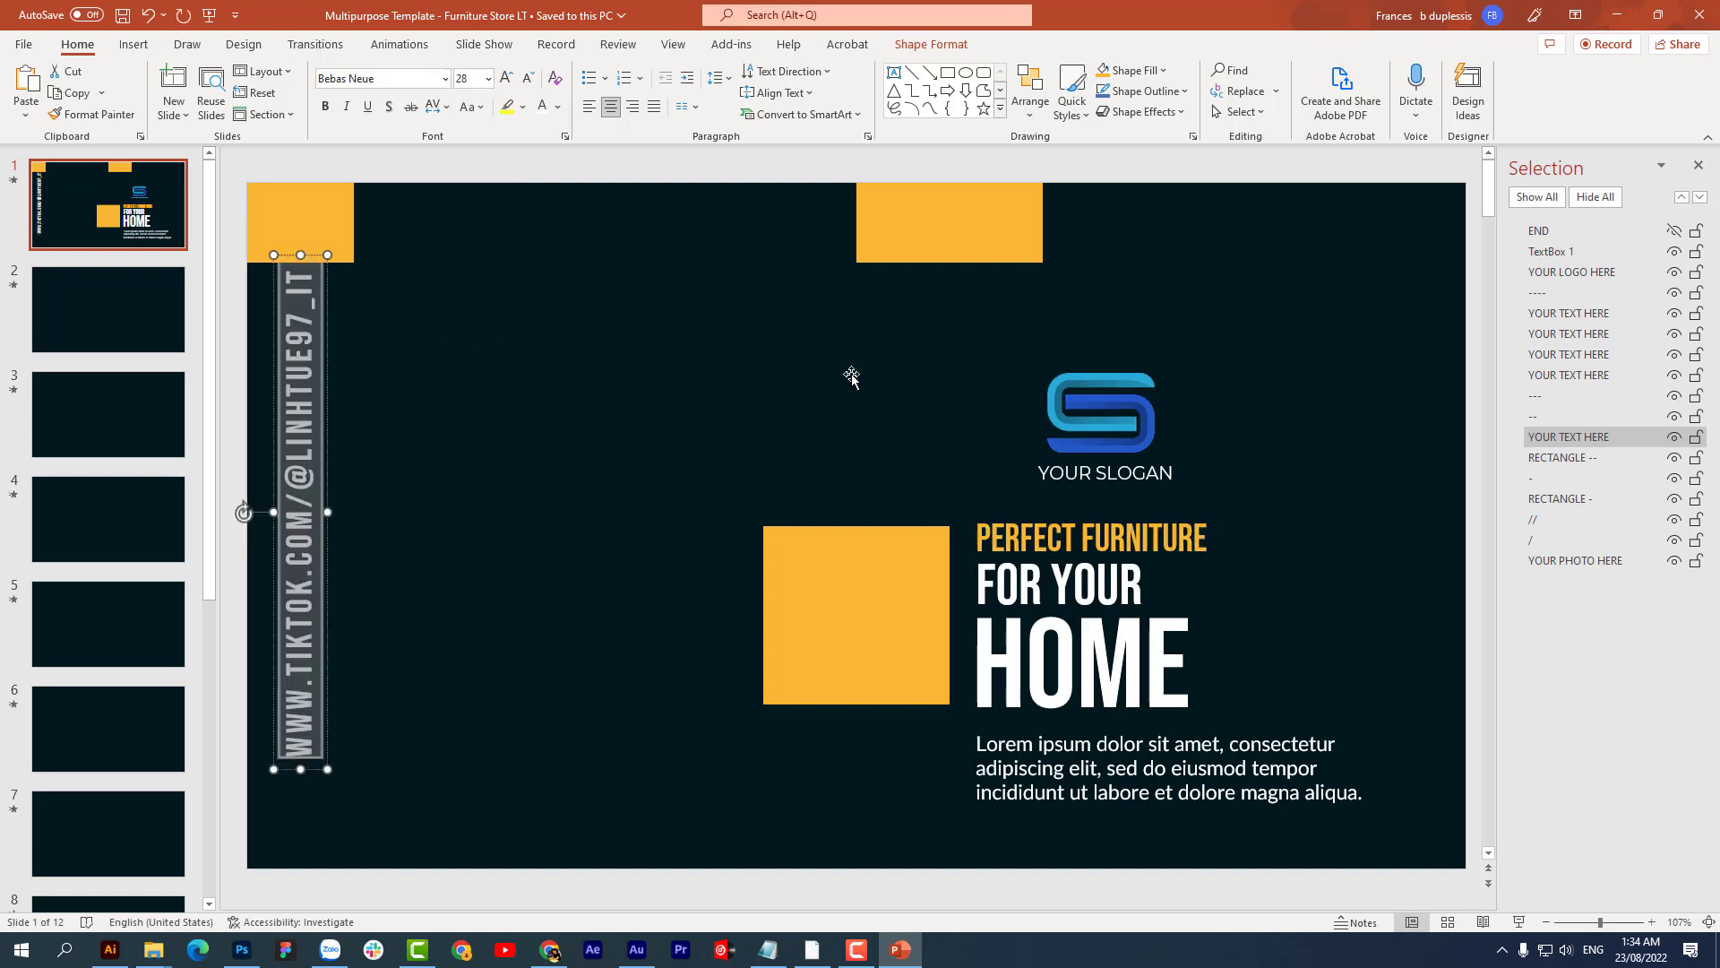
pyautogui.click(1672, 233)
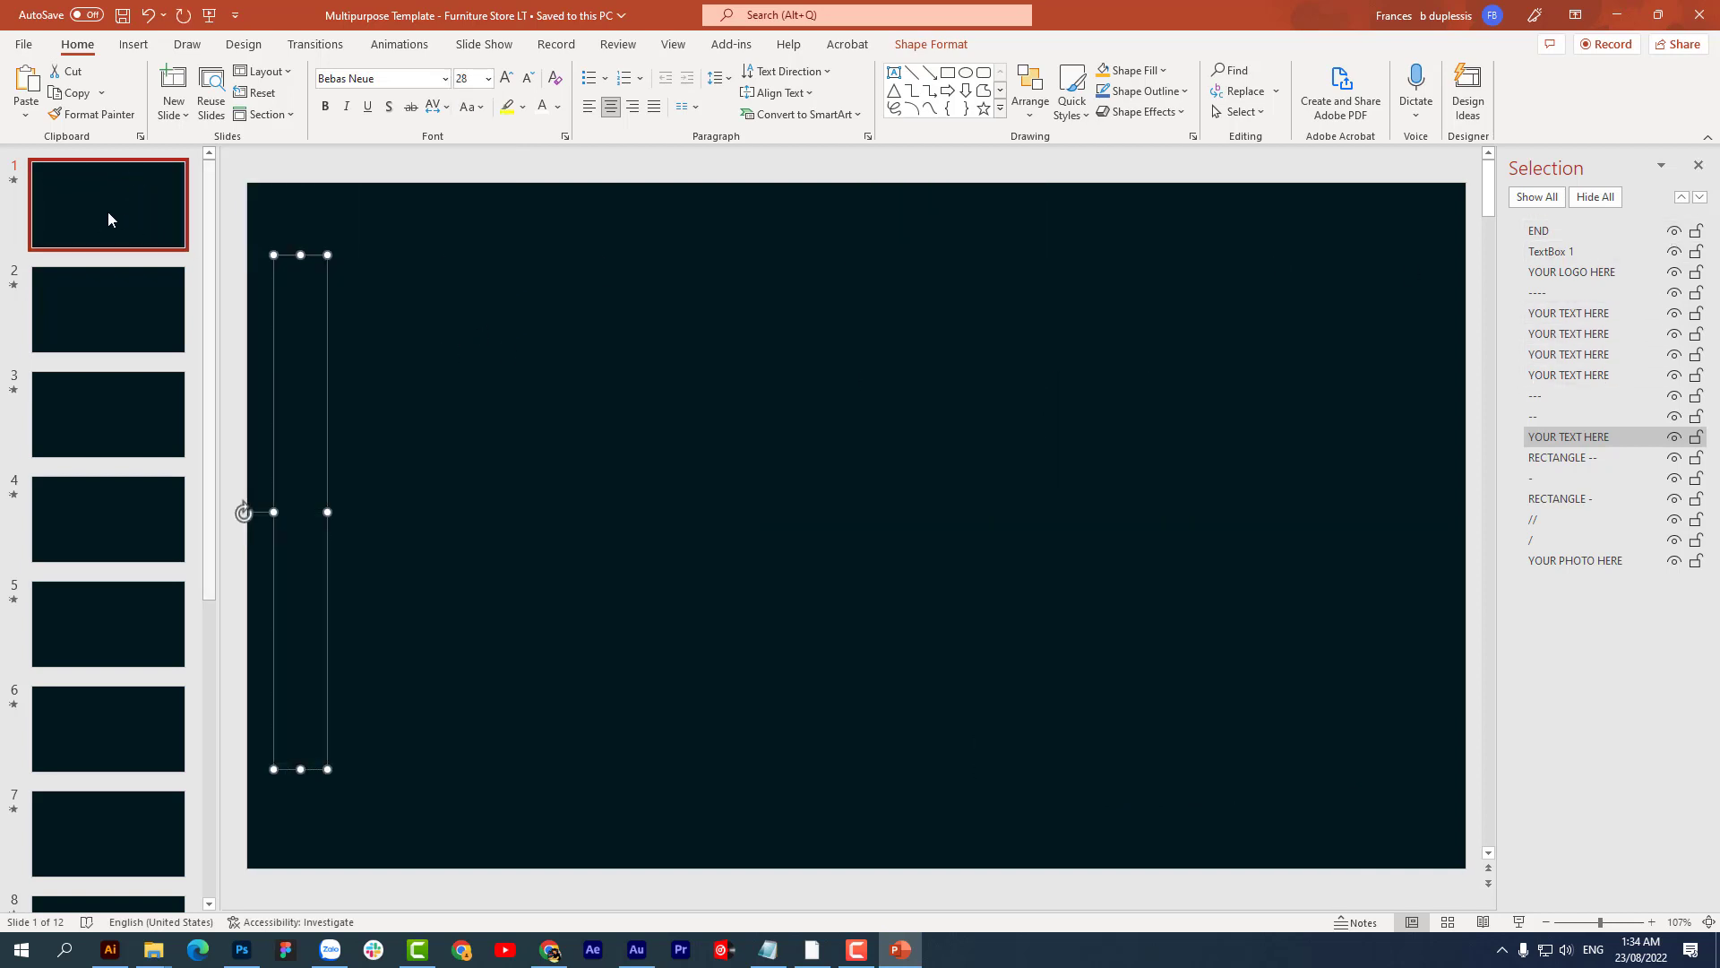
pyautogui.click(13, 181)
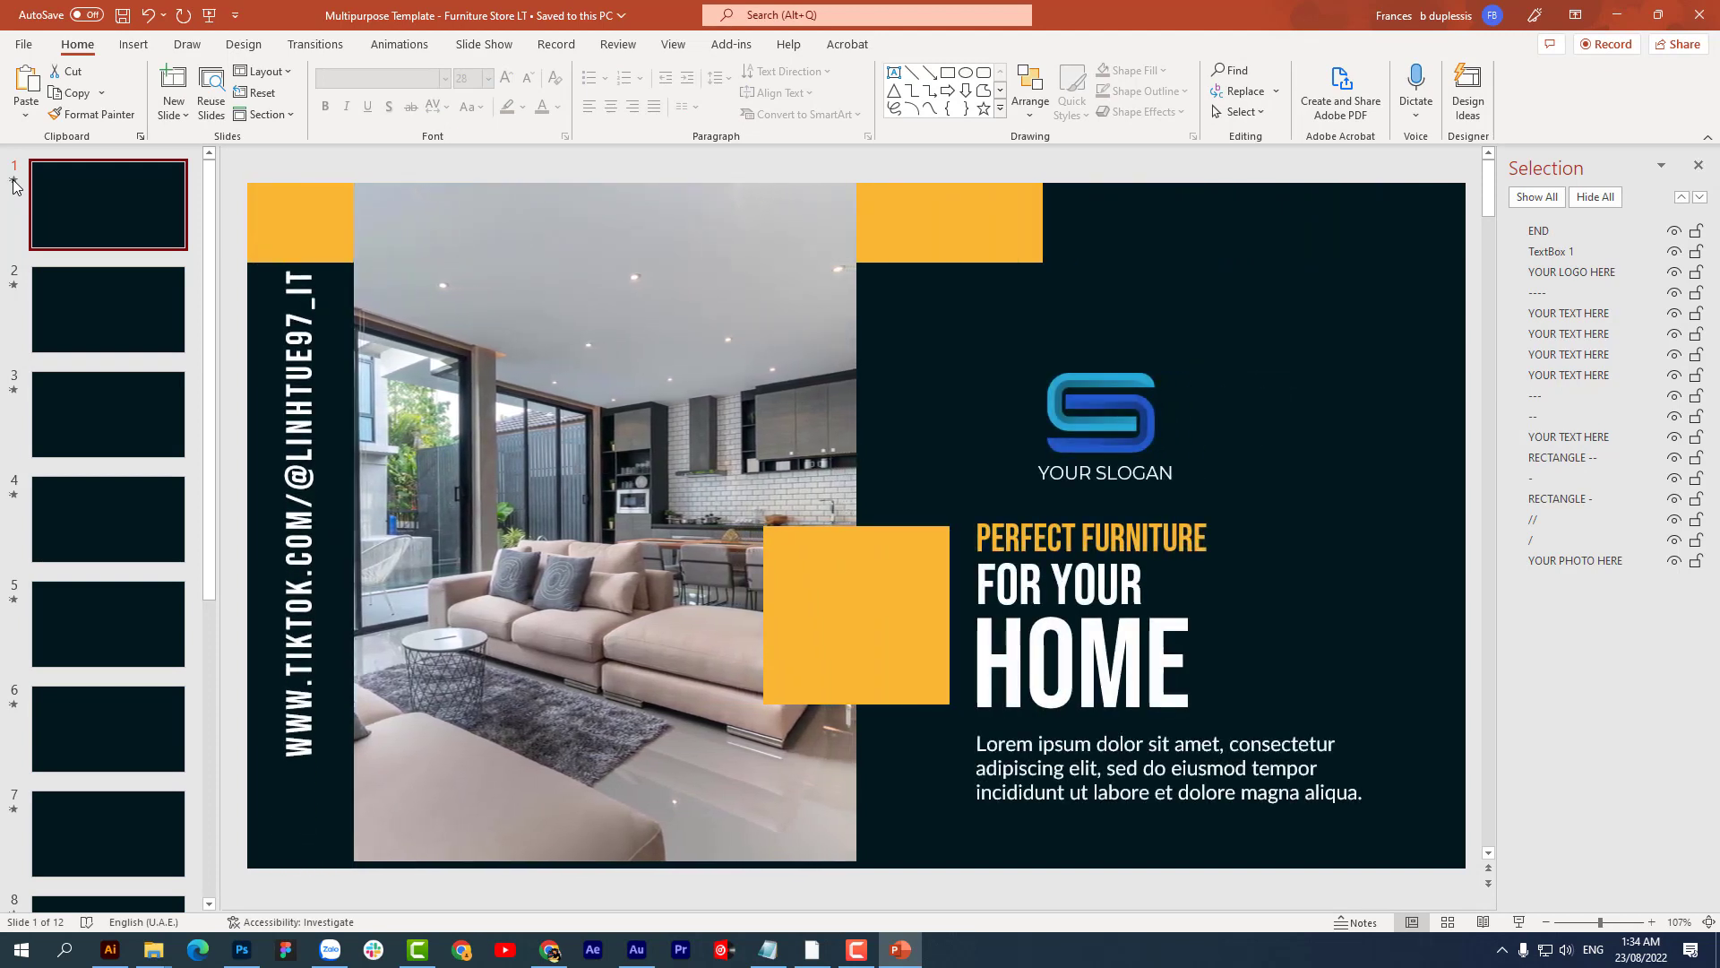
pyautogui.click(13, 182)
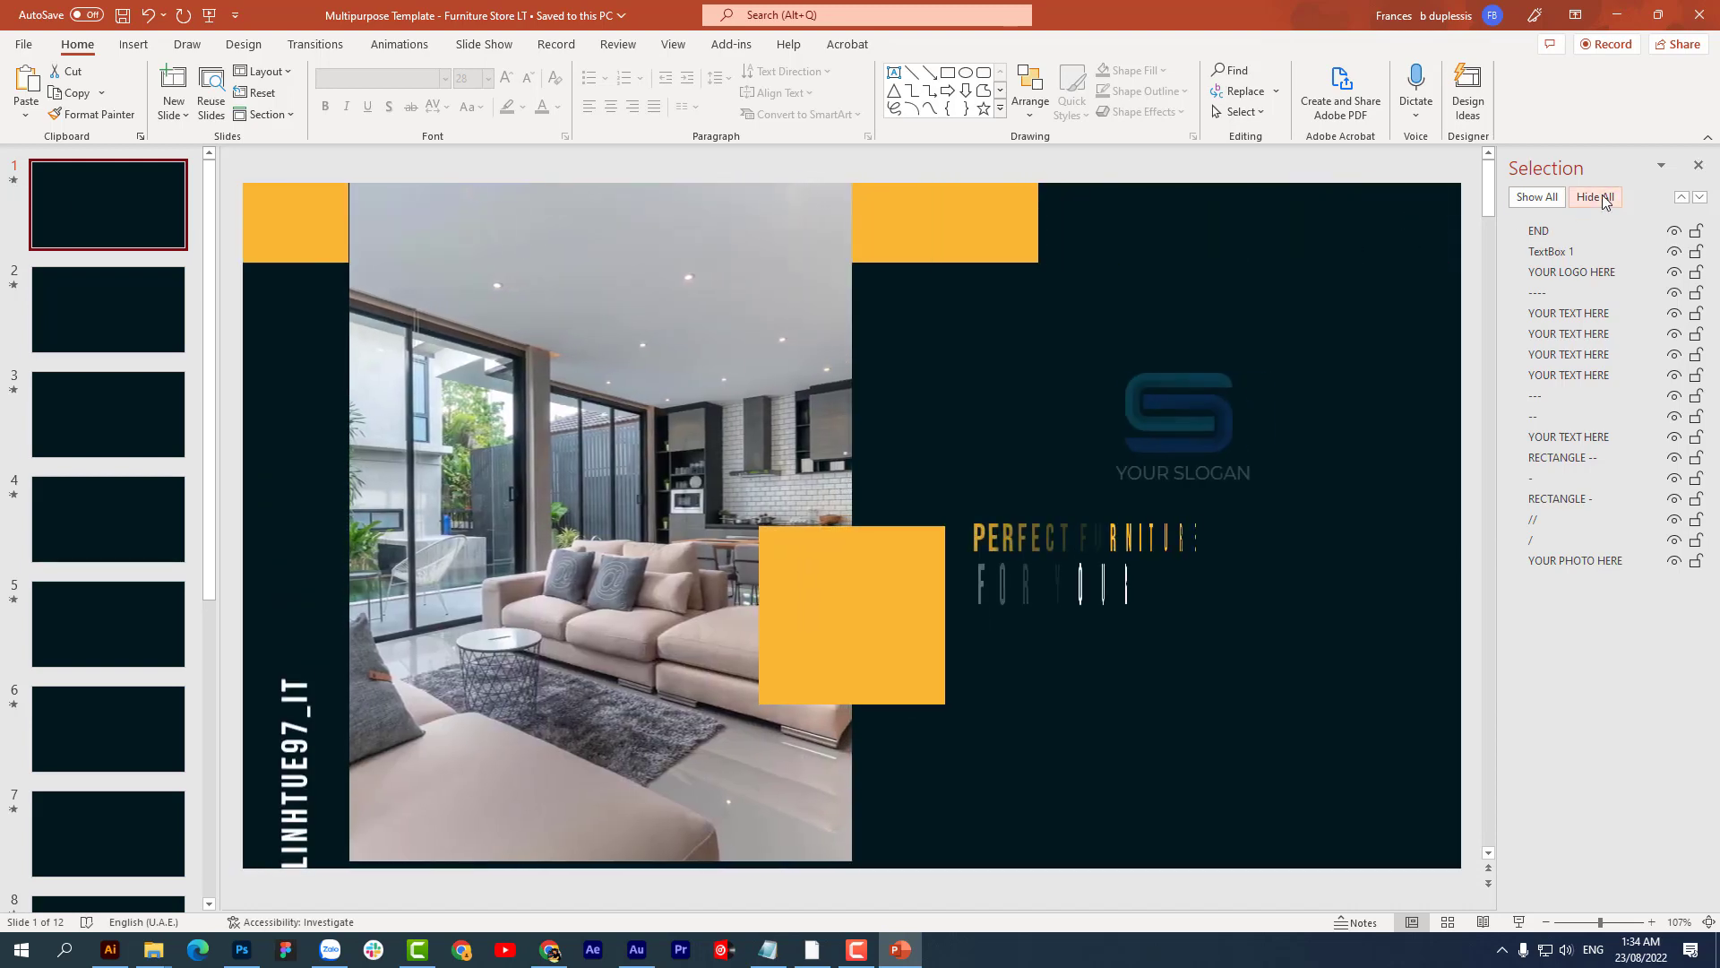
# Step: Hide slide 2's END cover to inspect its logo and headline, then return to slide 1
pyautogui.click(14, 285)
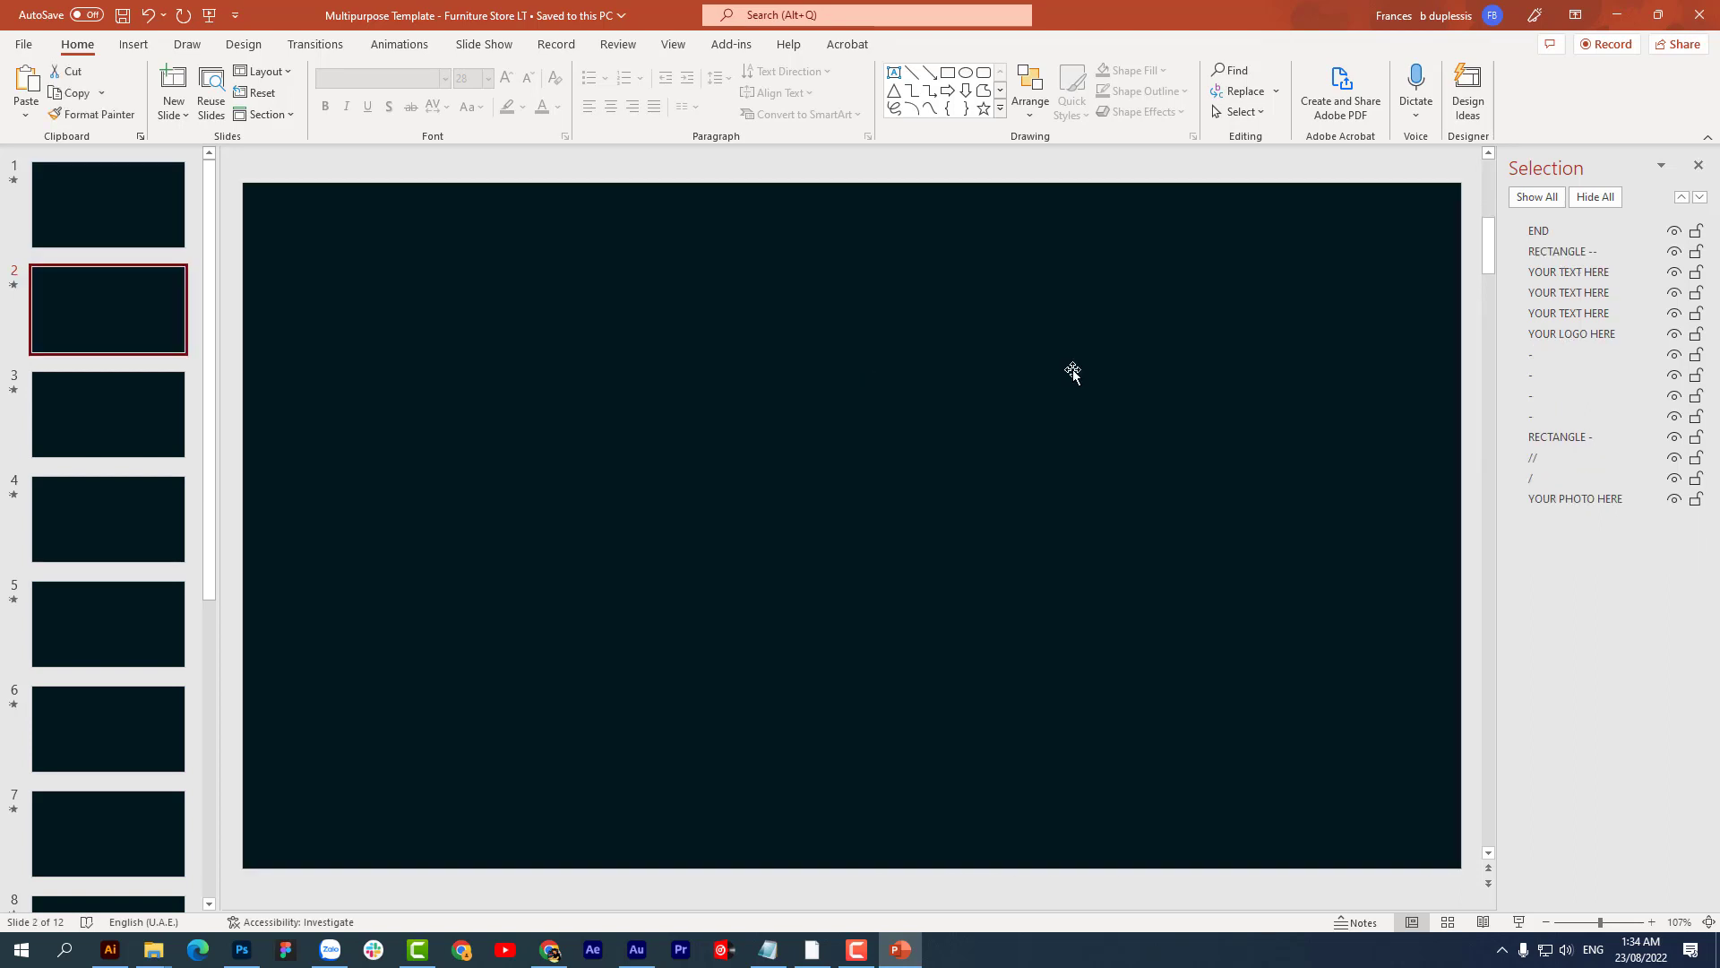
pyautogui.click(1674, 231)
pyautogui.click(760, 204)
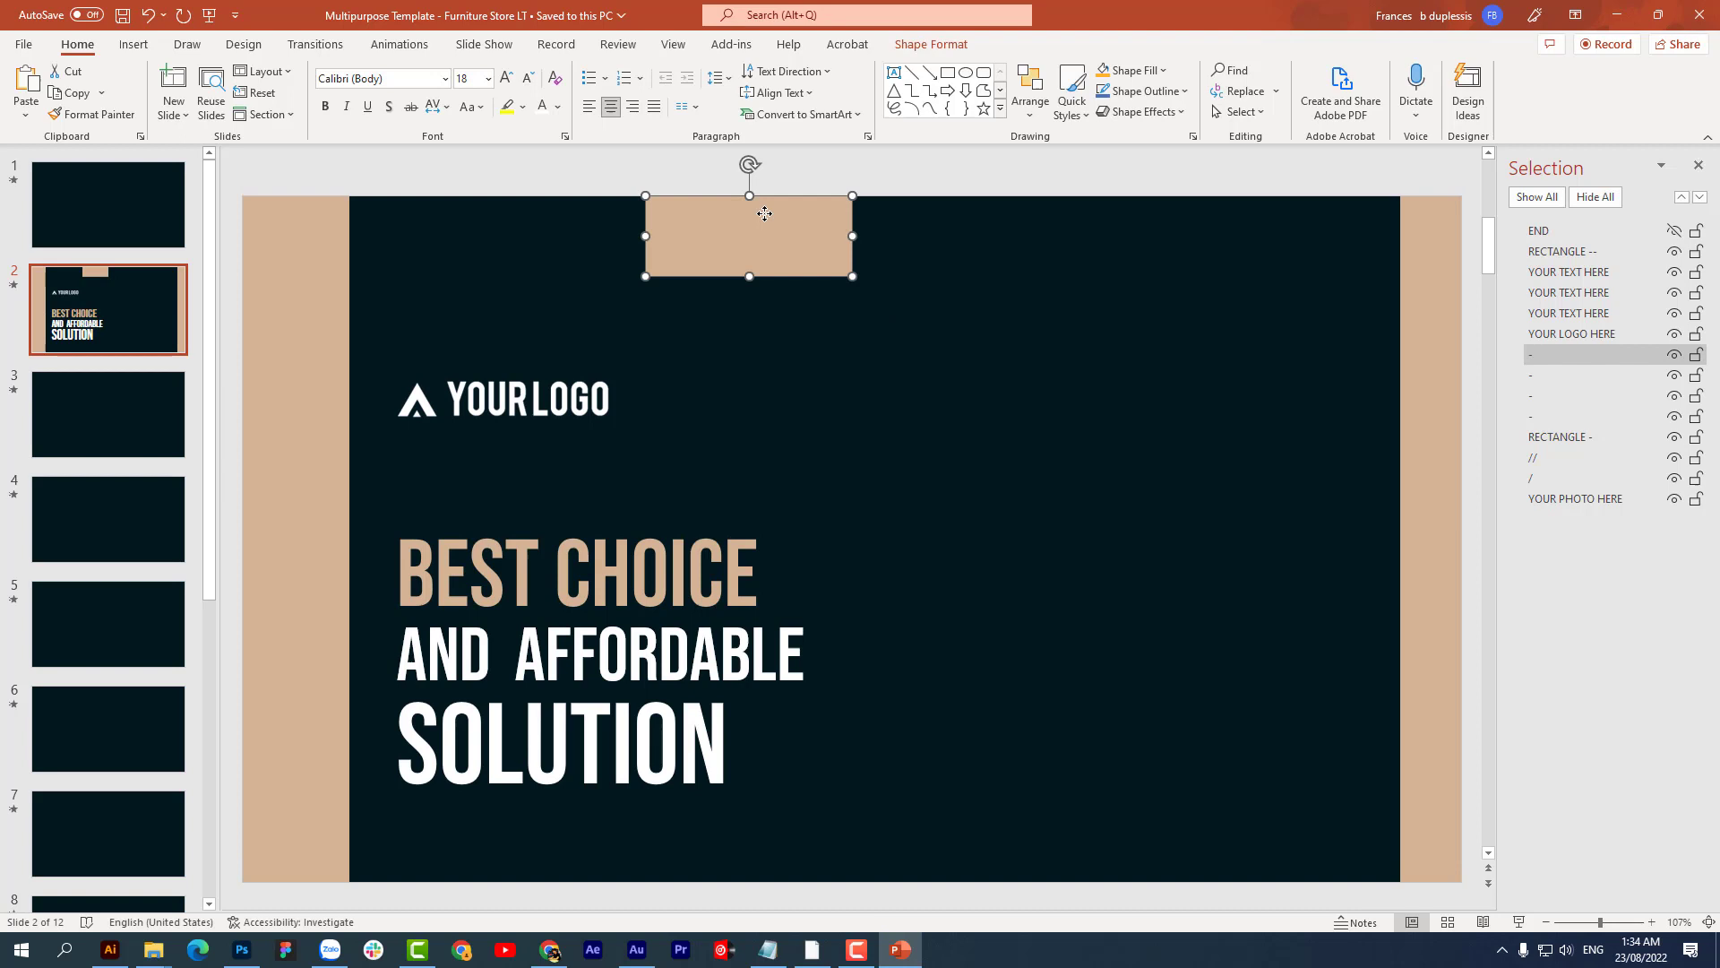
pyautogui.click(498, 401)
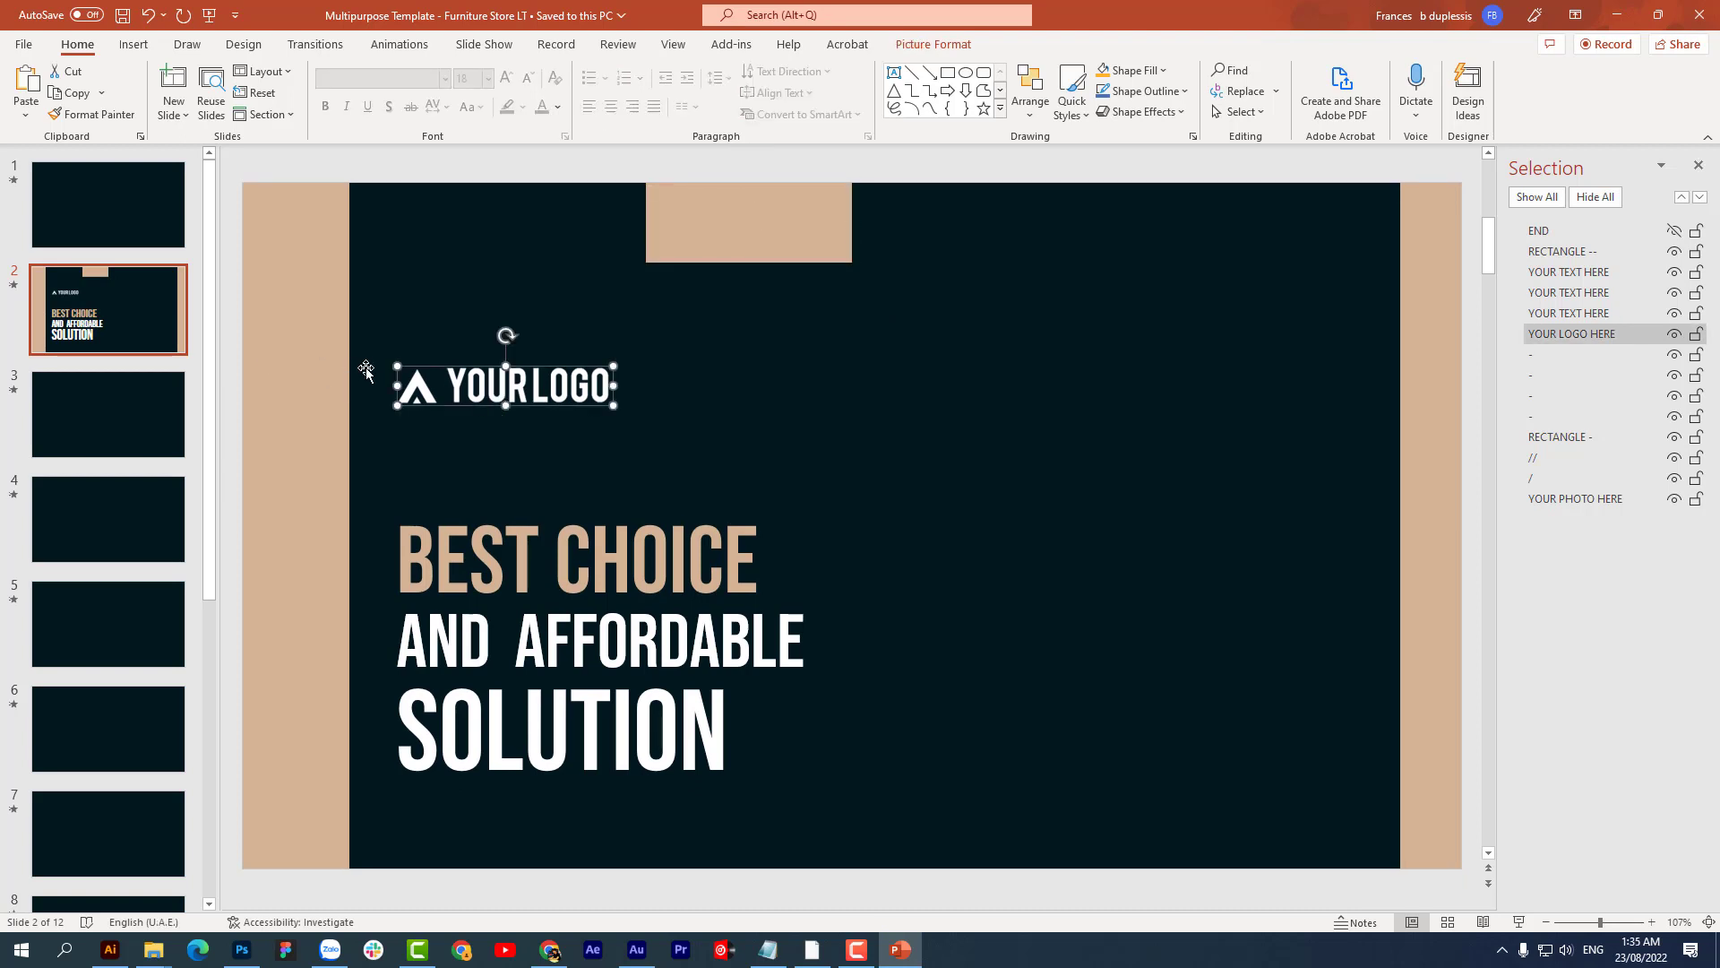
pyautogui.click(72, 197)
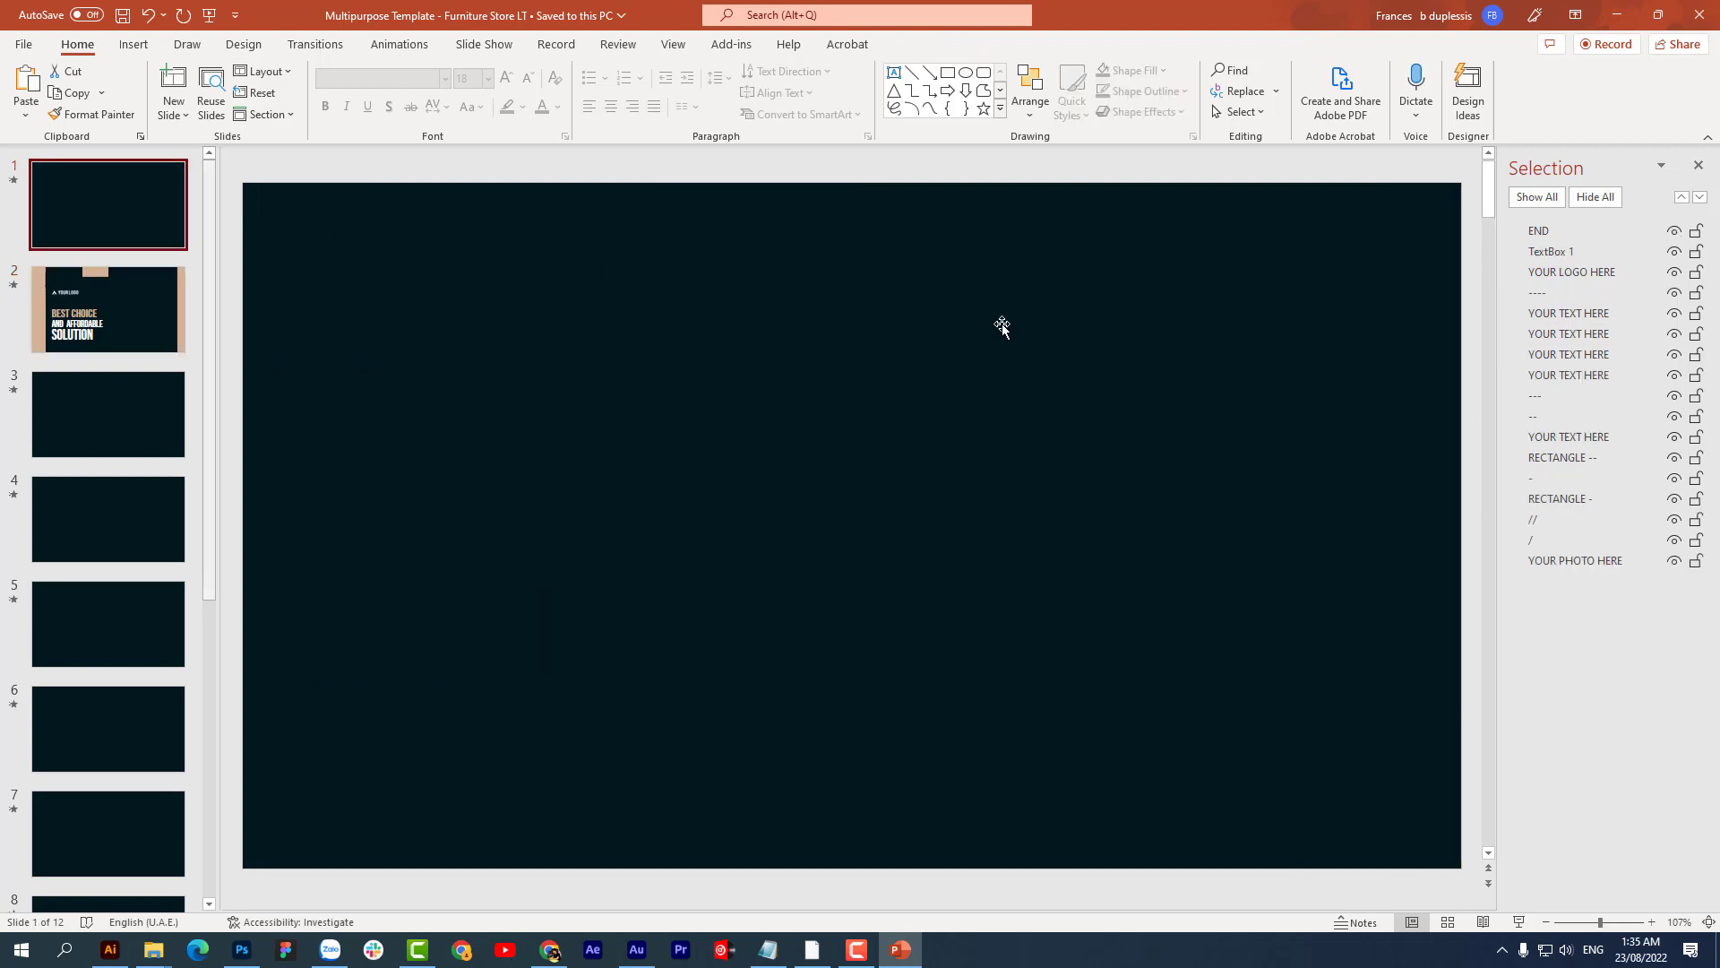
# Step: Hide END, group the blue S logo with YOUR SLOGAN, and choose Save as Picture
pyautogui.click(1673, 231)
pyautogui.click(1201, 393)
pyautogui.click(1109, 416)
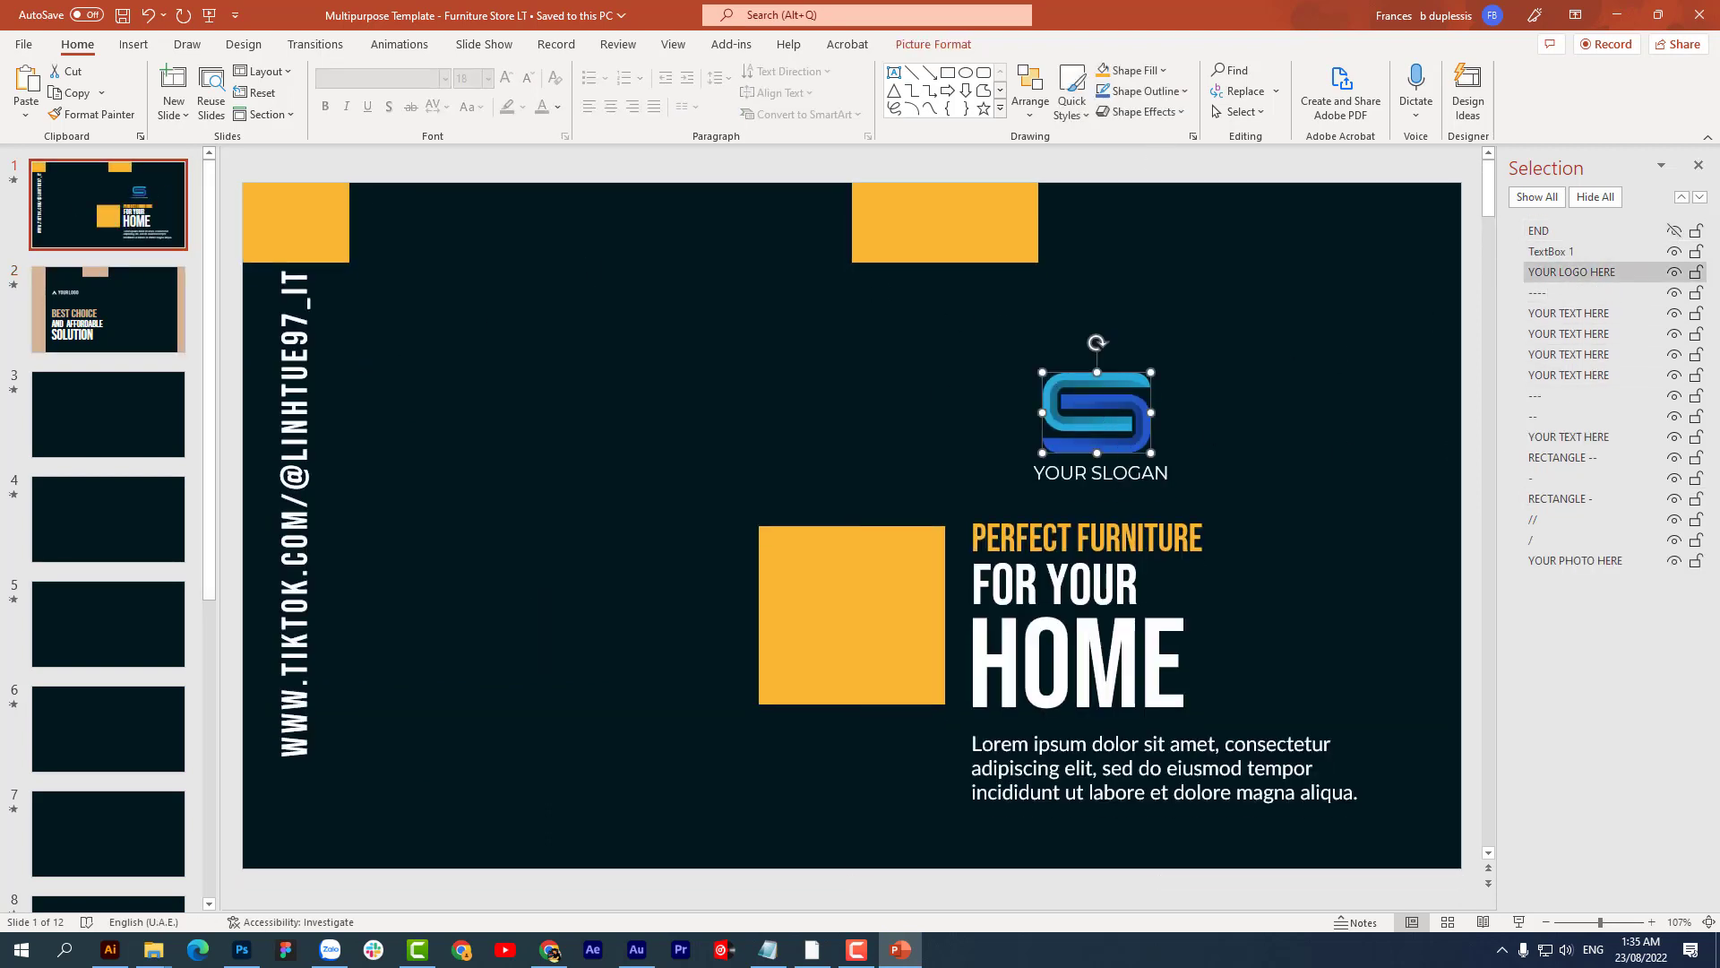
pyautogui.keyDown('shift'); pyautogui.click(1102, 472); pyautogui.keyUp('shift')
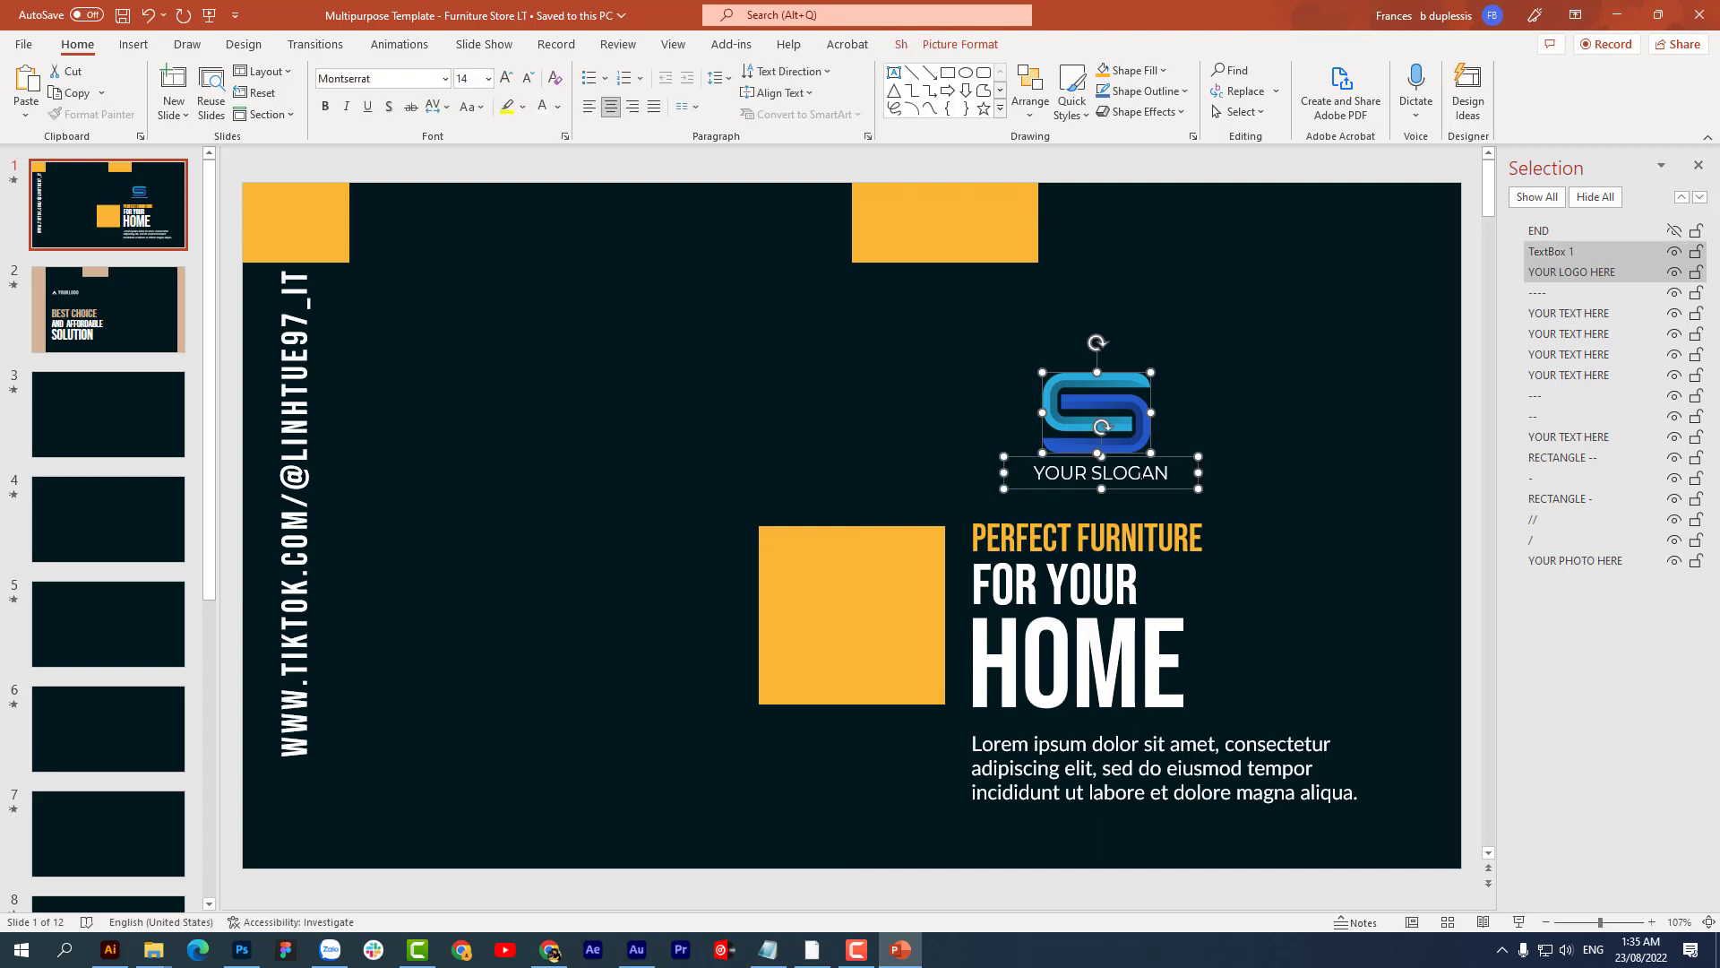
pyautogui.rightClick(1133, 402)
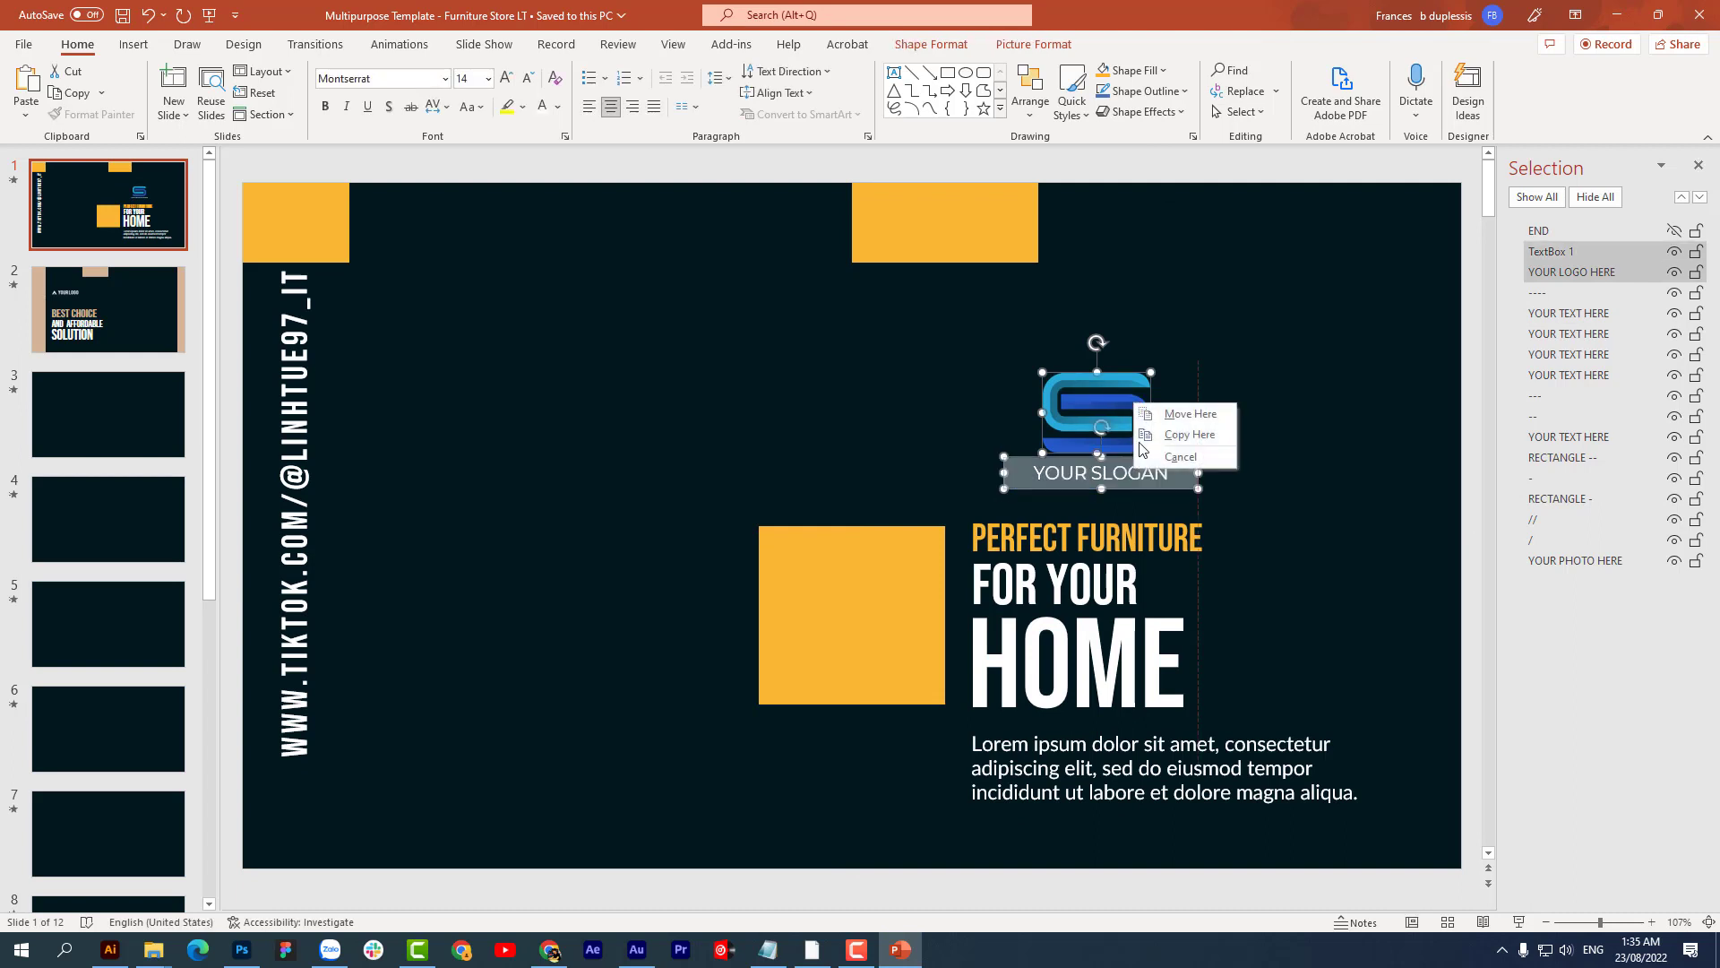
pyautogui.press('Escape')
pyautogui.rightClick(1125, 379)
pyautogui.moveTo(1175, 534)
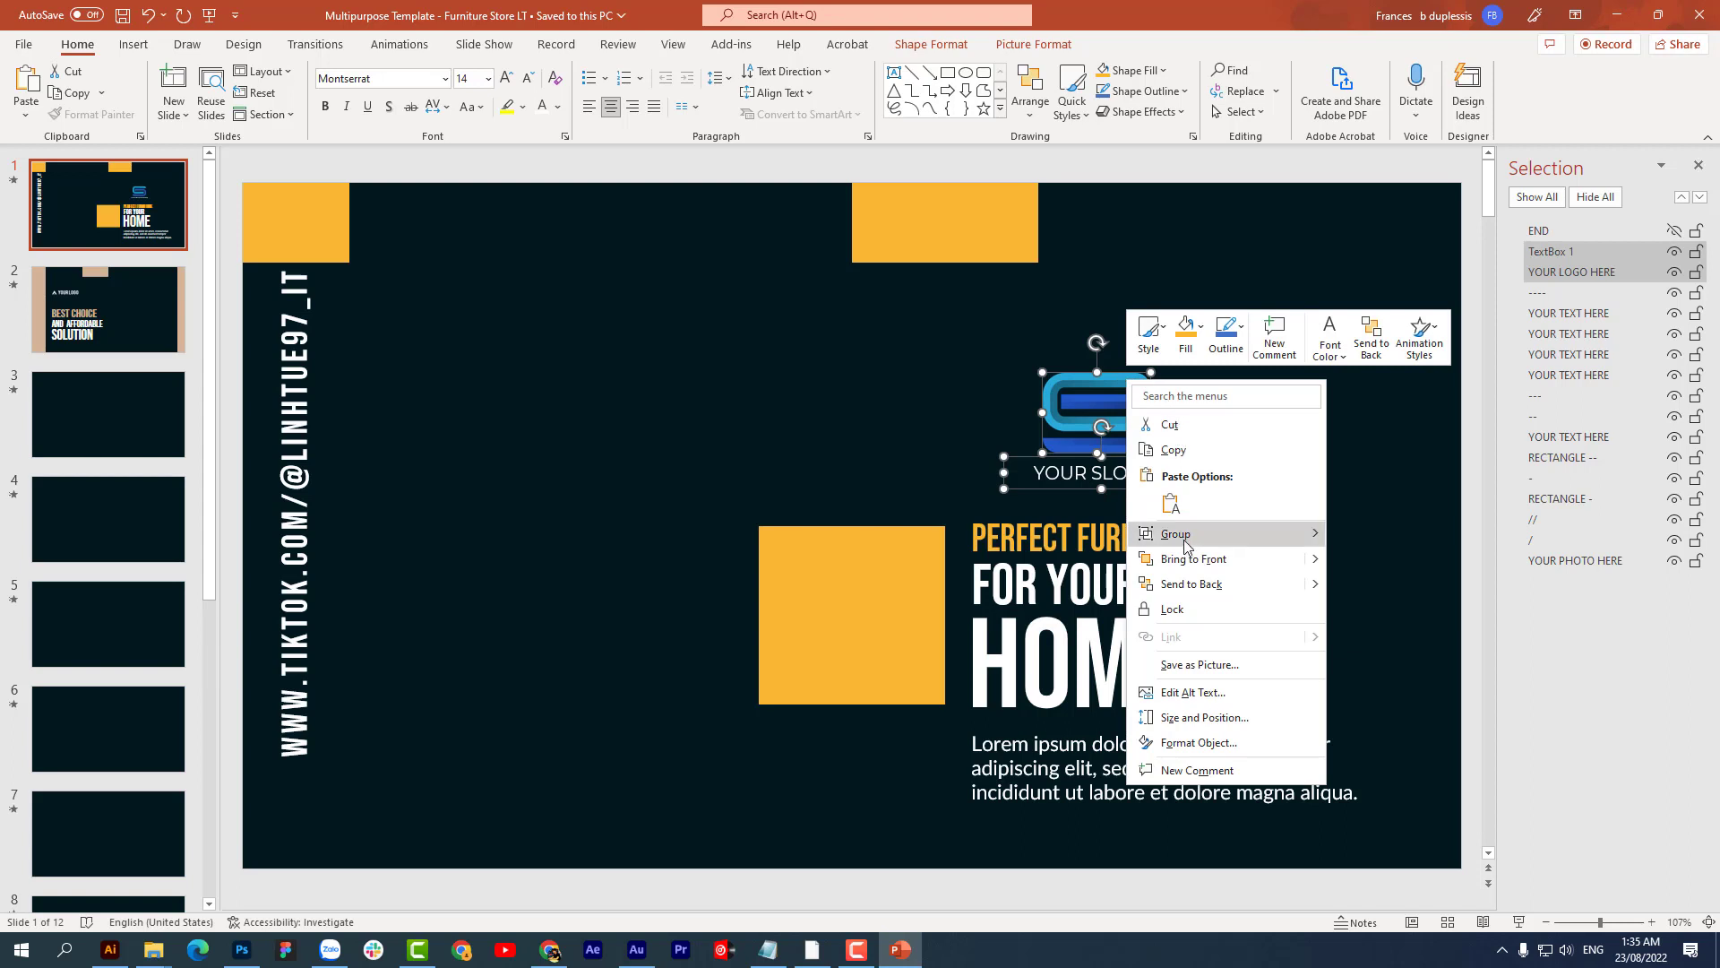
pyautogui.click(1385, 539)
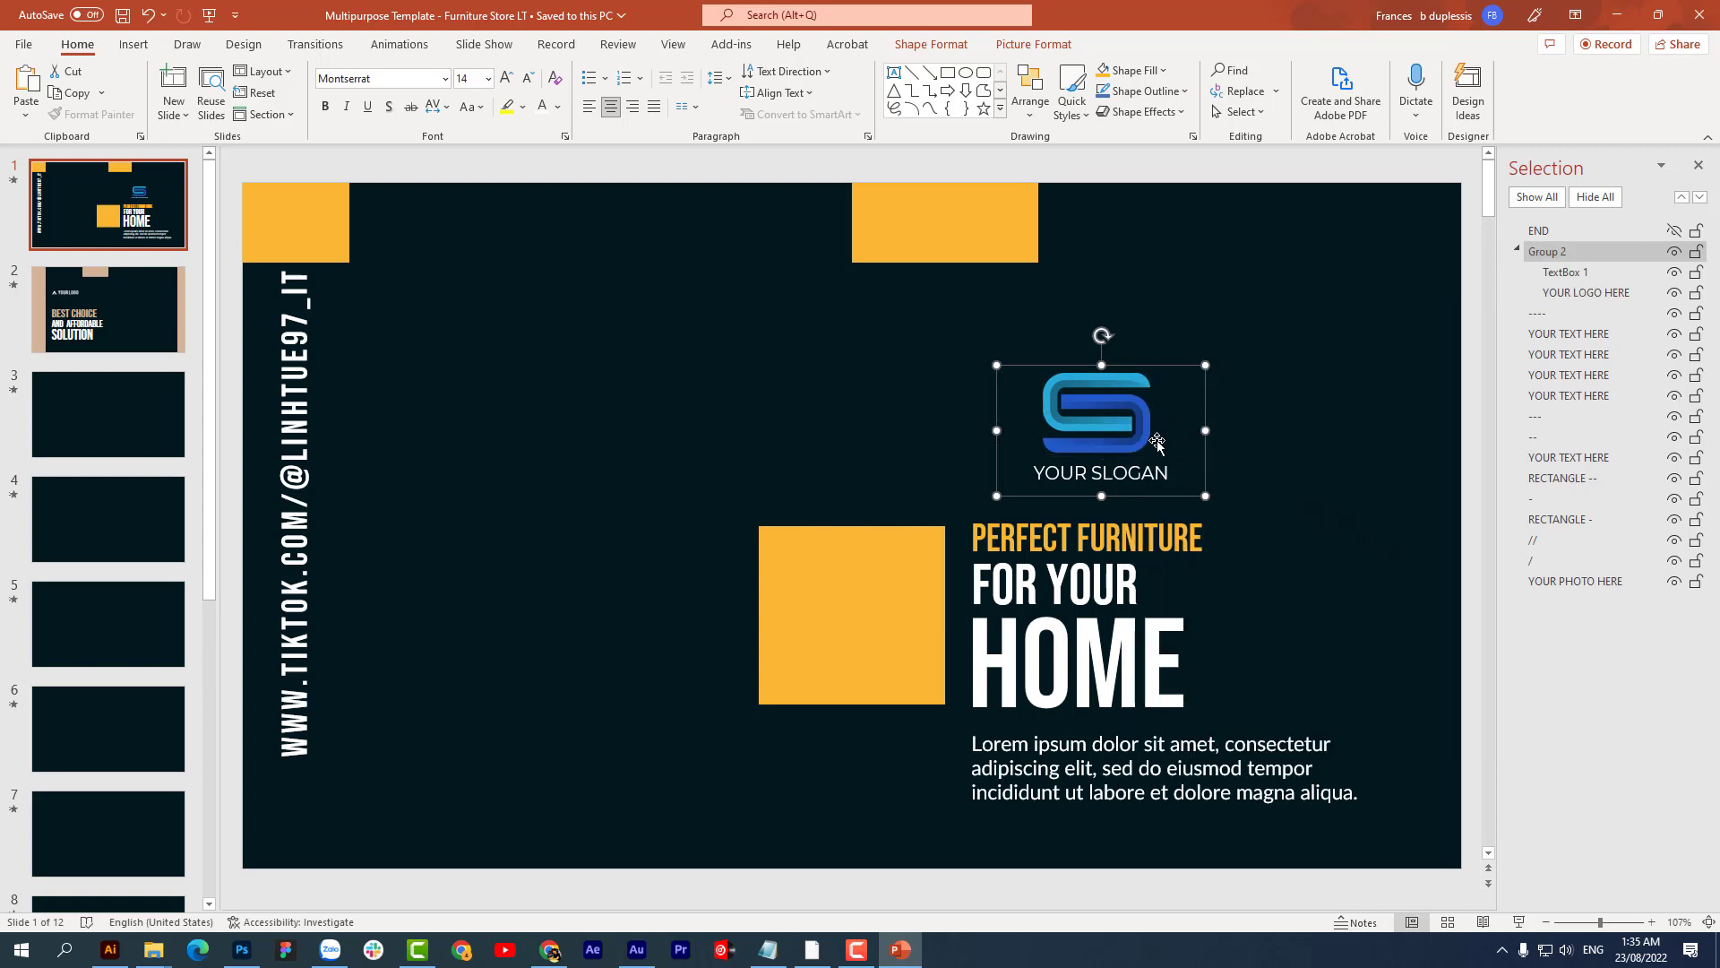
pyautogui.rightClick(1130, 423)
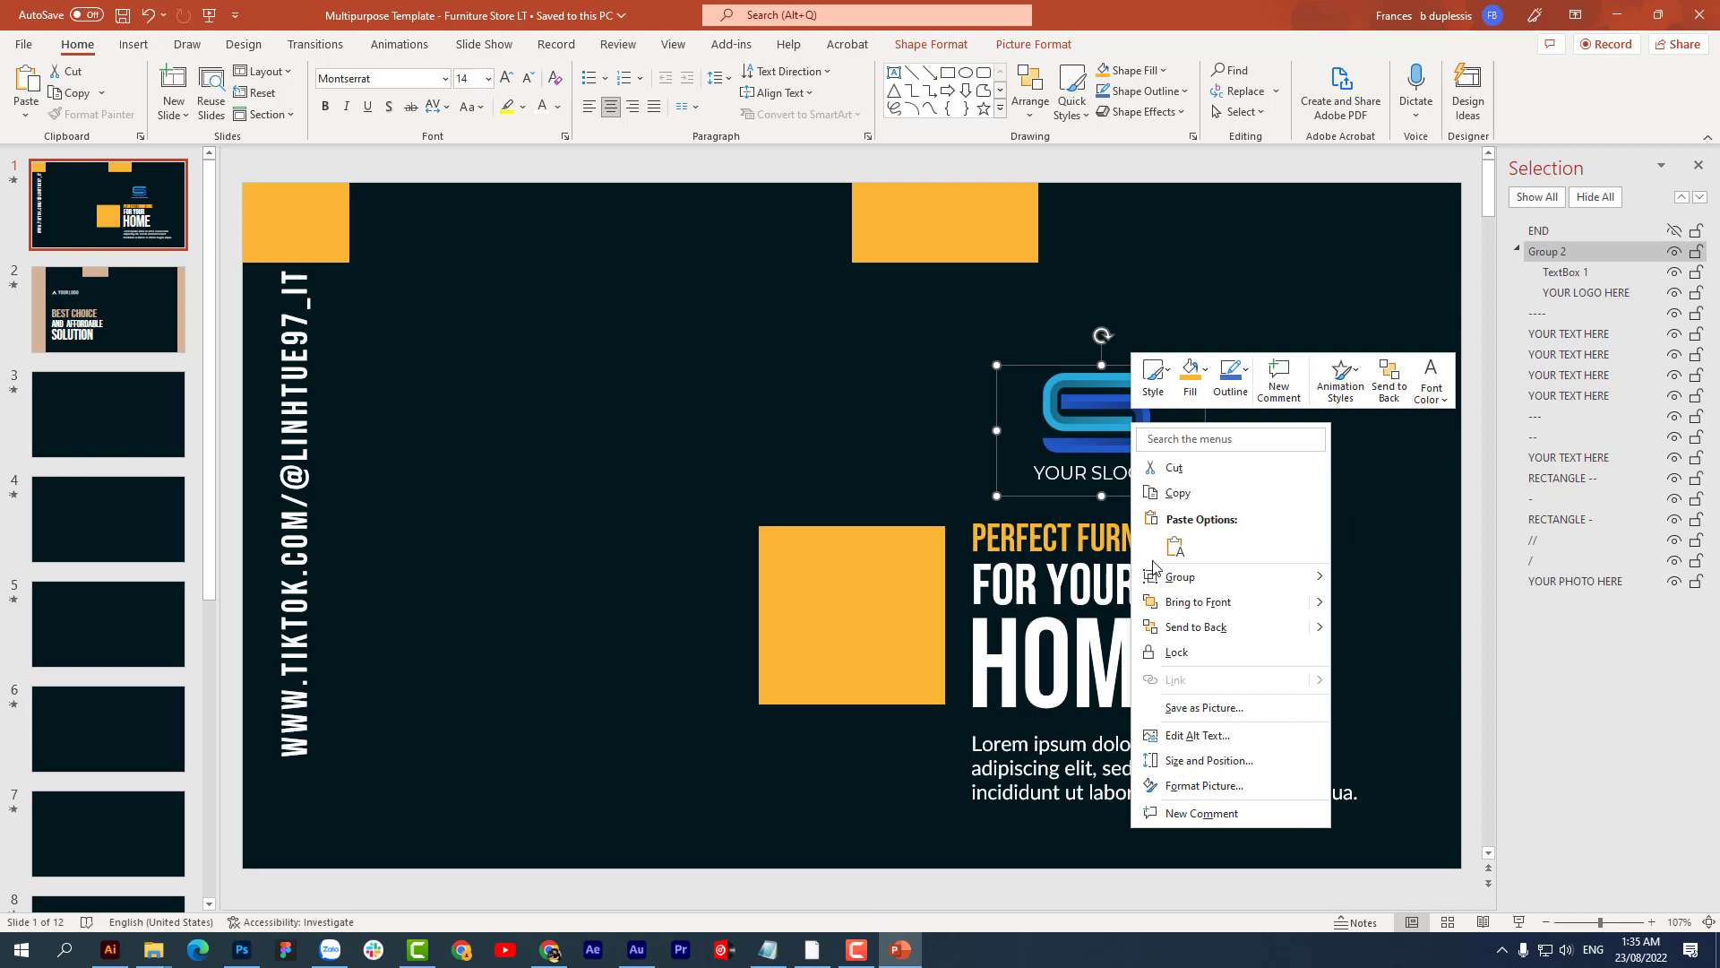
pyautogui.click(1205, 708)
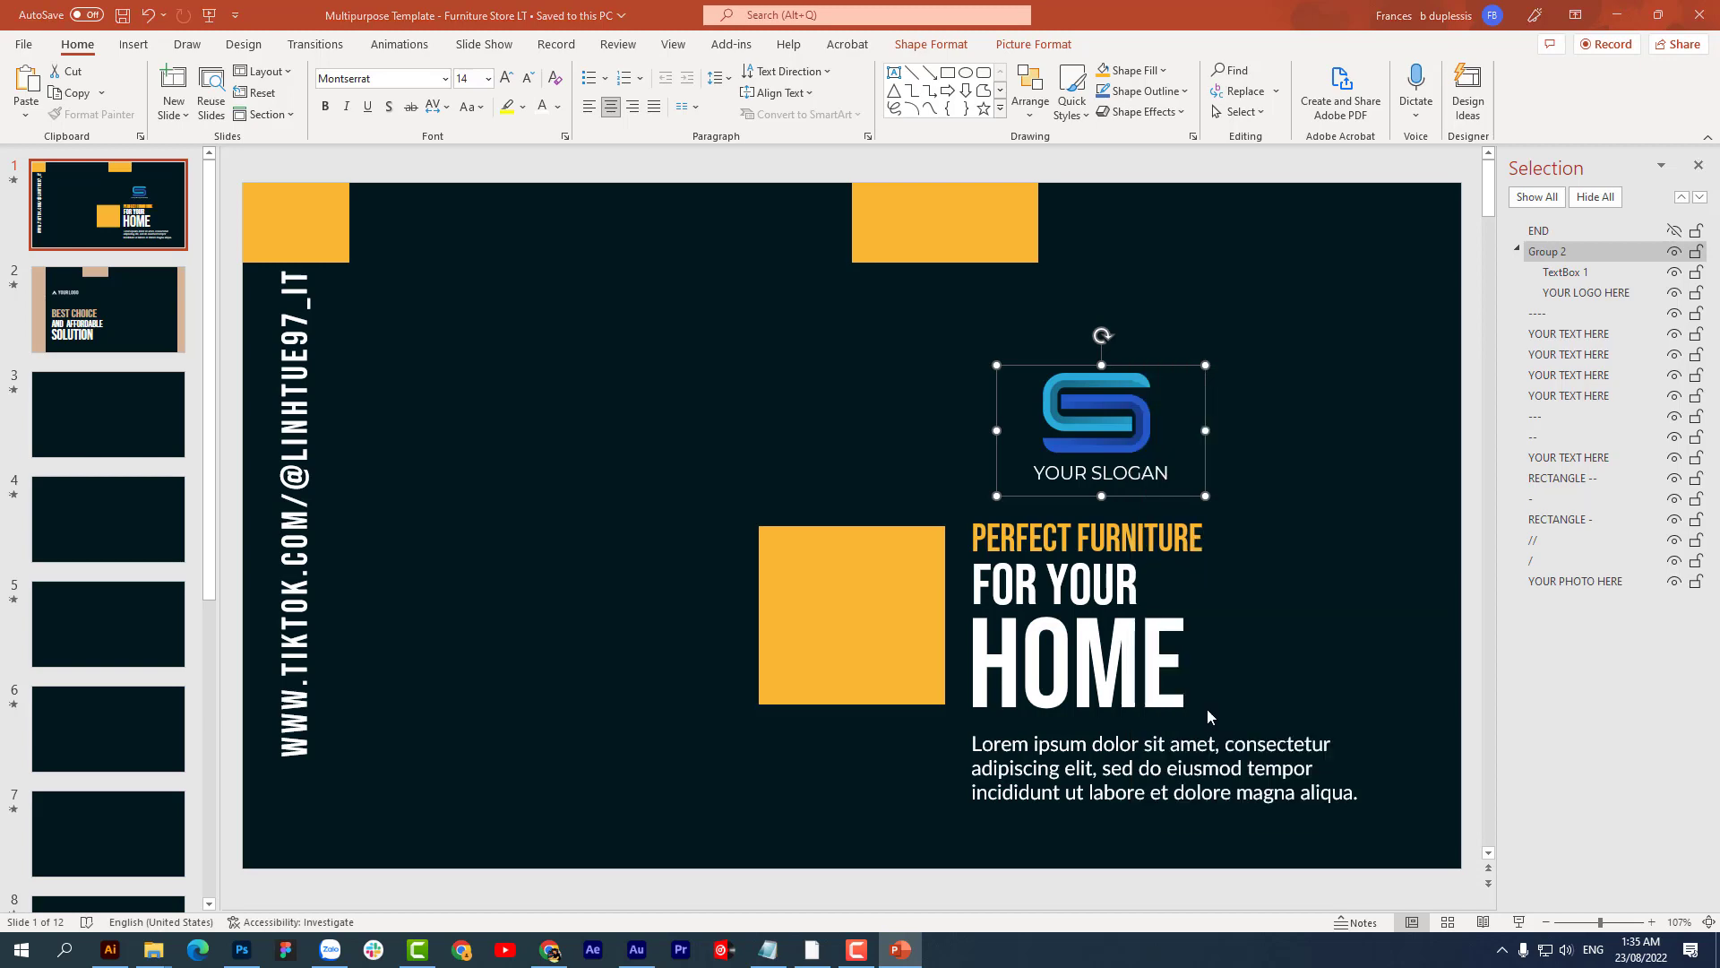
# Step: Save the logo group as a PNG named LOGO in the BAI5 folder
pyautogui.click(289, 417)
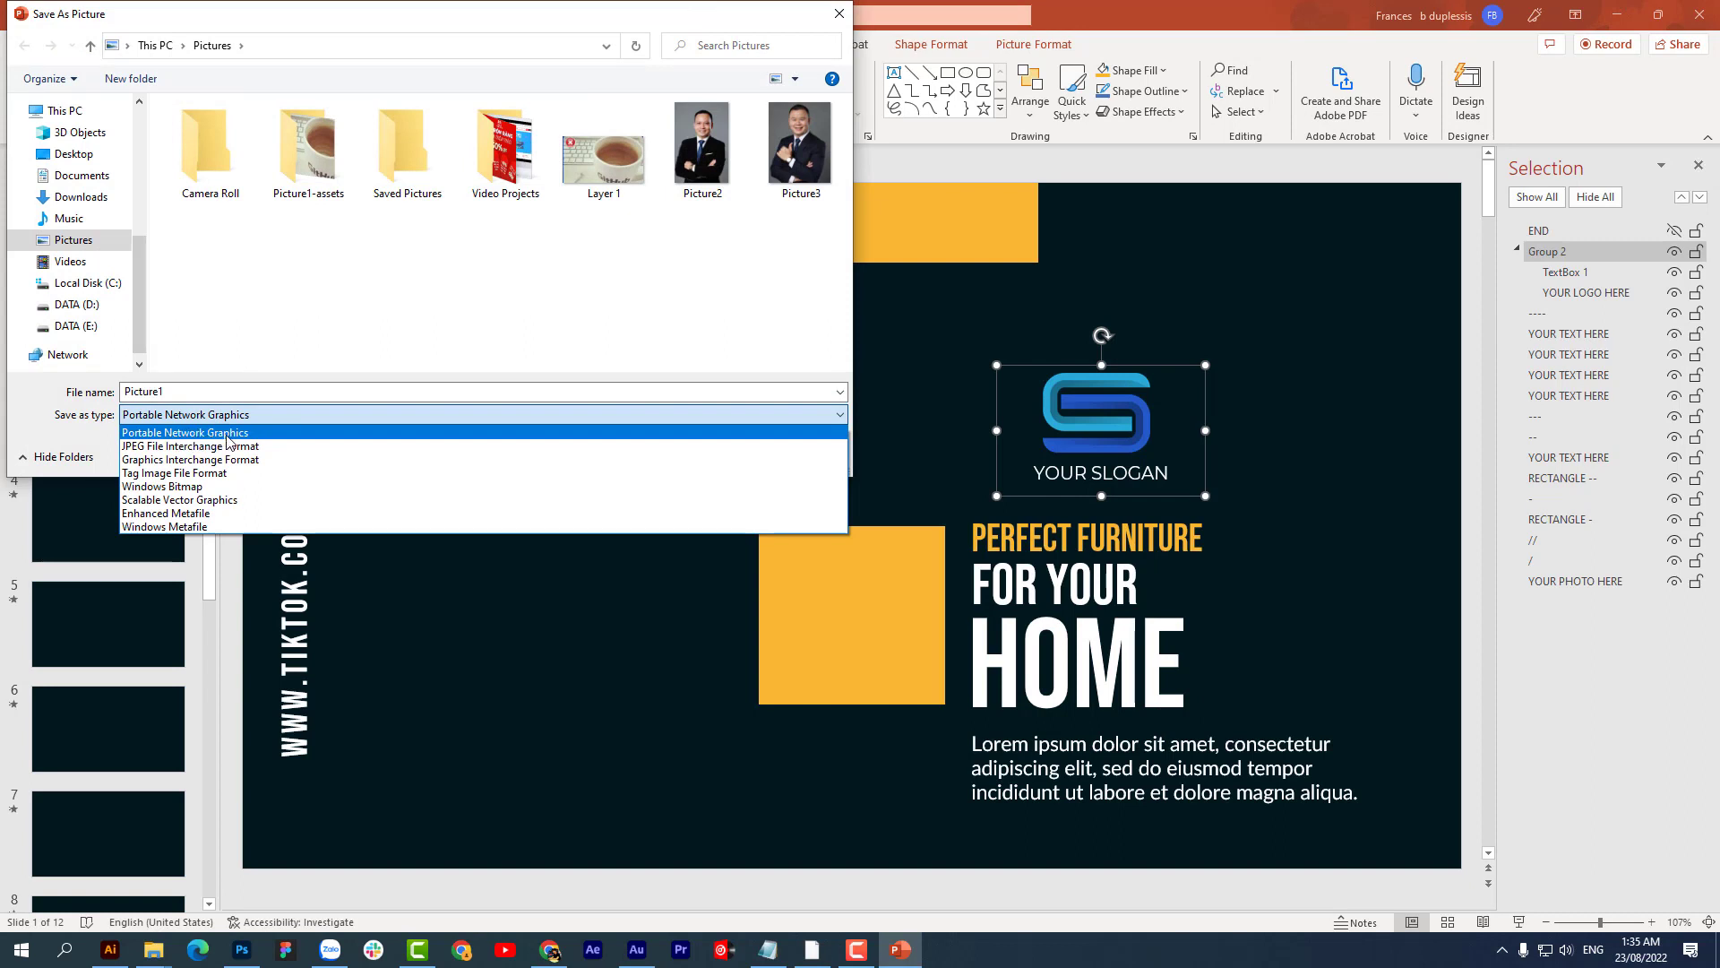
pyautogui.click(228, 435)
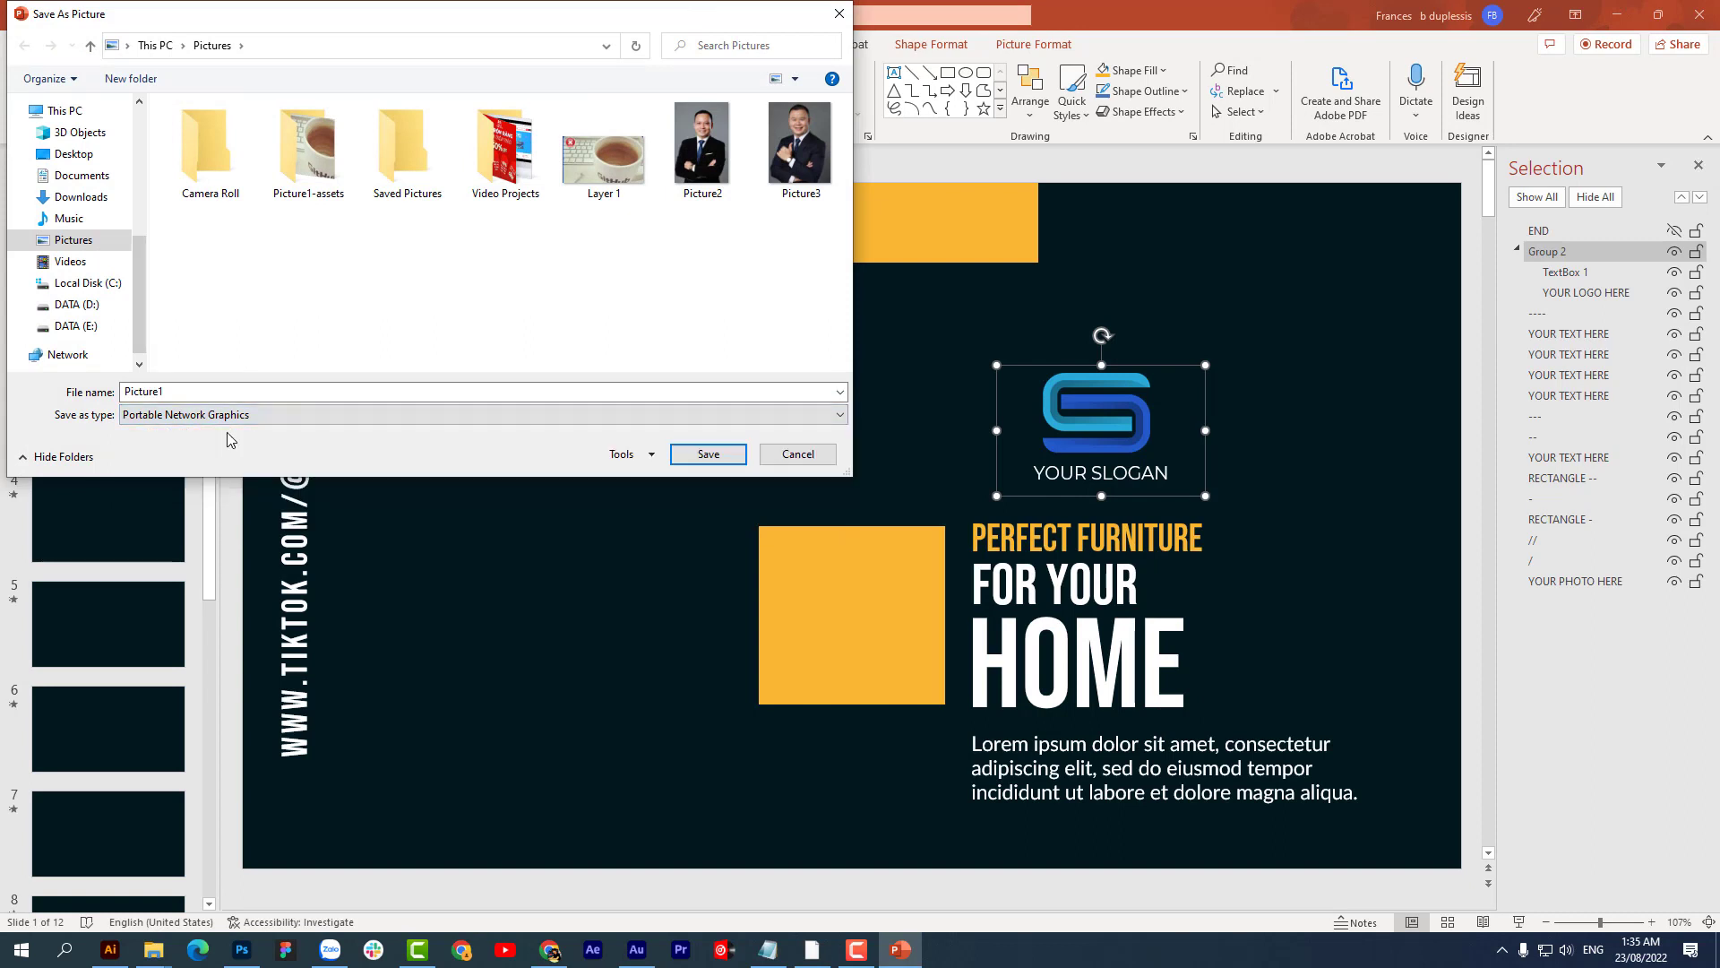
pyautogui.scroll(2, 113, 207)
pyautogui.scroll(2, 106, 191)
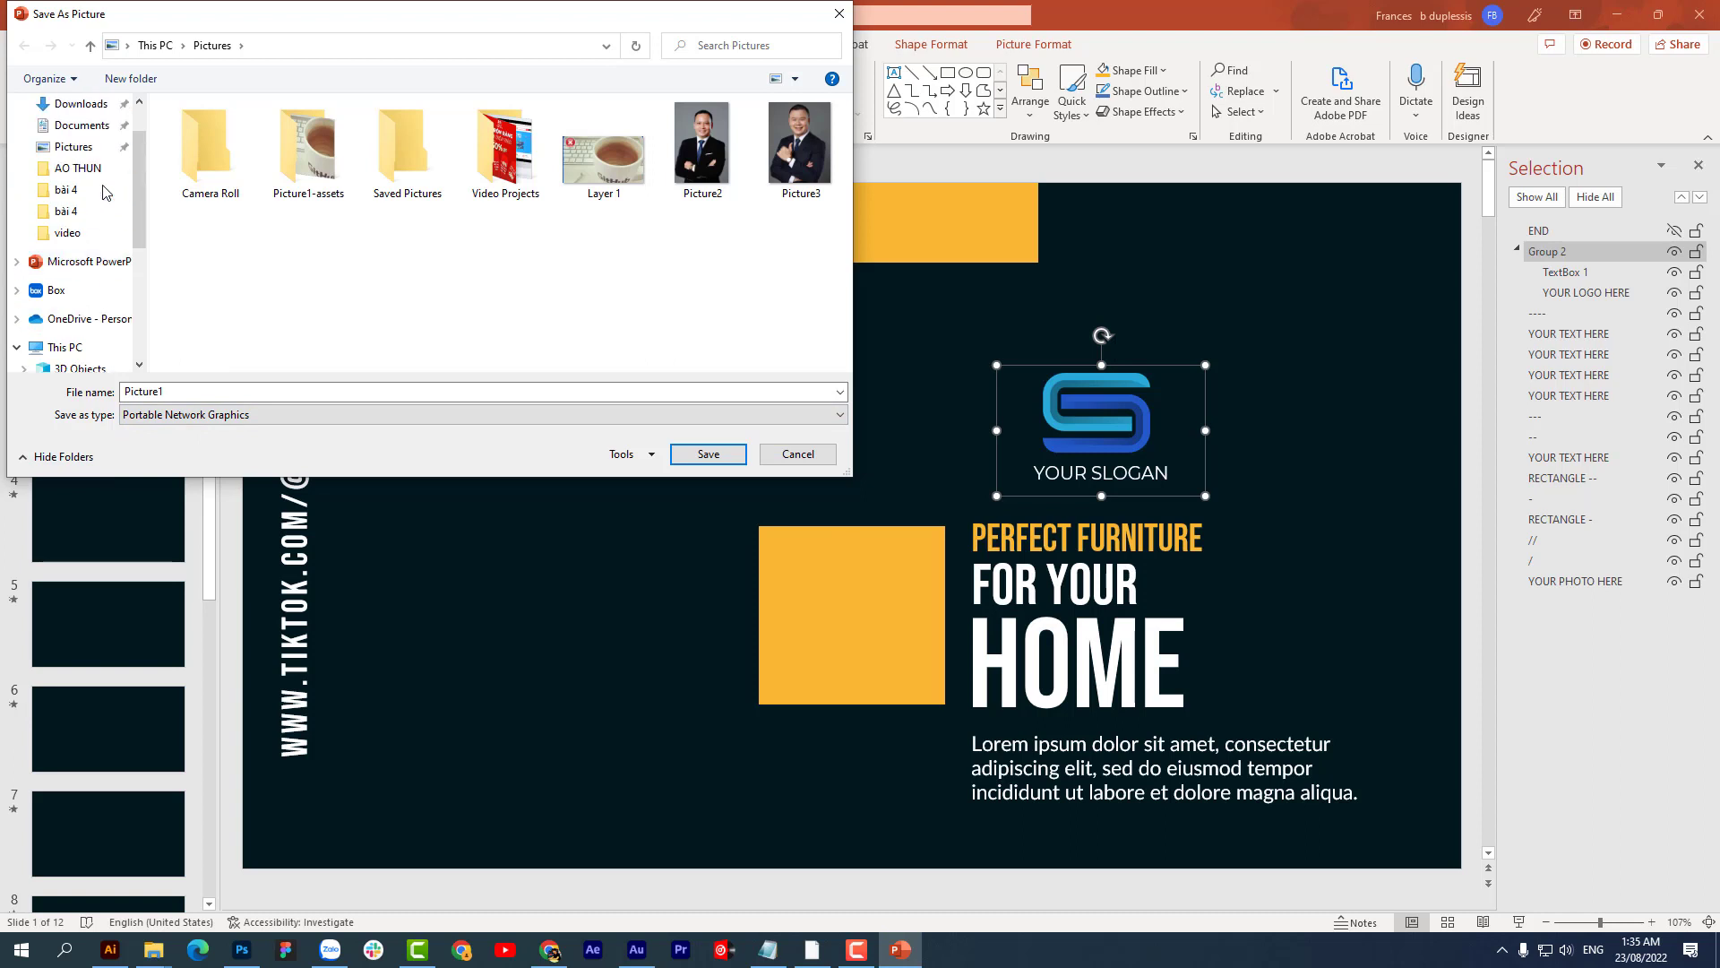
pyautogui.click(97, 170)
pyautogui.doubleClick(498, 147)
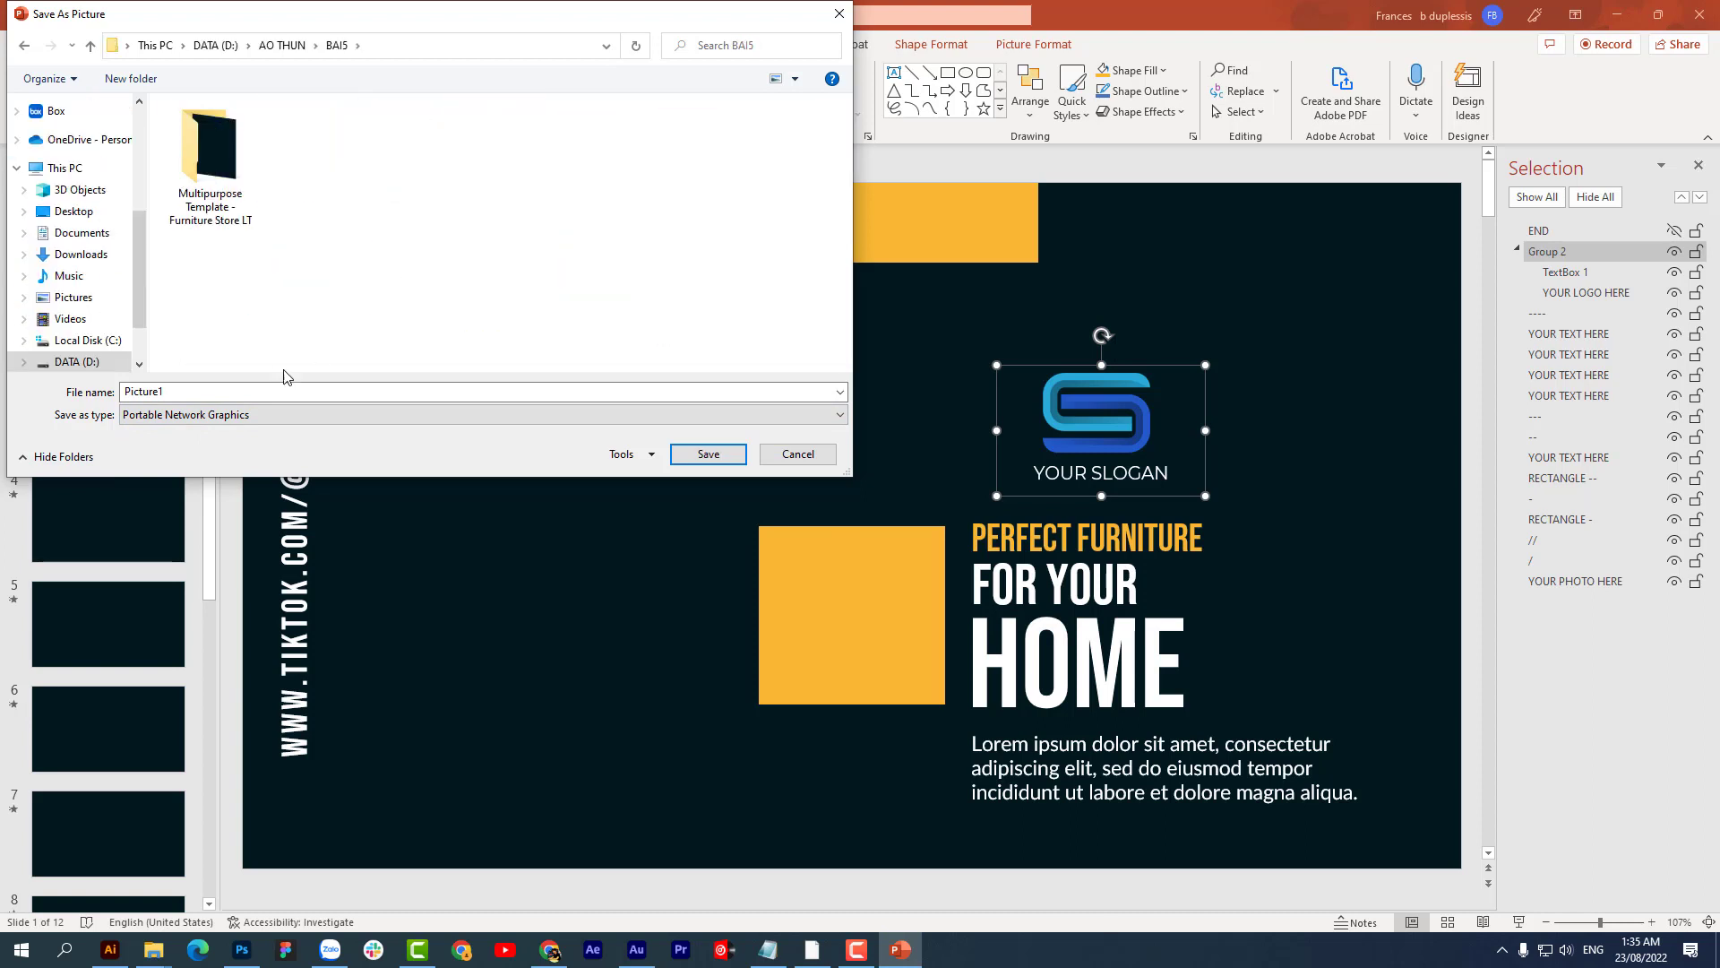
pyautogui.click(264, 390)
pyautogui.write('LOGO')
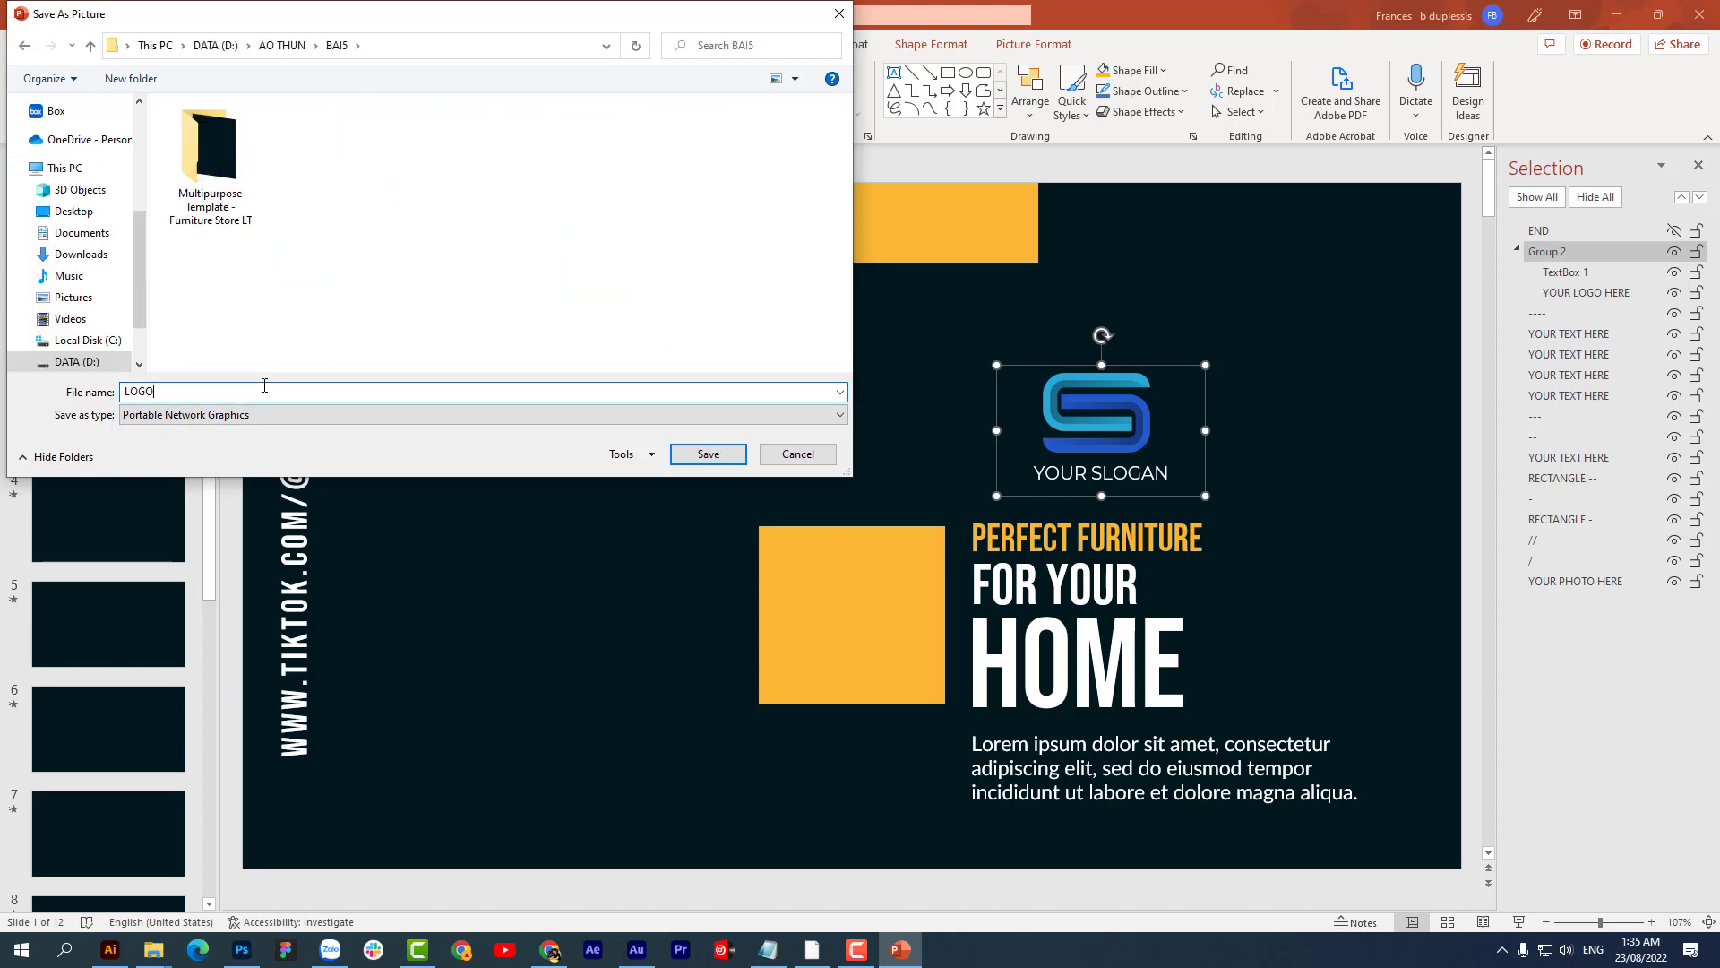
pyautogui.press('Return')
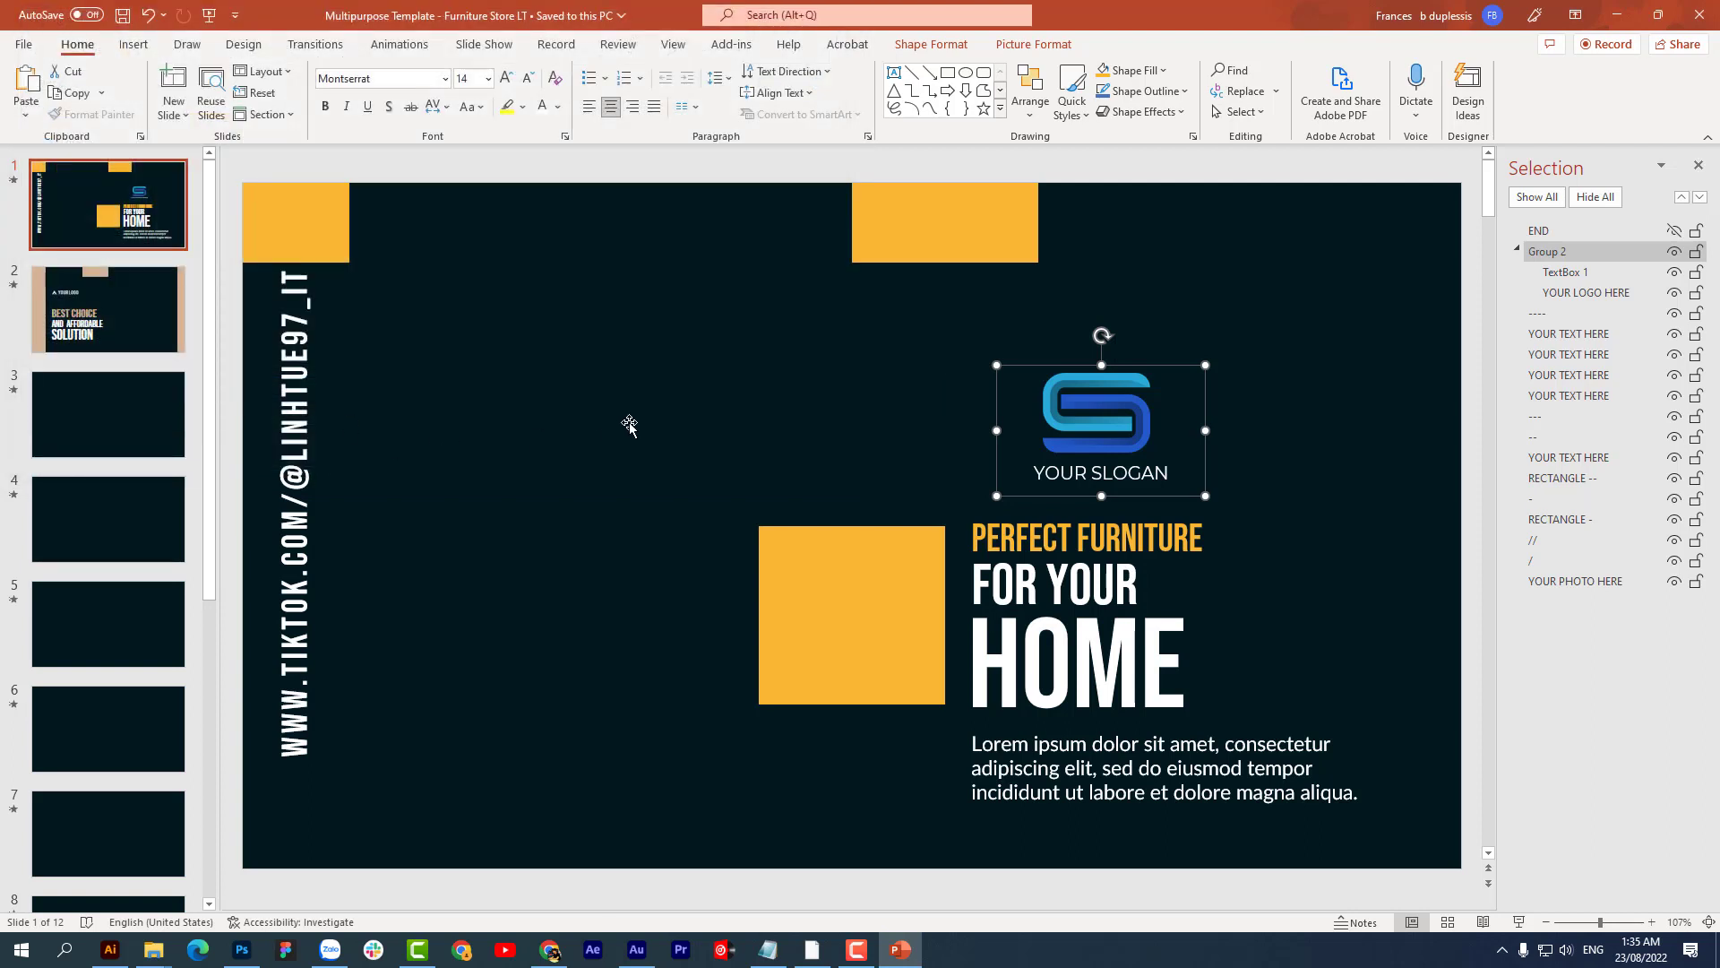
# Step: Undo the logo grouping and make the END cover visible again on slide 1
pyautogui.click(149, 15)
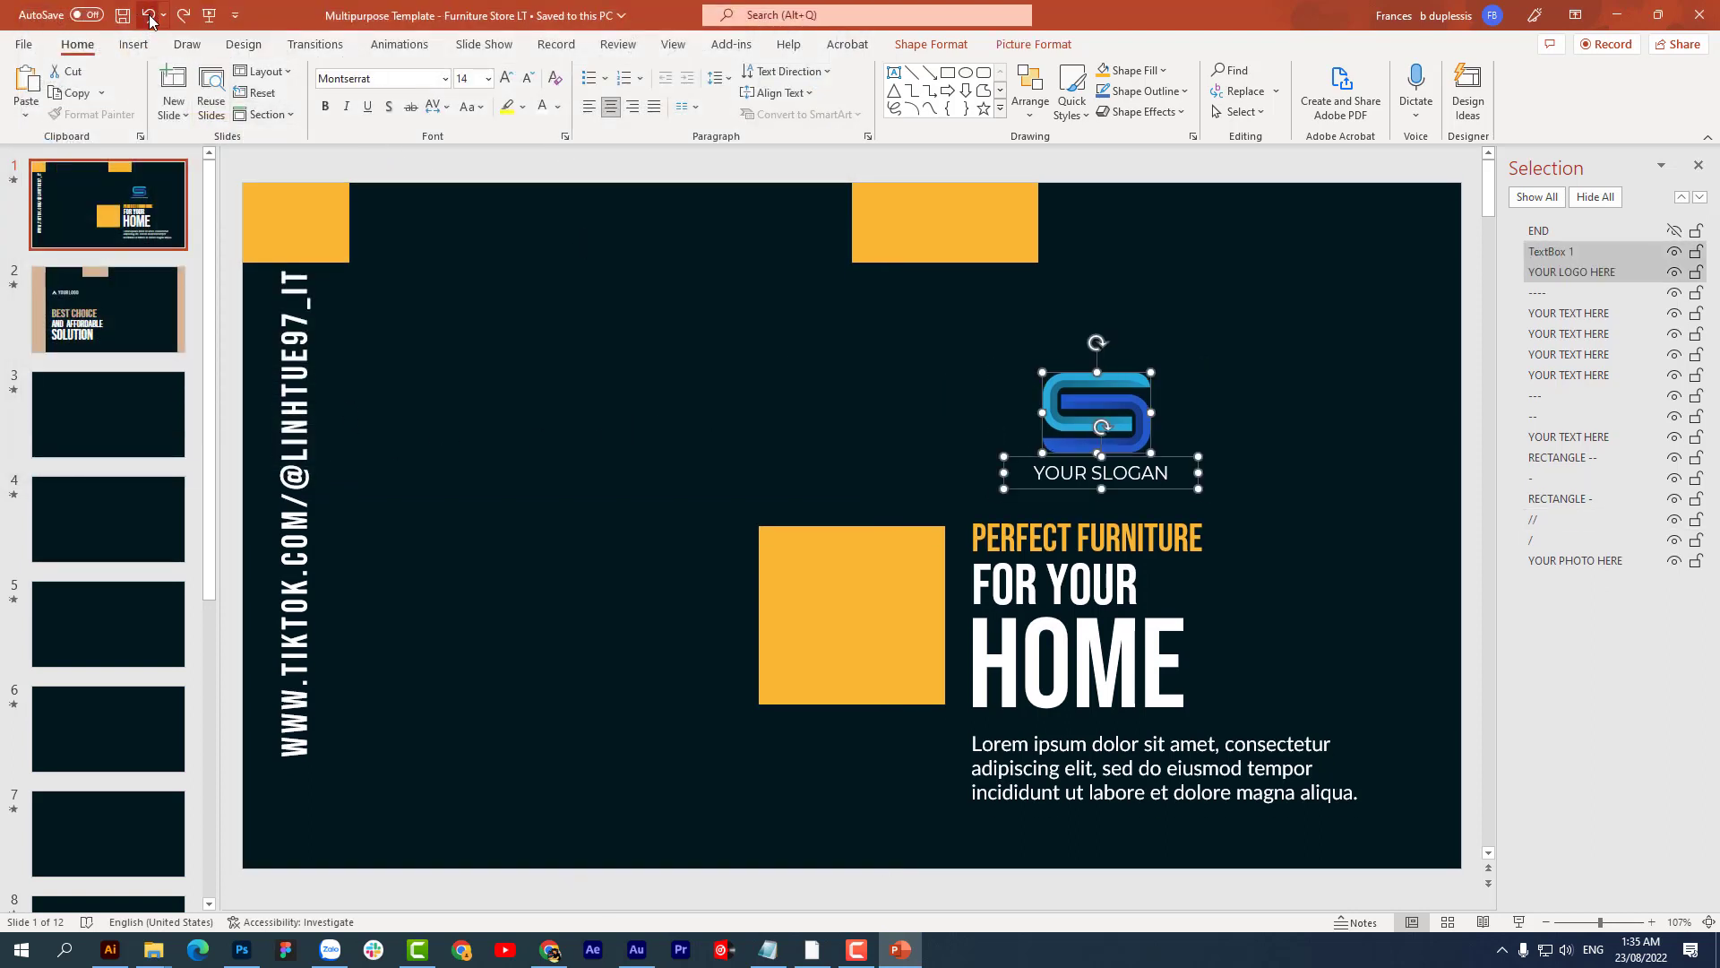
pyautogui.hotkey('ctrl', 'z')
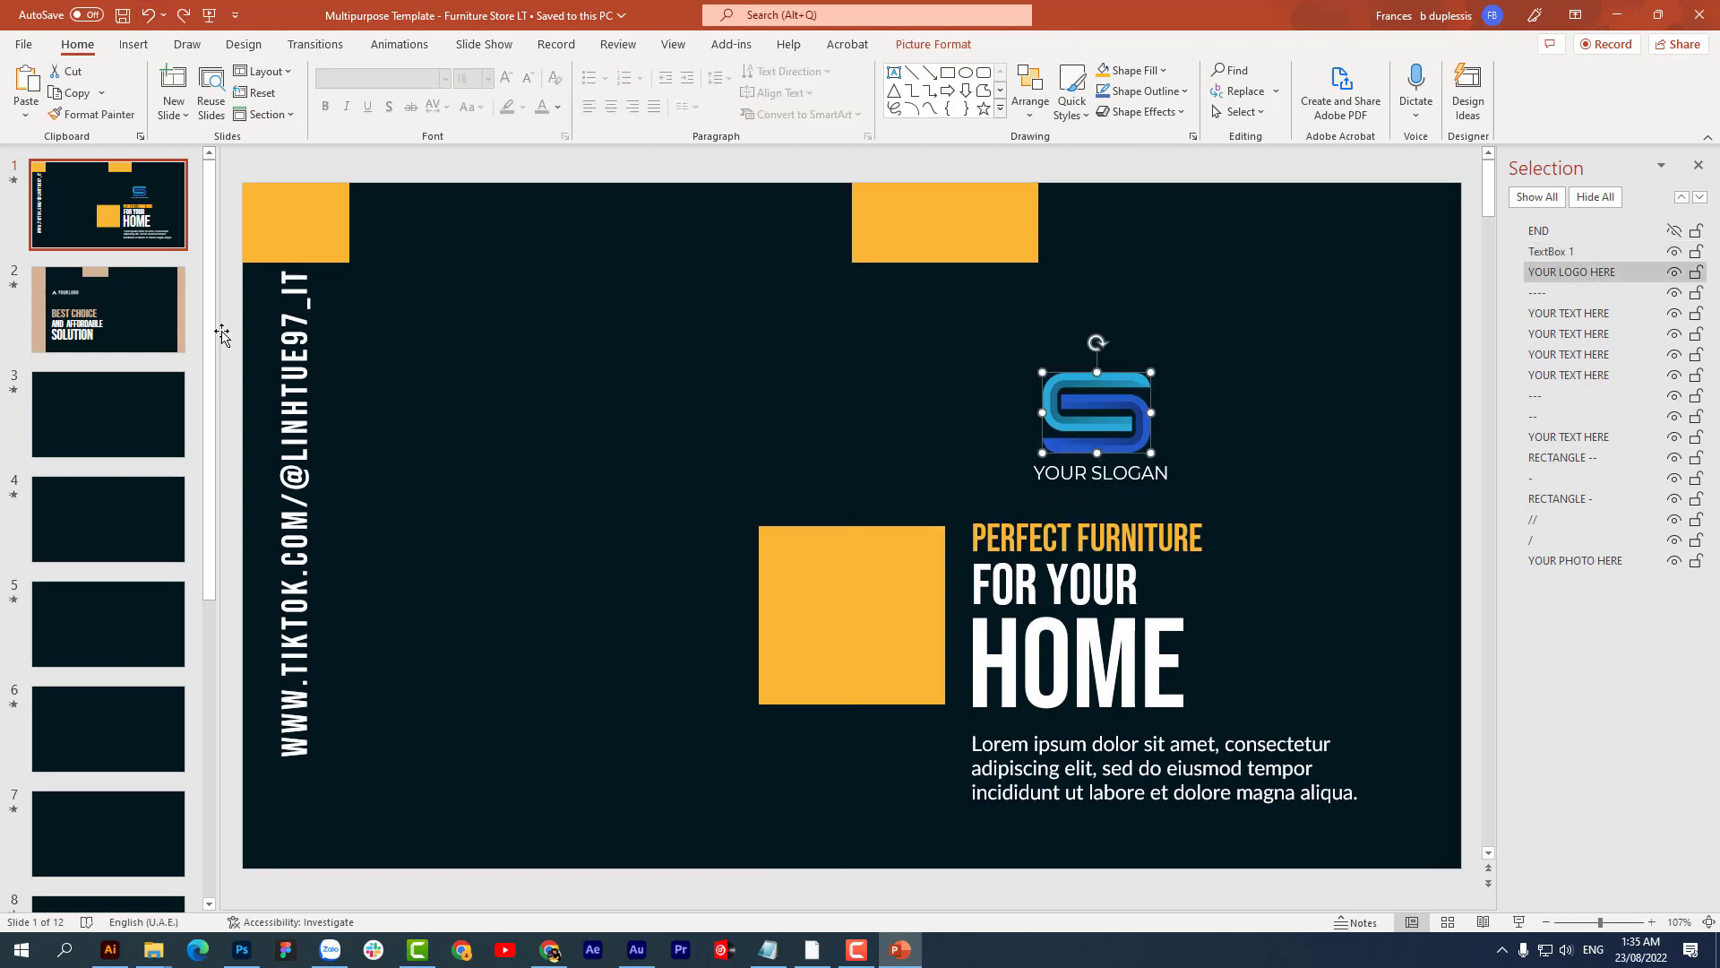
pyautogui.click(13, 182)
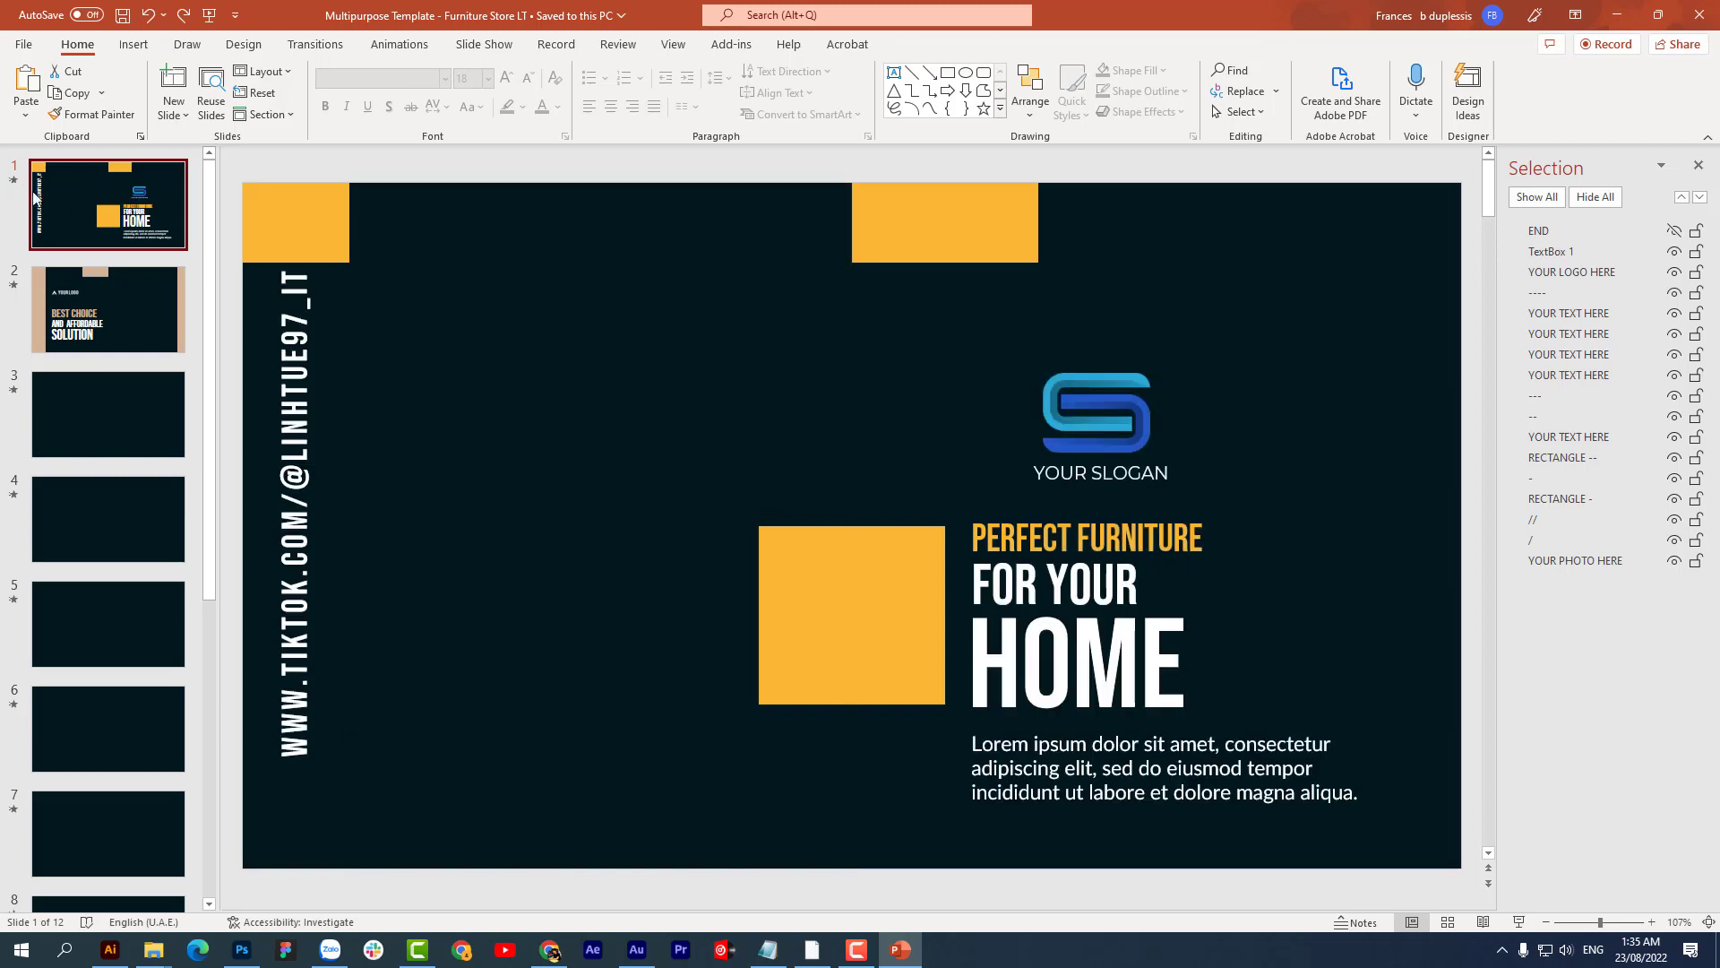
pyautogui.click(1674, 230)
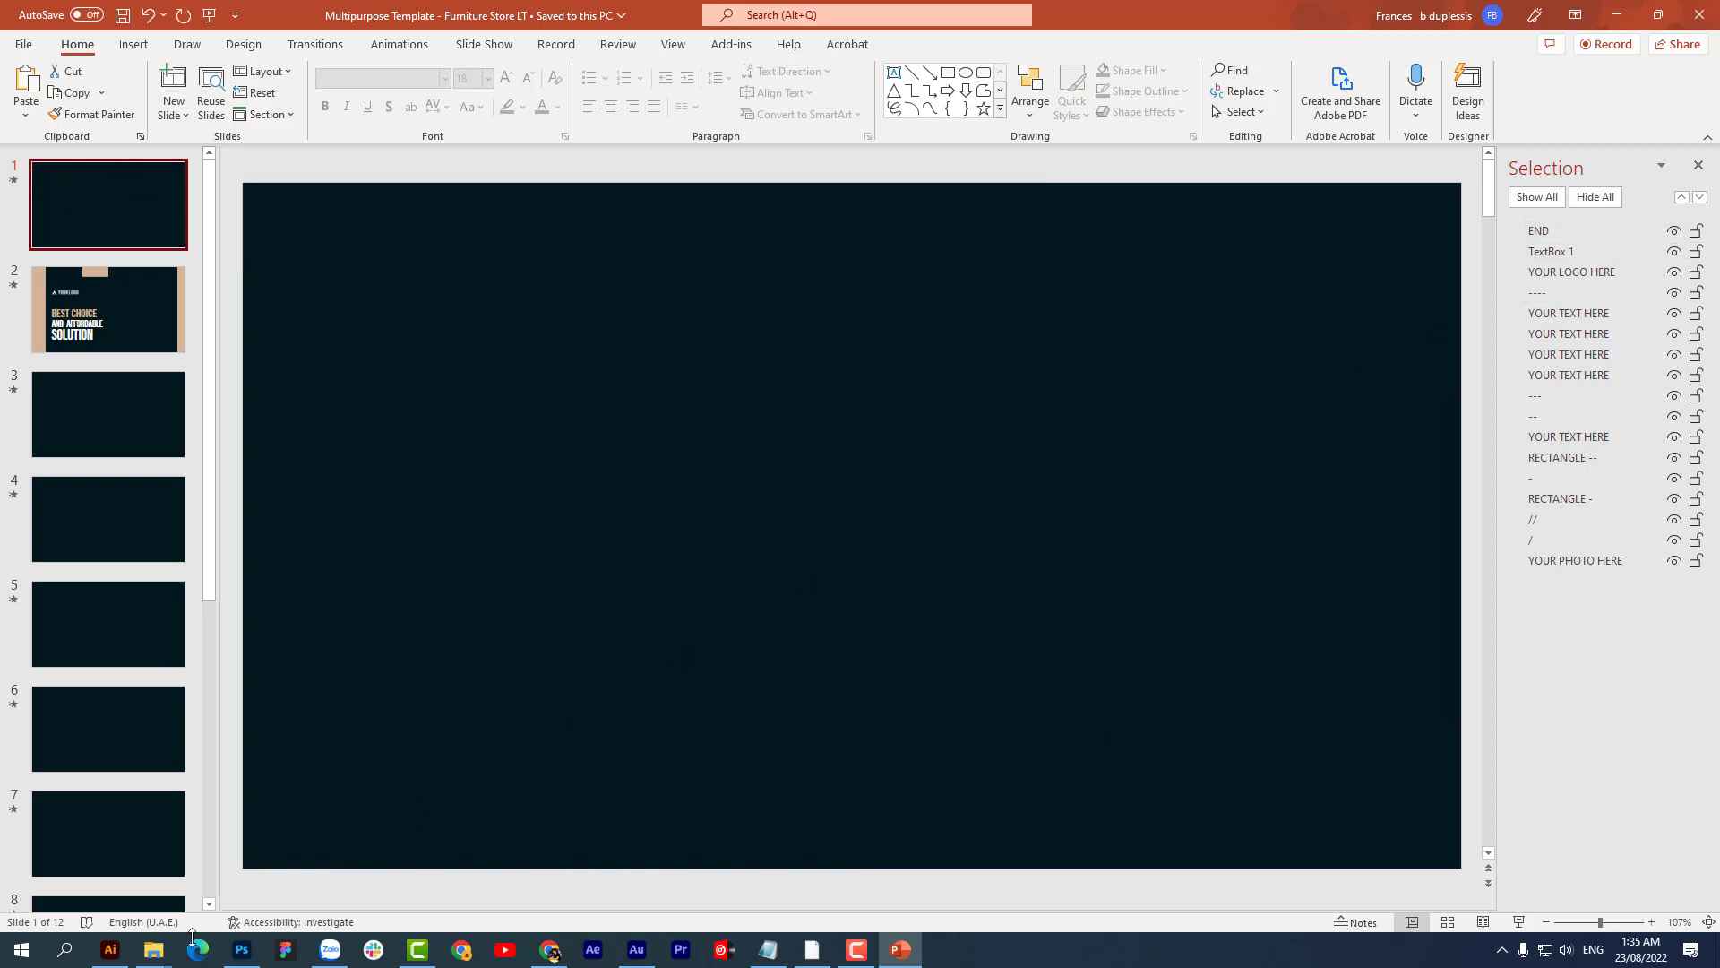
pyautogui.moveTo(154, 949)
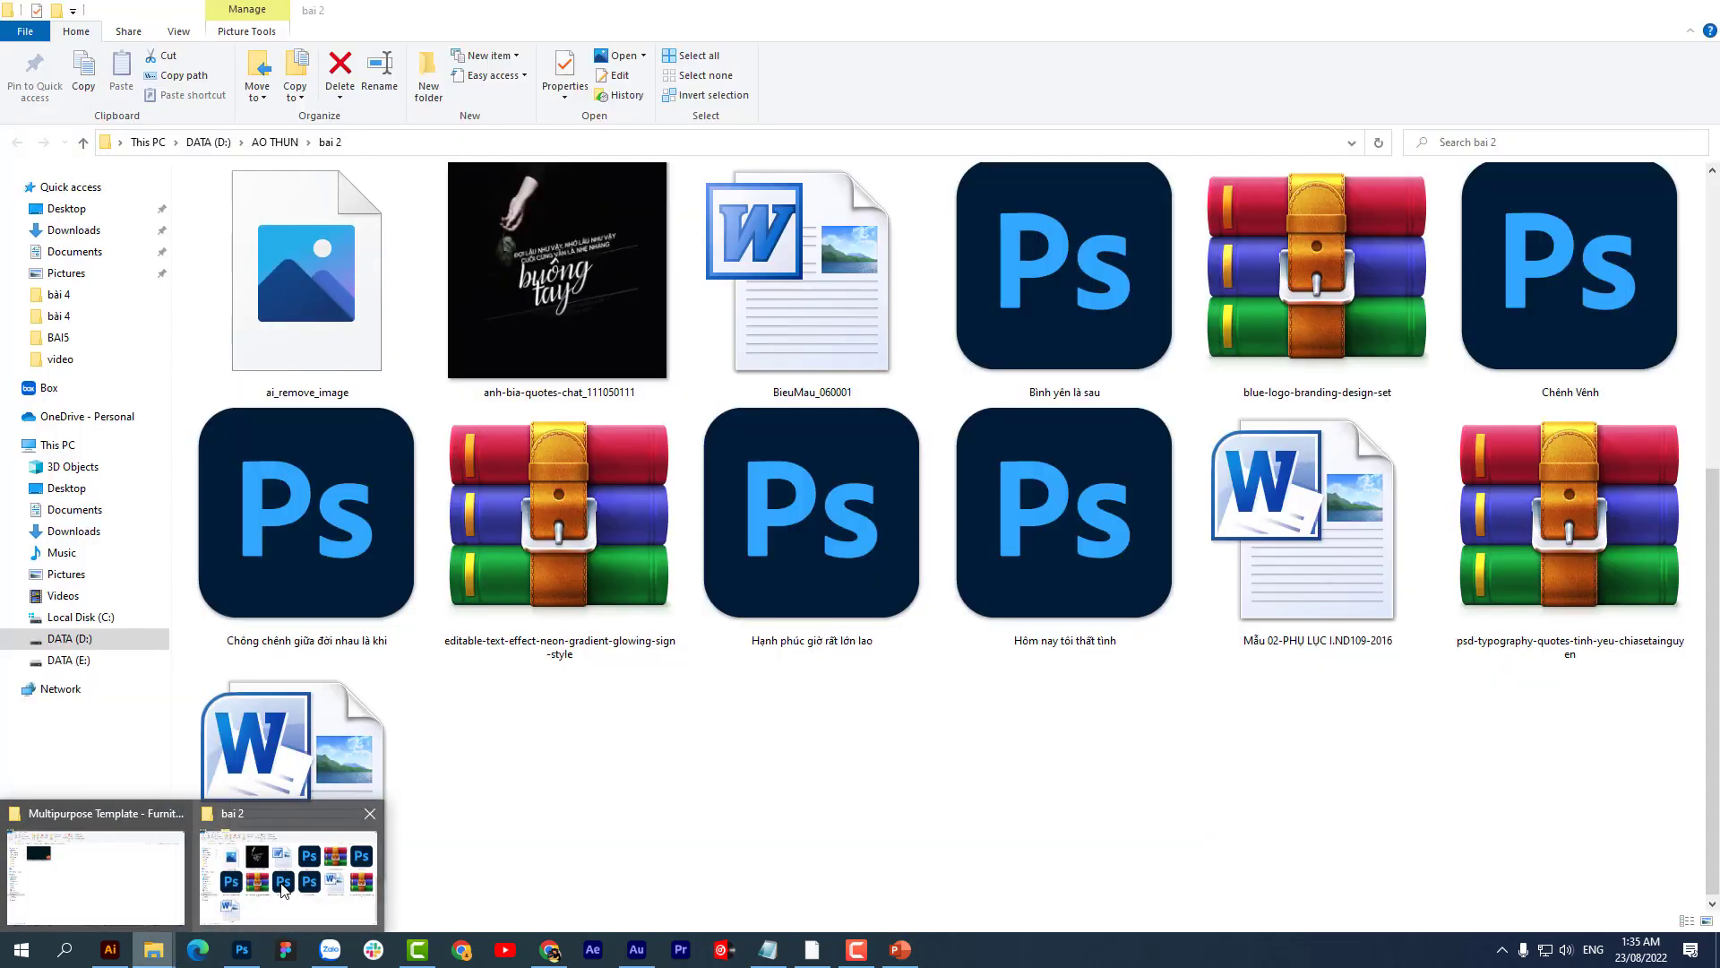
# Step: Confirm the LOGO image in the BAI5 folder, then return to slide 2 in PowerPoint
pyautogui.click(287, 860)
pyautogui.click(59, 338)
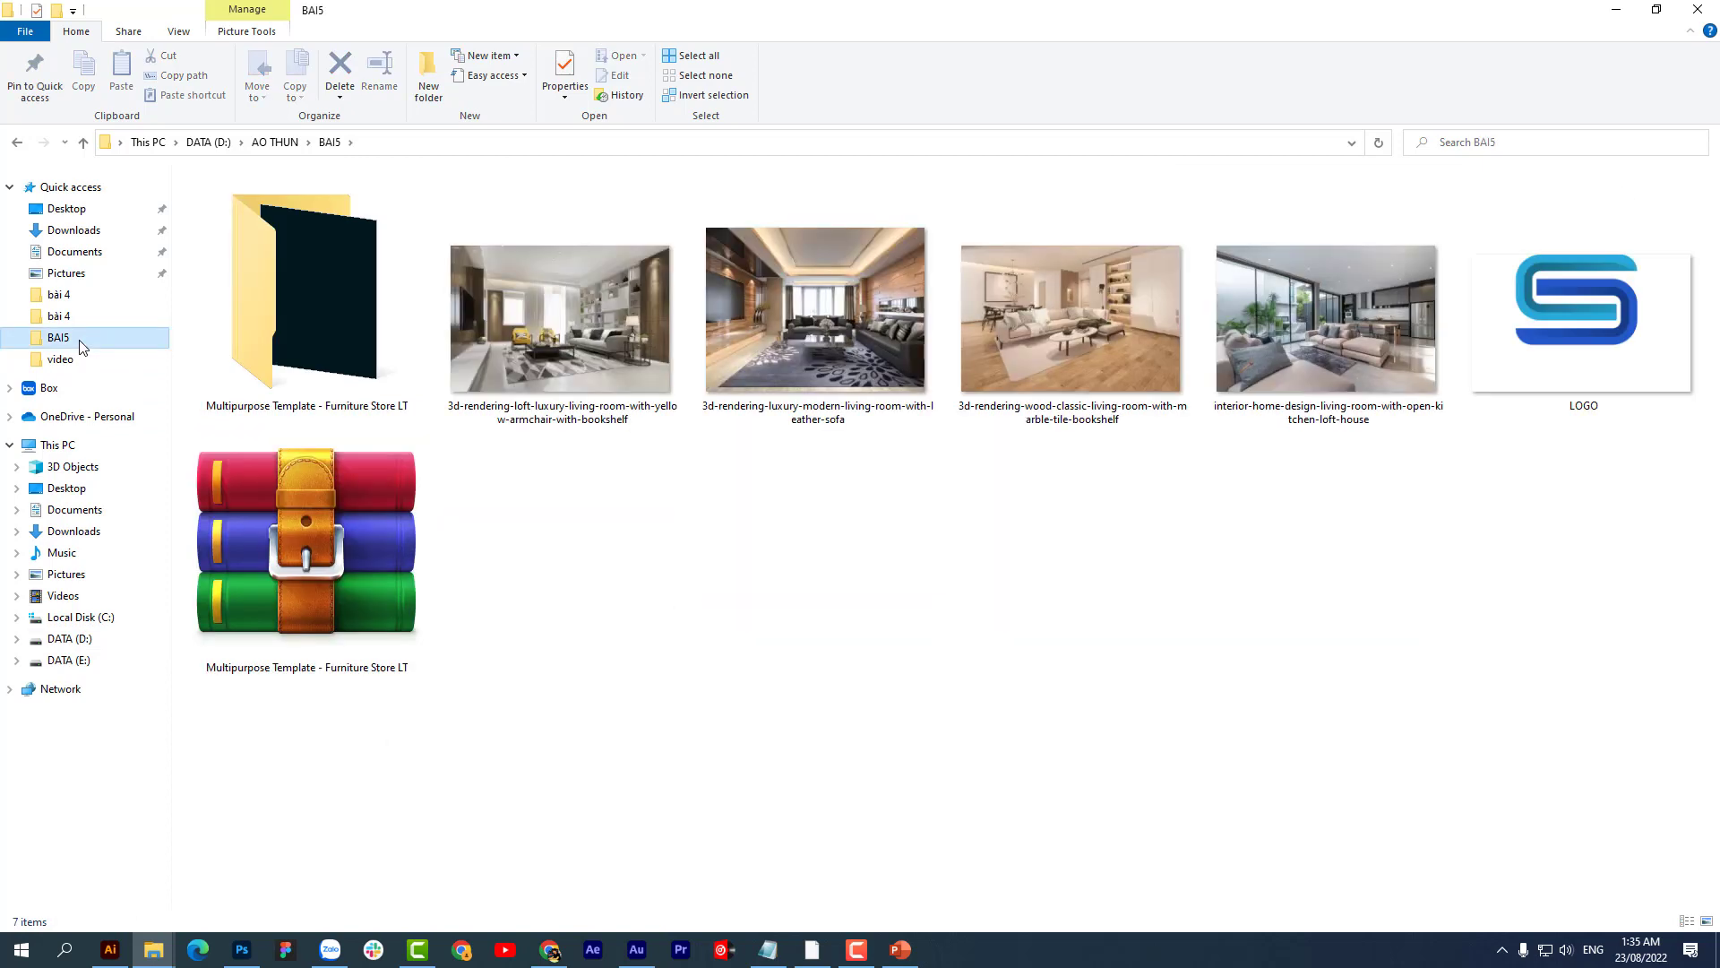
pyautogui.click(1627, 346)
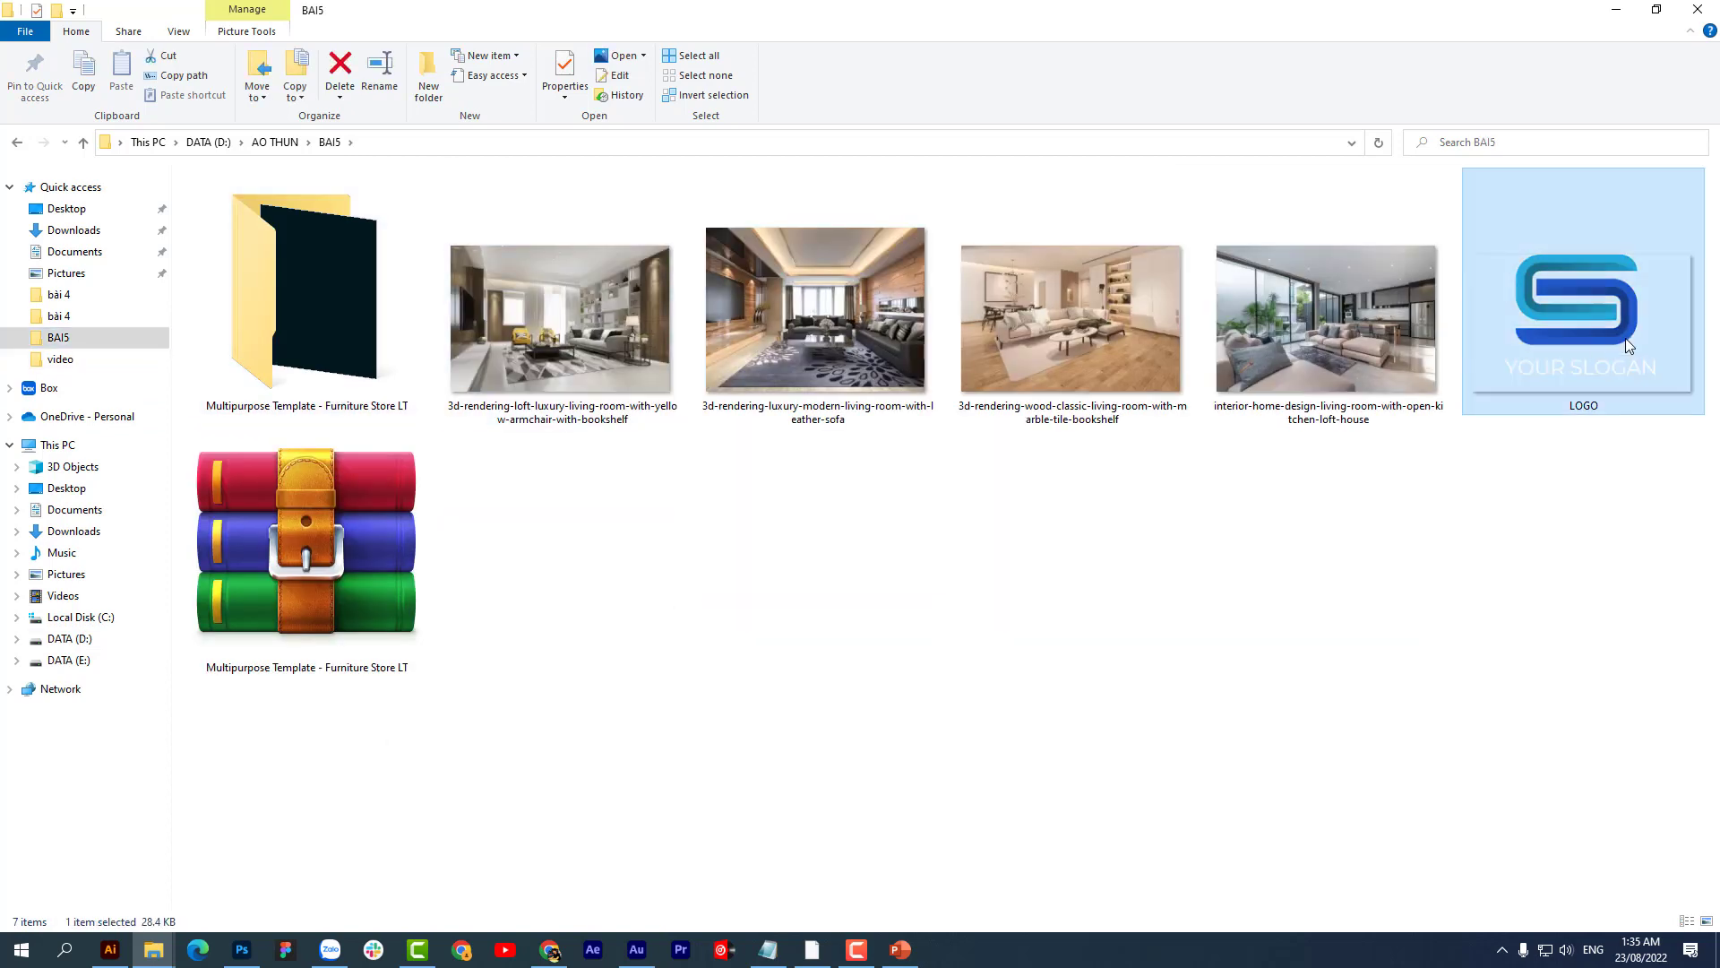
pyautogui.click(901, 948)
pyautogui.click(122, 316)
# Step: Replace slide 2's placeholder logo with the exported LOGO image and preview the slide
pyautogui.click(554, 384)
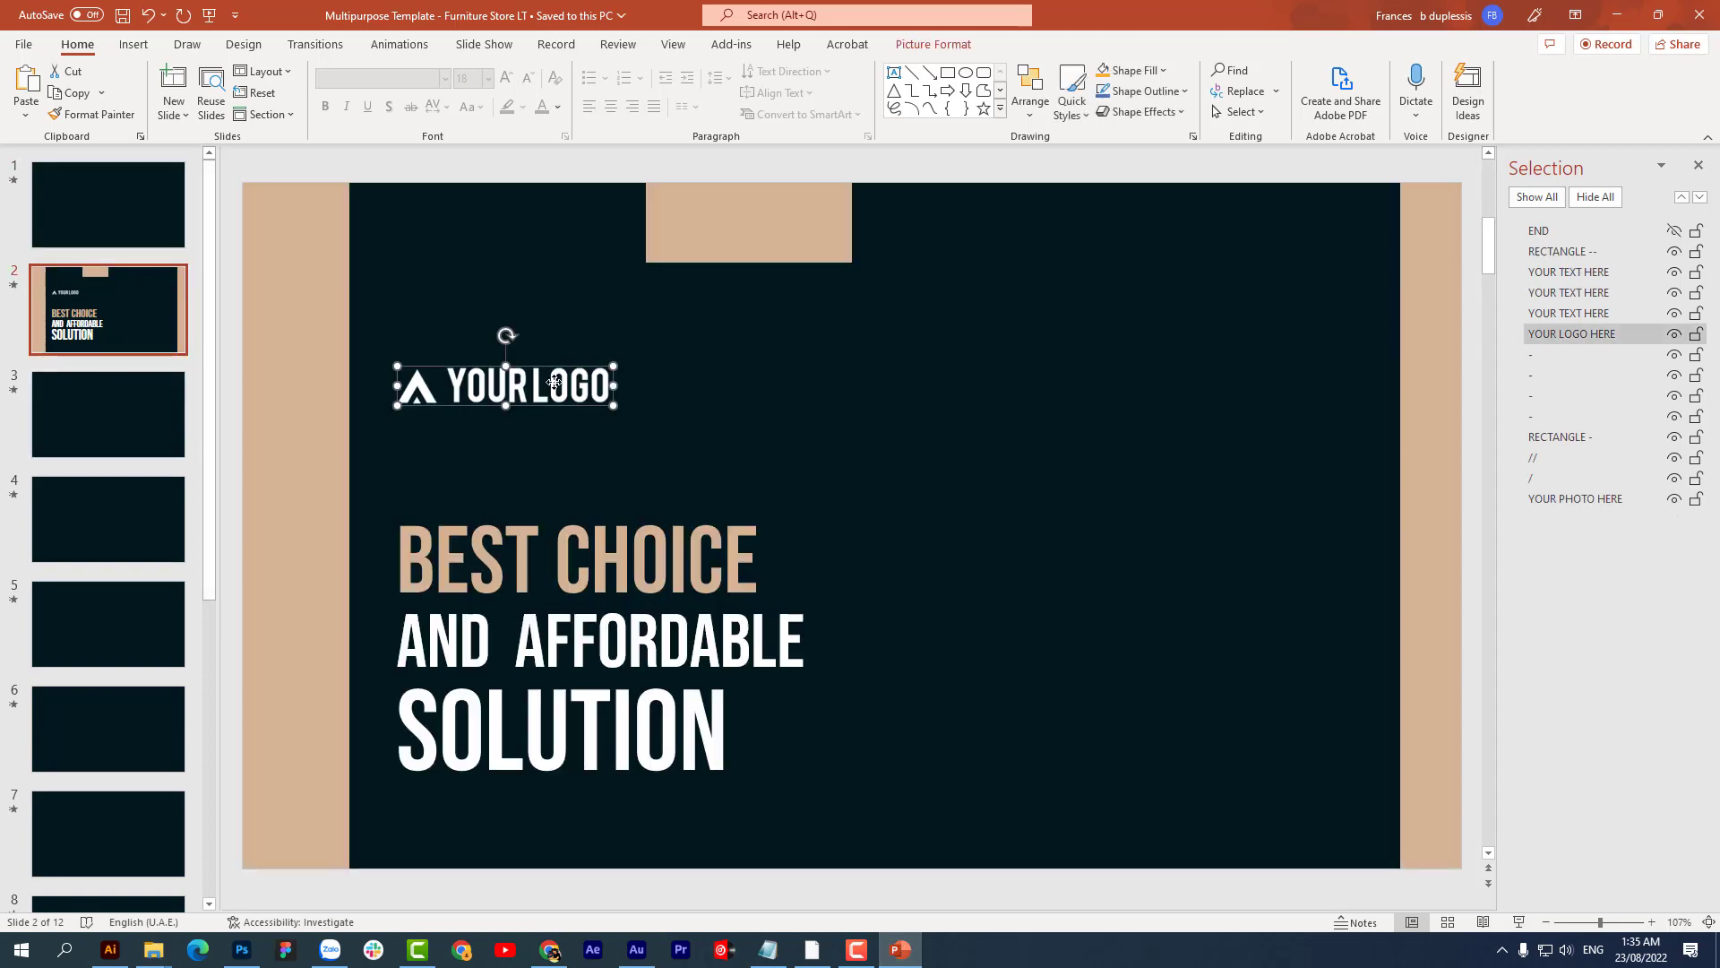
pyautogui.rightClick(553, 384)
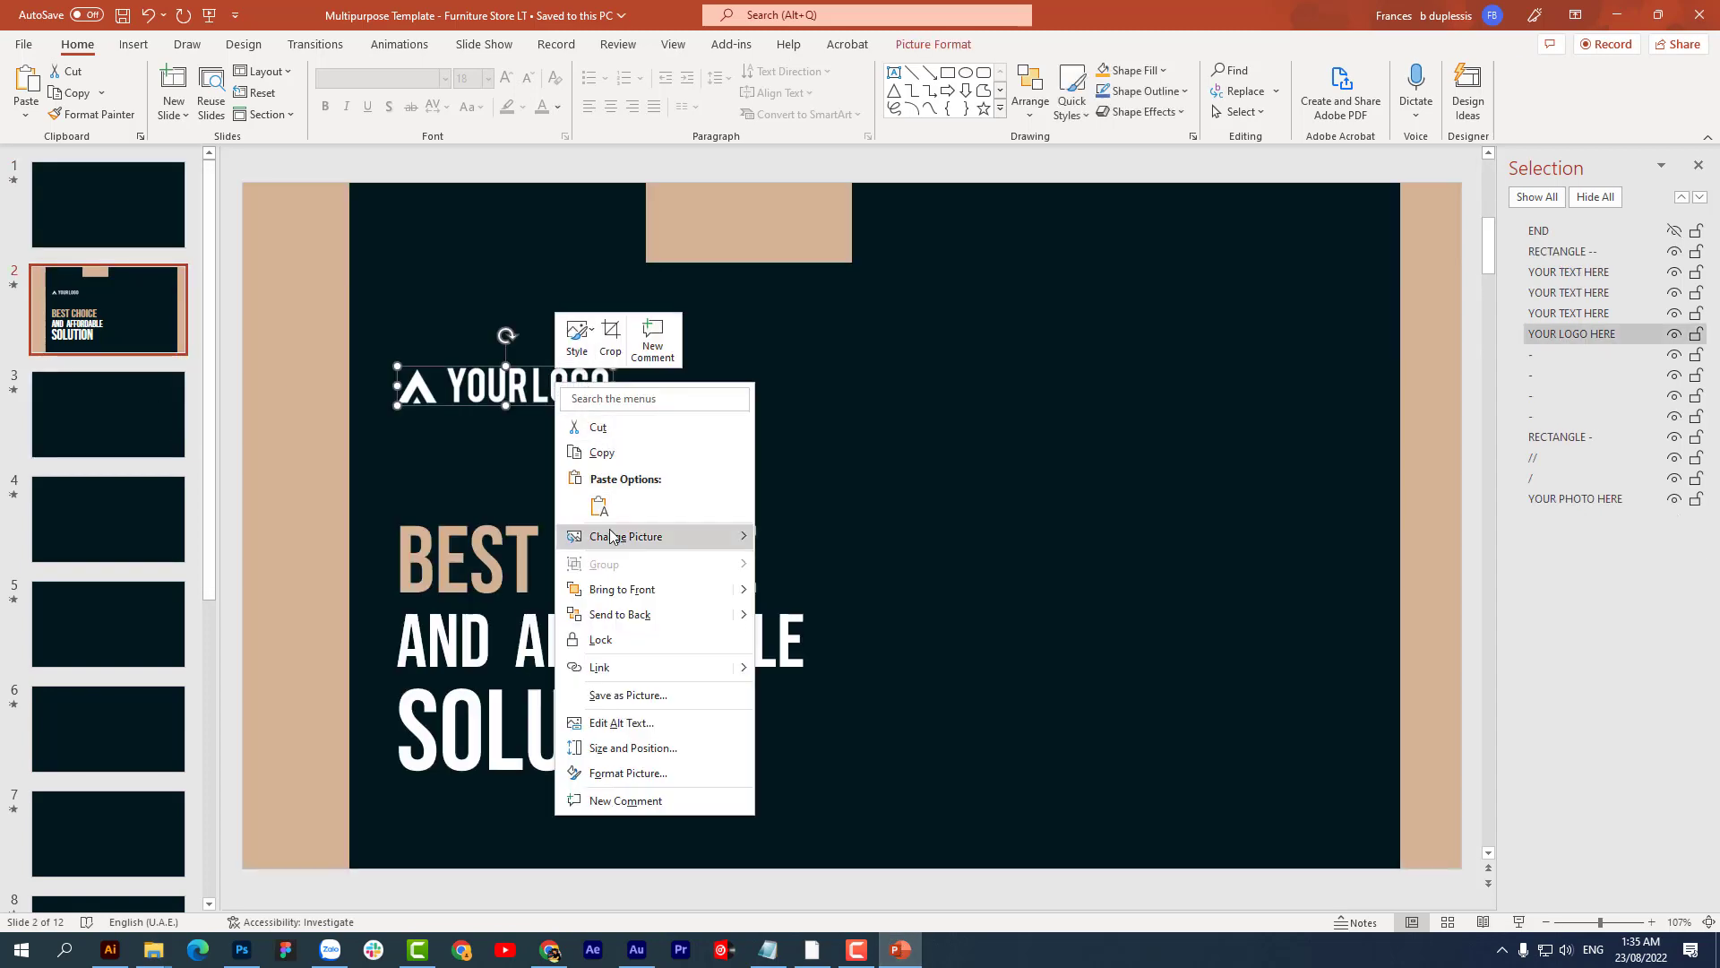
pyautogui.moveTo(625, 535)
pyautogui.click(787, 535)
pyautogui.doubleClick(701, 258)
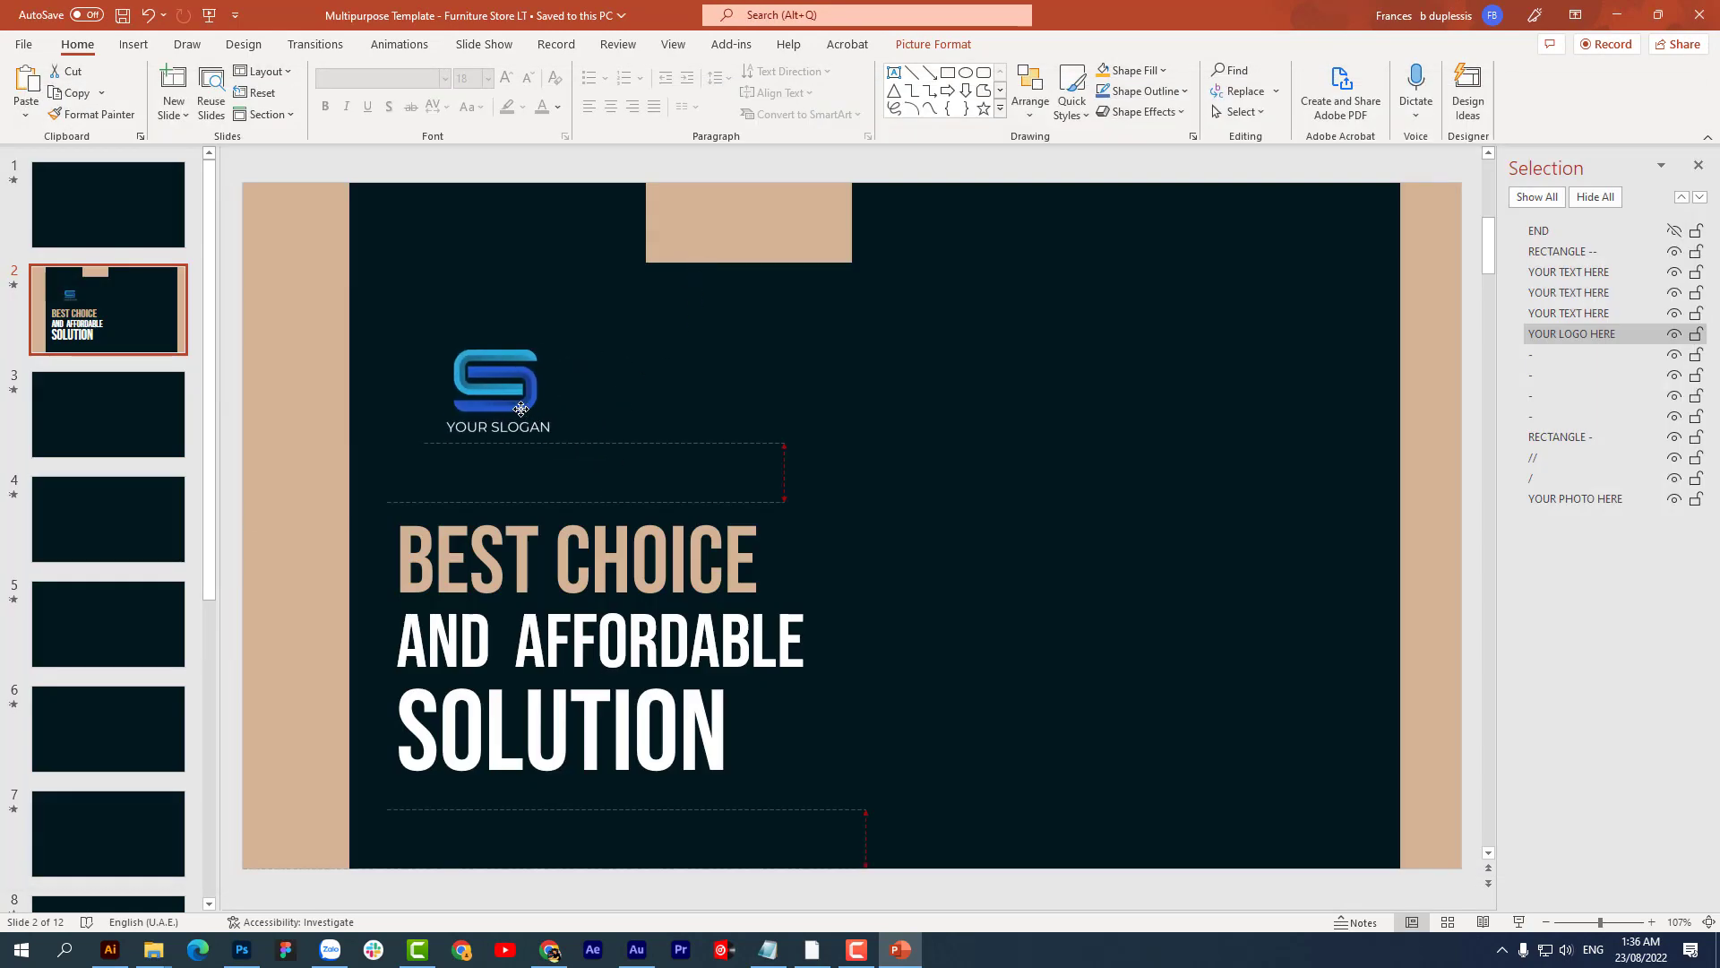
pyautogui.click(20, 288)
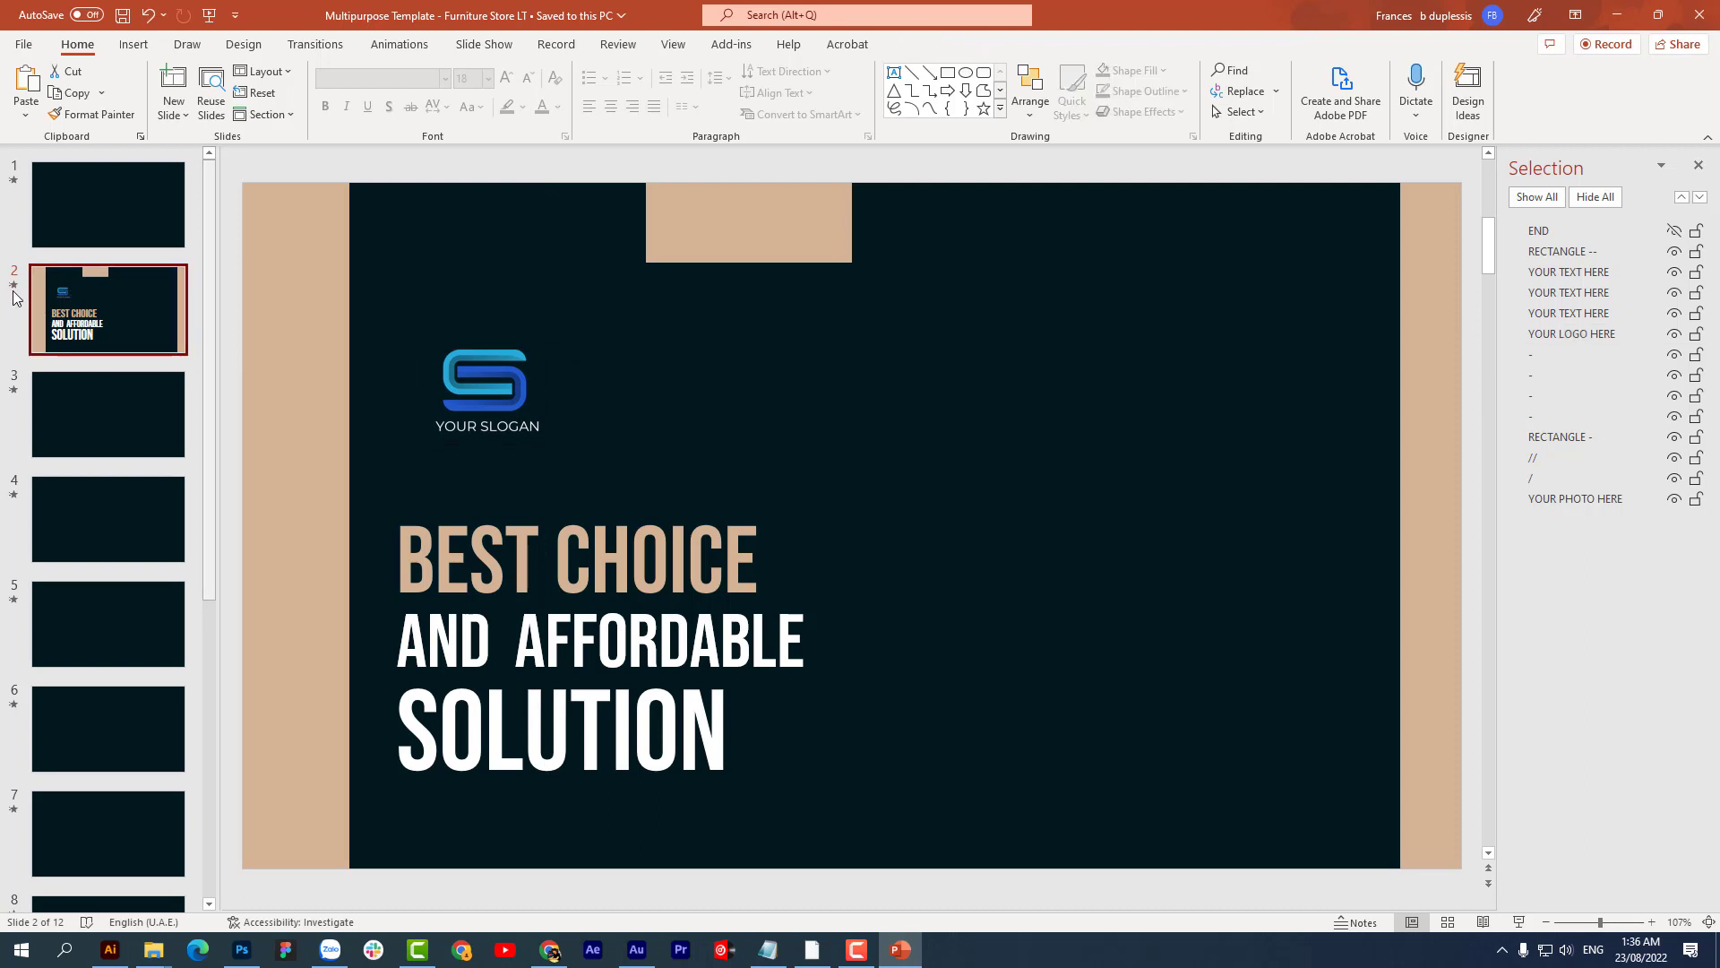
pyautogui.click(14, 287)
# Step: Shift the new logo left to align with the headline, enlarge it slightly, and preview
pyautogui.moveTo(476, 390); pyautogui.dragTo(466, 391)
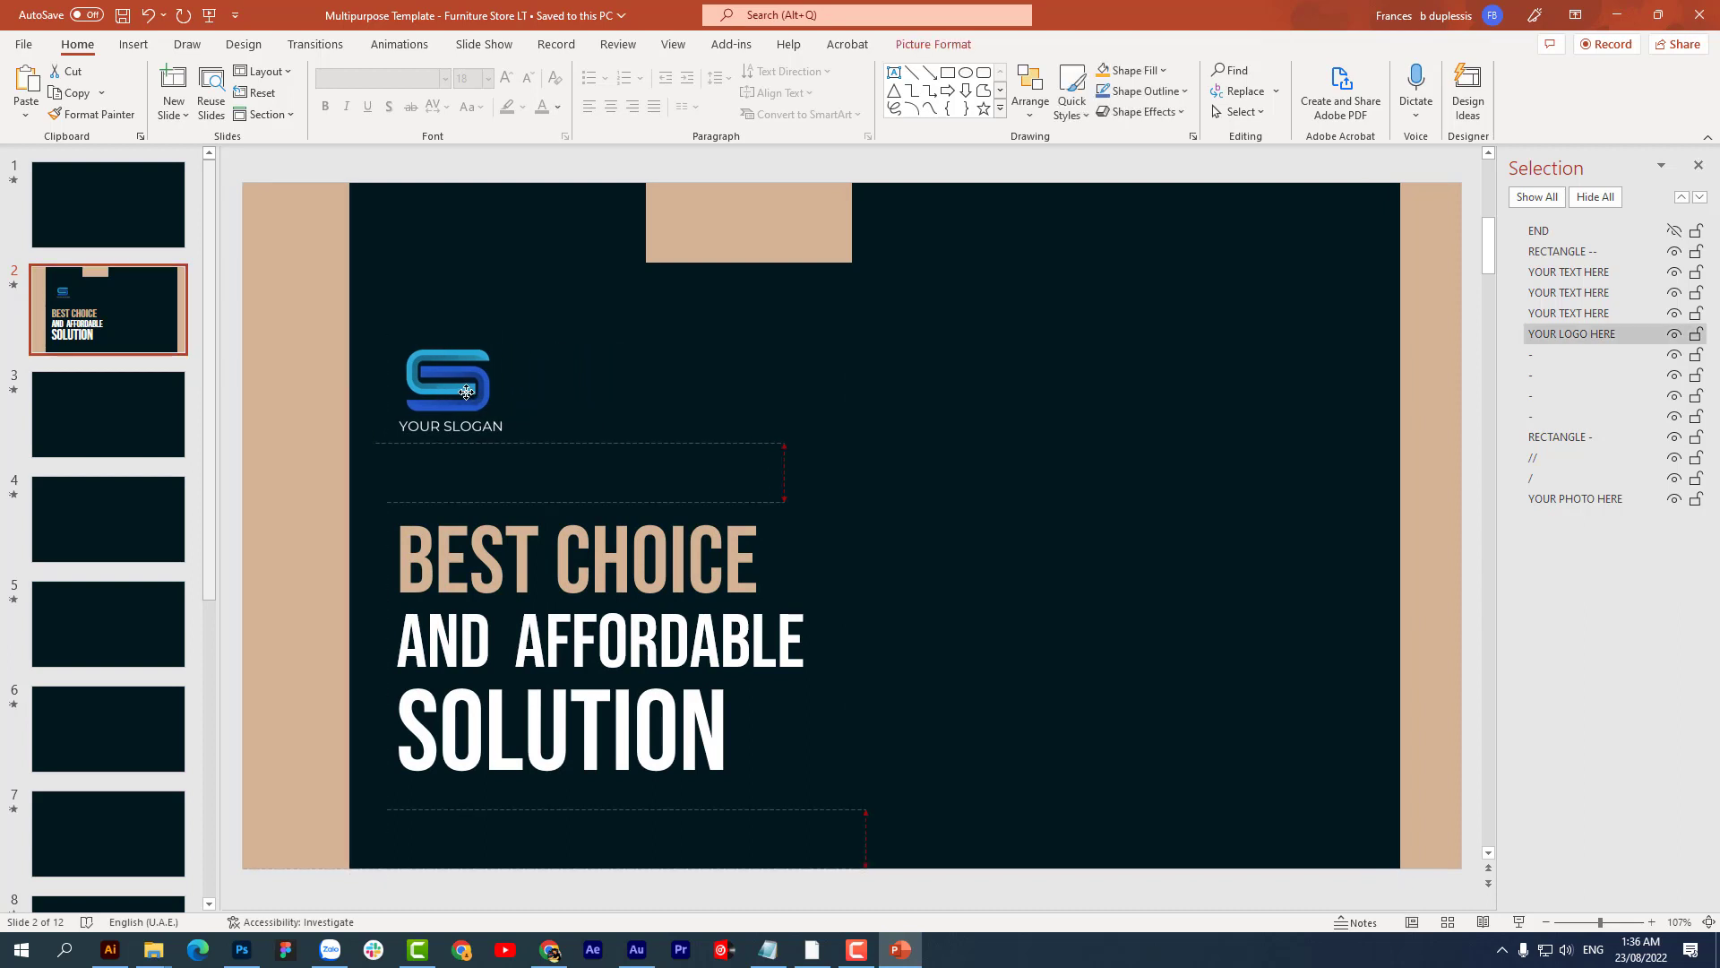
pyautogui.moveTo(526, 442); pyautogui.dragTo(550, 458)
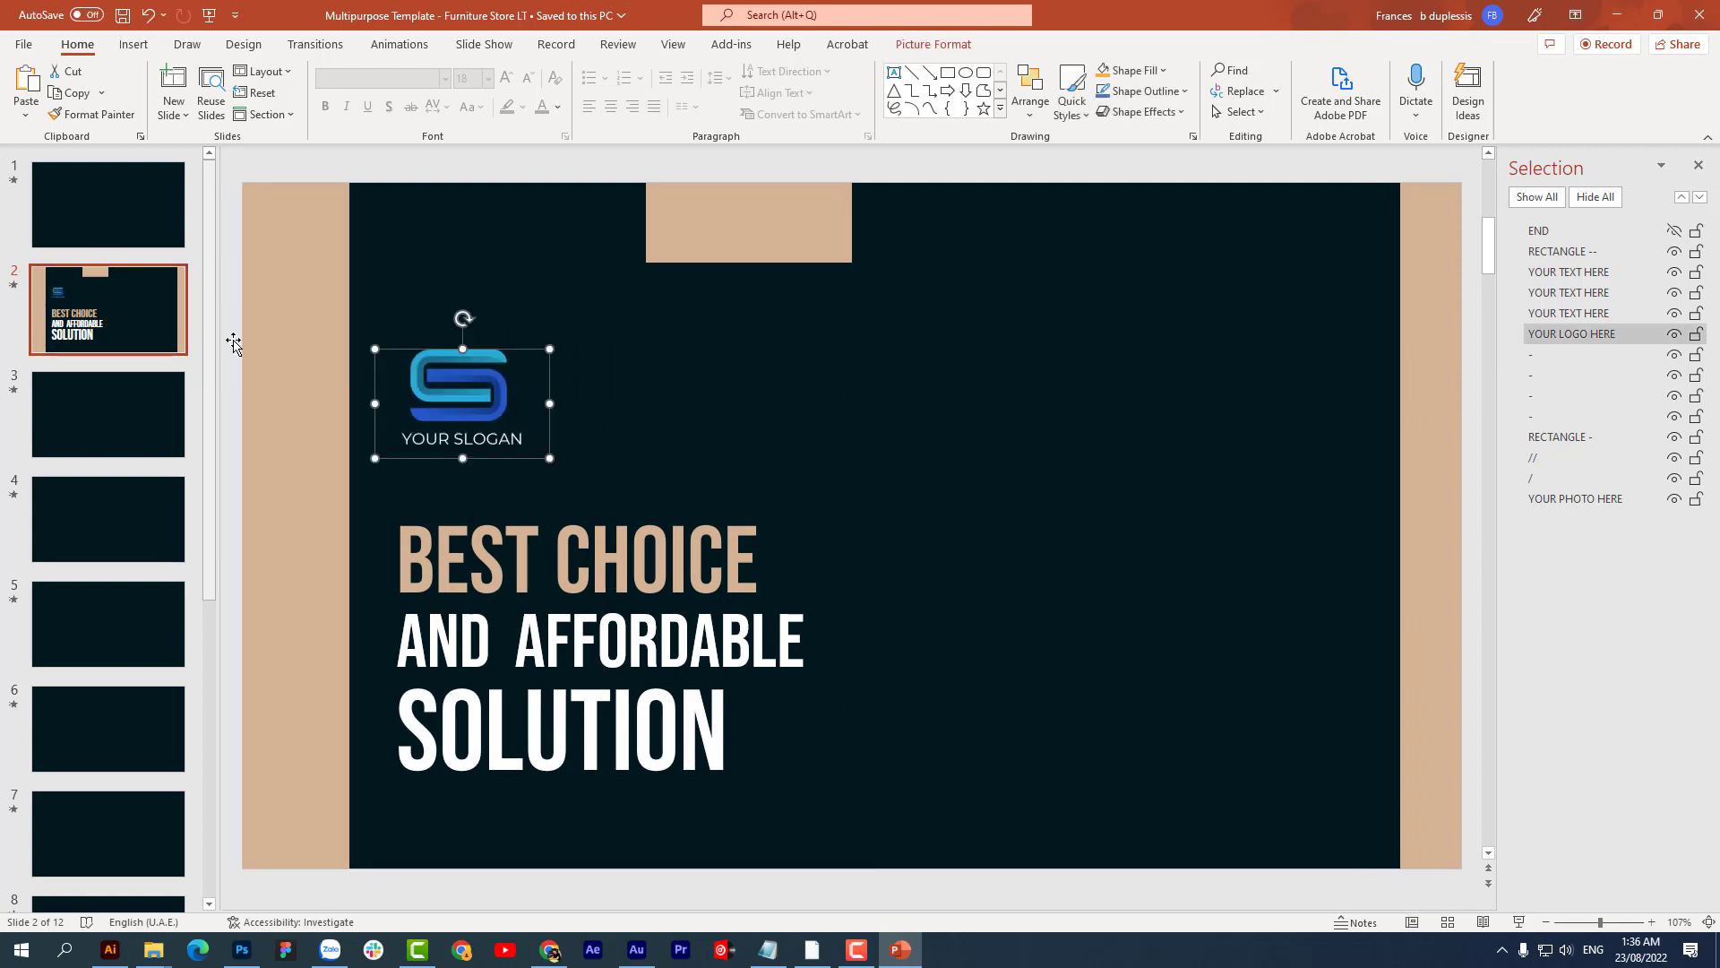
pyautogui.click(13, 286)
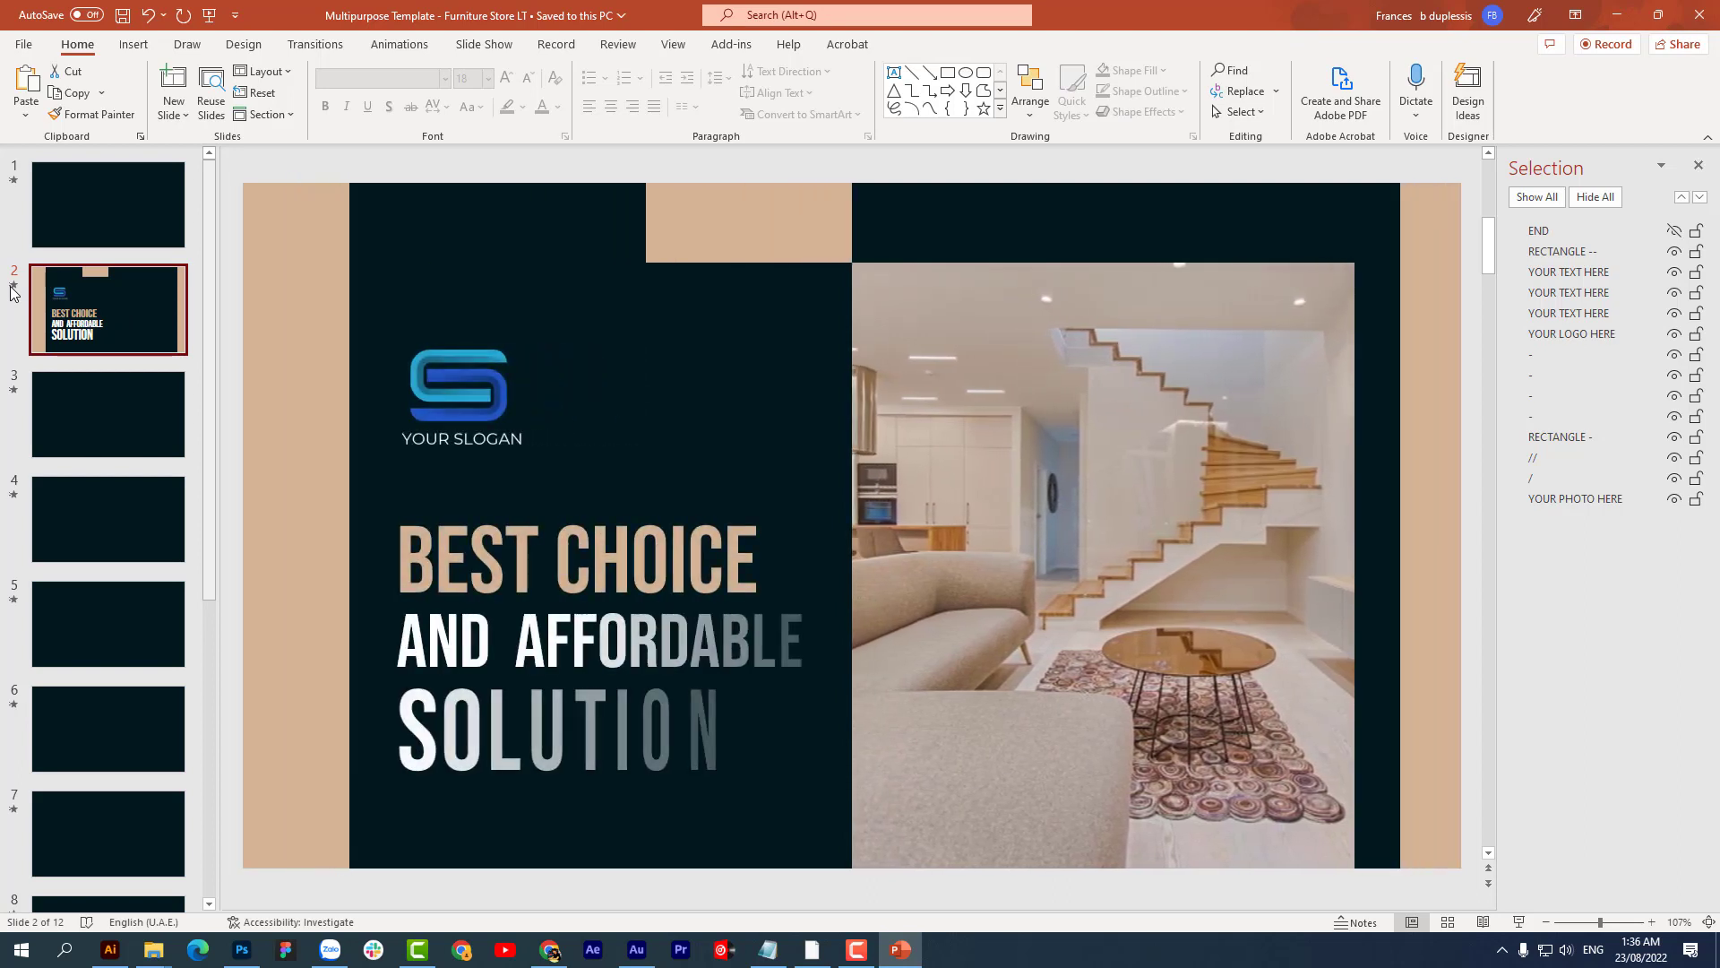
# Step: Fill the tan top block on slide 2 with yellow-orange
pyautogui.click(745, 240)
pyautogui.rightClick(746, 236)
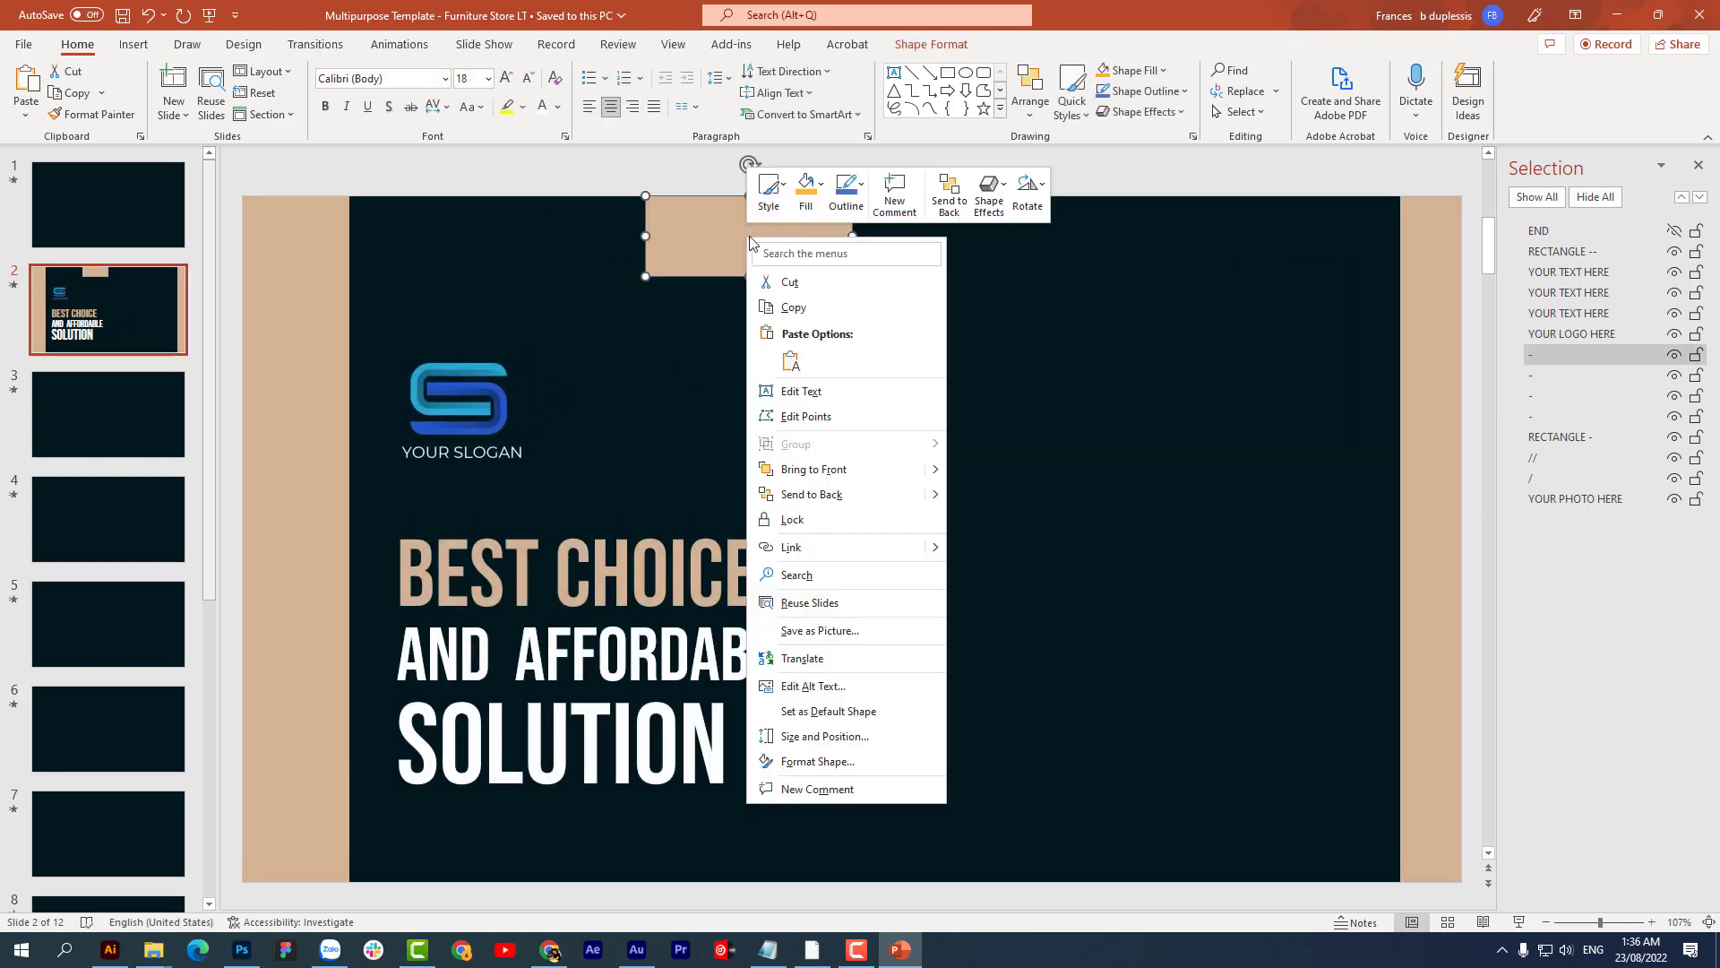
pyautogui.click(806, 188)
pyautogui.click(797, 428)
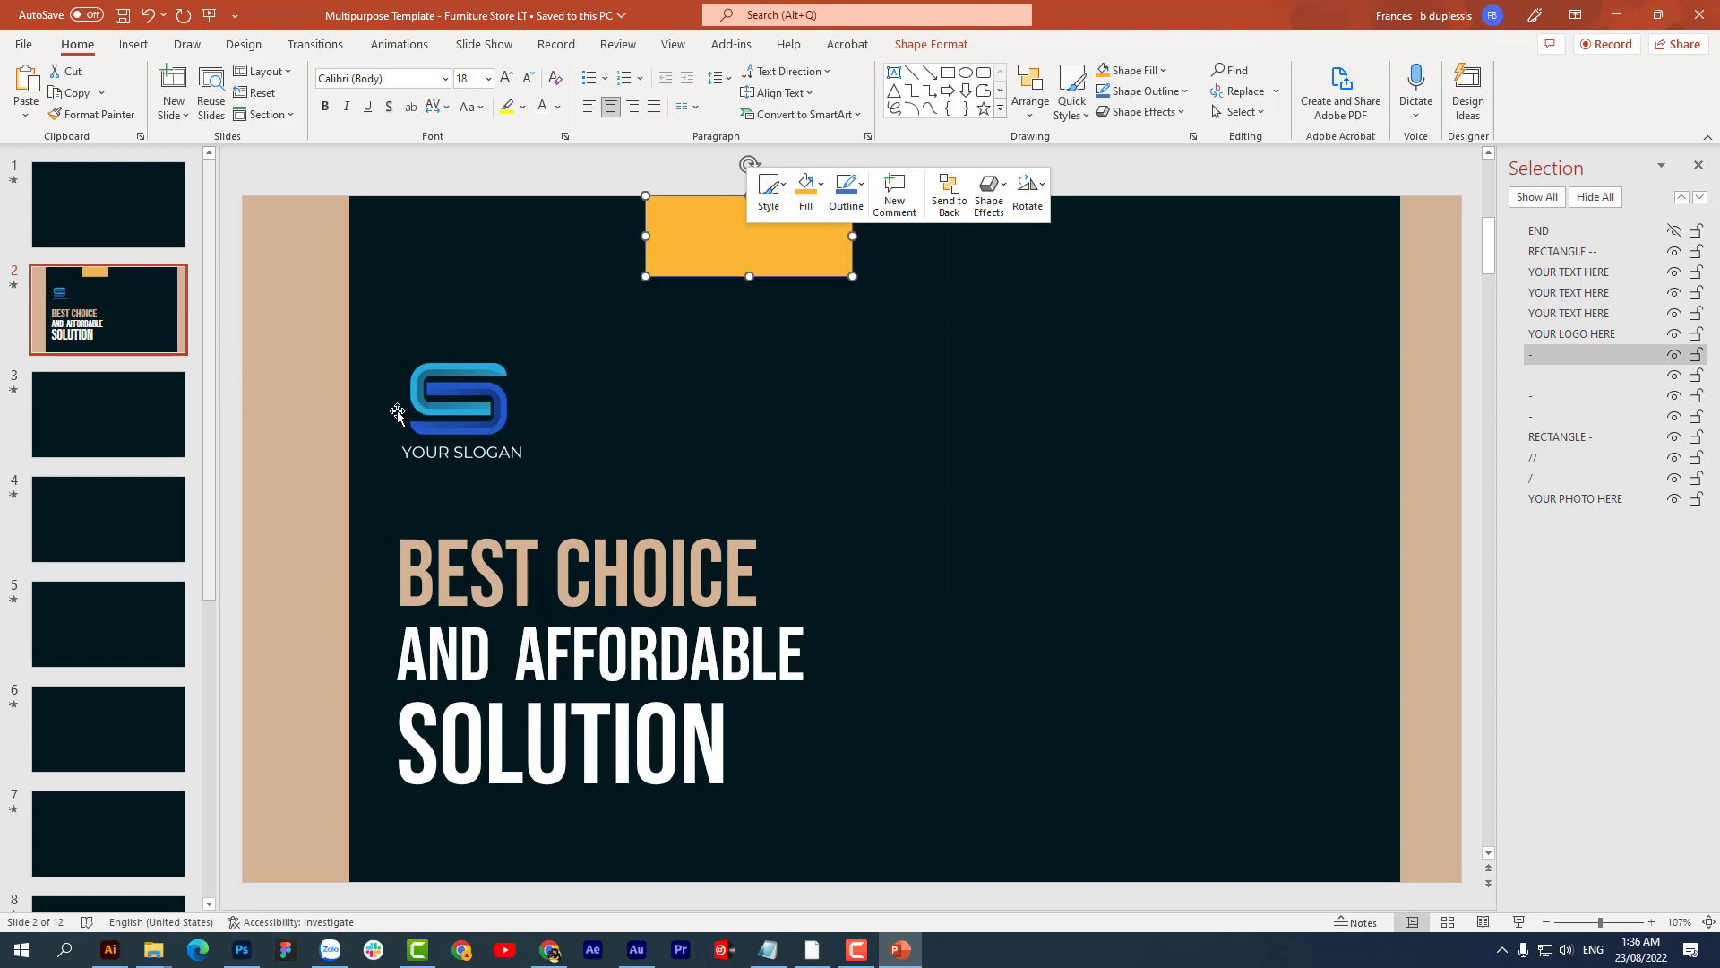
# Step: Fill both tan side strips with the same yellow-orange, then select the BEST CHOICE headline
pyautogui.keyDown('shift'); pyautogui.click(1415, 383); pyautogui.keyUp('shift')
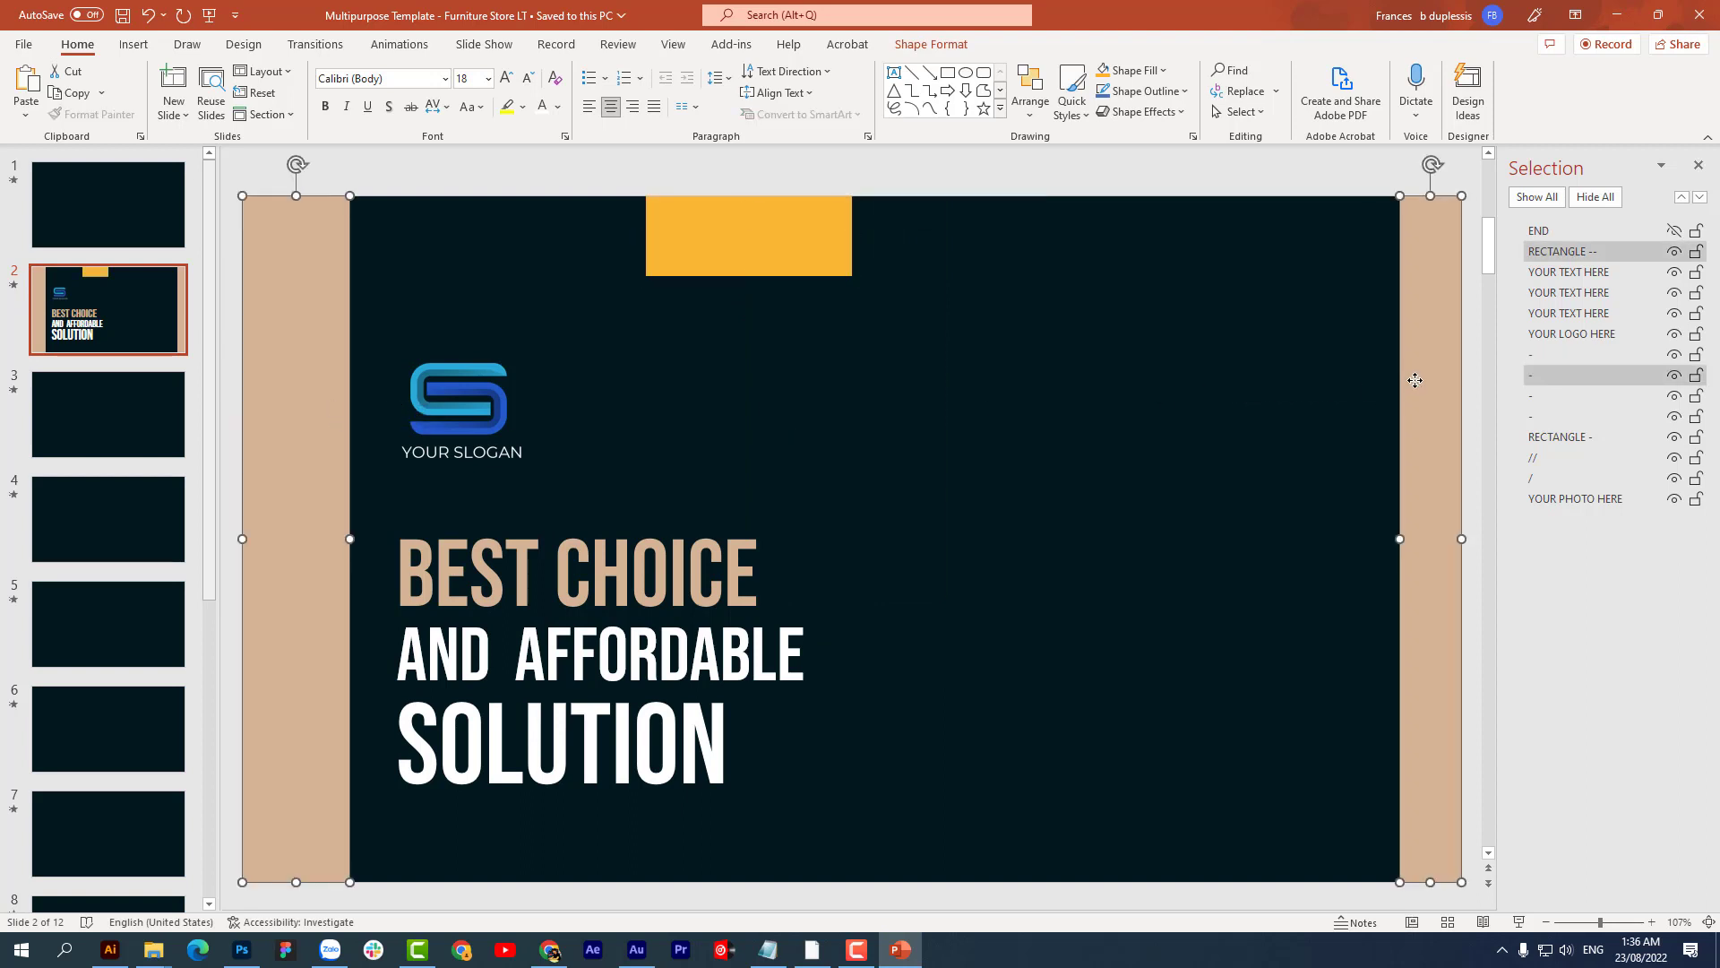
pyautogui.rightClick(1415, 380)
pyautogui.click(1367, 332)
pyautogui.click(1354, 565)
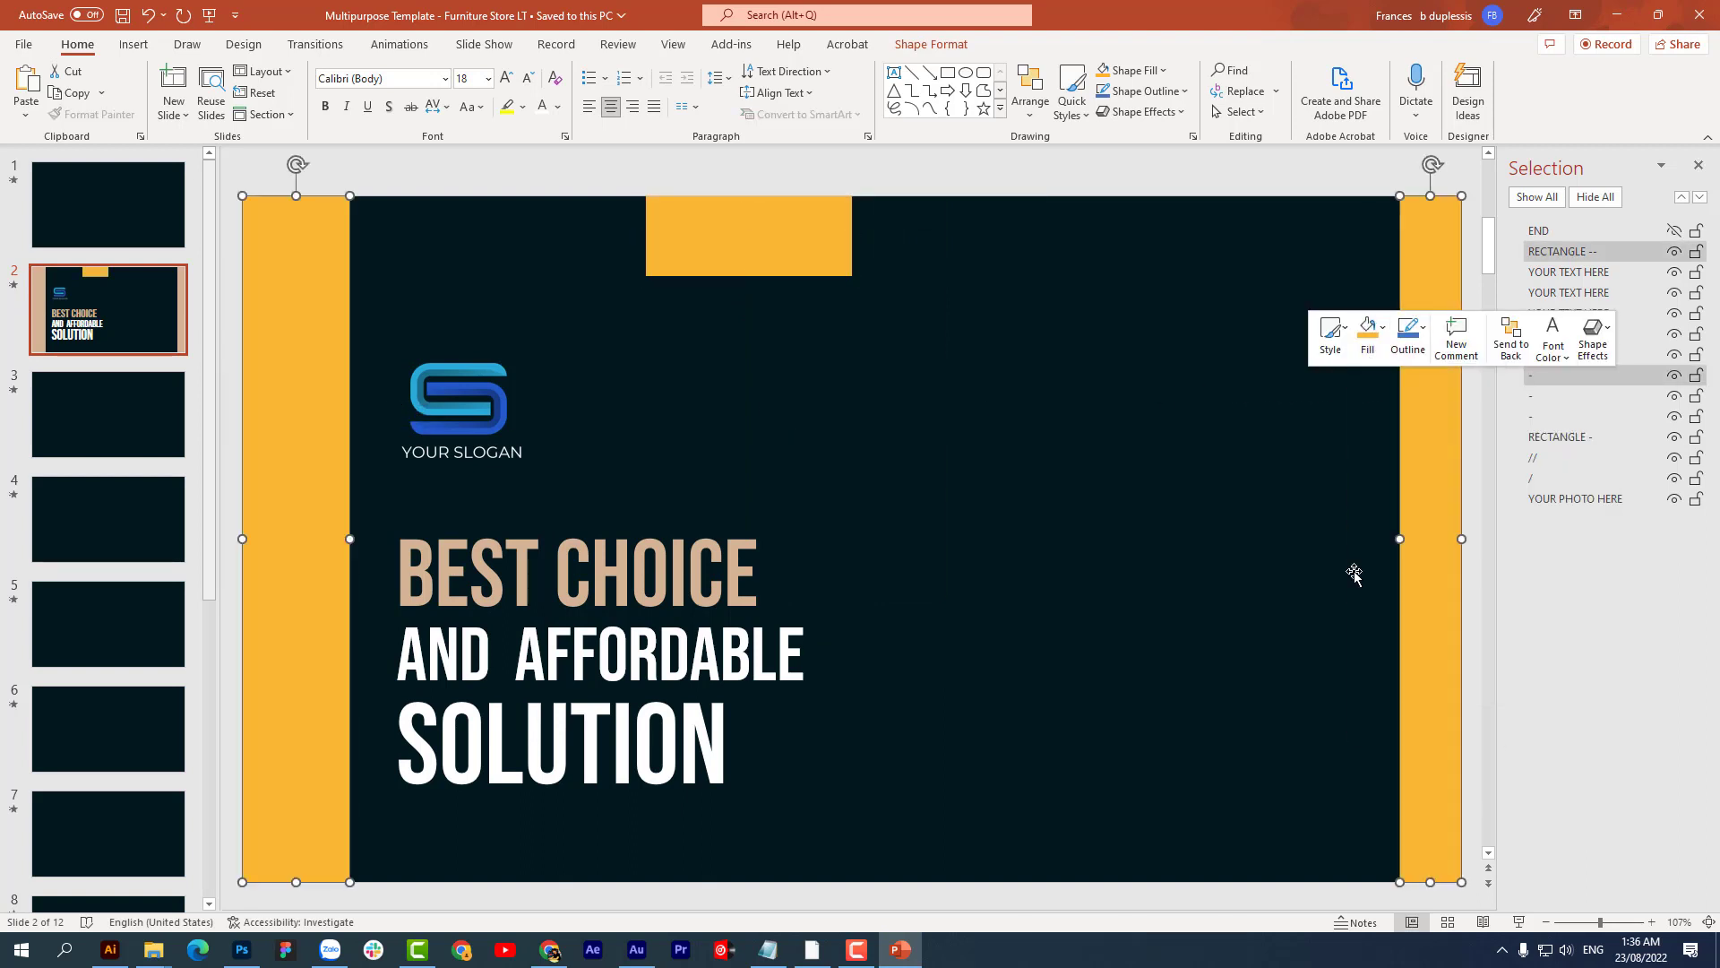
pyautogui.click(573, 574)
pyautogui.moveTo(398, 564); pyautogui.dragTo(729, 568)
# Step: Change the BEST CHOICE headline text colour to gold
pyautogui.rightClick(730, 568)
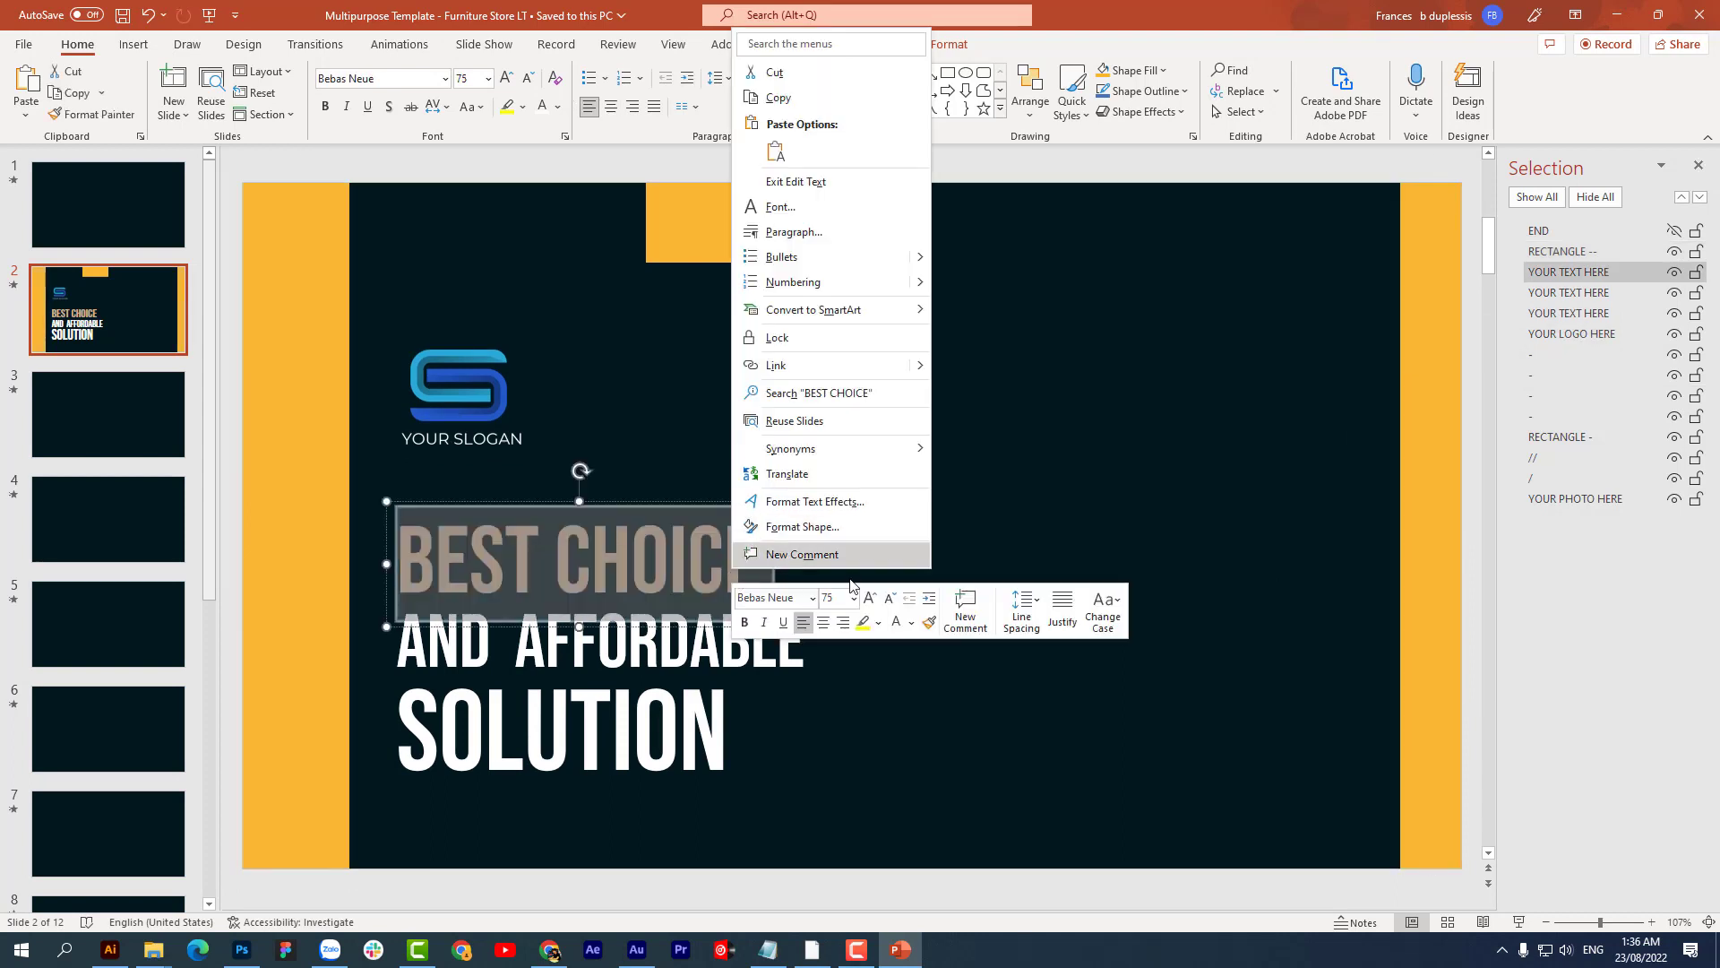
pyautogui.click(863, 622)
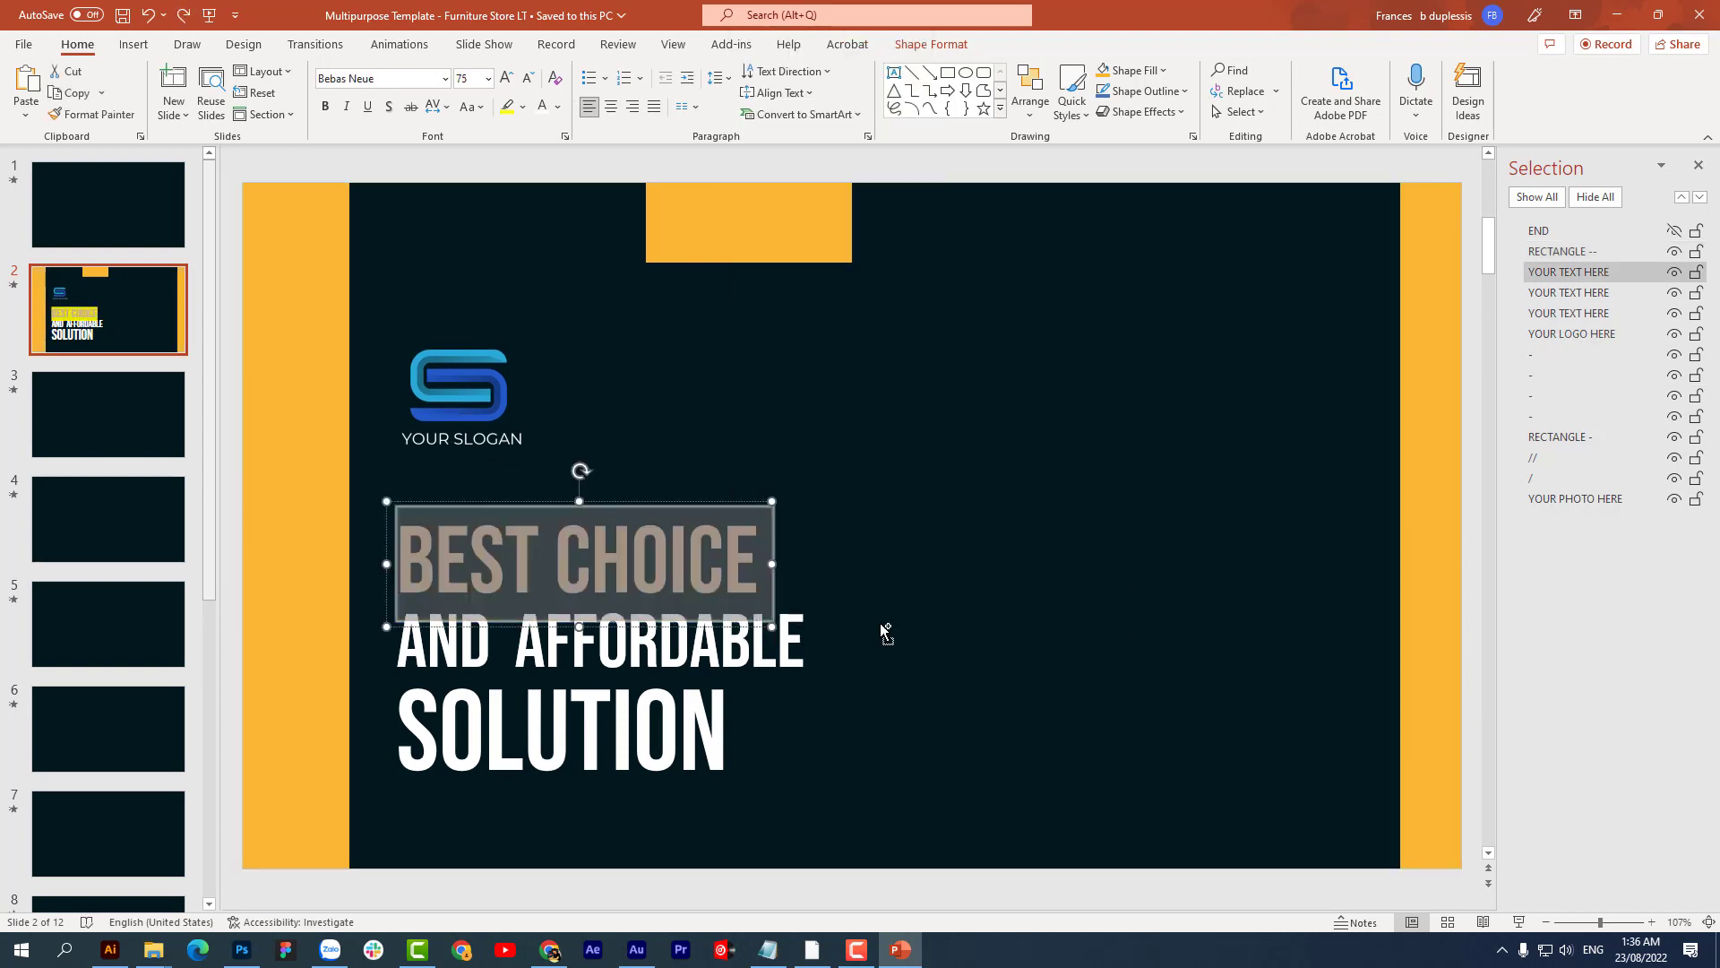
pyautogui.rightClick(676, 555)
pyautogui.click(857, 609)
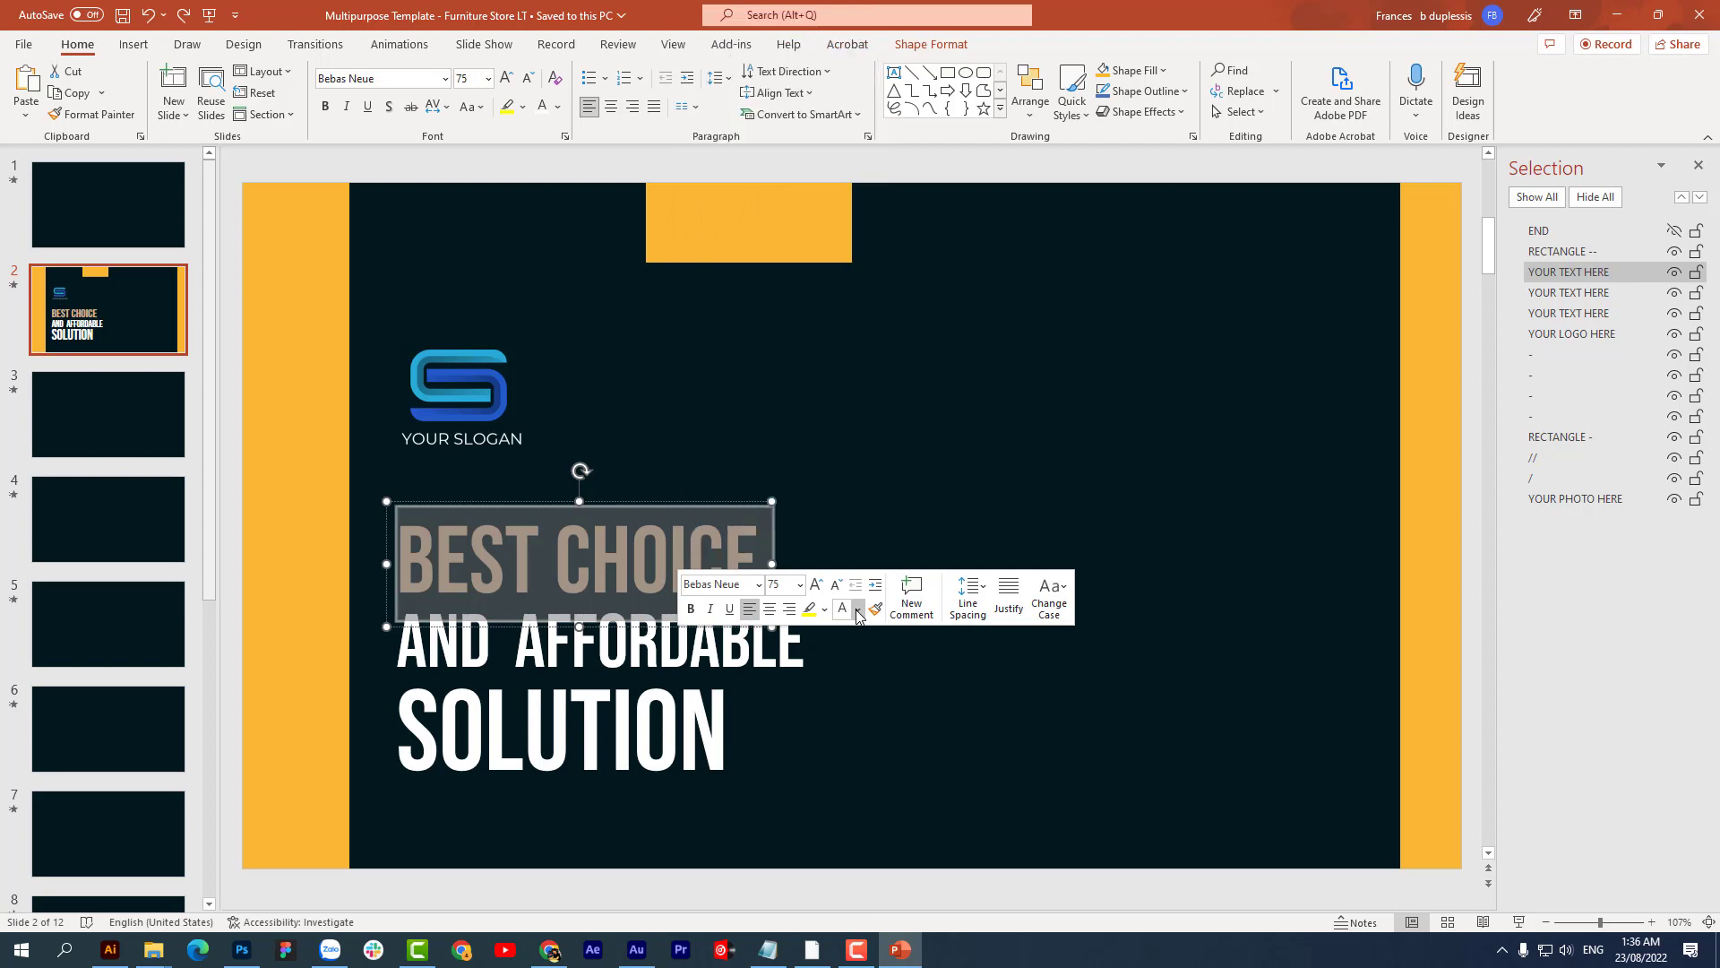
pyautogui.click(857, 609)
pyautogui.click(845, 825)
pyautogui.click(857, 500)
# Step: Preview slide 2's animations, then select the SOLUTION text box
pyautogui.click(15, 285)
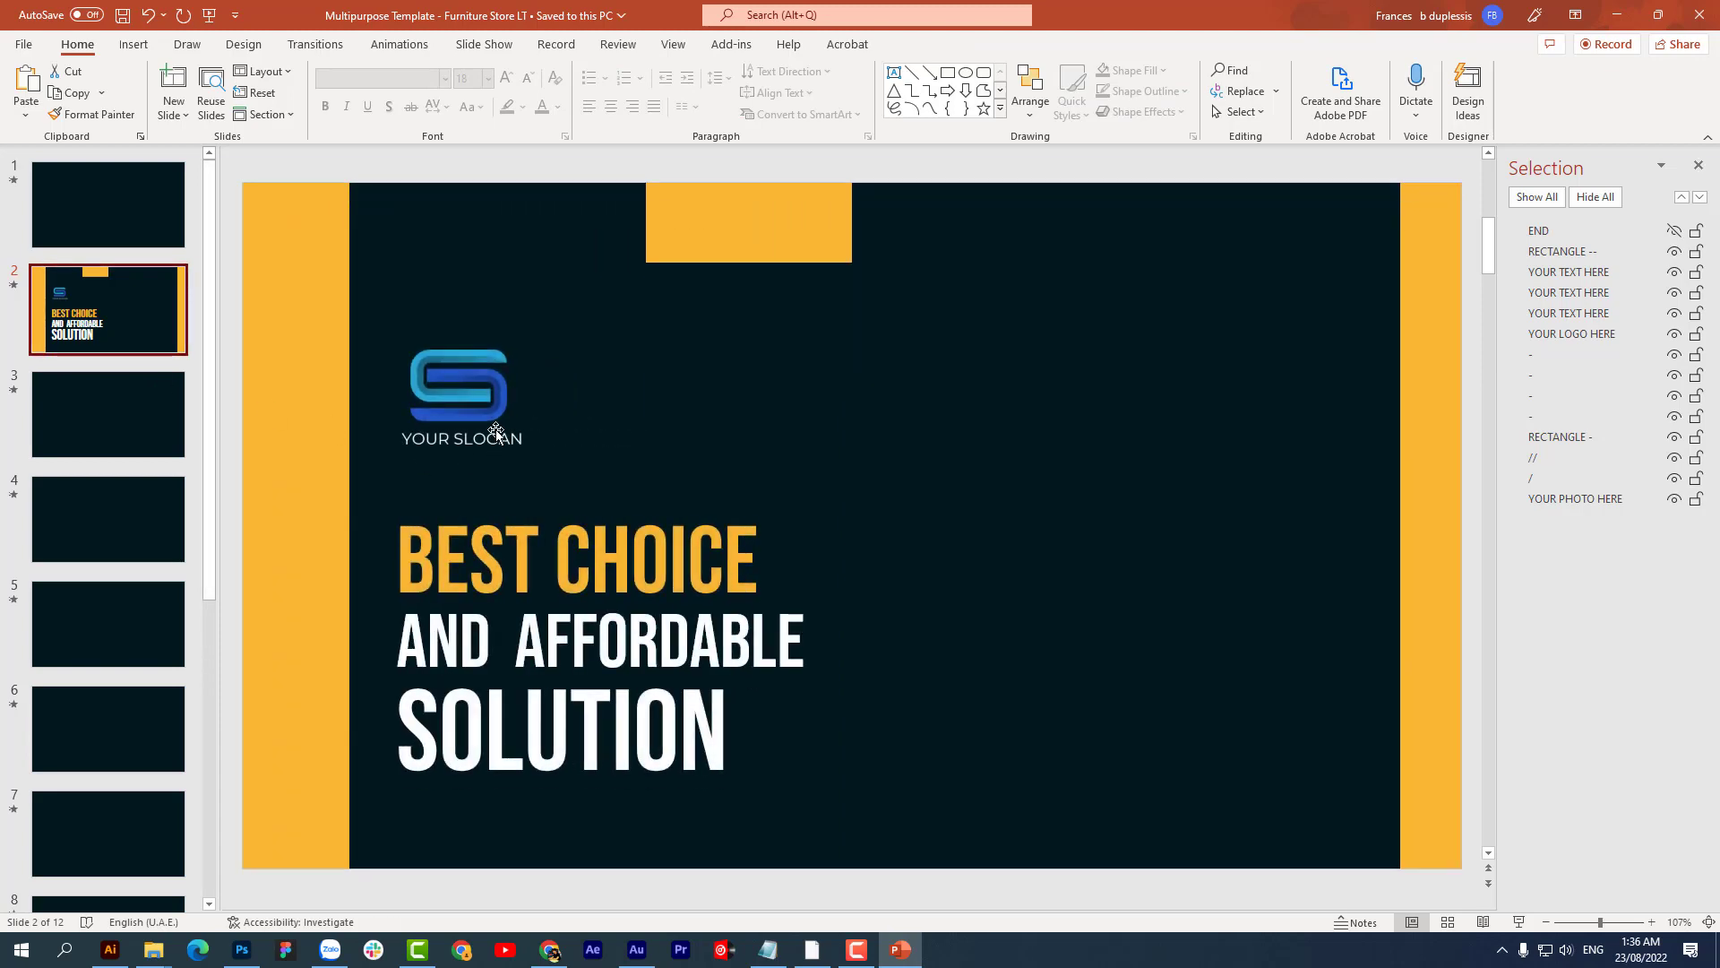
pyautogui.click(496, 428)
pyautogui.click(678, 734)
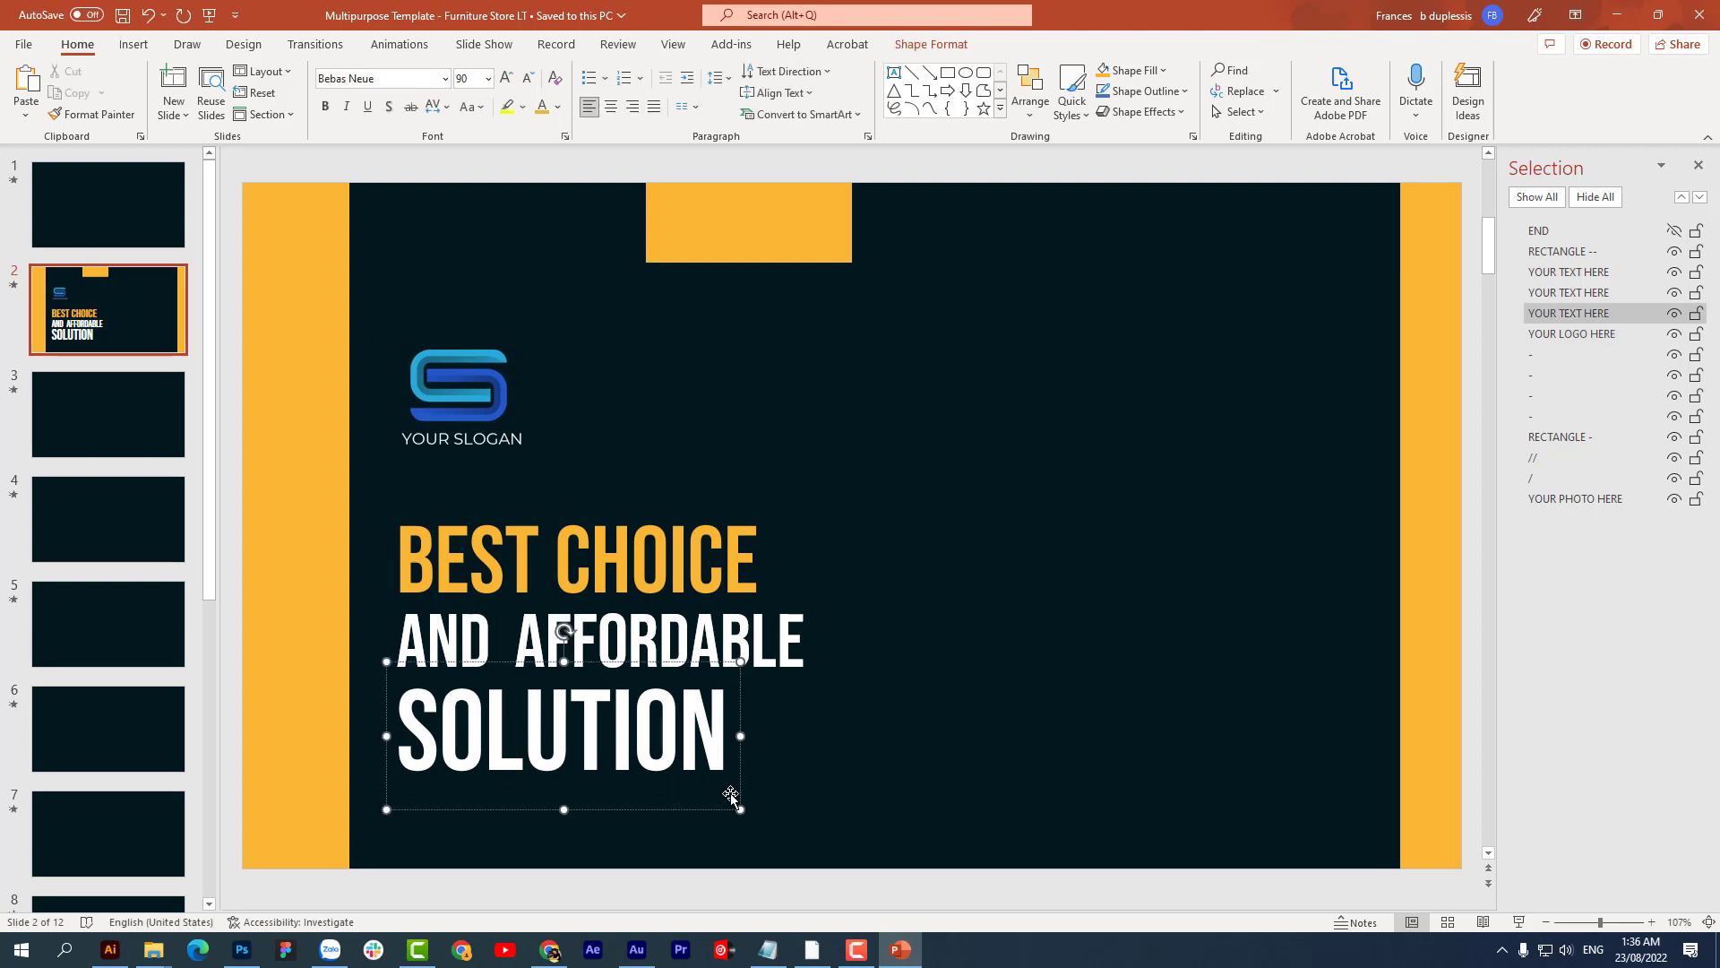
# Step: Set the SOLUTION line's font size to 115 pt
pyautogui.tripleClick(706, 746)
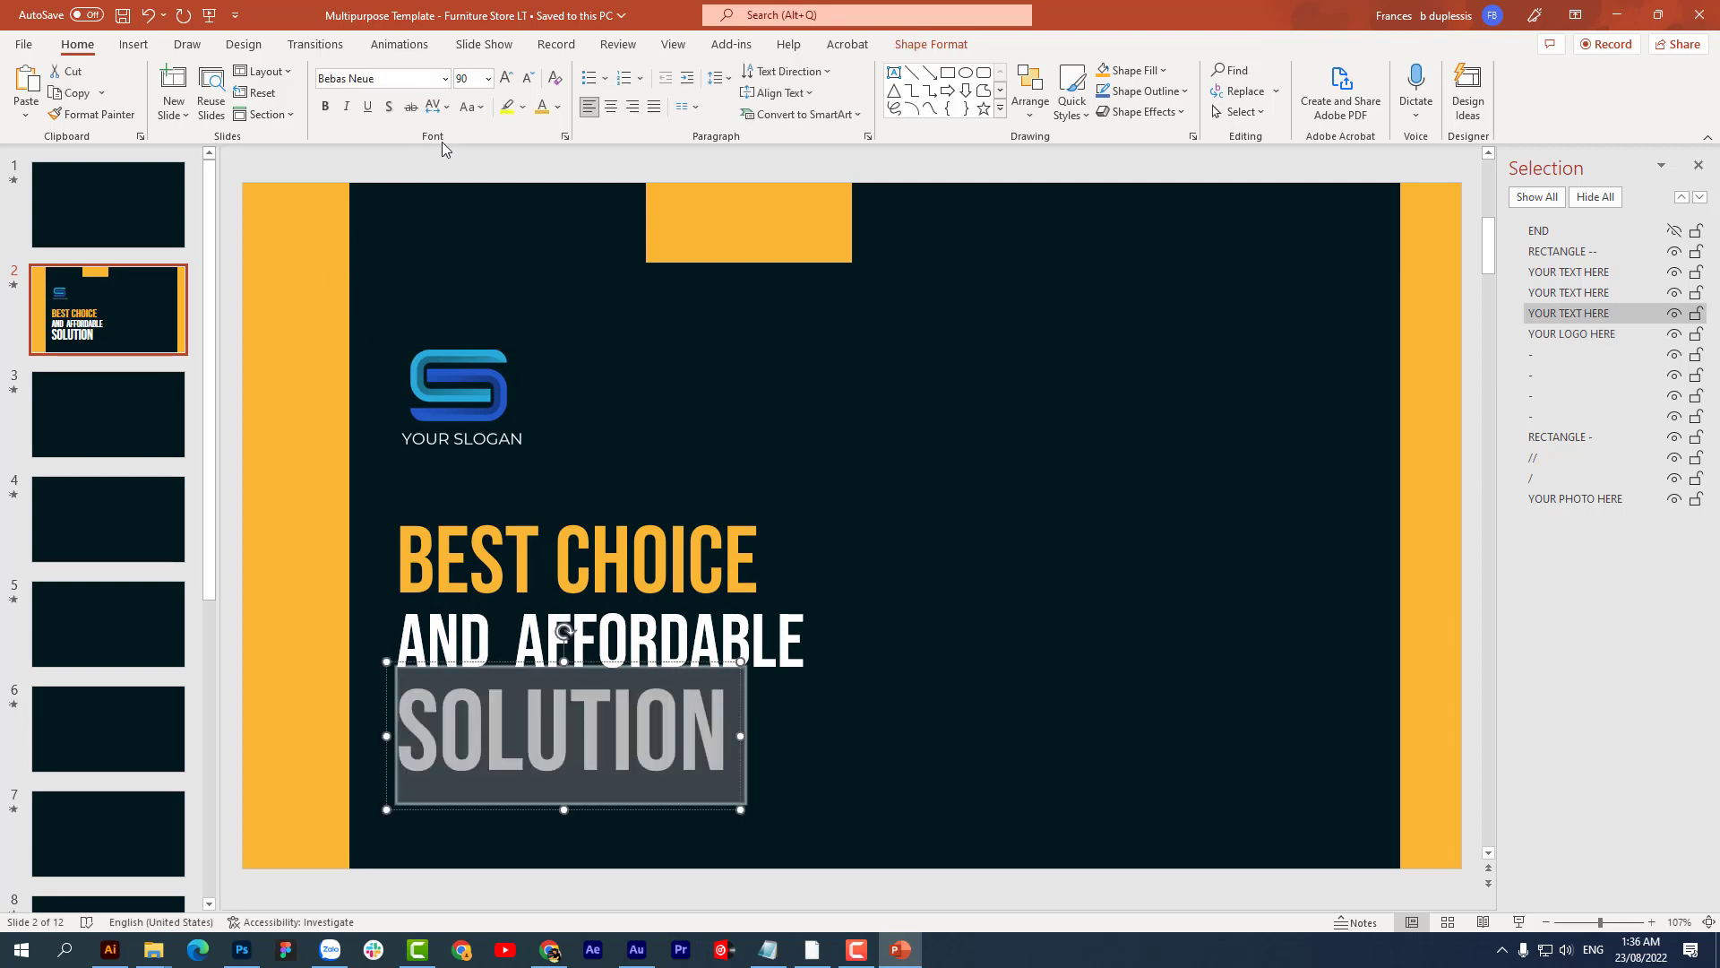
pyautogui.click(489, 80)
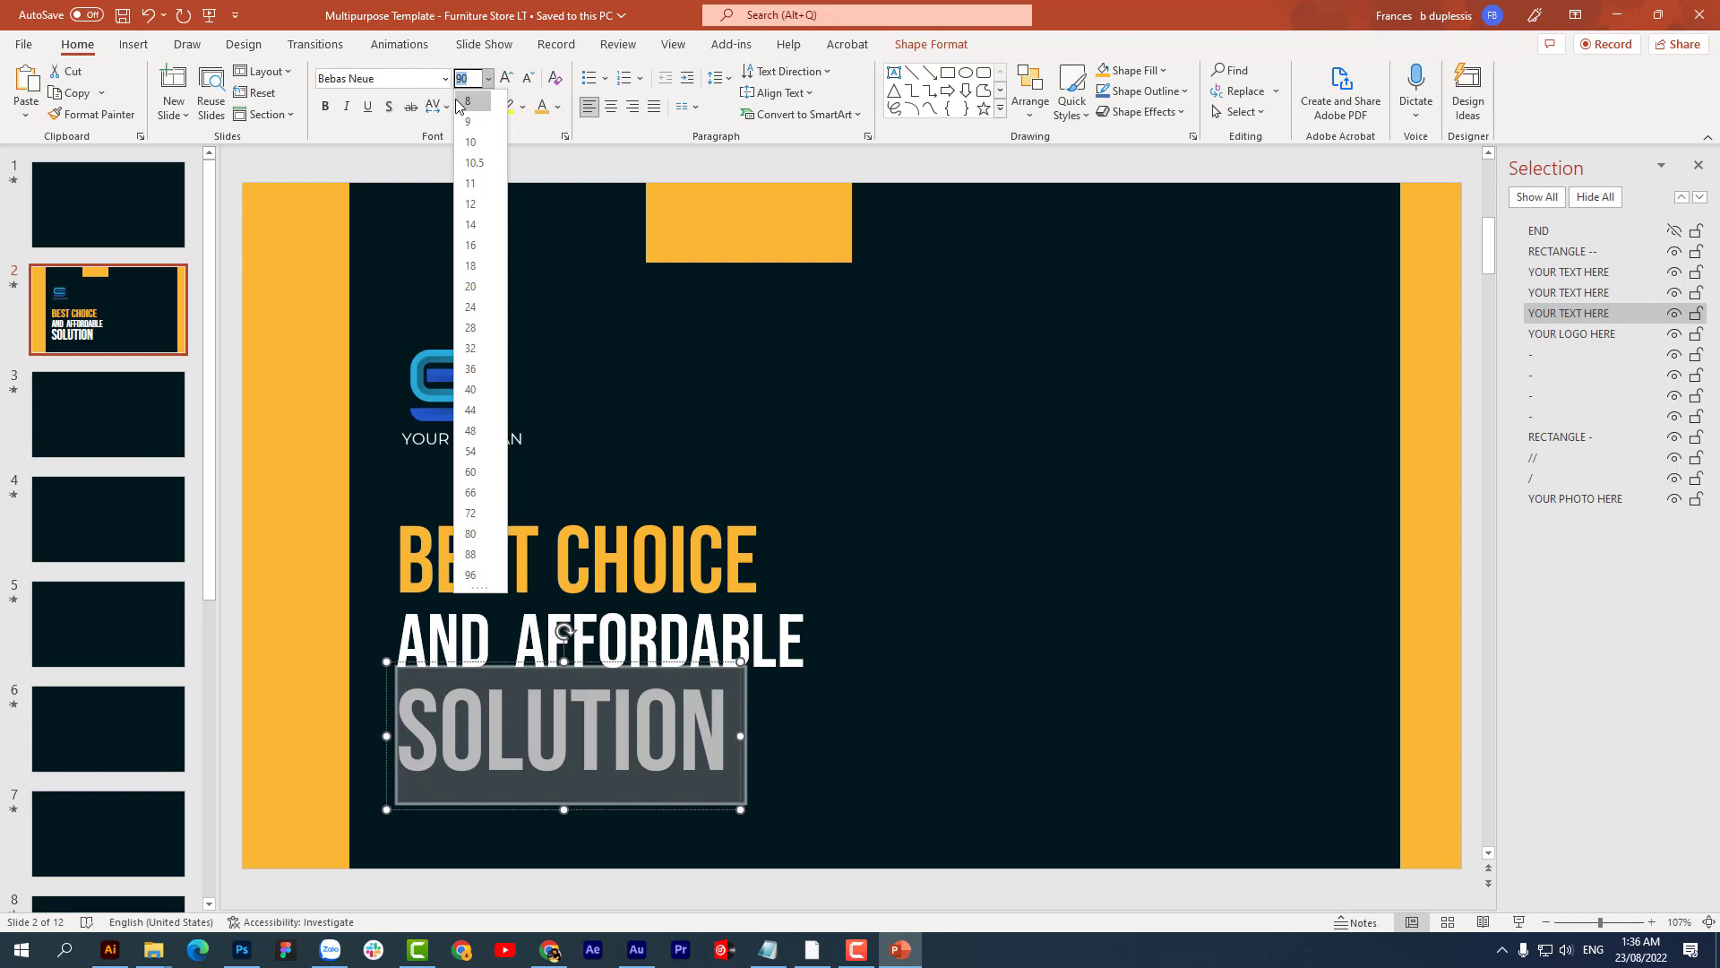
pyautogui.write('86')
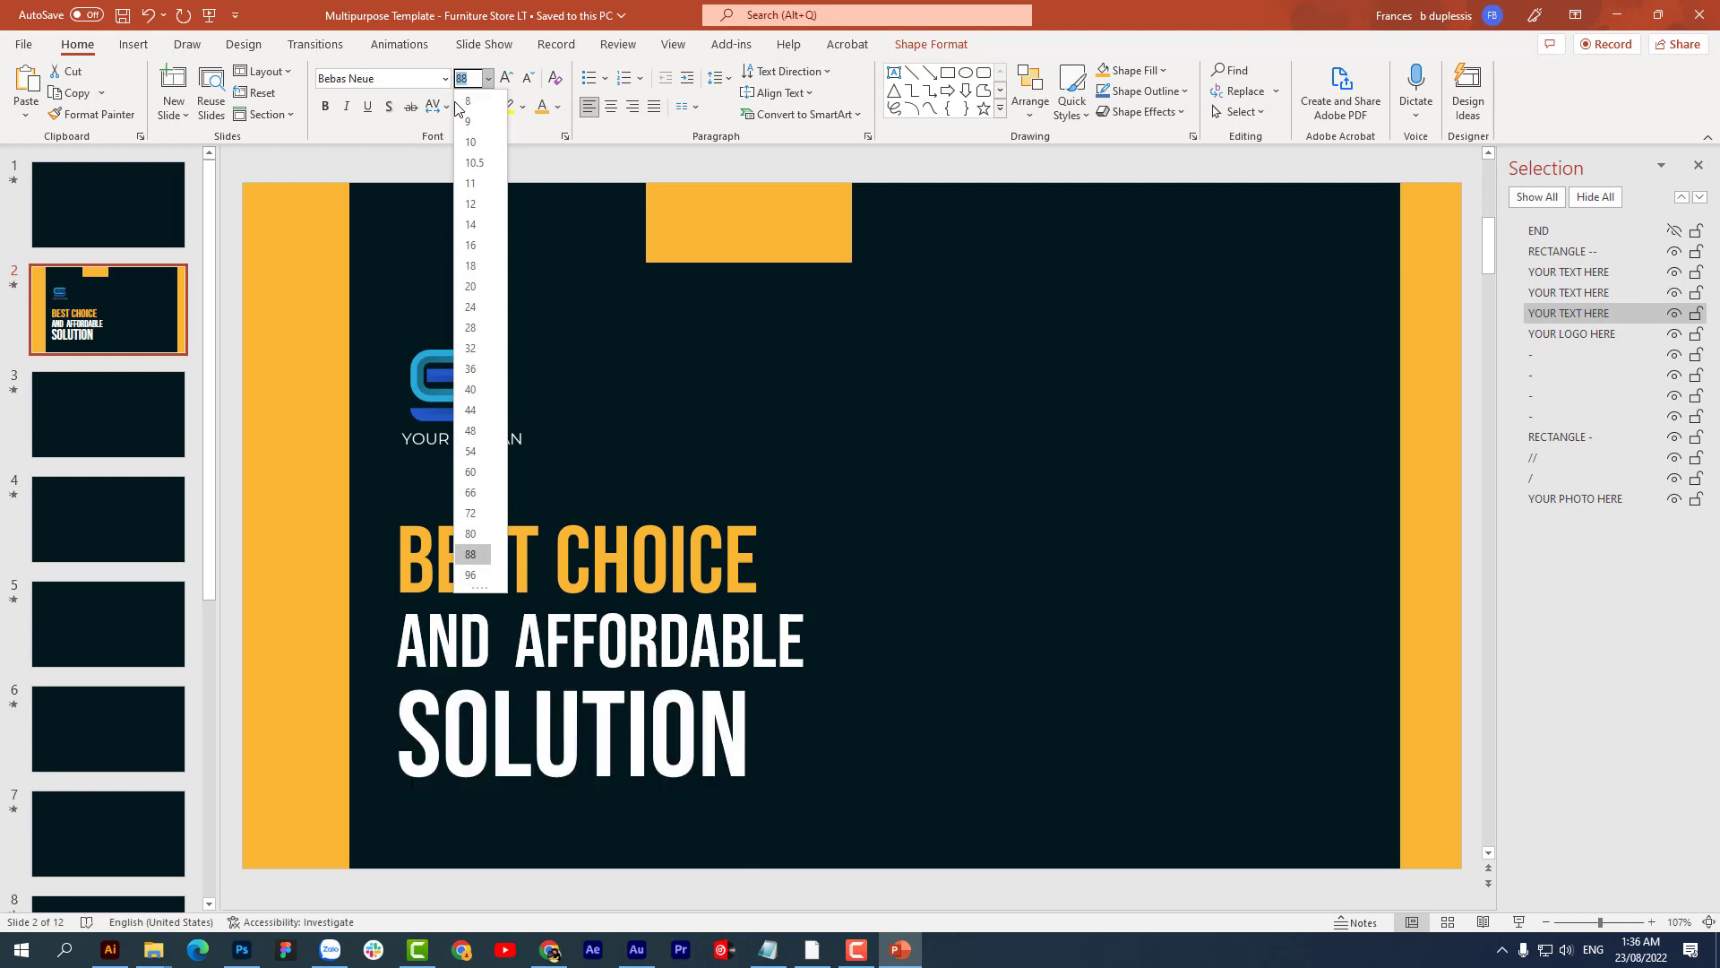
pyautogui.write('0')
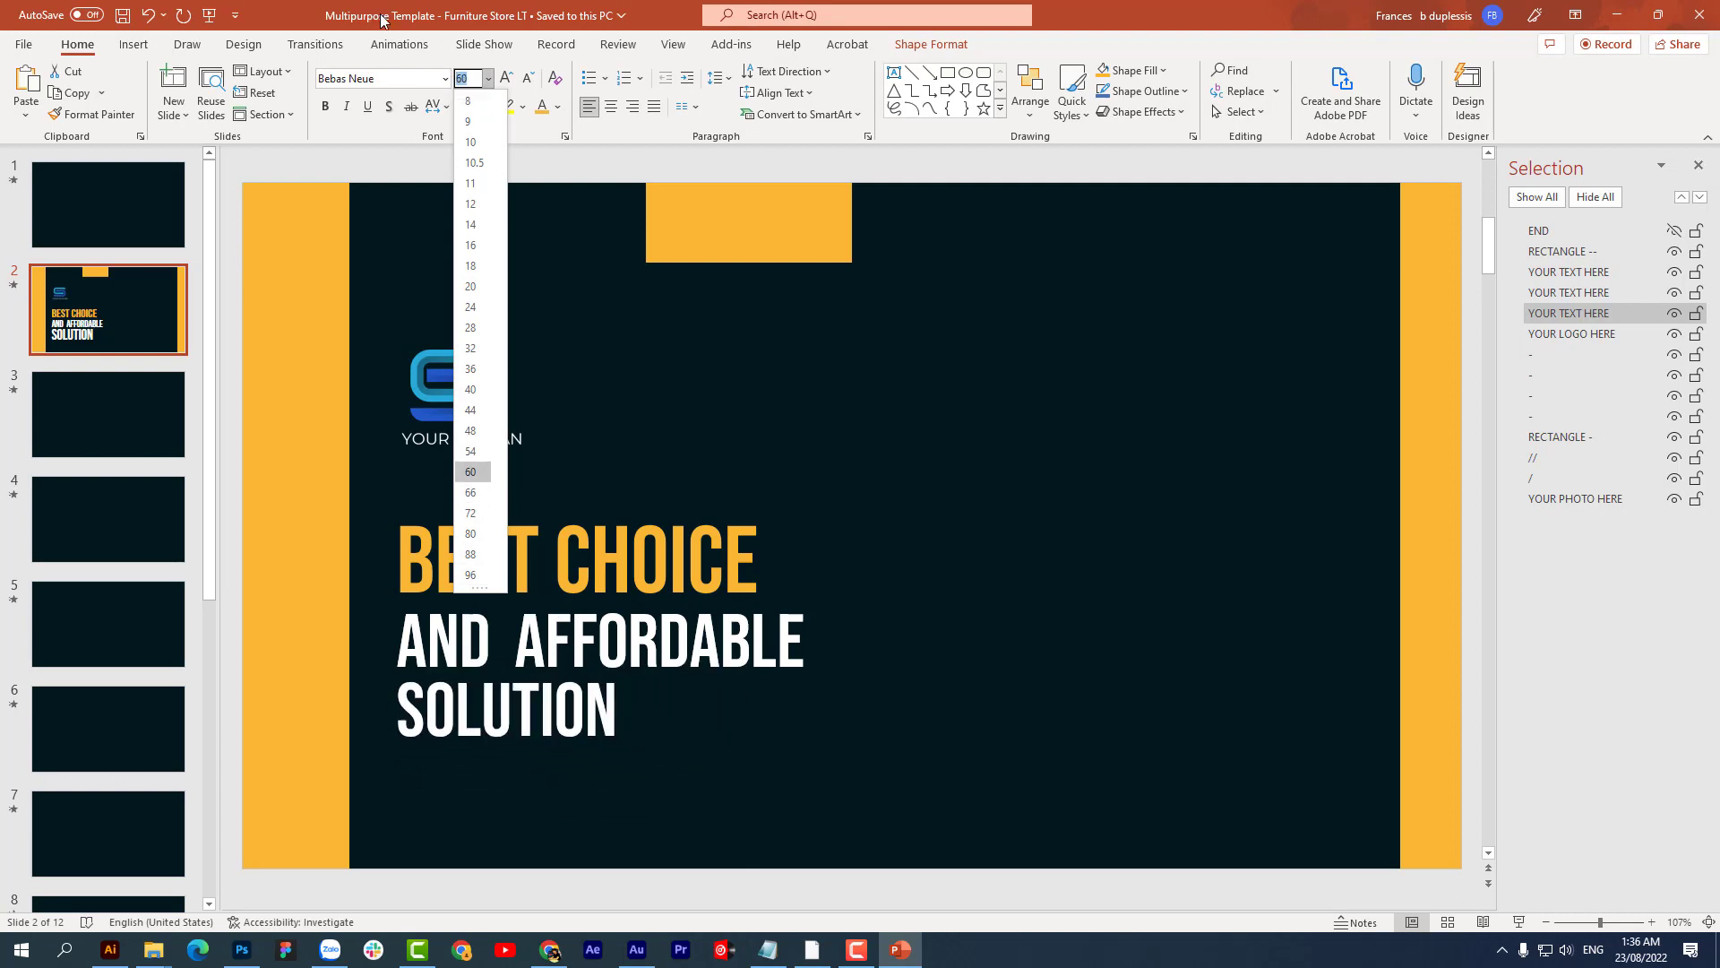
pyautogui.write('0')
pyautogui.press('Return')
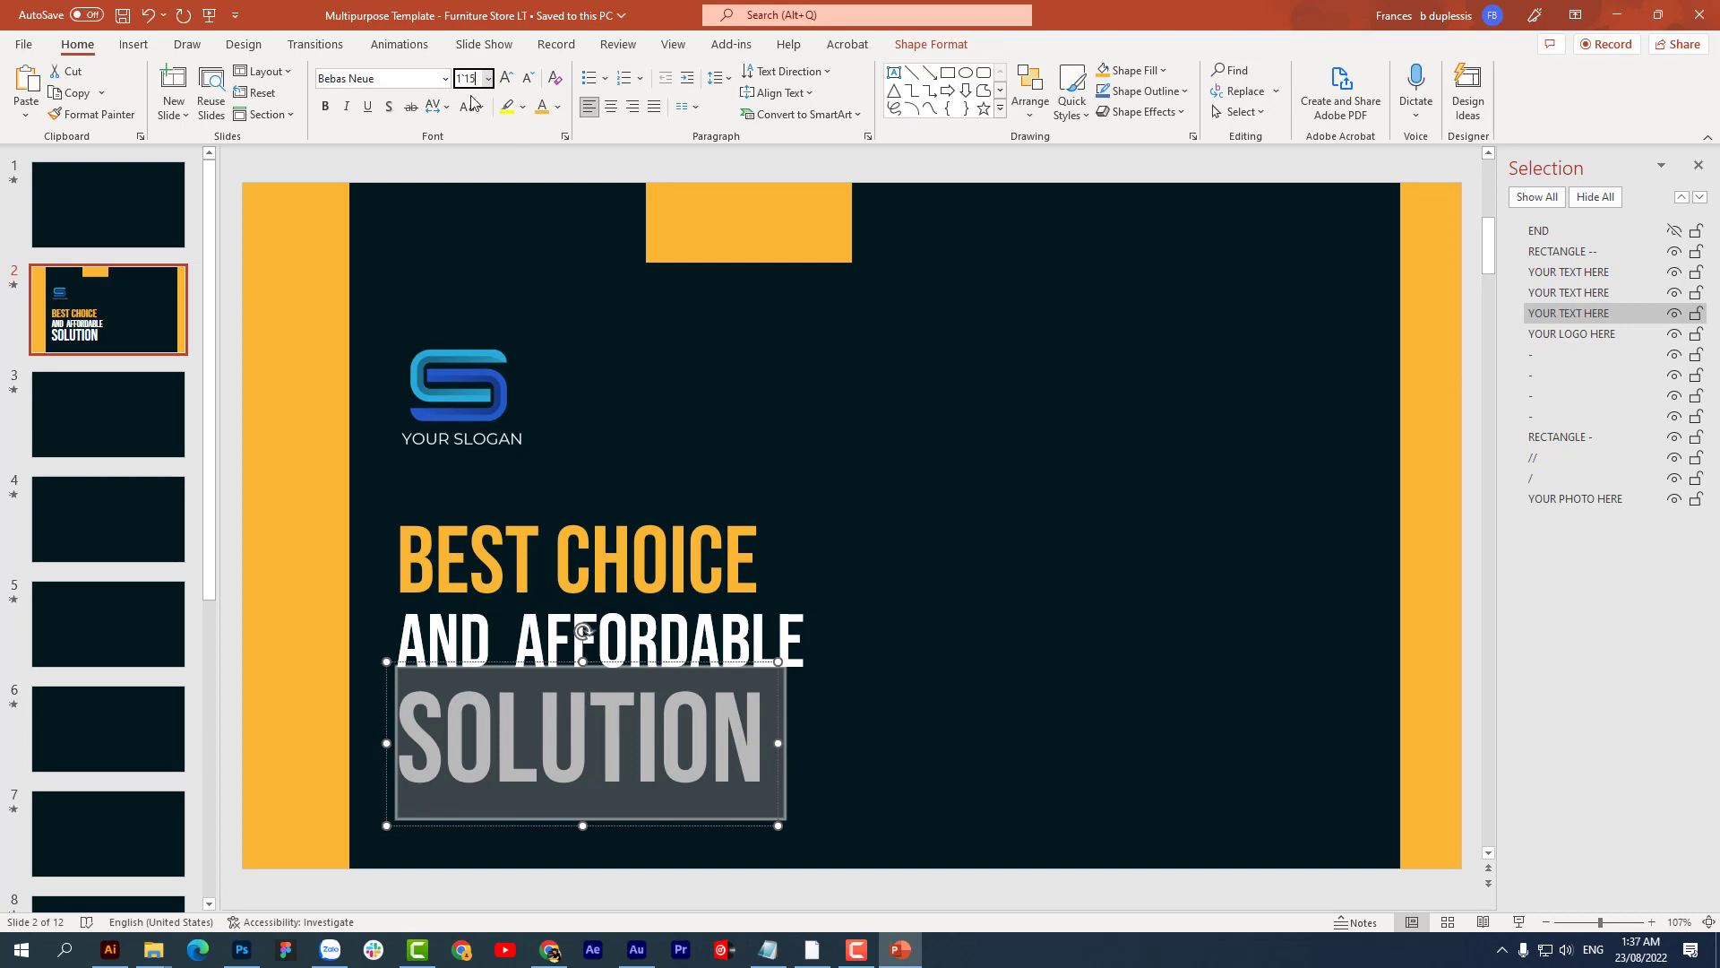
pyautogui.press('Return')
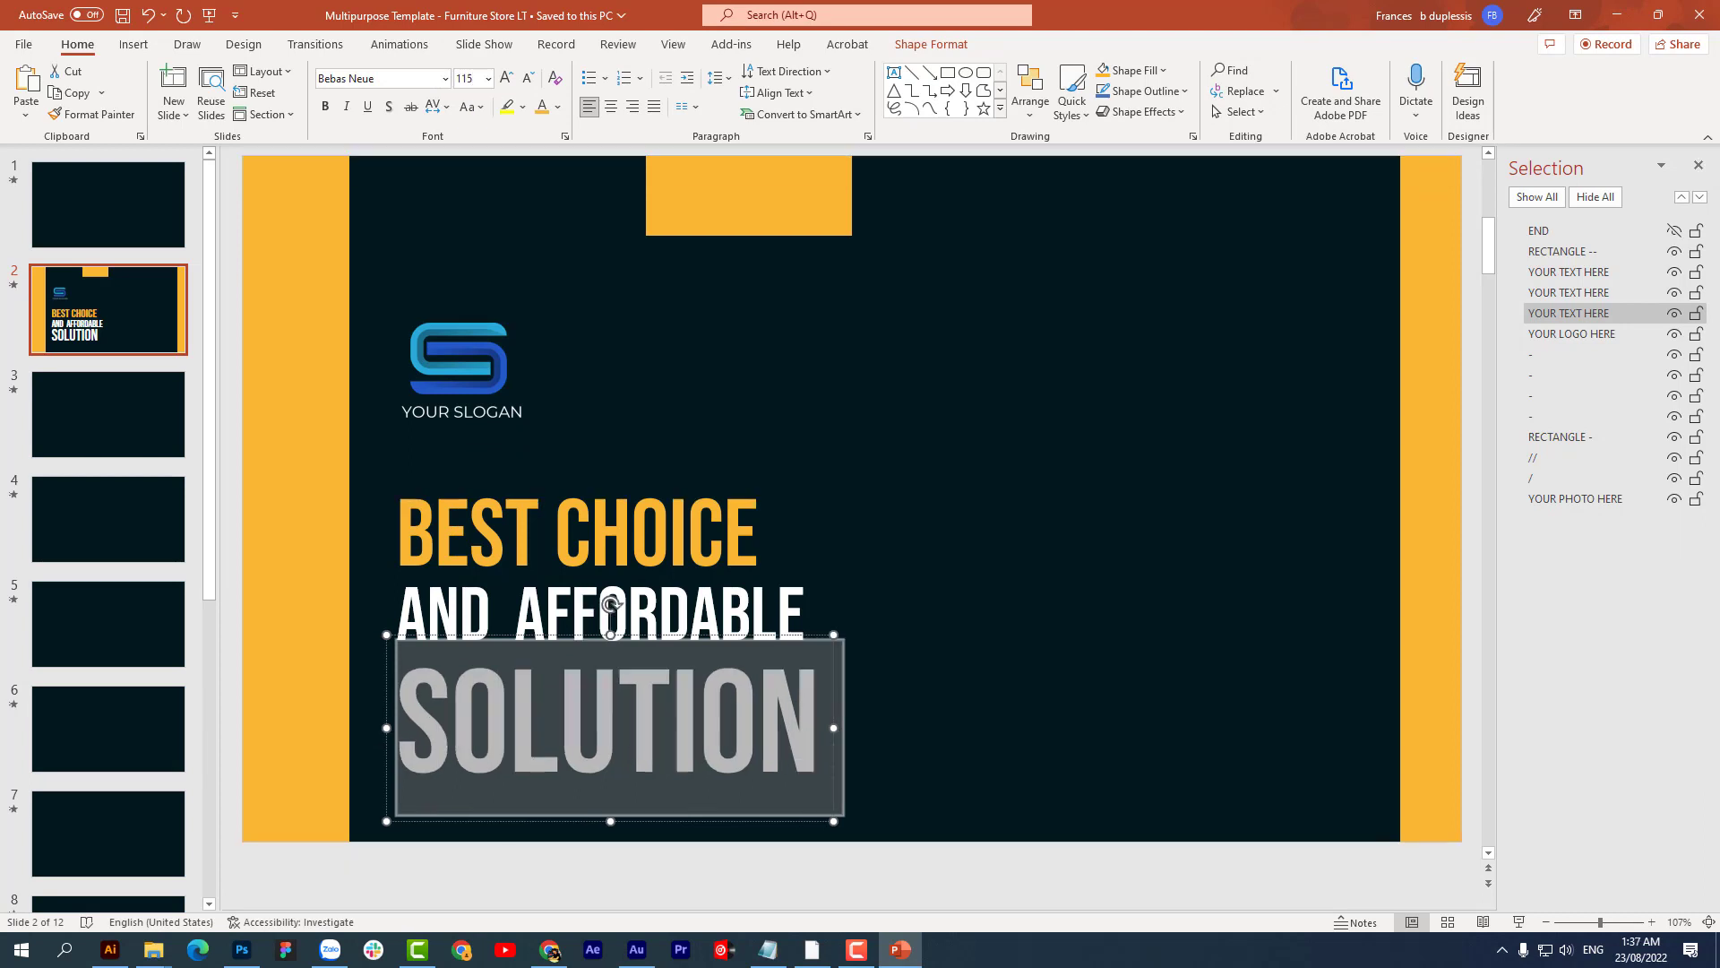
pyautogui.click(945, 484)
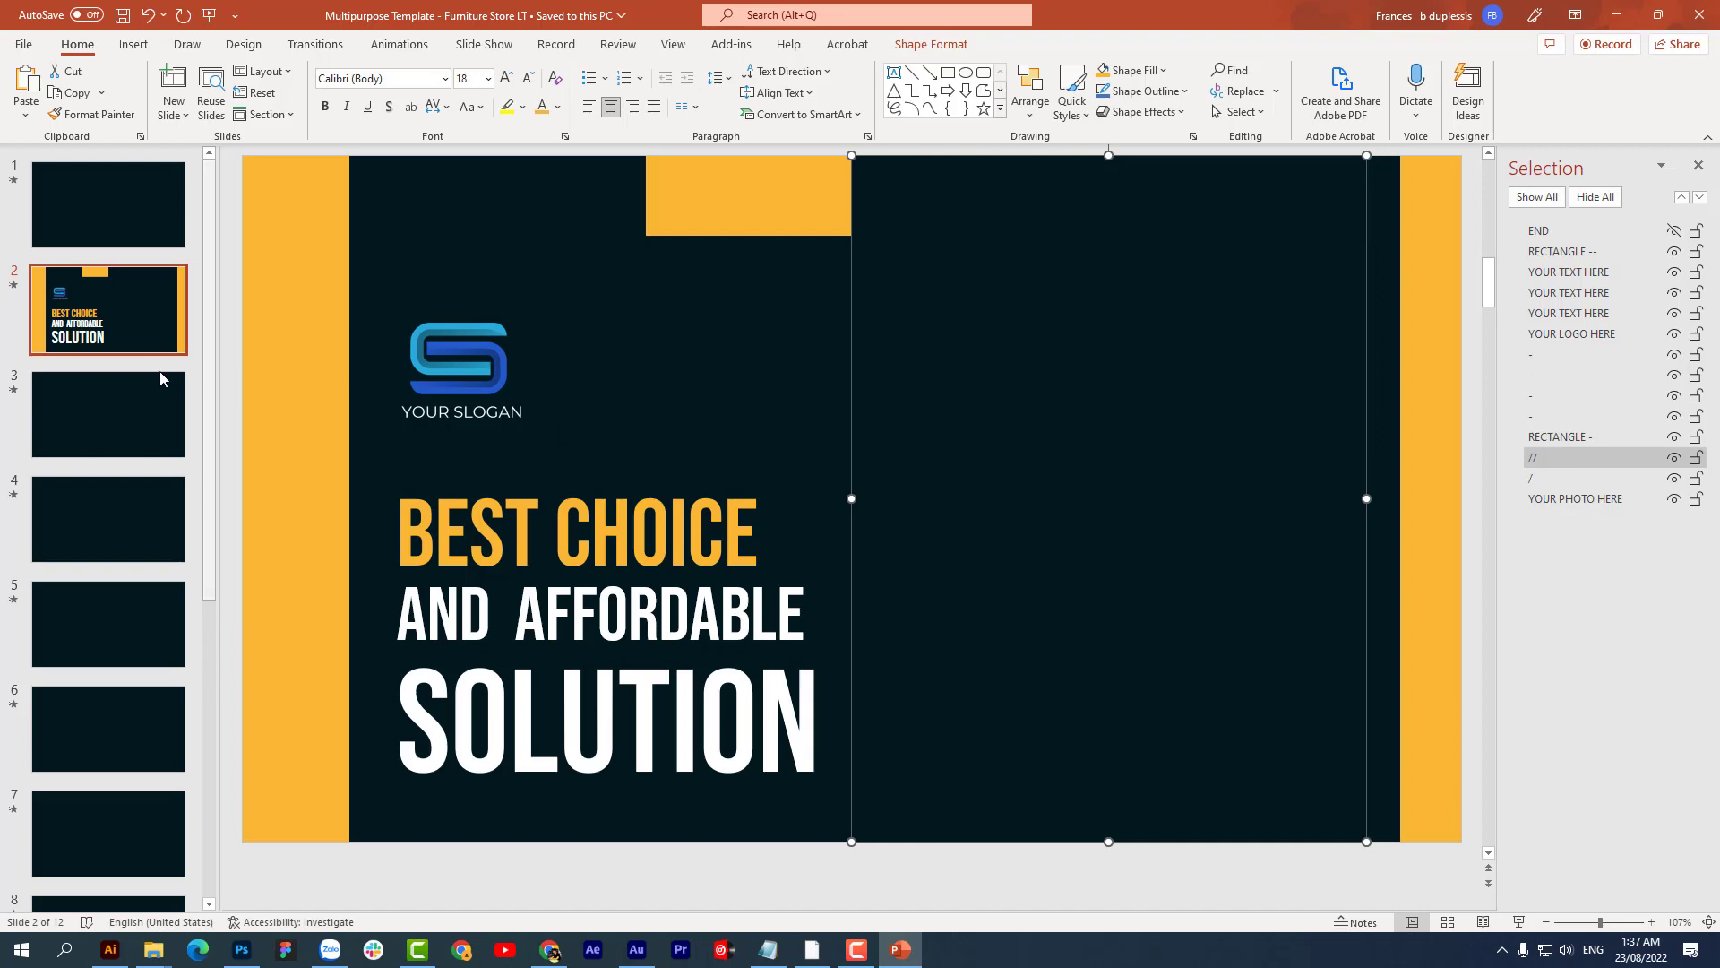
# Step: Undo an accidental leftward move of the AND AFFORDABLE line
pyautogui.click(672, 701)
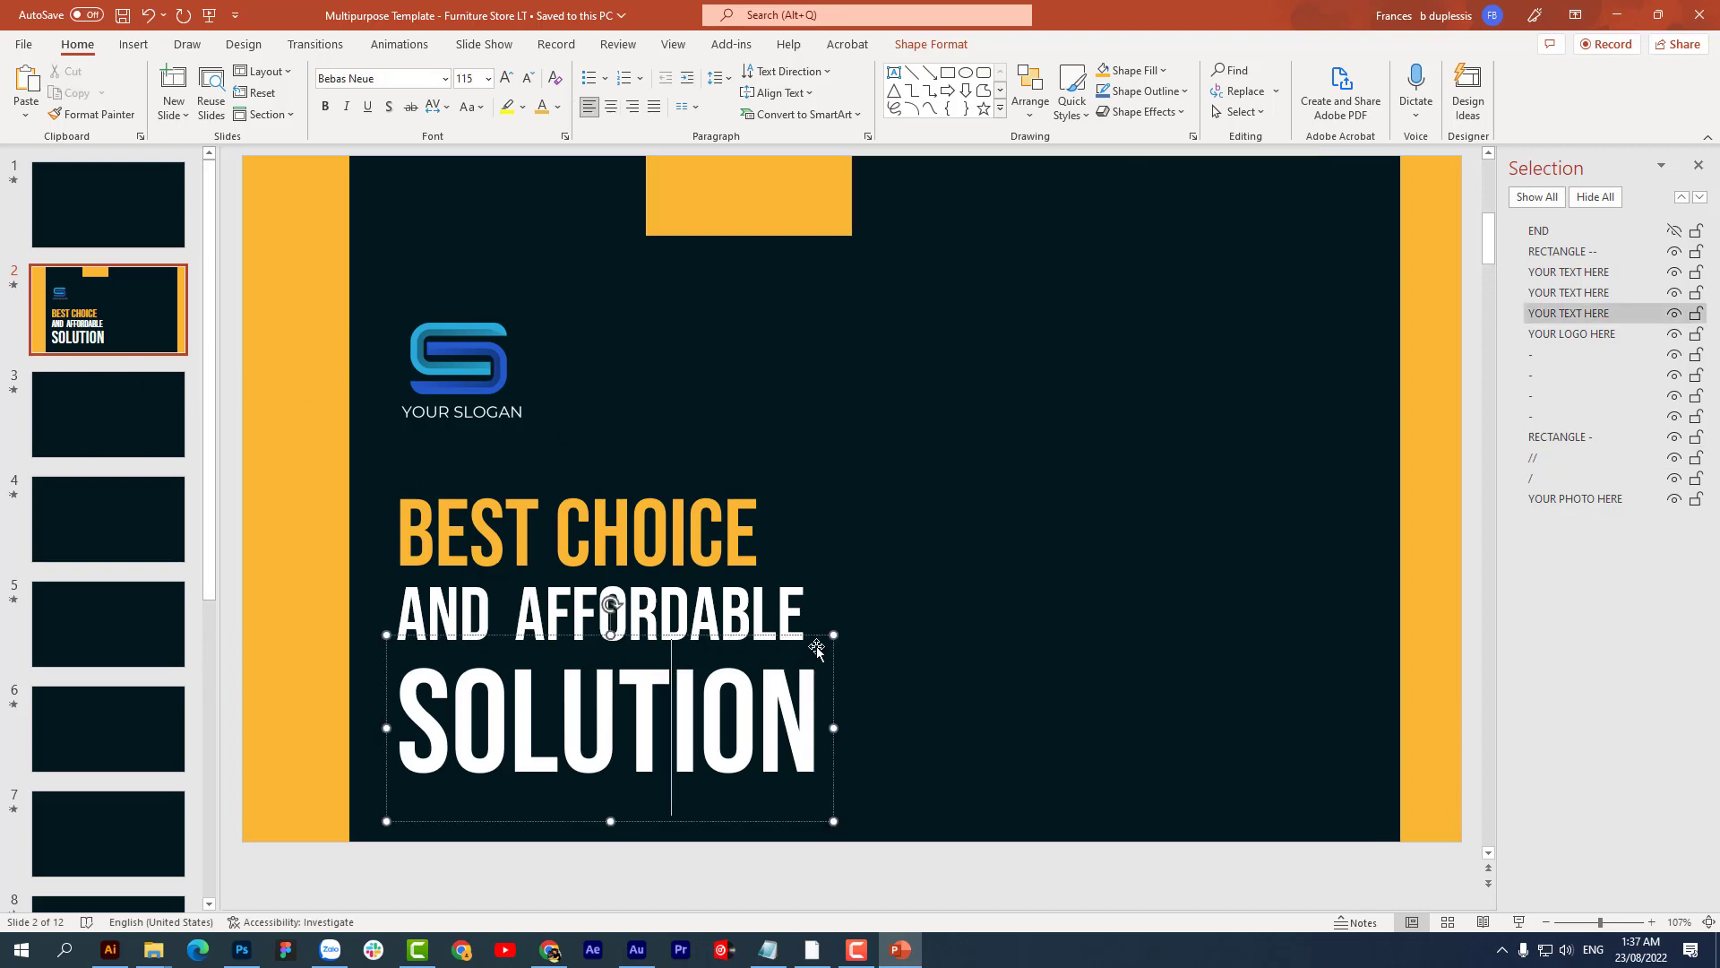
pyautogui.moveTo(816, 646); pyautogui.dragTo(802, 631)
pyautogui.hotkey('ctrl', 'z')
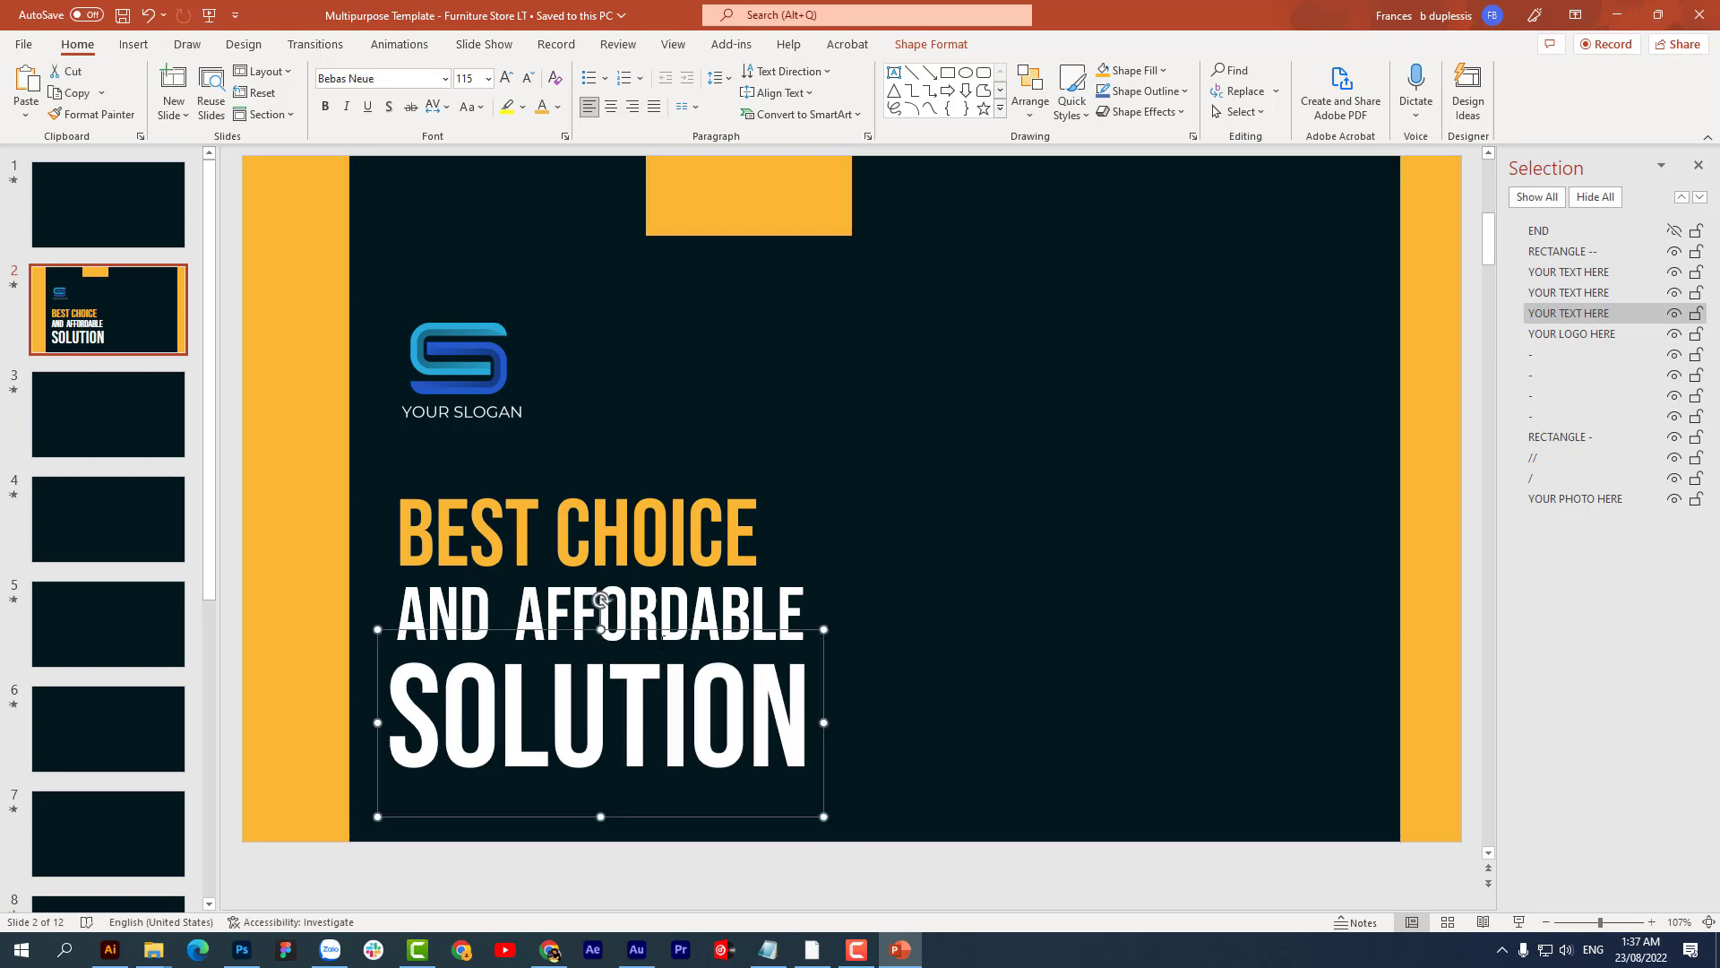
pyautogui.click(793, 491)
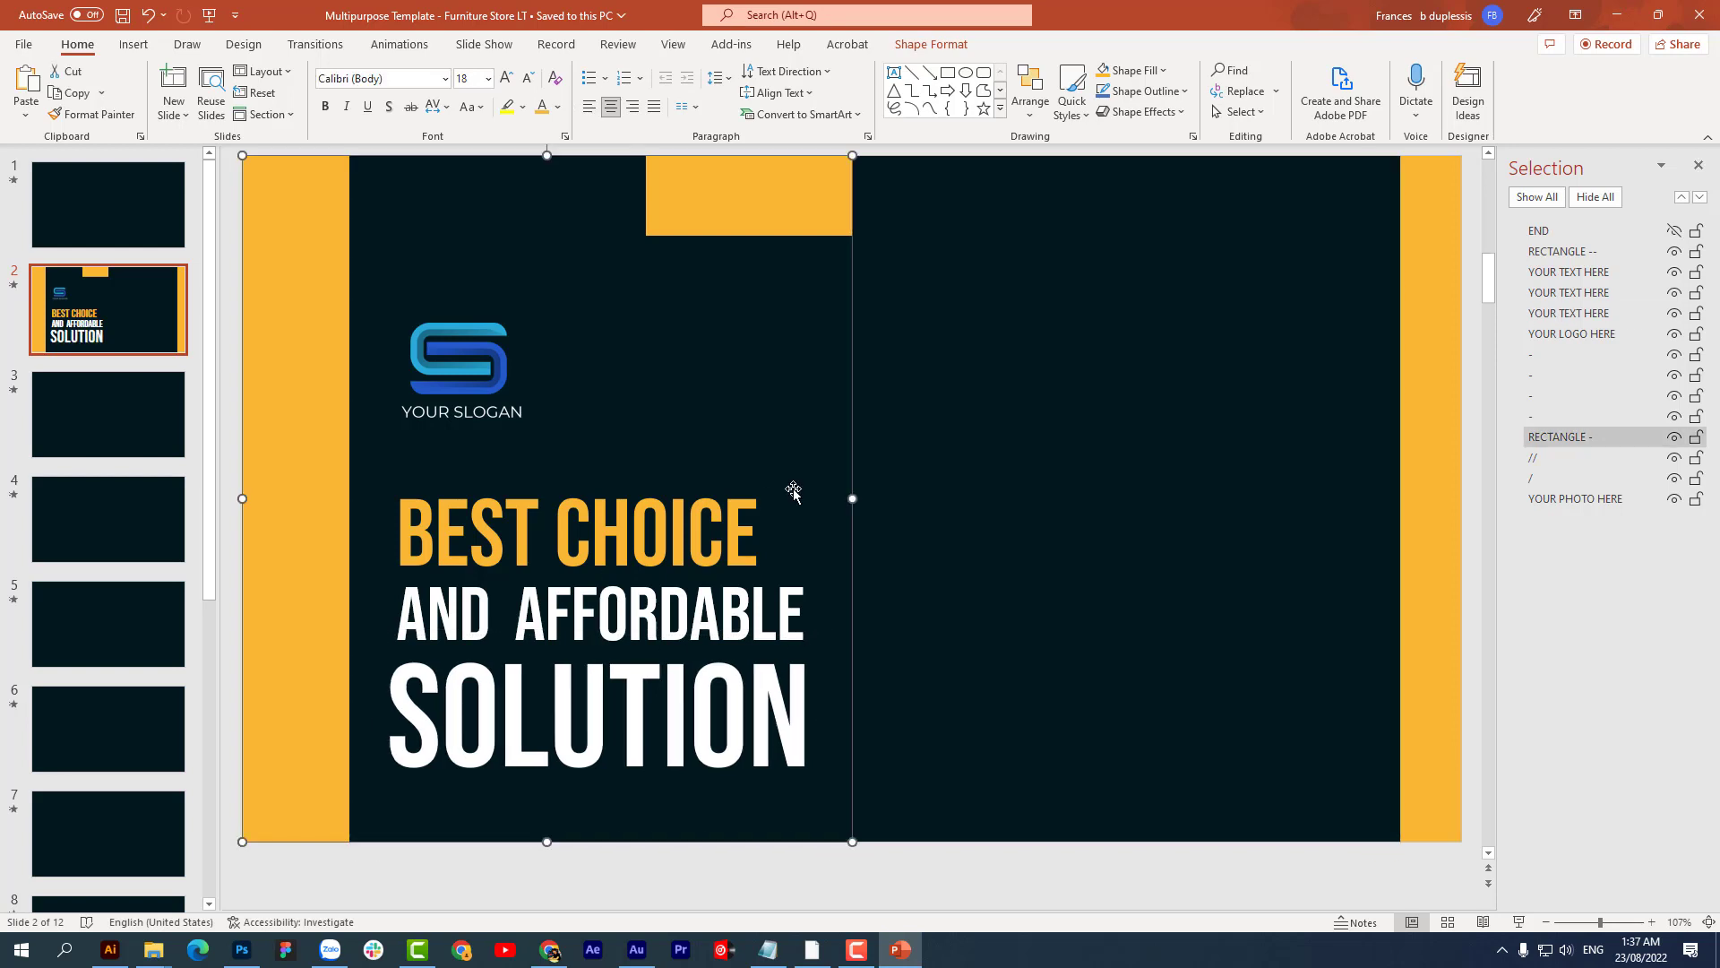
# Step: Preview slide 2's animations, then switch to slide 3
pyautogui.click(14, 286)
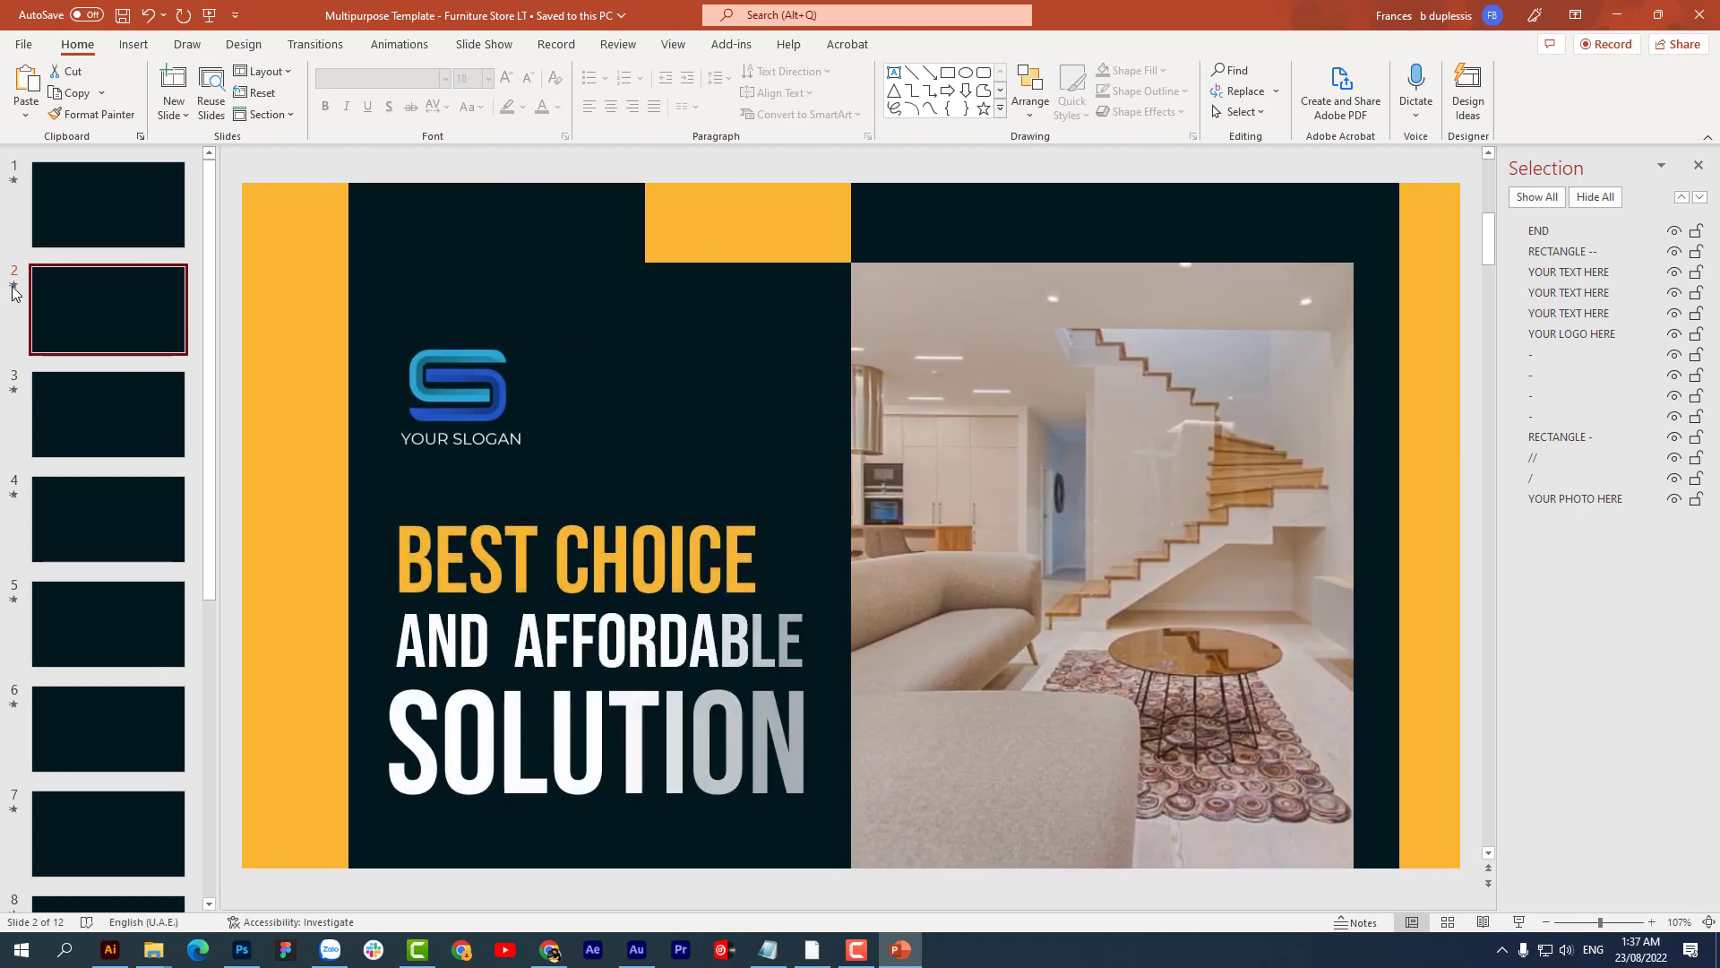
pyautogui.click(78, 399)
# Step: Browse slides 7 and 11, then preview the animations on final slide 12
pyautogui.scroll(-2, 84, 395)
pyautogui.scroll(-2, 84, 395)
pyautogui.click(84, 506)
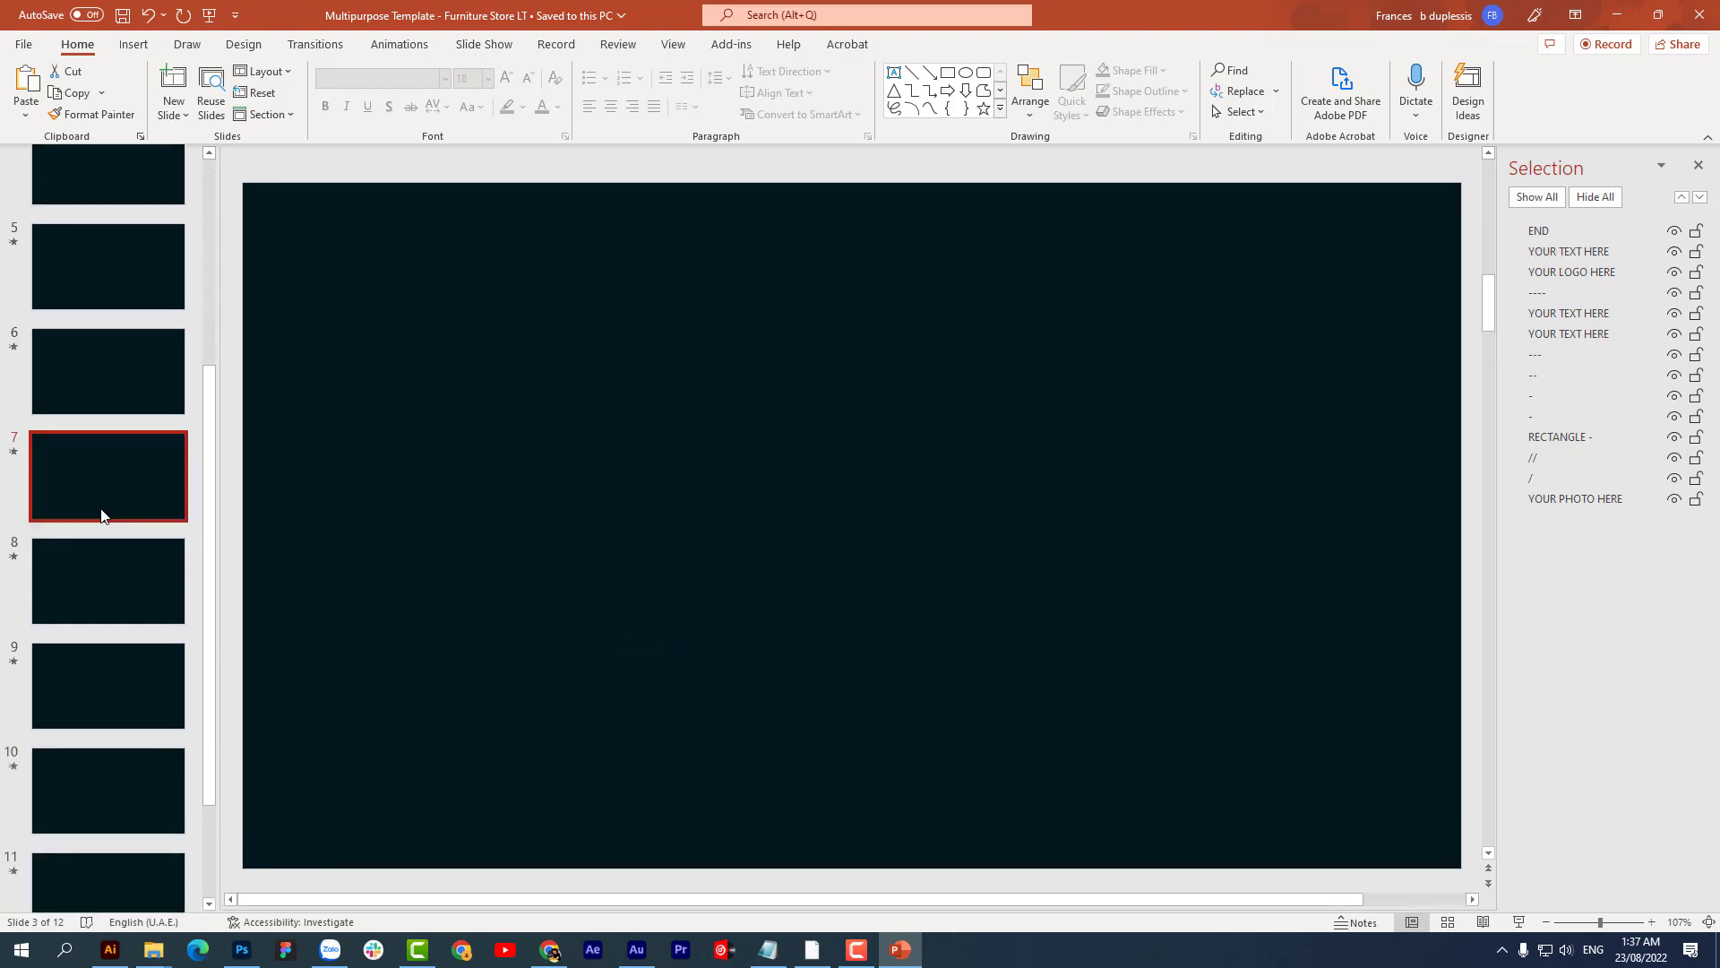
pyautogui.scroll(-2, 214, 610)
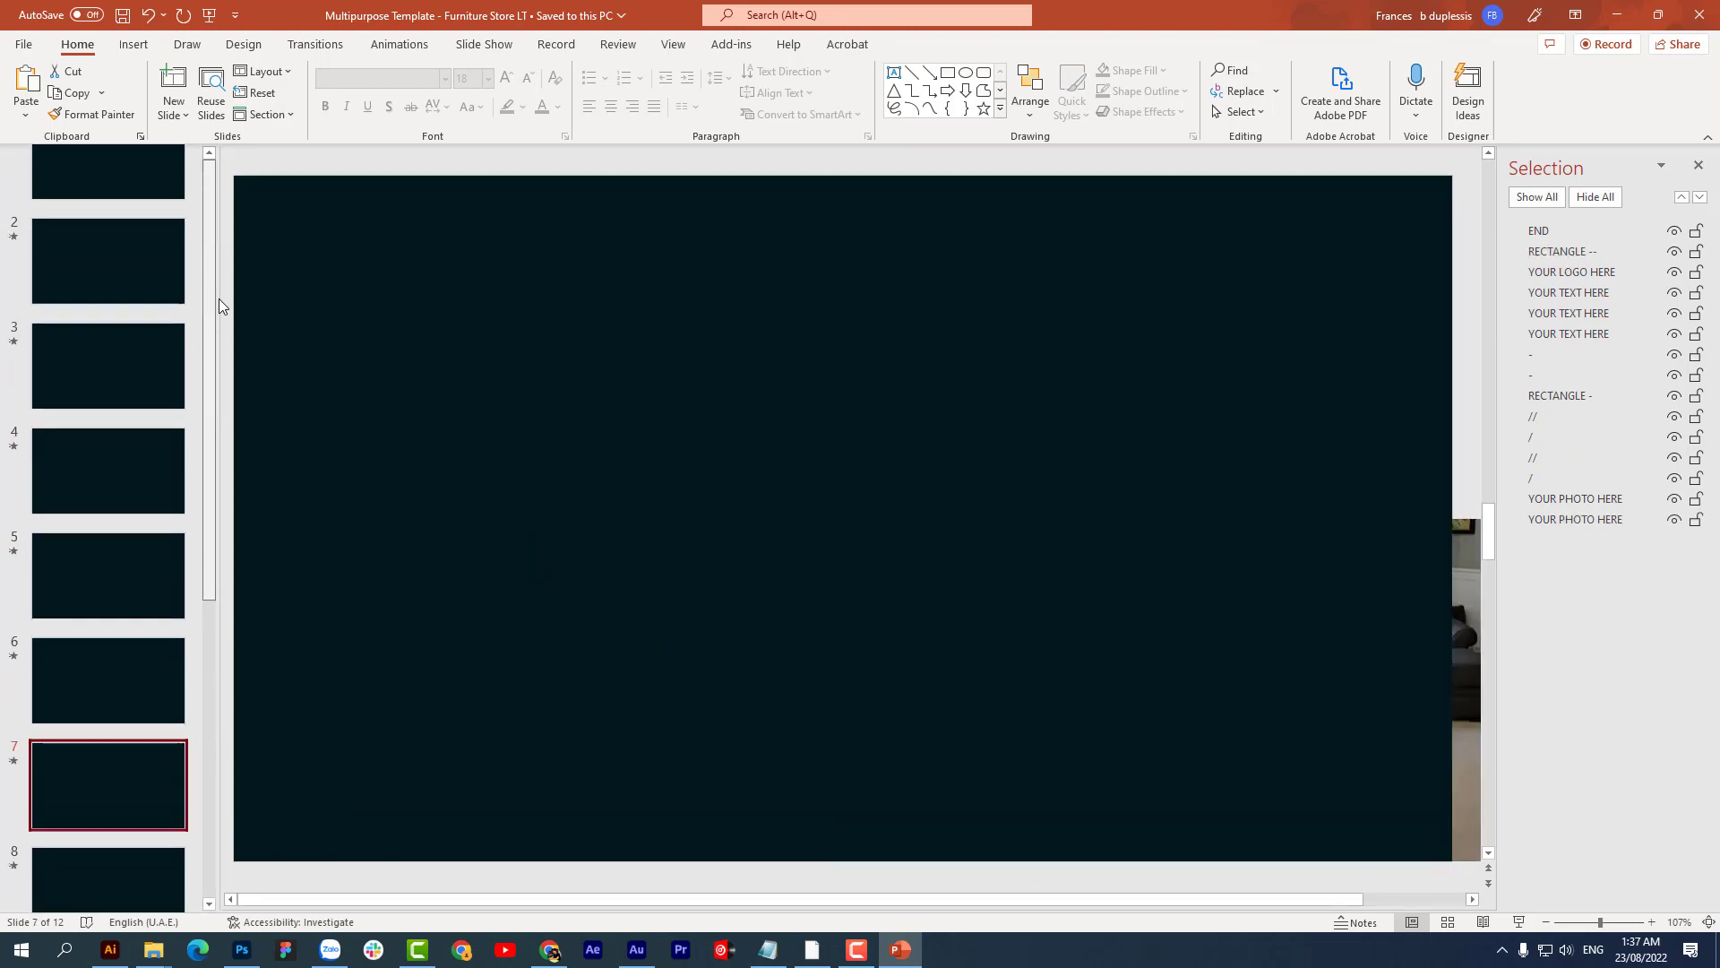
pyautogui.scroll(-3, 135, 681)
pyautogui.click(71, 761)
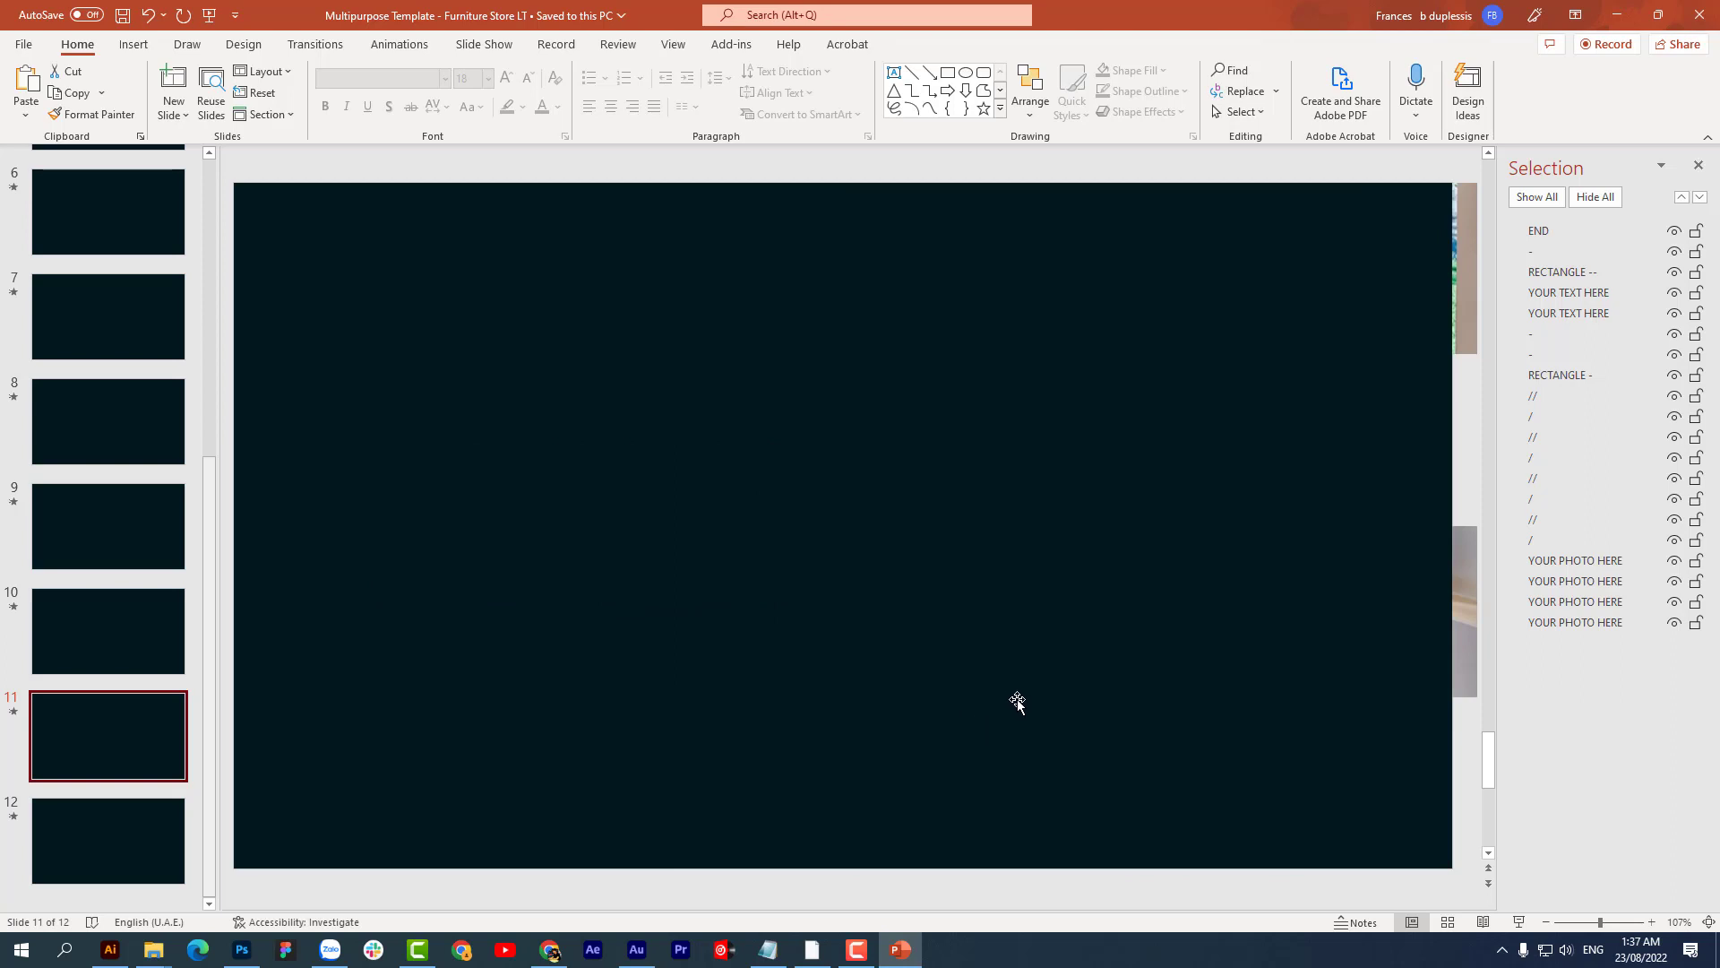
pyautogui.moveTo(1488, 744); pyautogui.dragTo(1485, 795)
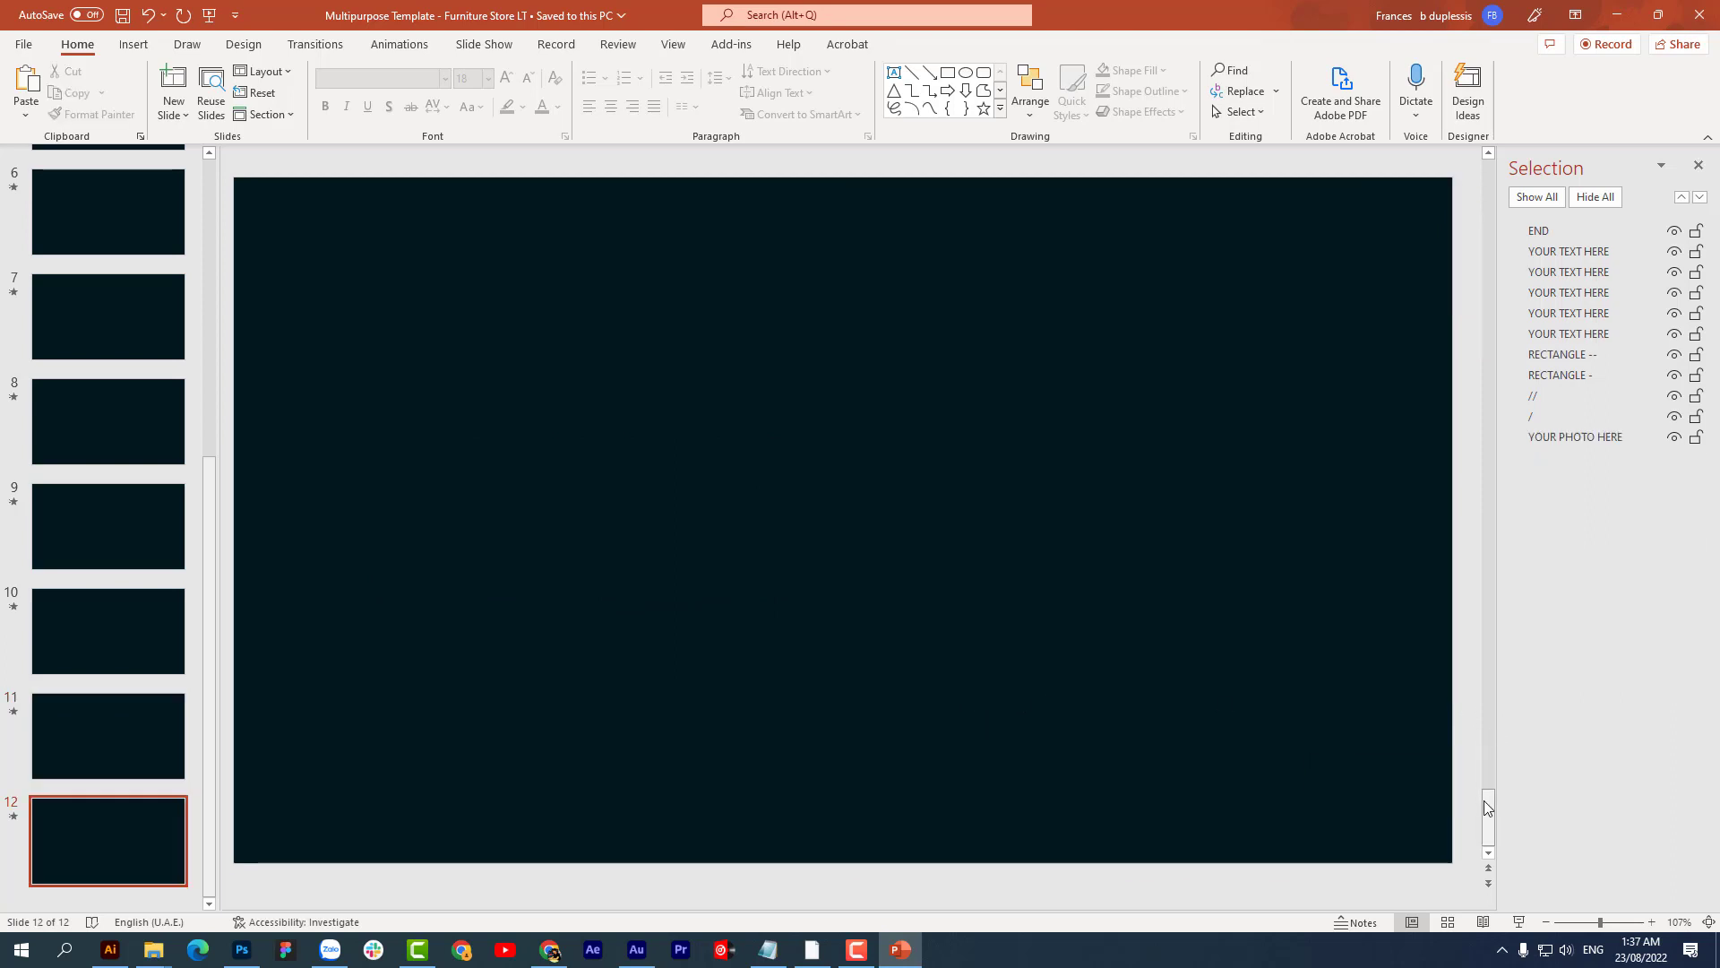
pyautogui.click(13, 816)
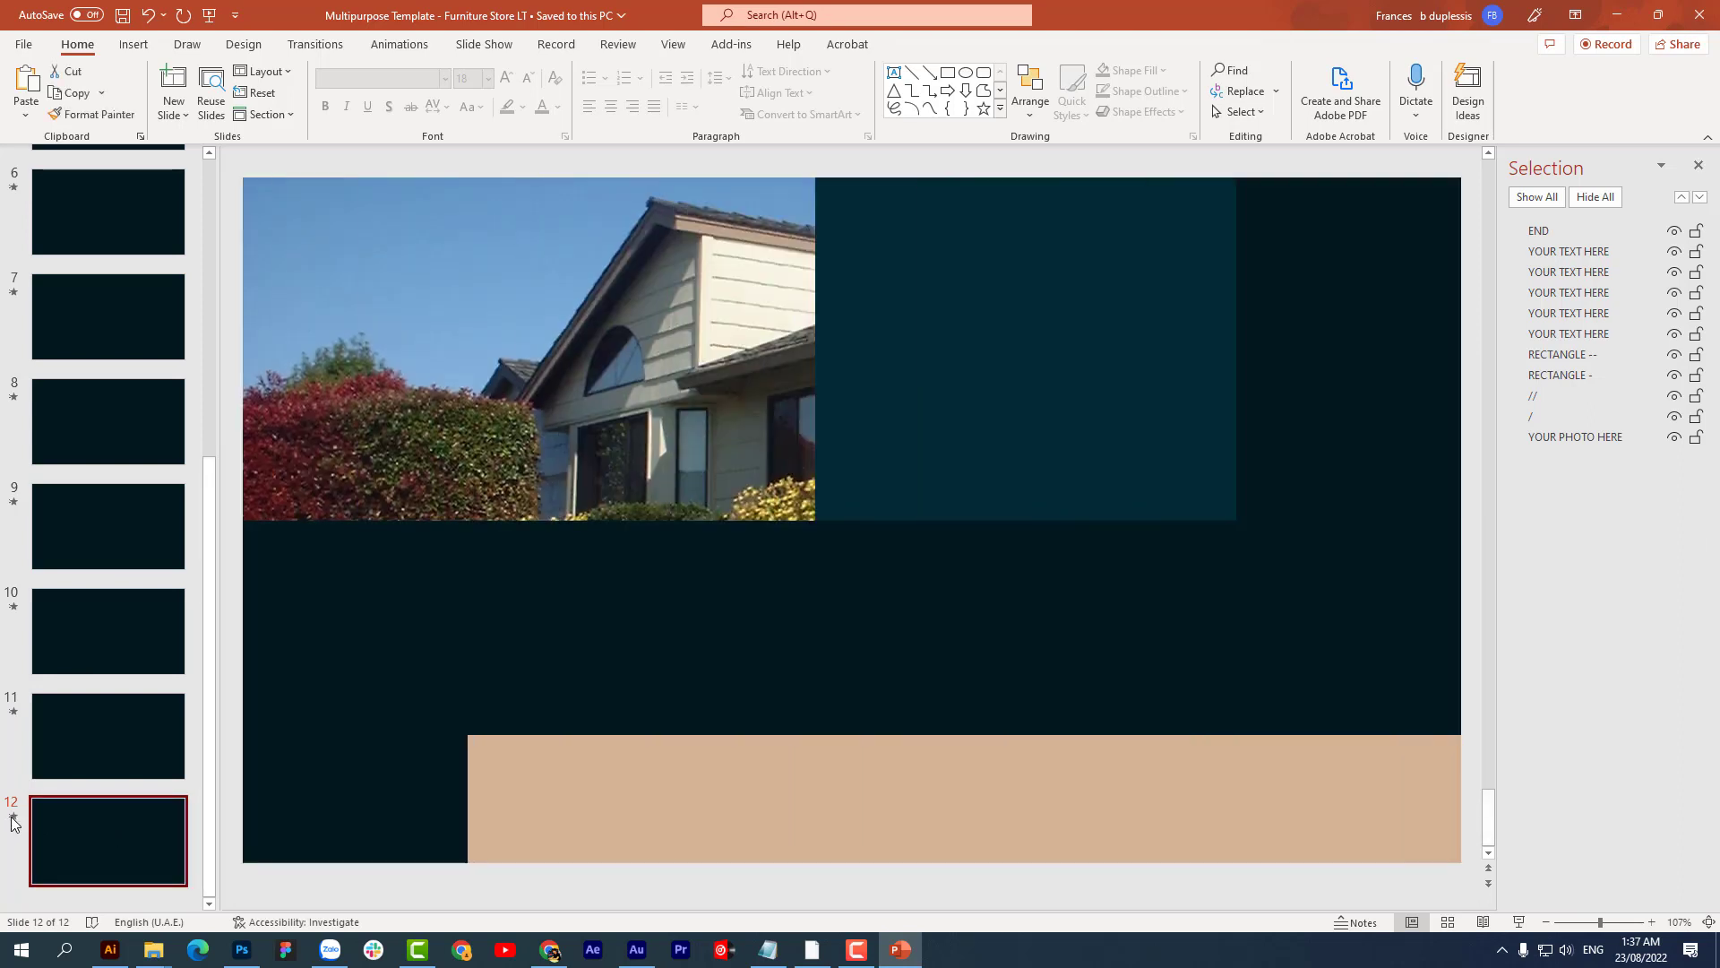